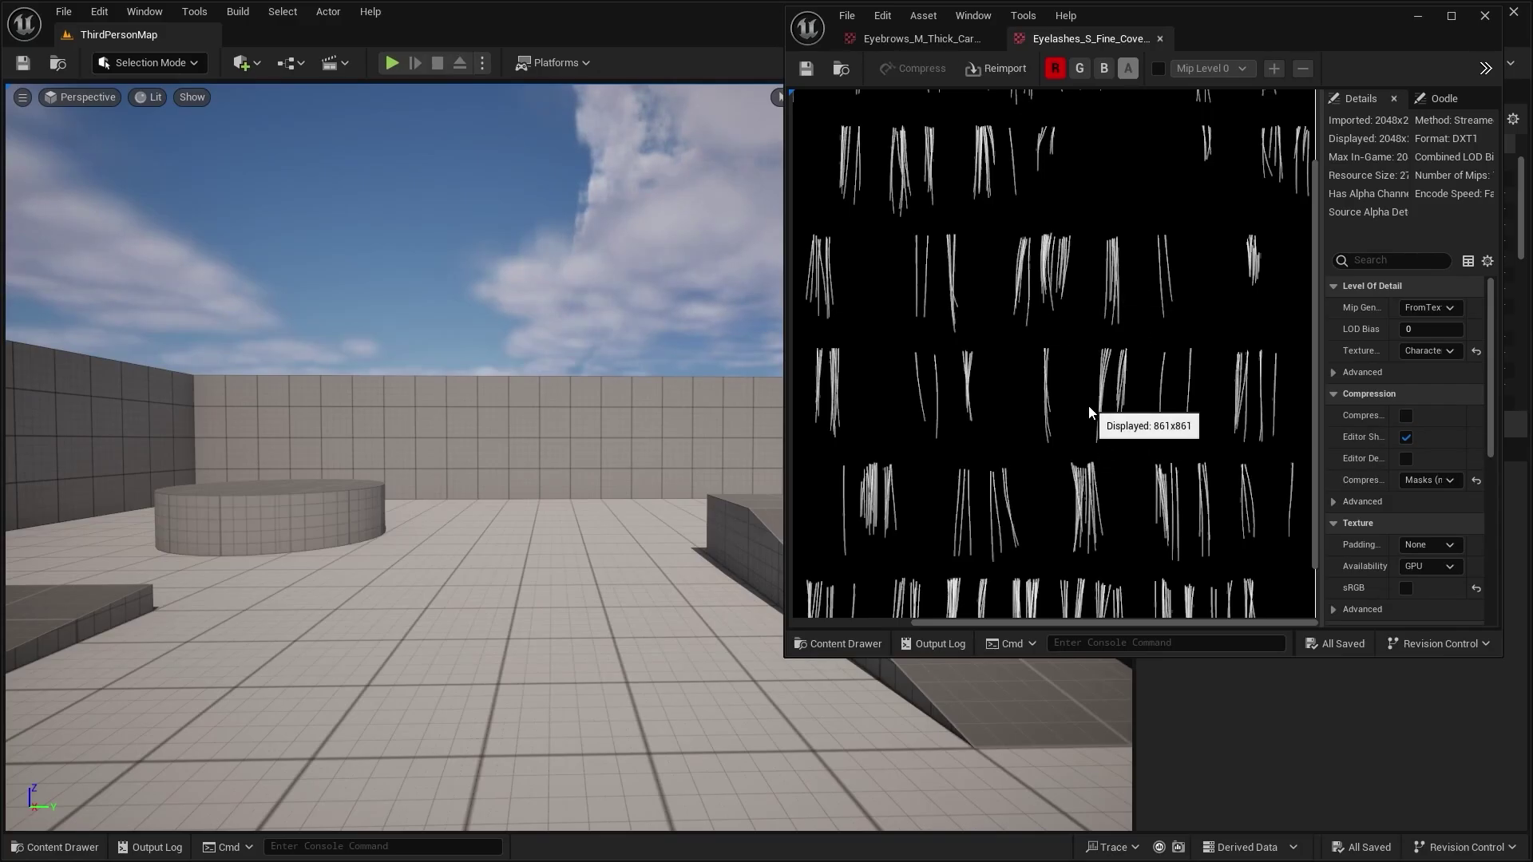
Display the green and blue channels of the Eyelashes_S_Fine coverage texture together with red and examine the lash strands
scroll(1089, 409, down, 2)
scroll(1089, 408, up, 1)
click(1079, 68)
click(1104, 68)
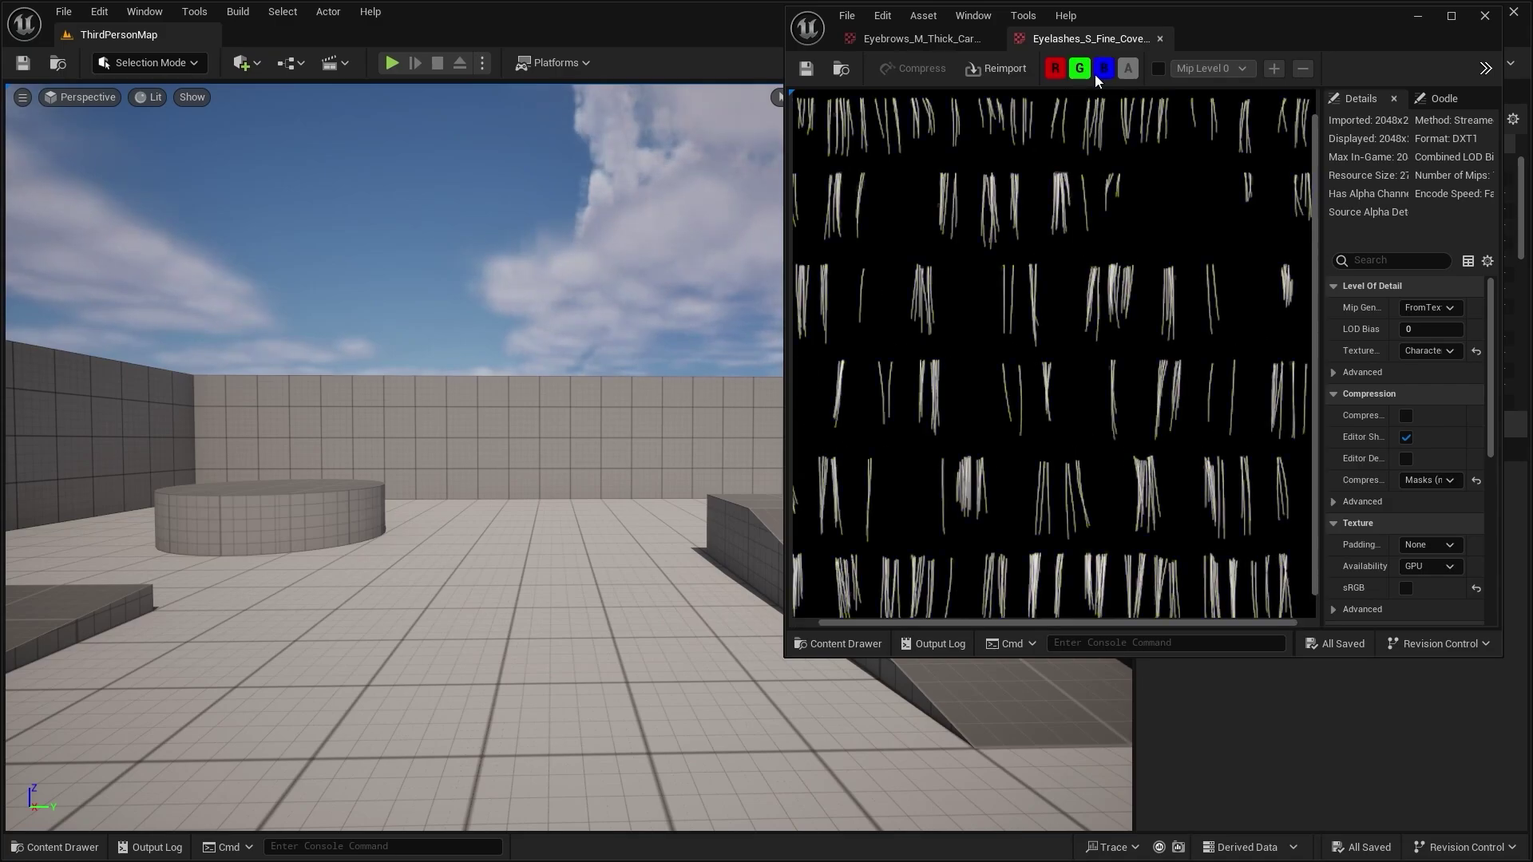
scroll(1099, 374, down, 2)
scroll(1098, 374, up, 1)
Open the asset actions for the Eyelashes_S_Fine coverage texture in the project content
click(55, 847)
right_click(307, 622)
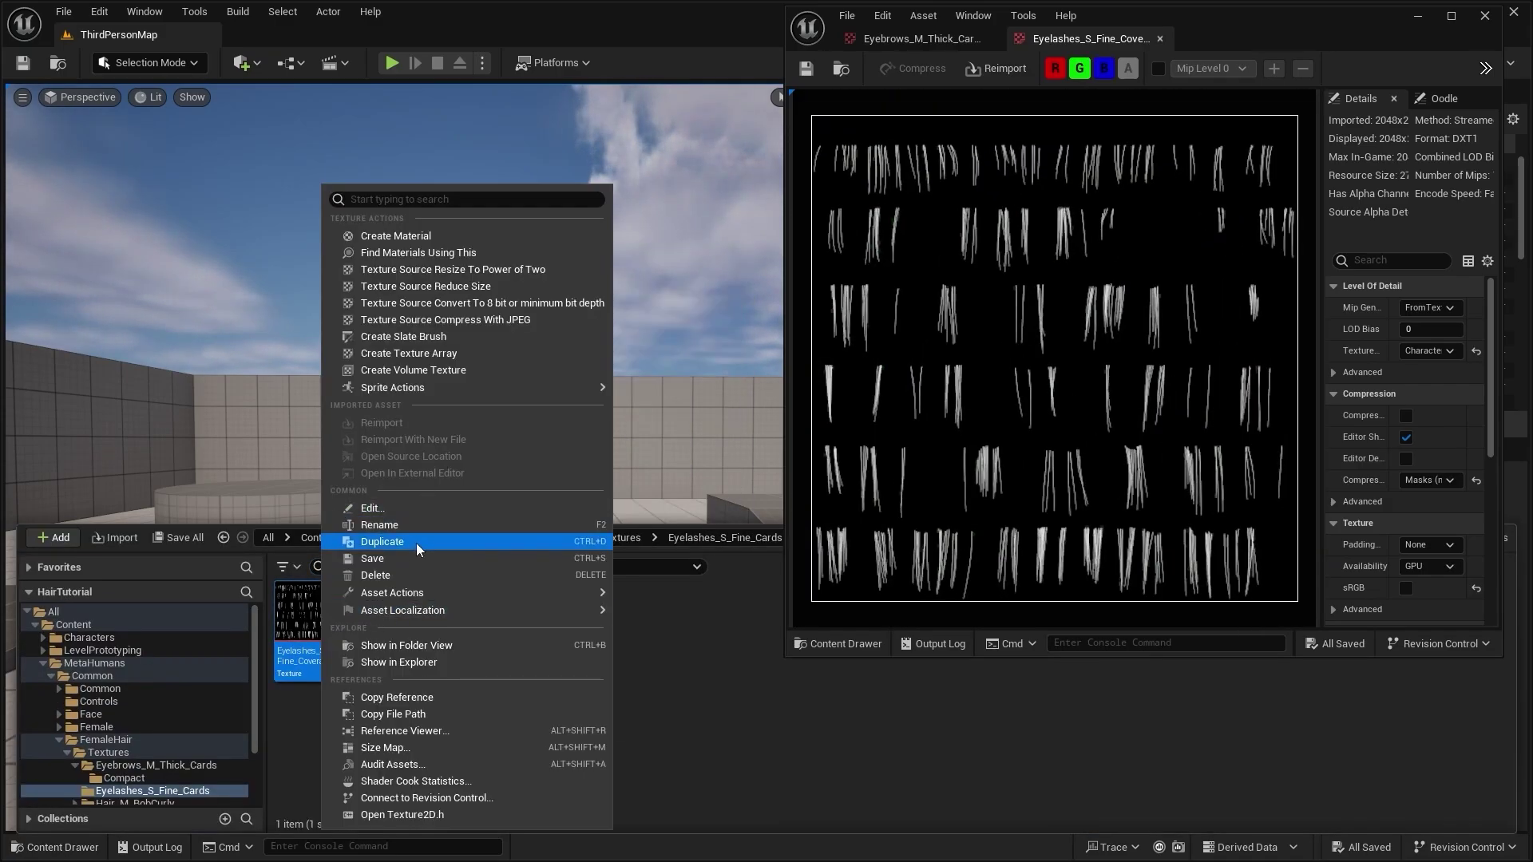
mouse_move(435, 593)
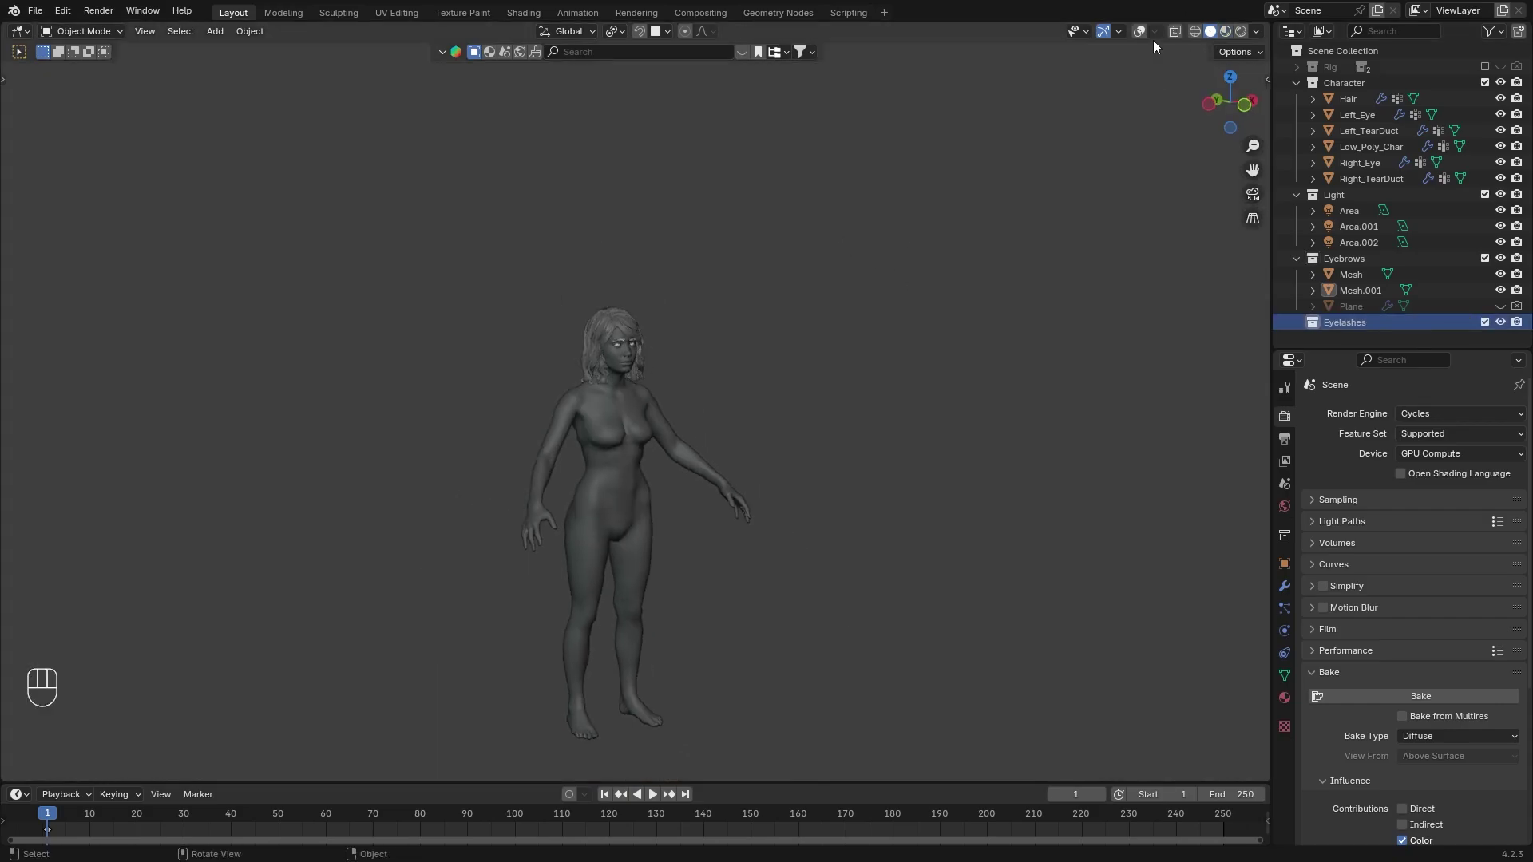
Switch to Blender and add a plane mesh in the Eyelashes collection
key(shift+a)
mouse_move(724, 499)
click(807, 163)
scroll(747, 527, down, 2)
middle_drag(737, 546, 813, 570)
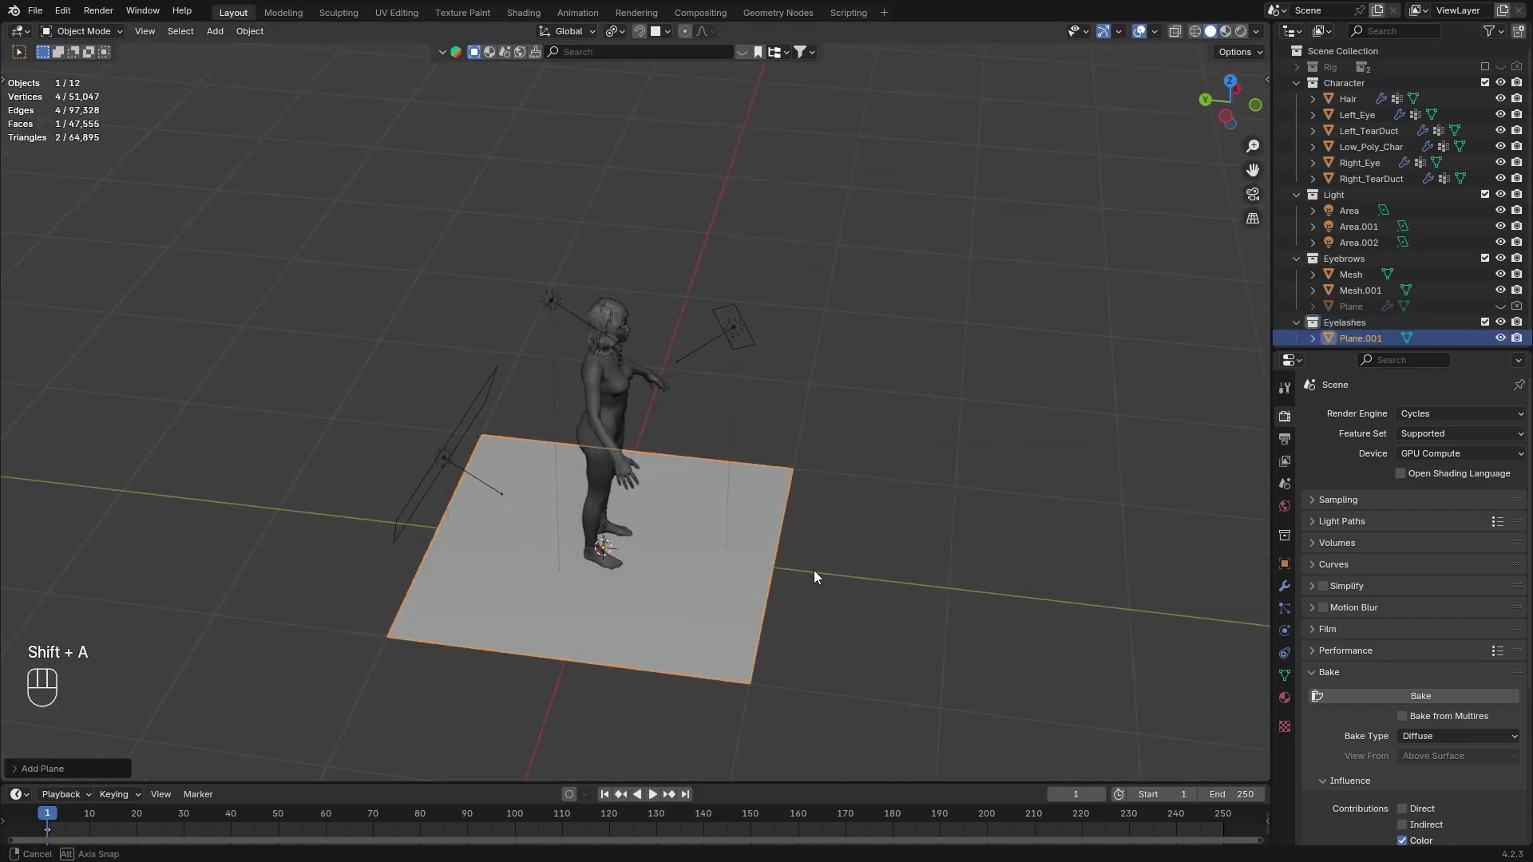
Scale the plane down, raise it along Z to head height and move it along Y in front of the face
key(s)
click(669, 562)
key(g)
key(z)
click(672, 348)
key(g)
key(y)
click(739, 353)
key(s)
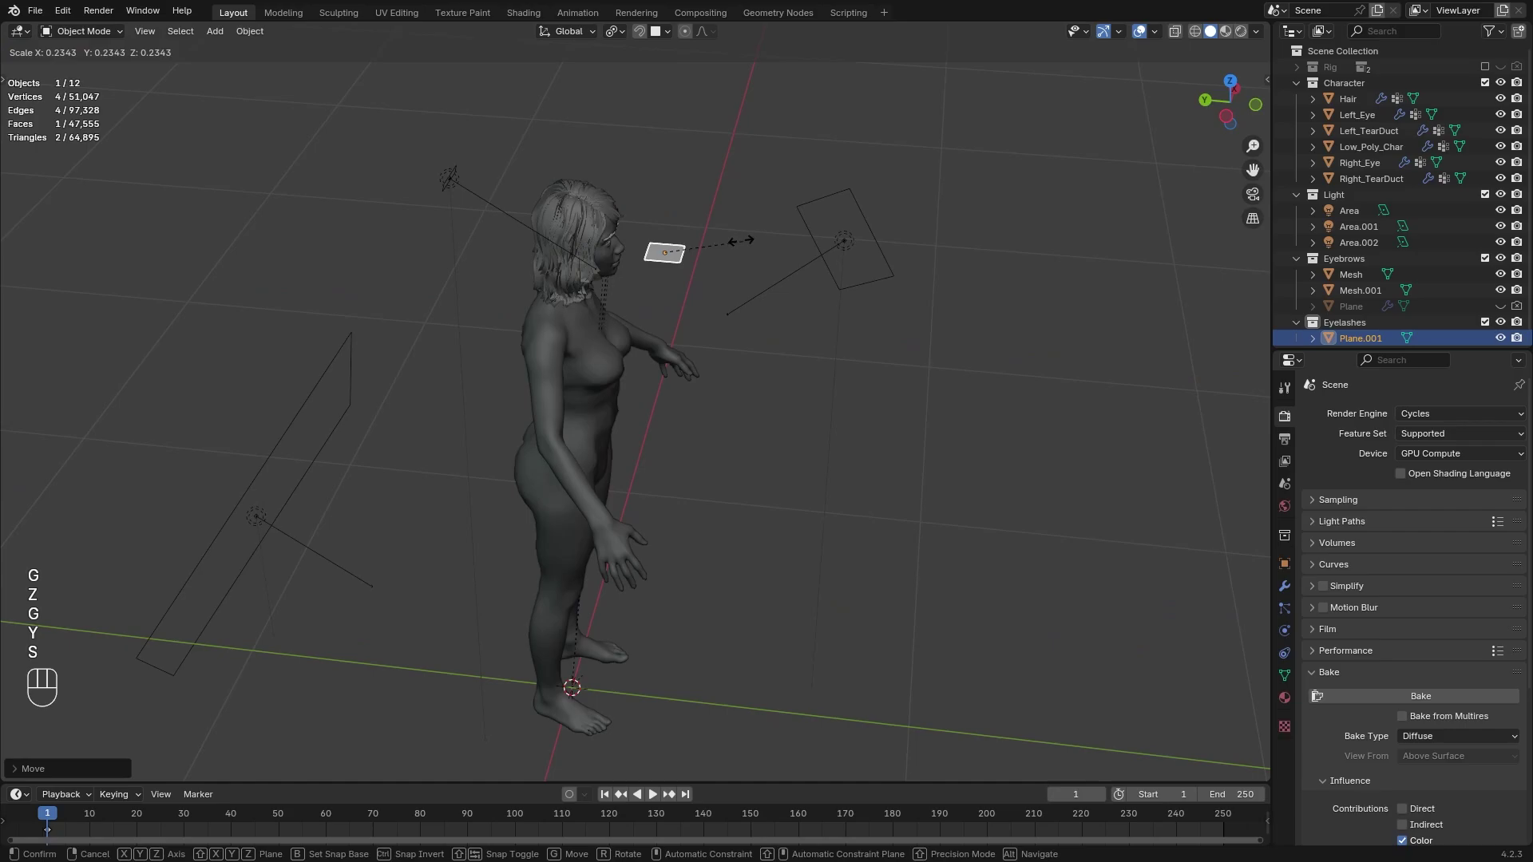
click(736, 241)
Shrink the plane further and move it along X, Y and Z close to the character's left eye
key(g)
key(y)
middle_drag(919, 351, 659, 441)
key(s)
key(g)
key(y)
key(g)
key(x)
key(g)
key(z)
key(g)
key(y)
click(806, 464)
Scale the plane down to eyelash-card size, place it just below the left eye and adjust its Y scale
key(s)
scroll(686, 399, up, 8)
key(g)
key(y)
click(762, 416)
key(s)
key(s)
key(y)
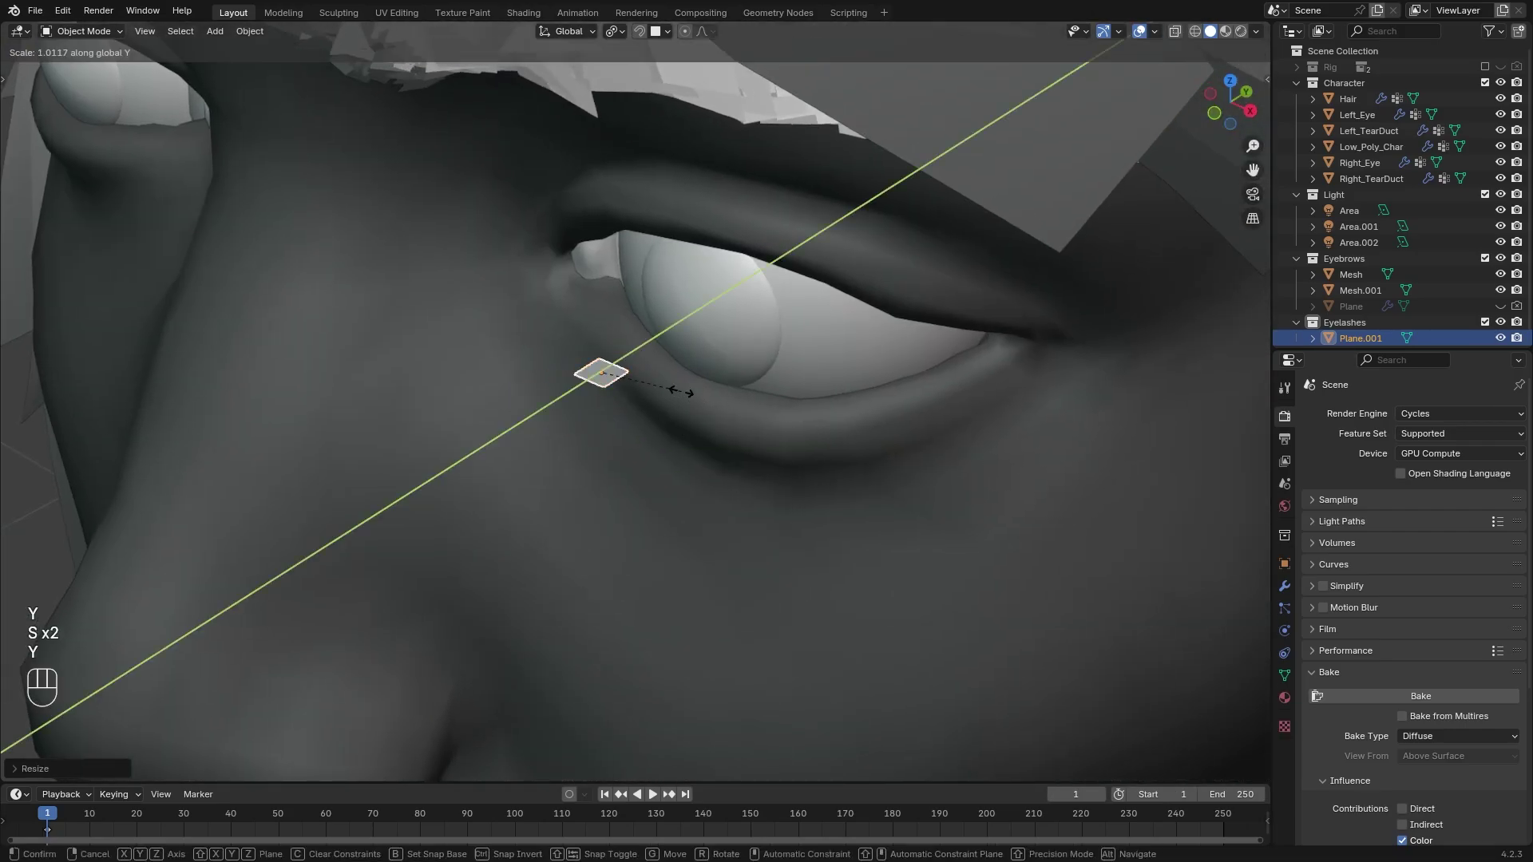
click(738, 349)
Adjust the eyelash card's proportions by scaling it along X and along Y into an elongated rectangle
middle_drag(738, 349, 821, 436)
shift+middle_drag(1070, 511, 677, 423)
scroll(677, 423, up, 3)
shift+middle_drag(1038, 551, 890, 520)
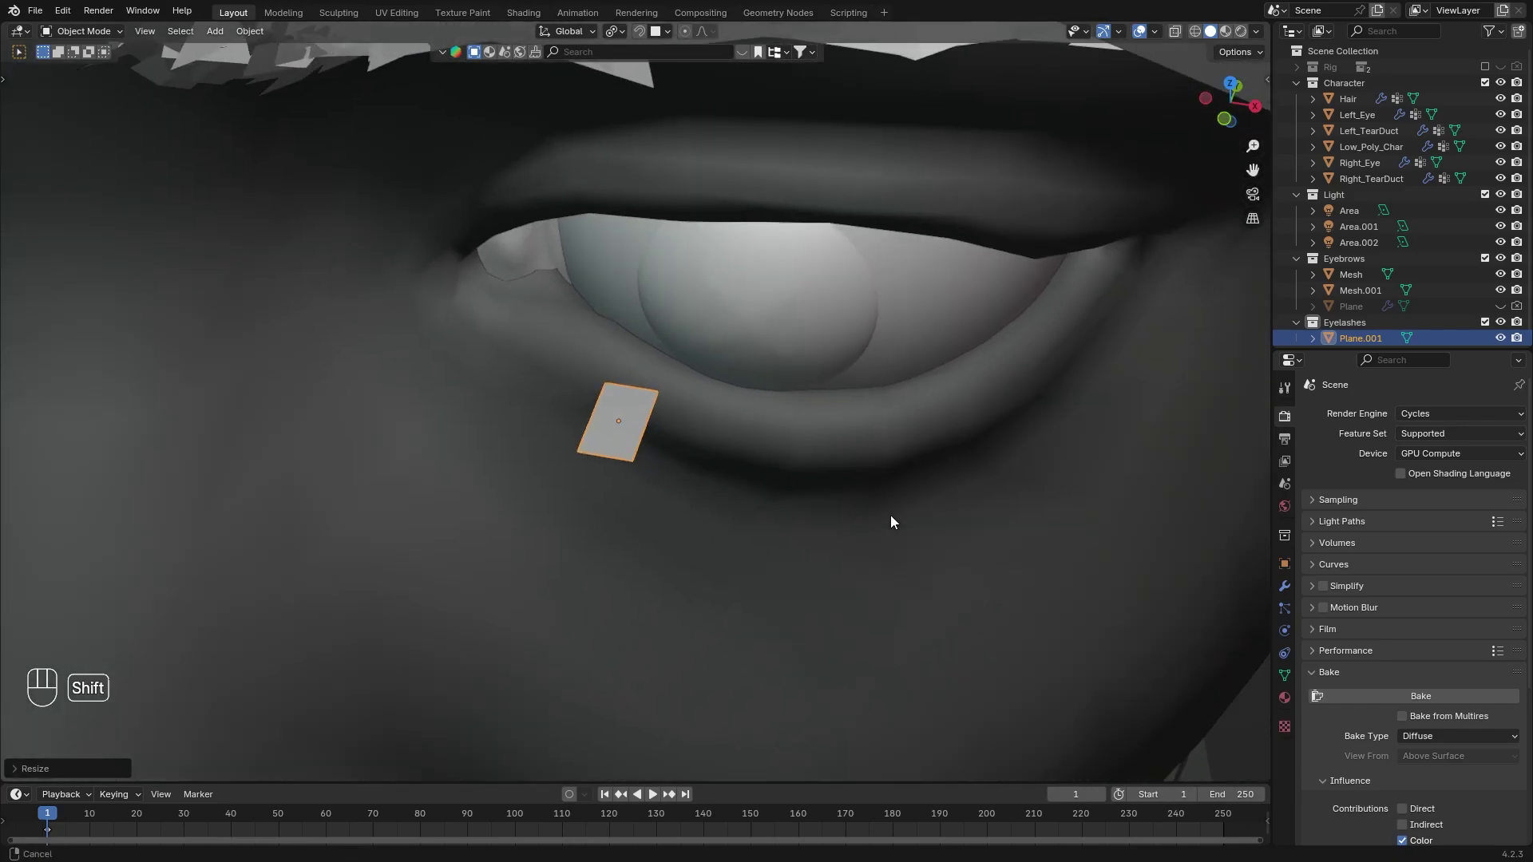
shift+middle_drag(889, 319, 926, 578)
scroll(797, 420, down, 6)
key(s)
key(x)
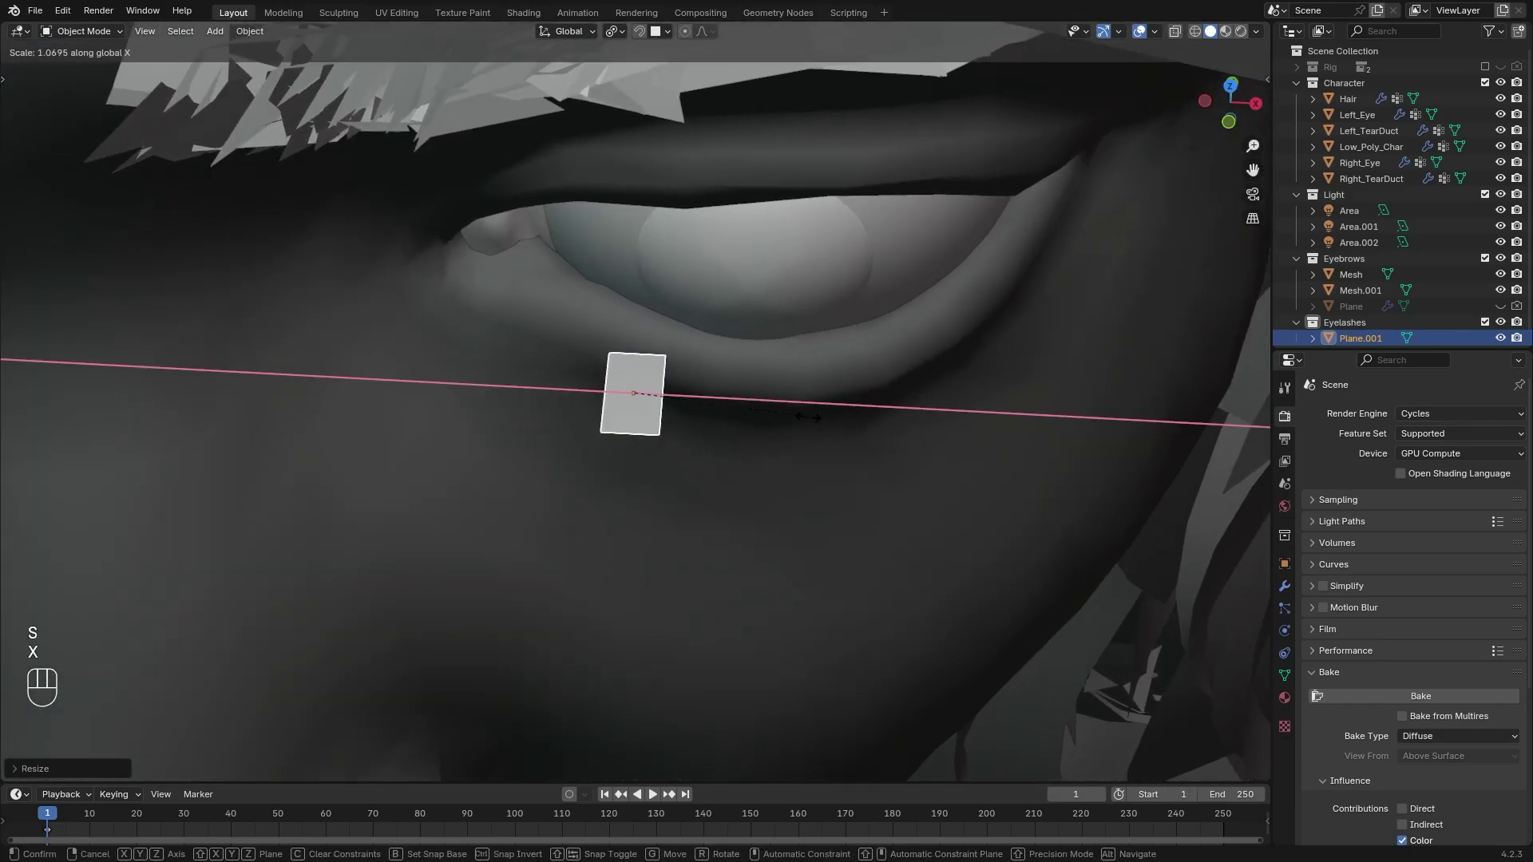
click(808, 417)
key(s)
key(y)
click(728, 431)
Add two evenly spaced loop cuts across the length of the eyelash card
middle_drag(728, 431, 832, 543)
shift+middle_drag(994, 406, 636, 340)
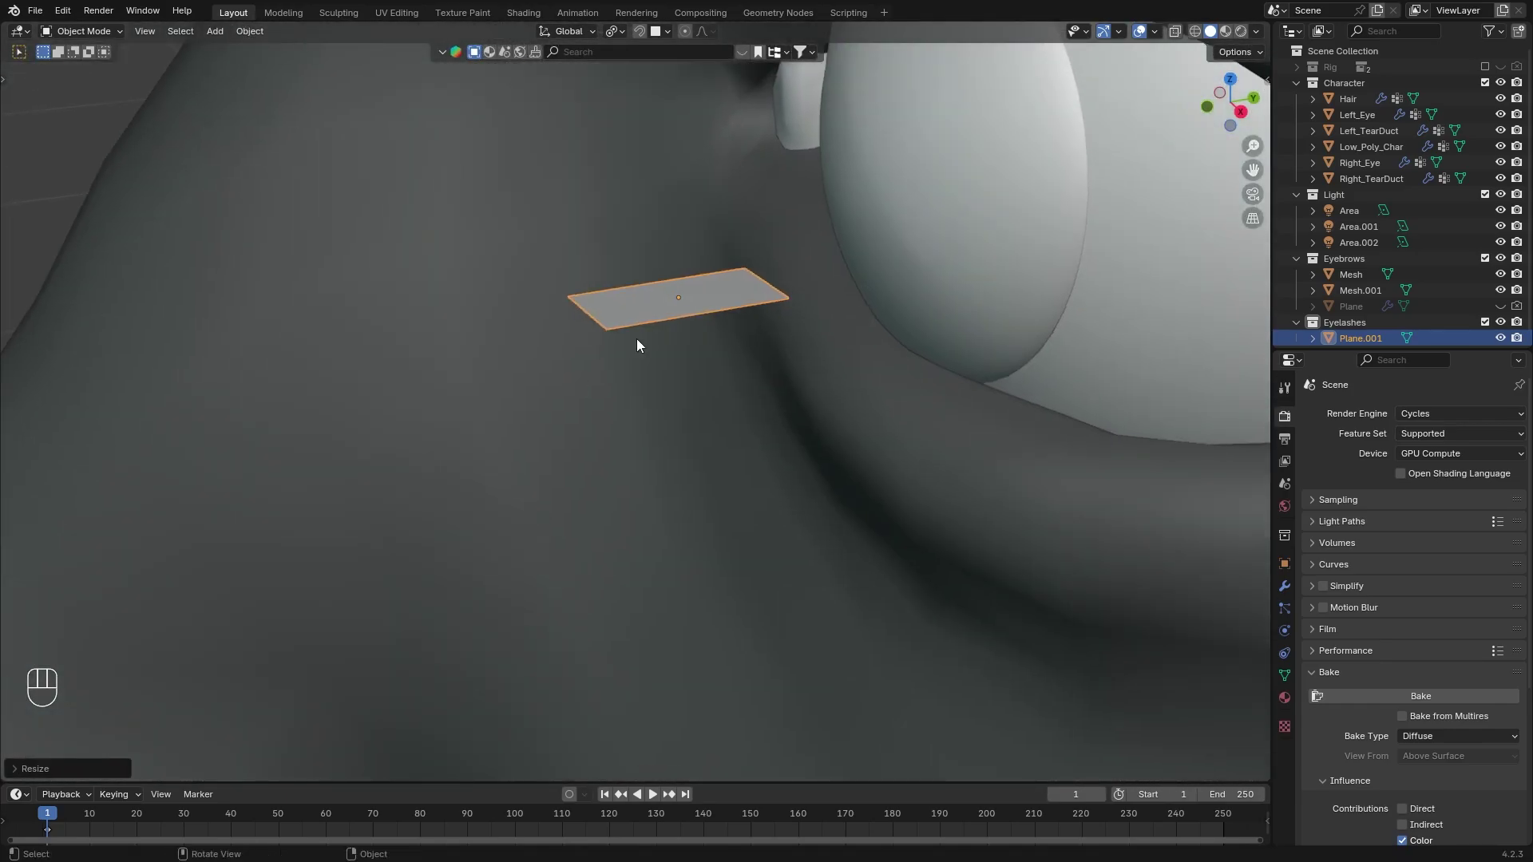
key(Tab)
key(ctrl+r)
scroll(686, 315, up, 1)
click(686, 315)
right_click(708, 327)
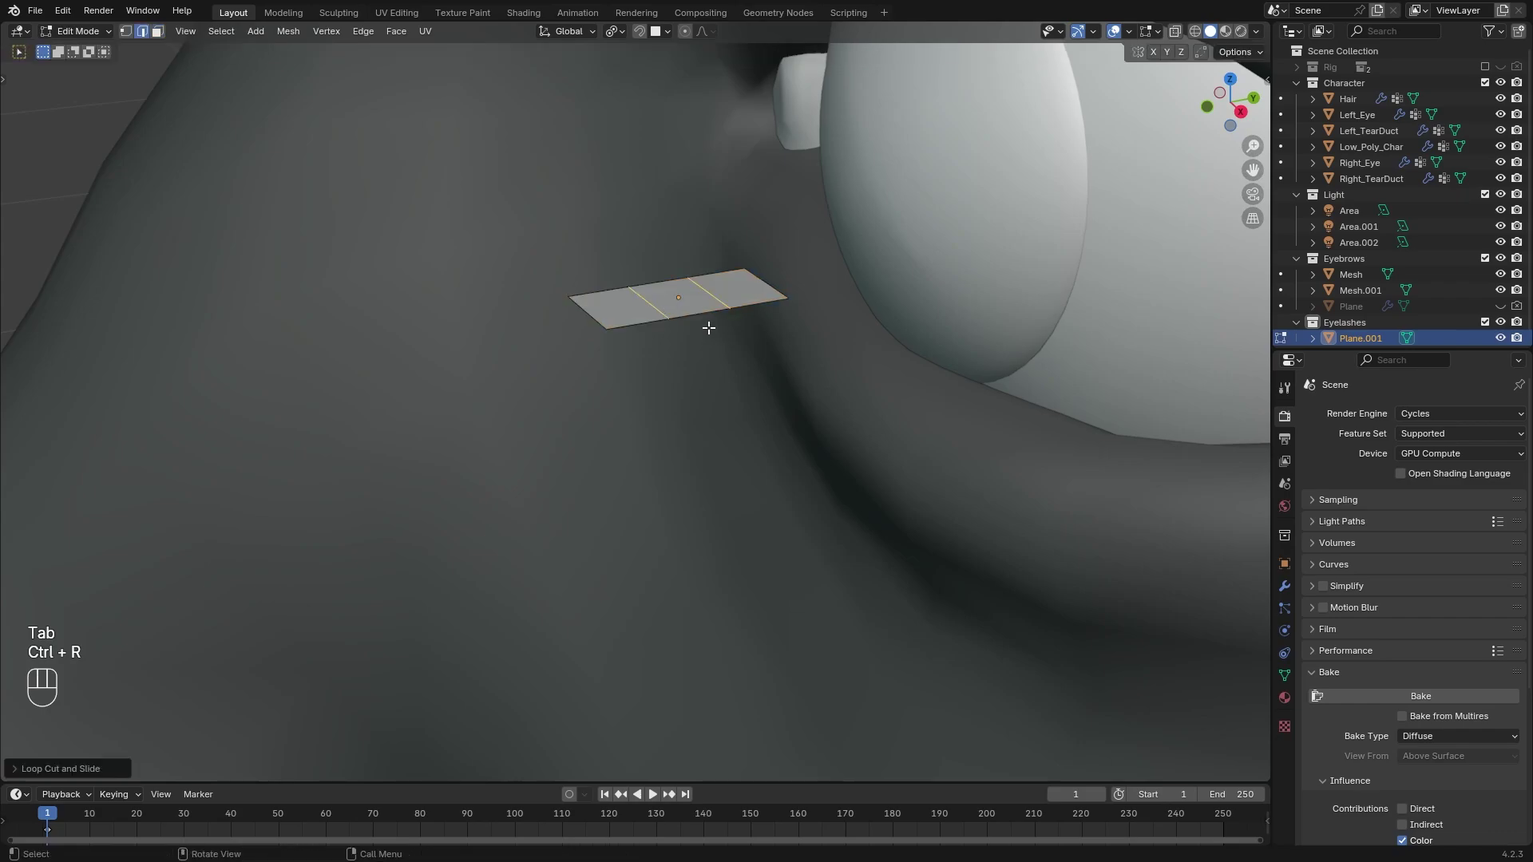
Raise the card's two middle edge loops about 0.0005 m along Z in side view to curve it
key(KP_3)
shift+middle_drag(361, 191, 893, 588)
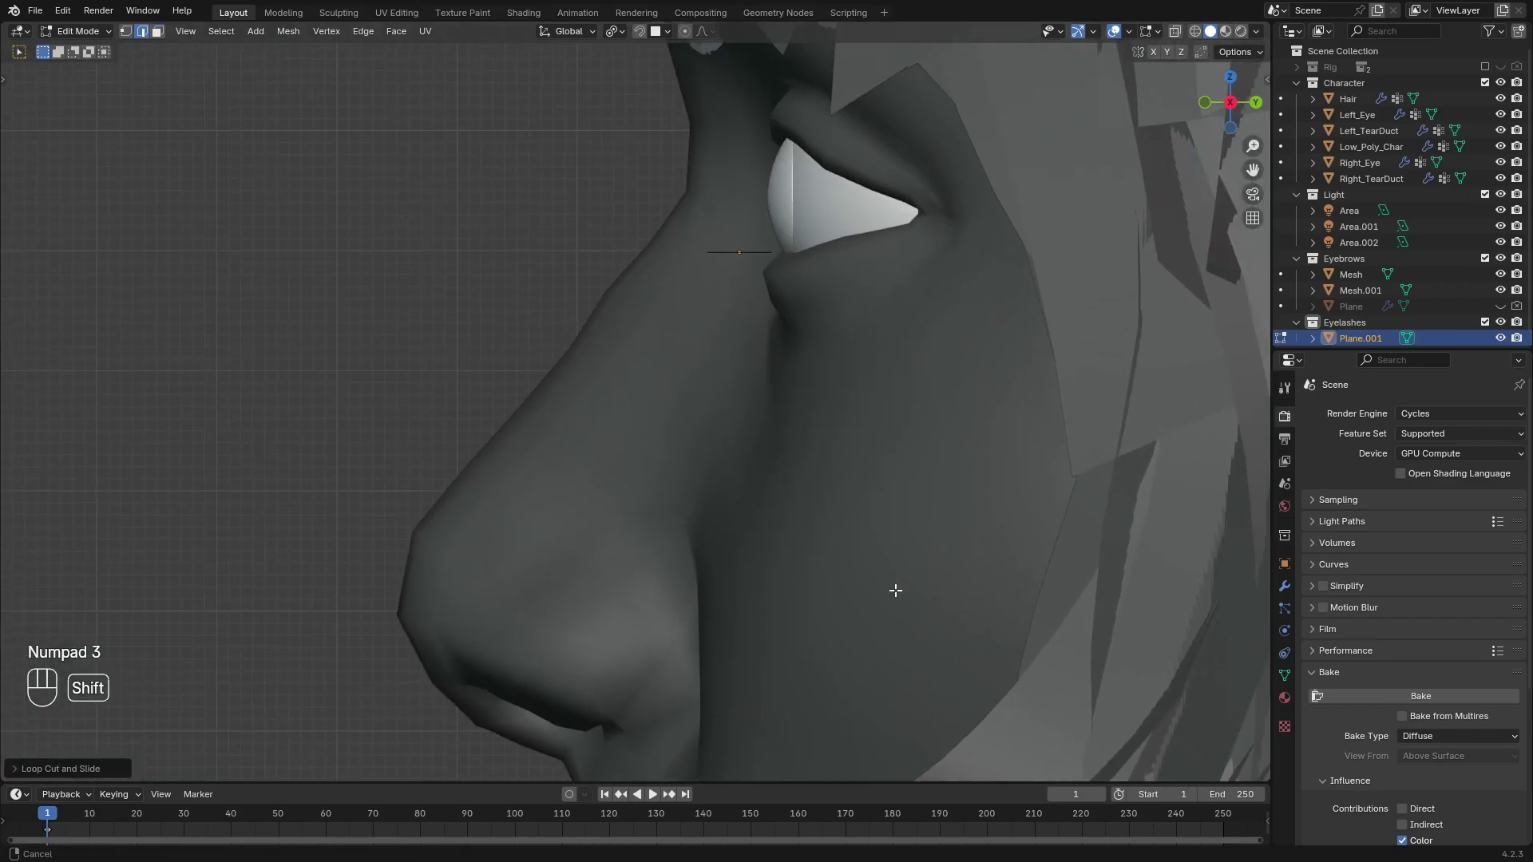
scroll(673, 359, up, 3)
shift+middle_drag(674, 359, 660, 503)
key(g)
key(z)
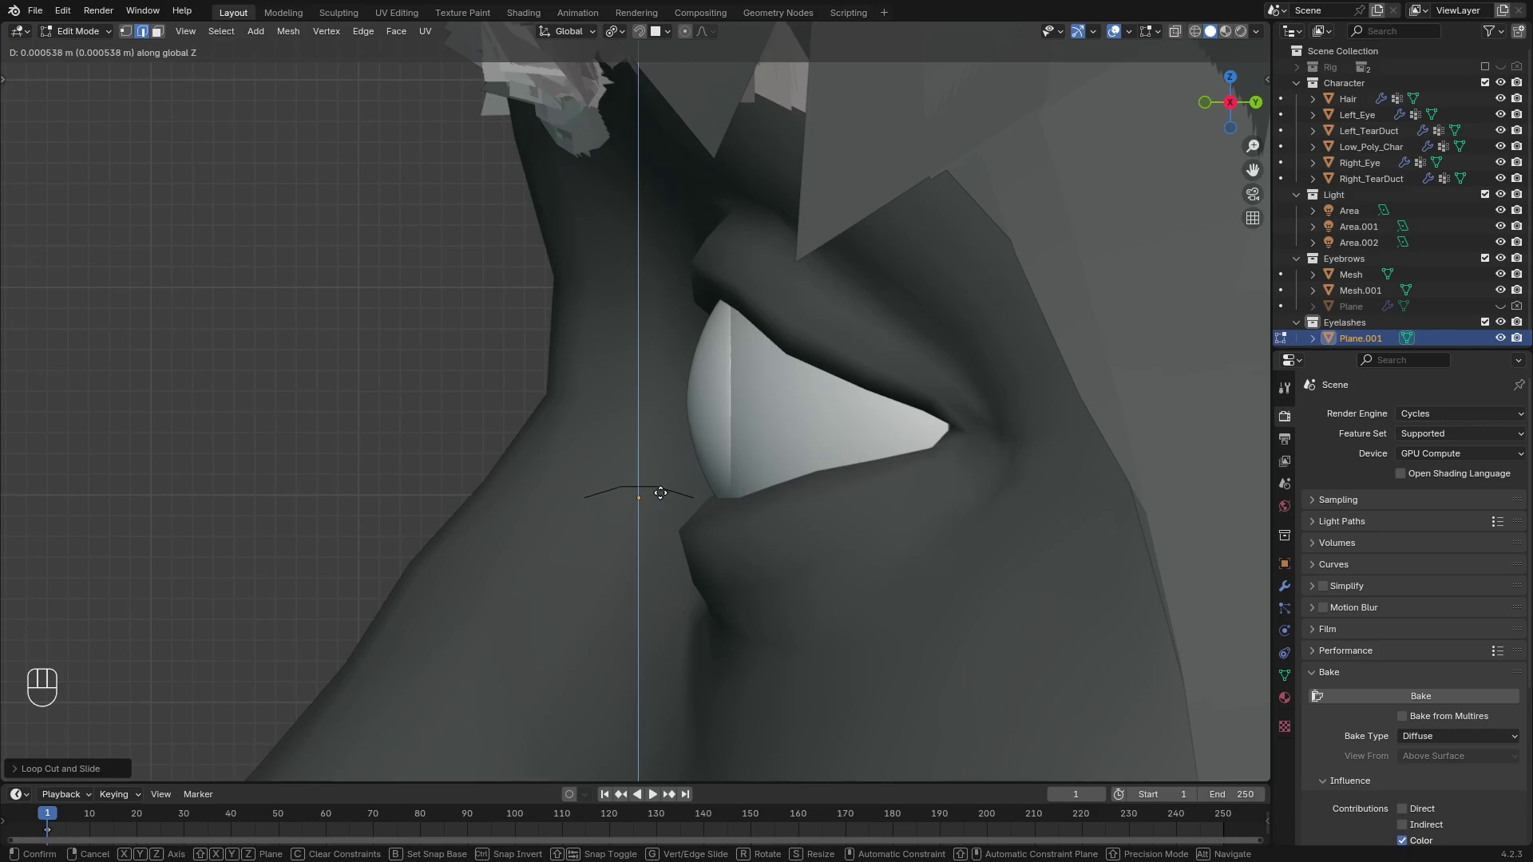
click(660, 493)
Return the eyelash card to Object Mode and shade it smooth
middle_drag(660, 493, 746, 463)
scroll(749, 457, up, 2)
key(Tab)
right_click(707, 386)
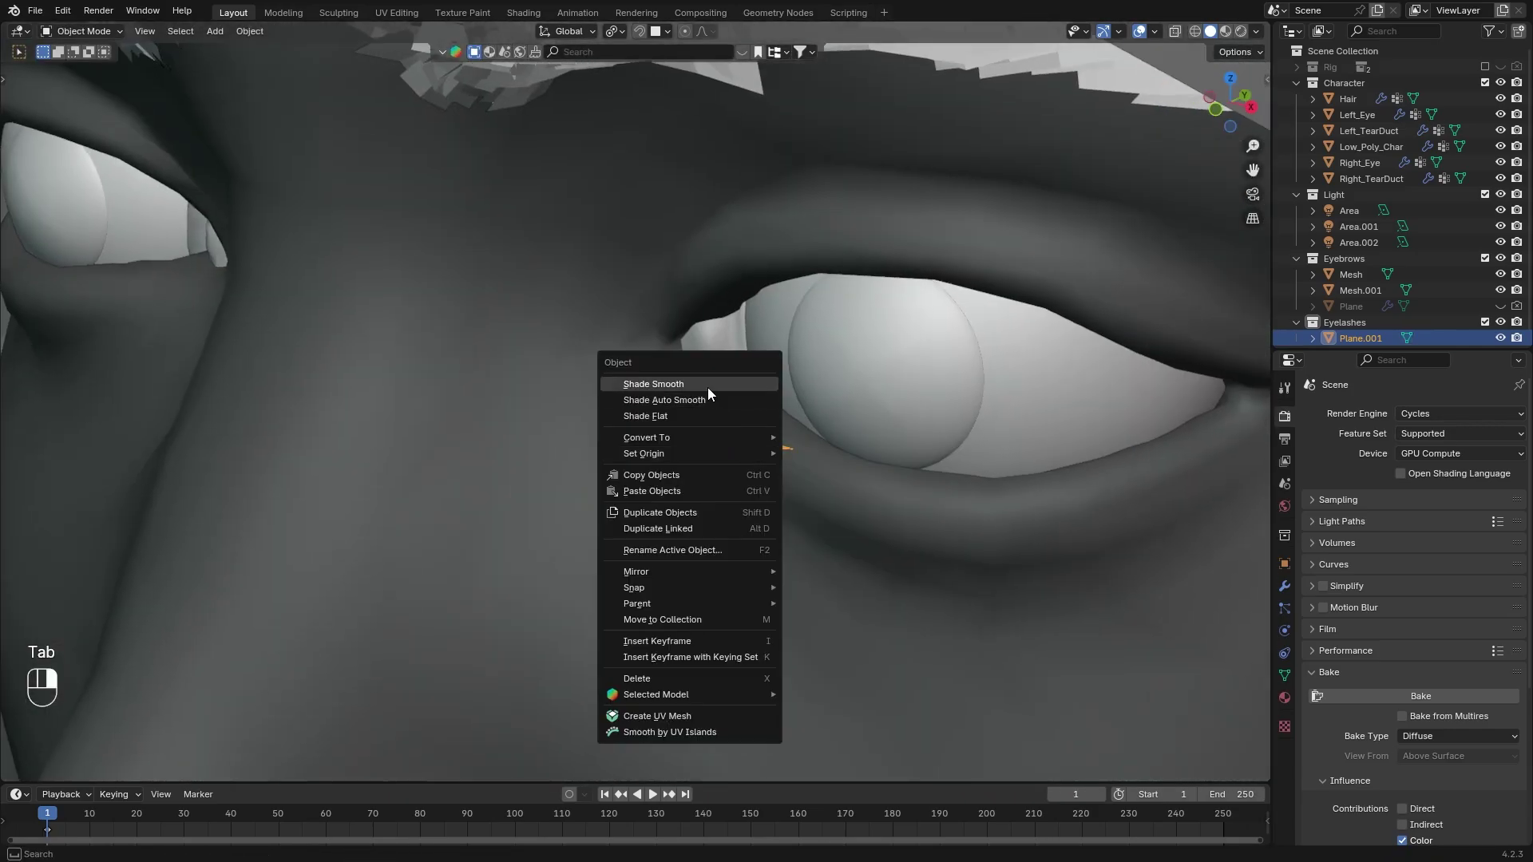
click(707, 386)
Move the curved eyelash card to the inner corner of the left eye
middle_drag(858, 484, 1156, 573)
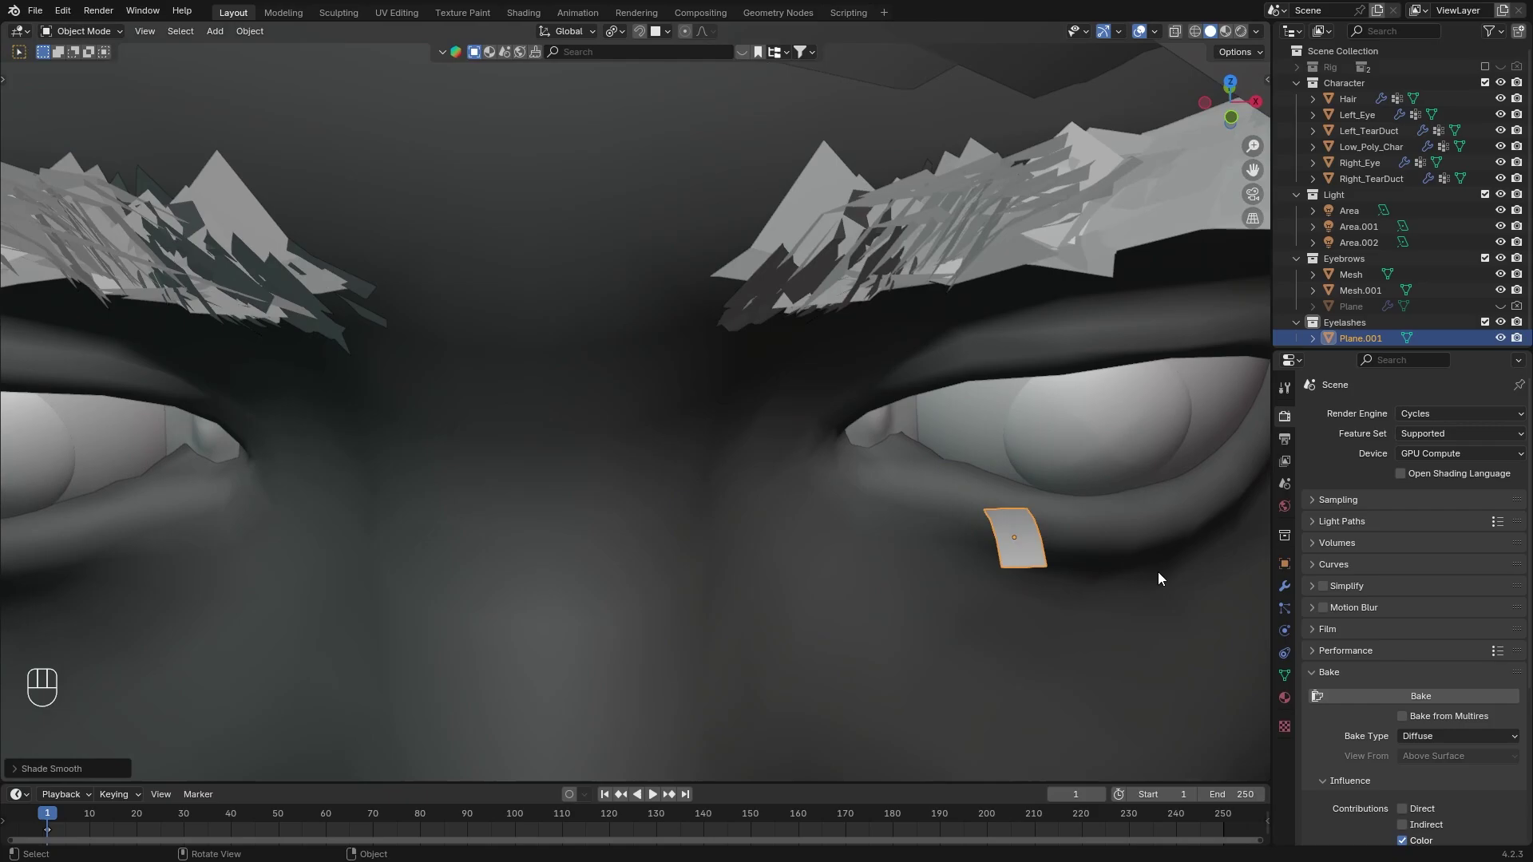
key(g)
click(1031, 522)
middle_drag(1032, 522, 788, 421)
key(g)
click(771, 476)
Open the Low_Poly_Char mesh in Edit Mode and select the edge loop around the left eye opening
scroll(788, 422, down, 3)
key(KP_1)
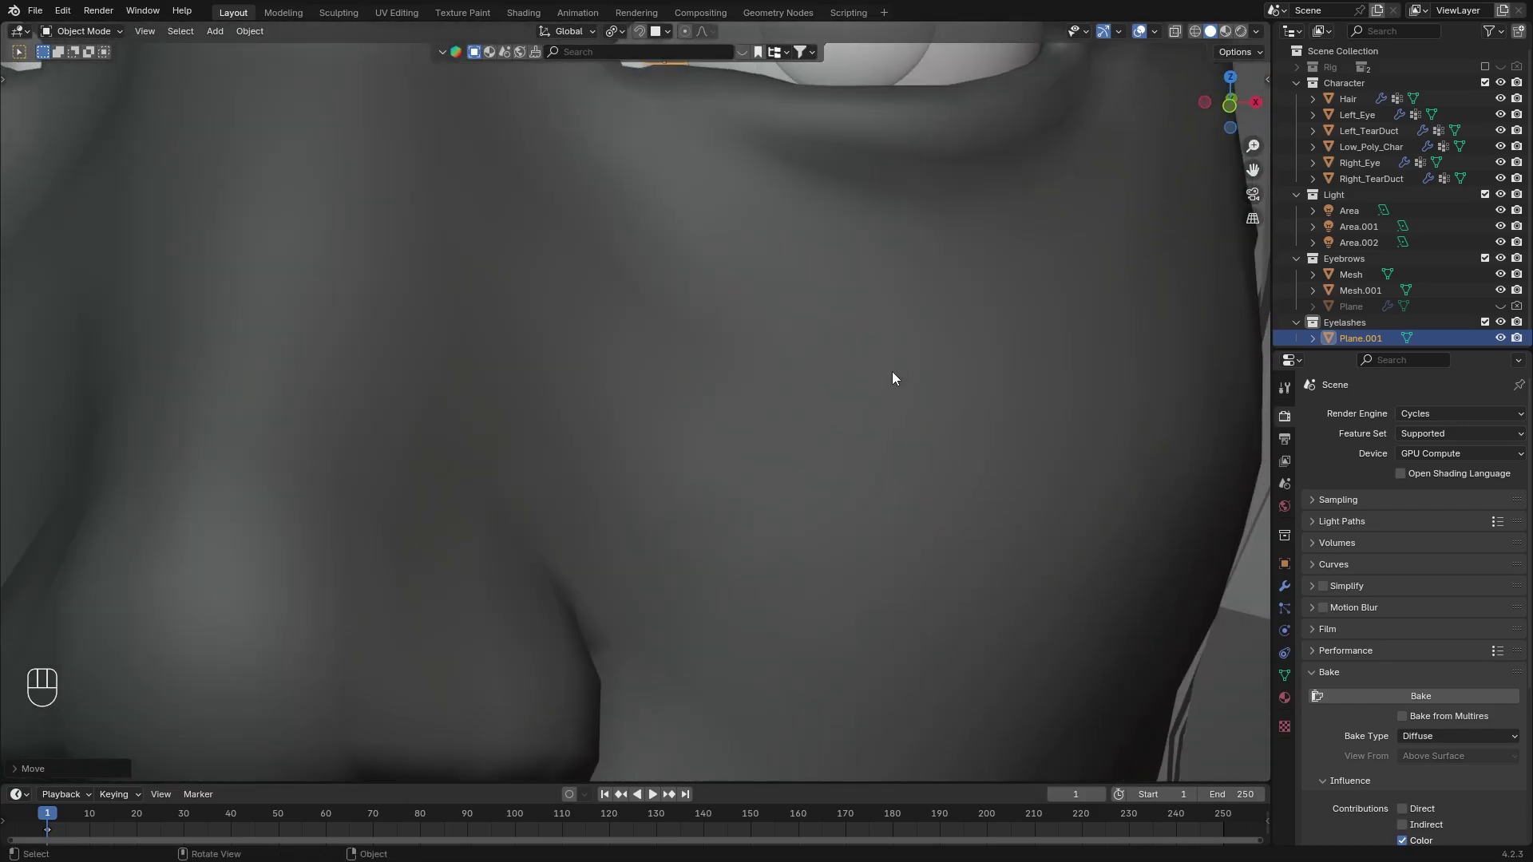
scroll(888, 371, down, 5)
click(768, 366)
shift+middle_drag(874, 449, 785, 453)
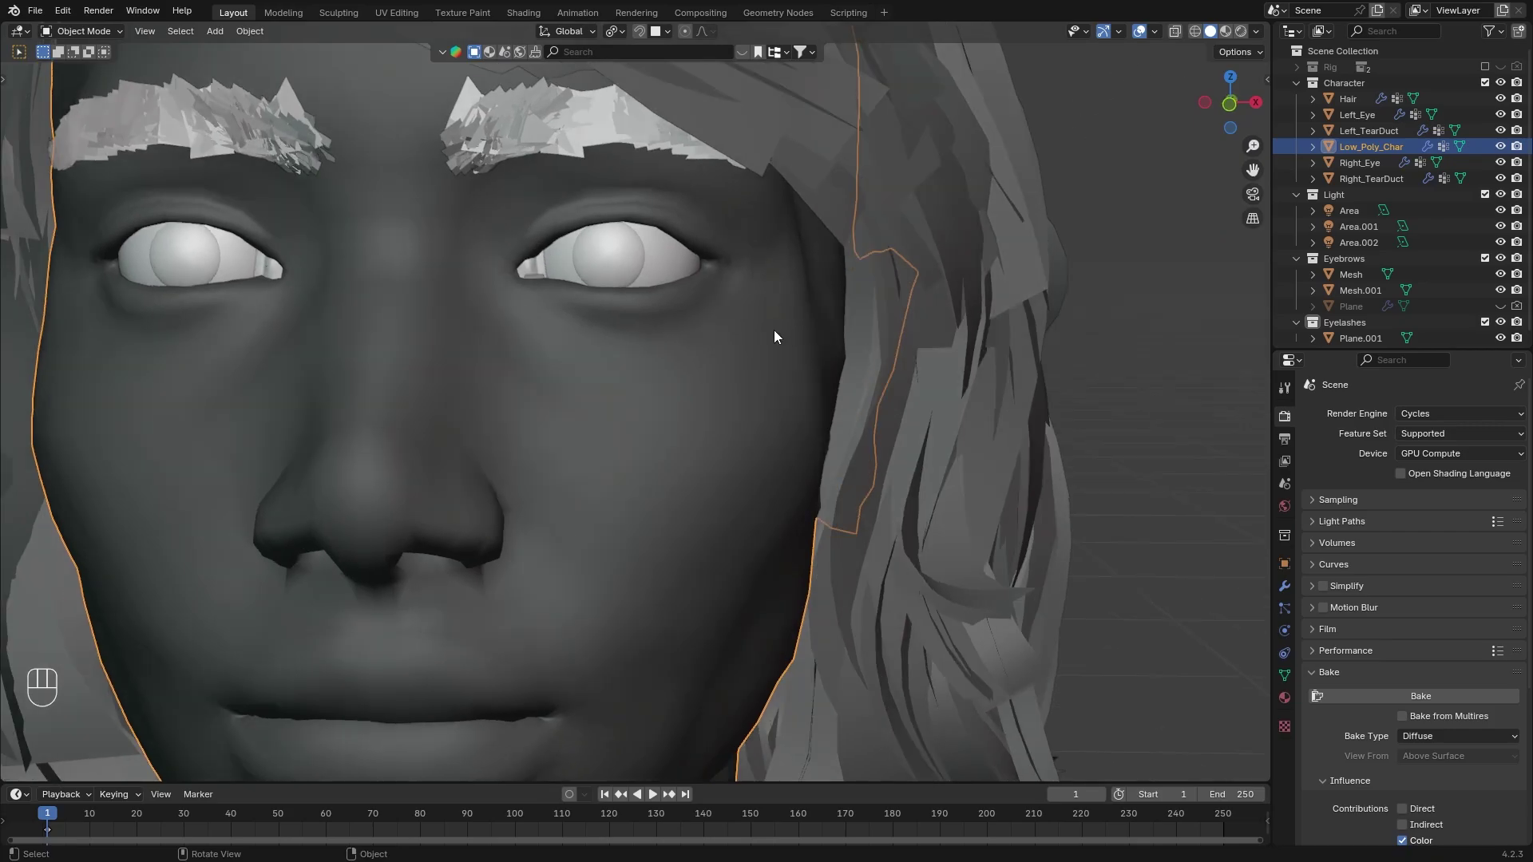
key(Tab)
scroll(750, 343, up, 4)
shift+middle_drag(745, 335, 675, 428)
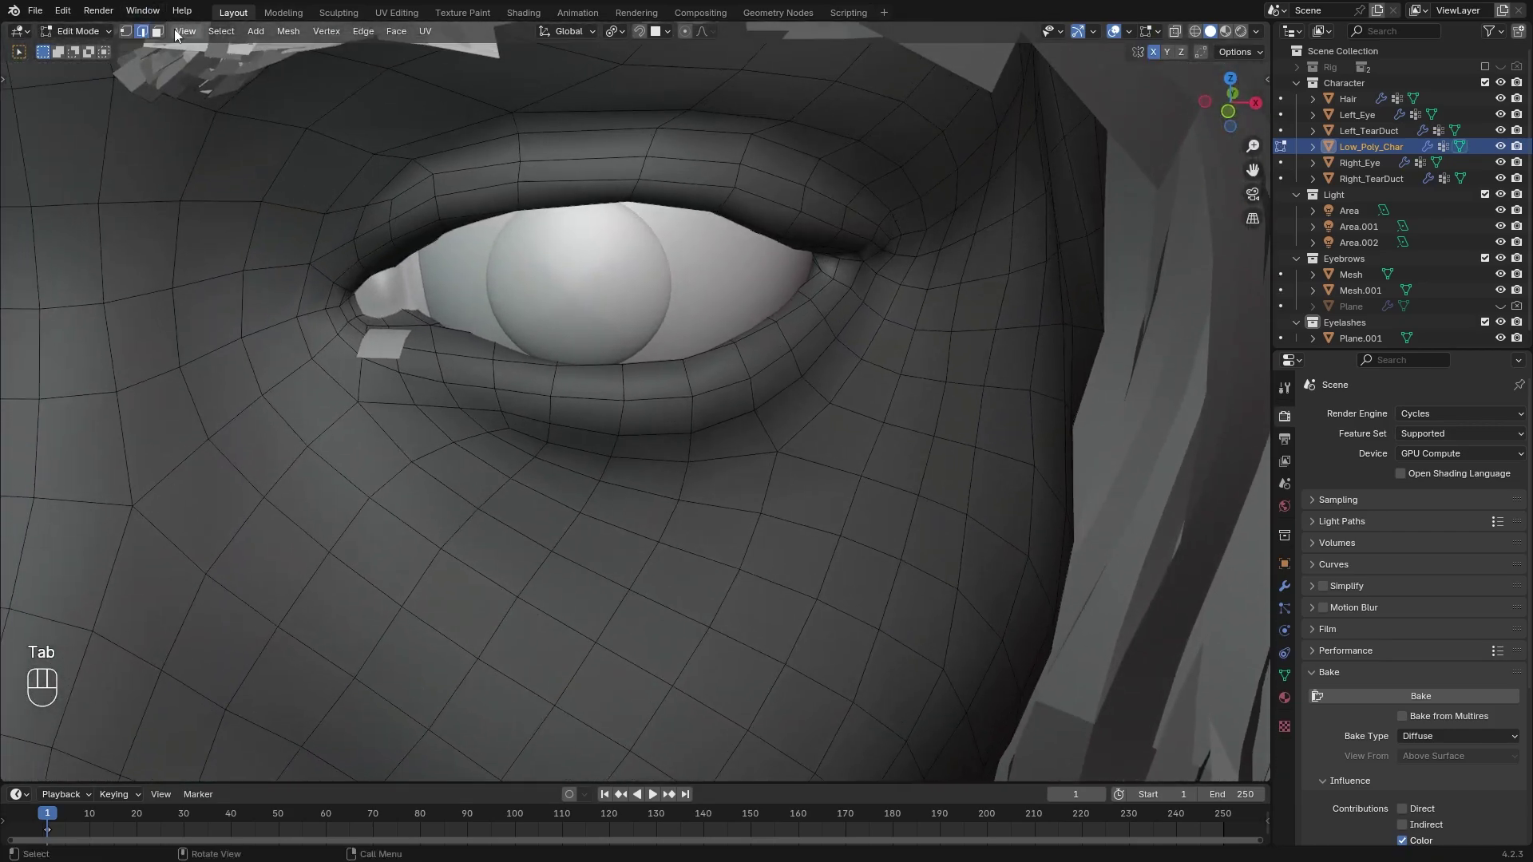
mouse_move(675, 368)
middle_down()
mouse_move(711, 489)
mouse_move(692, 390)
middle_up()
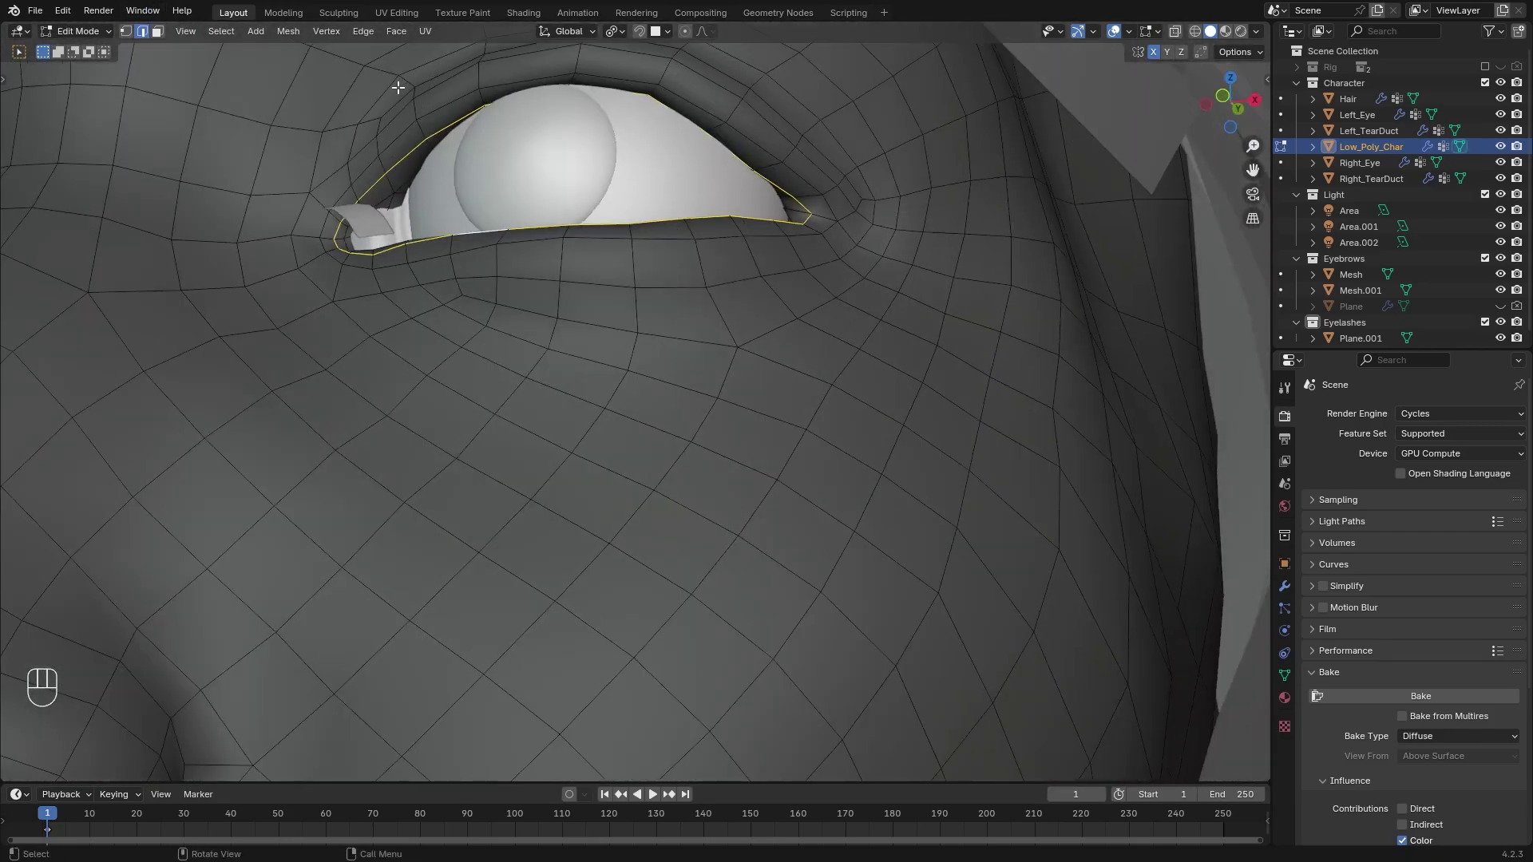
shift+middle_drag(737, 316, 765, 418)
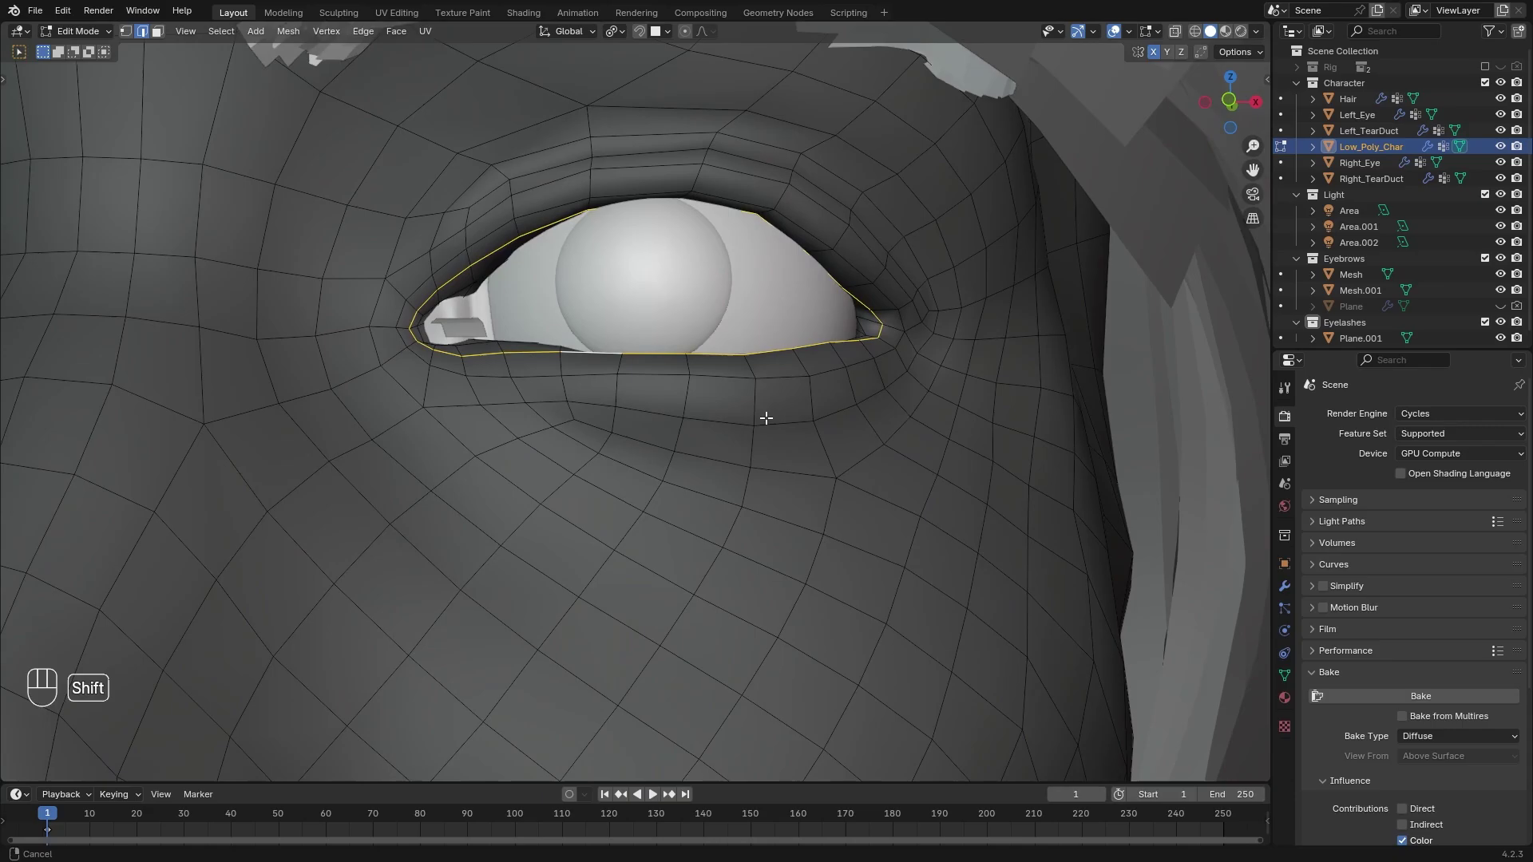
Show the model in material preview and select the outer edge loop of the left eyelid rim
click(1227, 32)
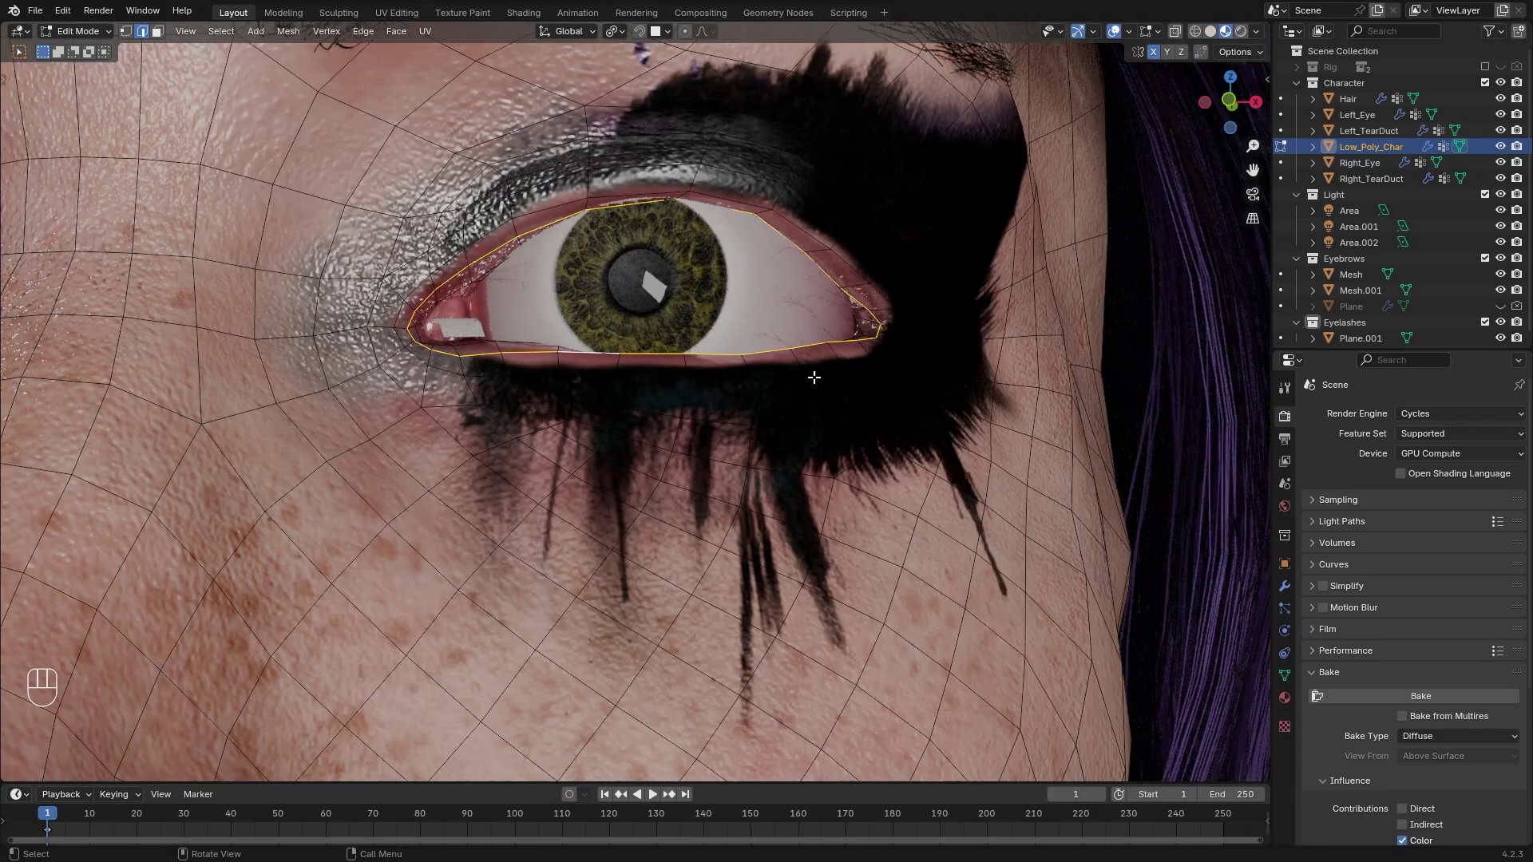
ctrl+middle_drag(795, 369, 870, 427)
shift+middle_drag(511, 339, 589, 300)
ctrl+middle_drag(589, 301, 631, 447)
shift+middle_drag(990, 618, 690, 533)
middle_drag(782, 513, 934, 383)
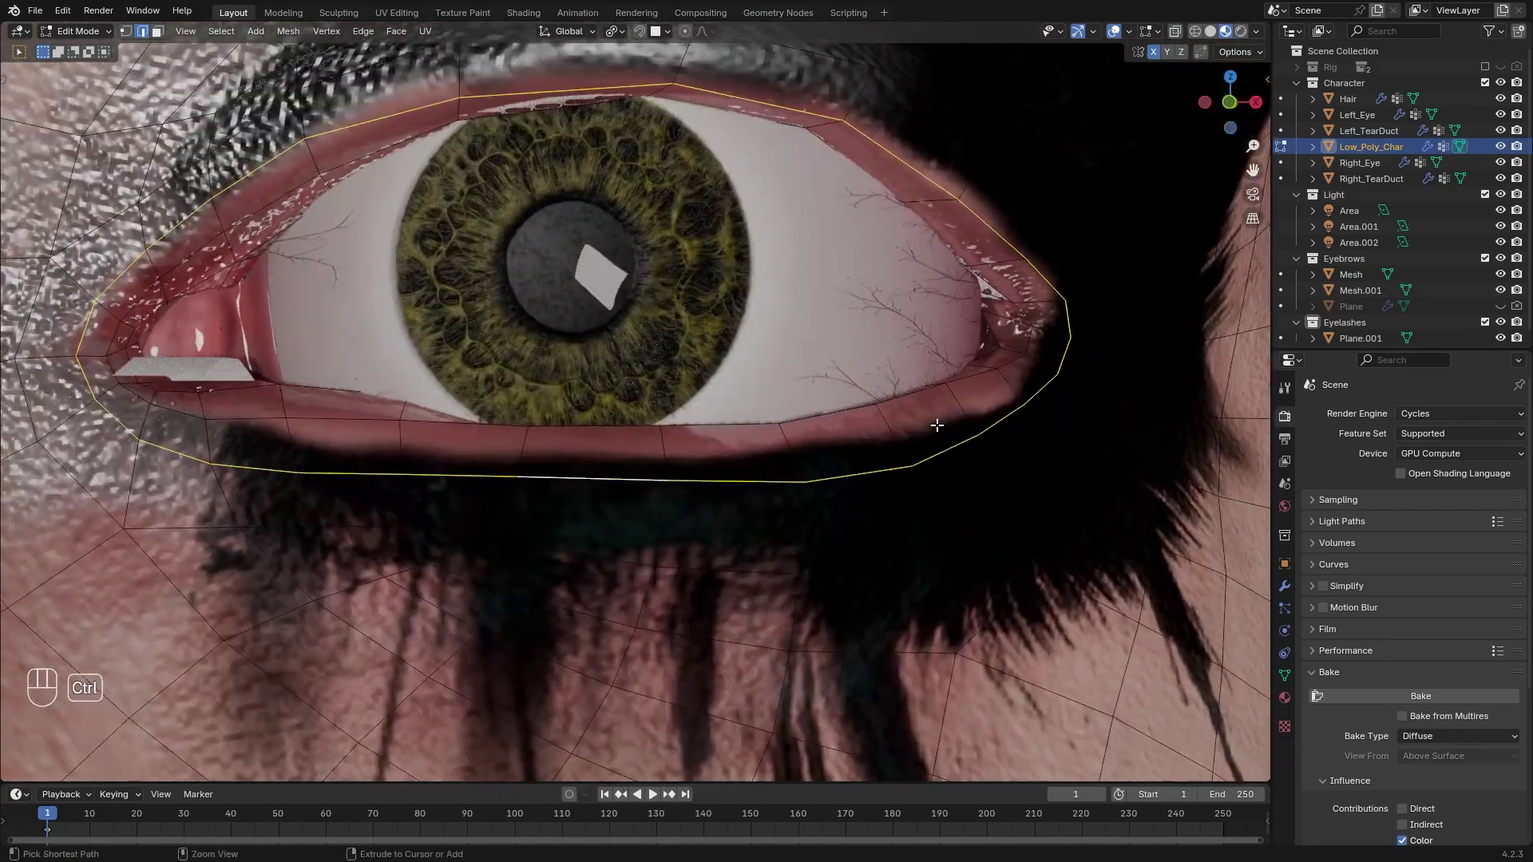
Insert one loop cut around the left eyelid rim, between its inner and outer edges
key(ctrl+r)
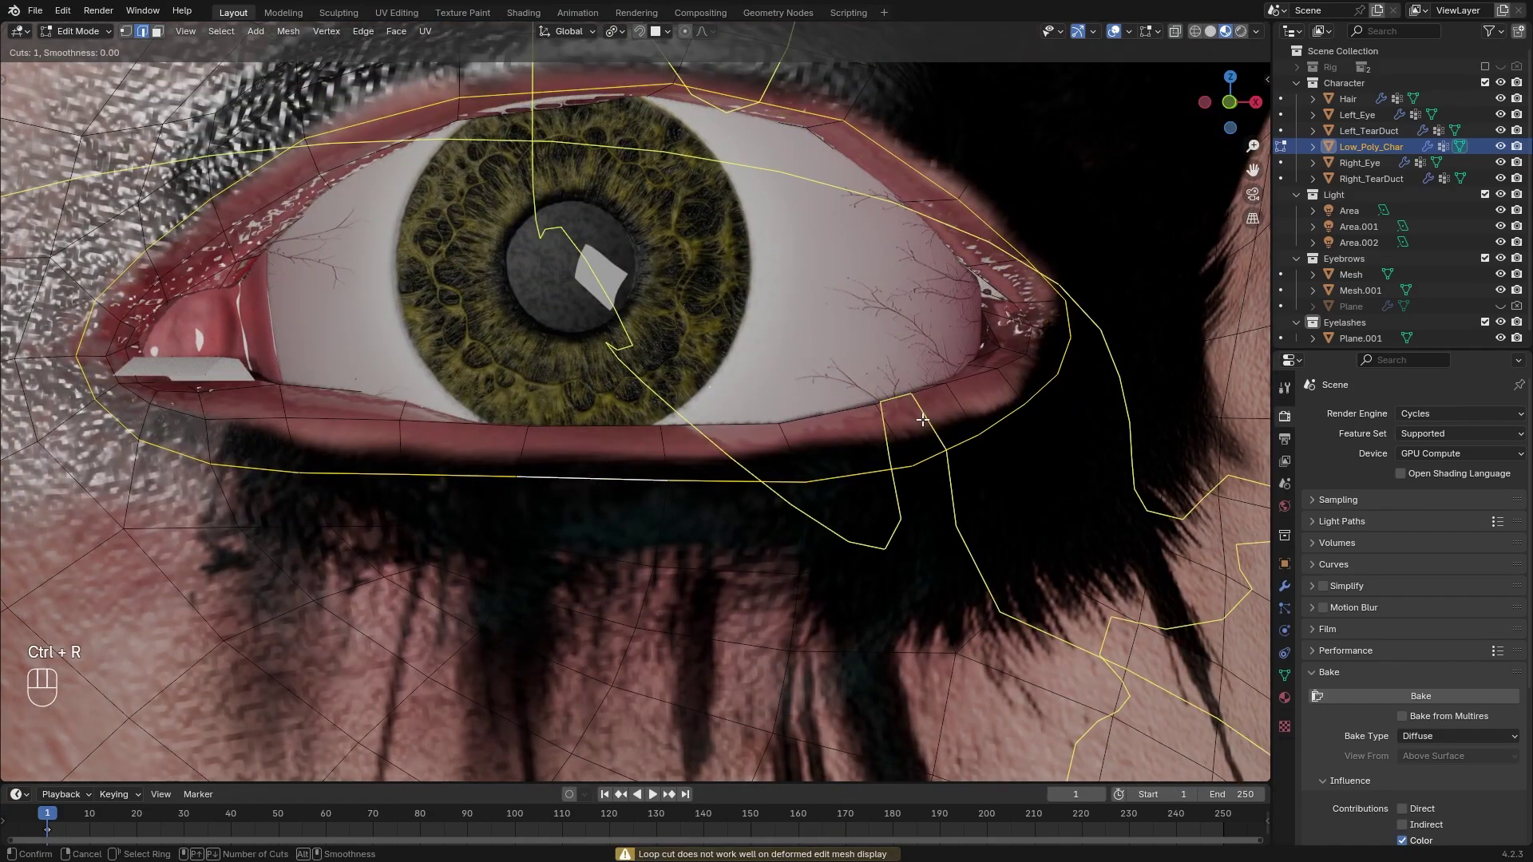
right_click(946, 411)
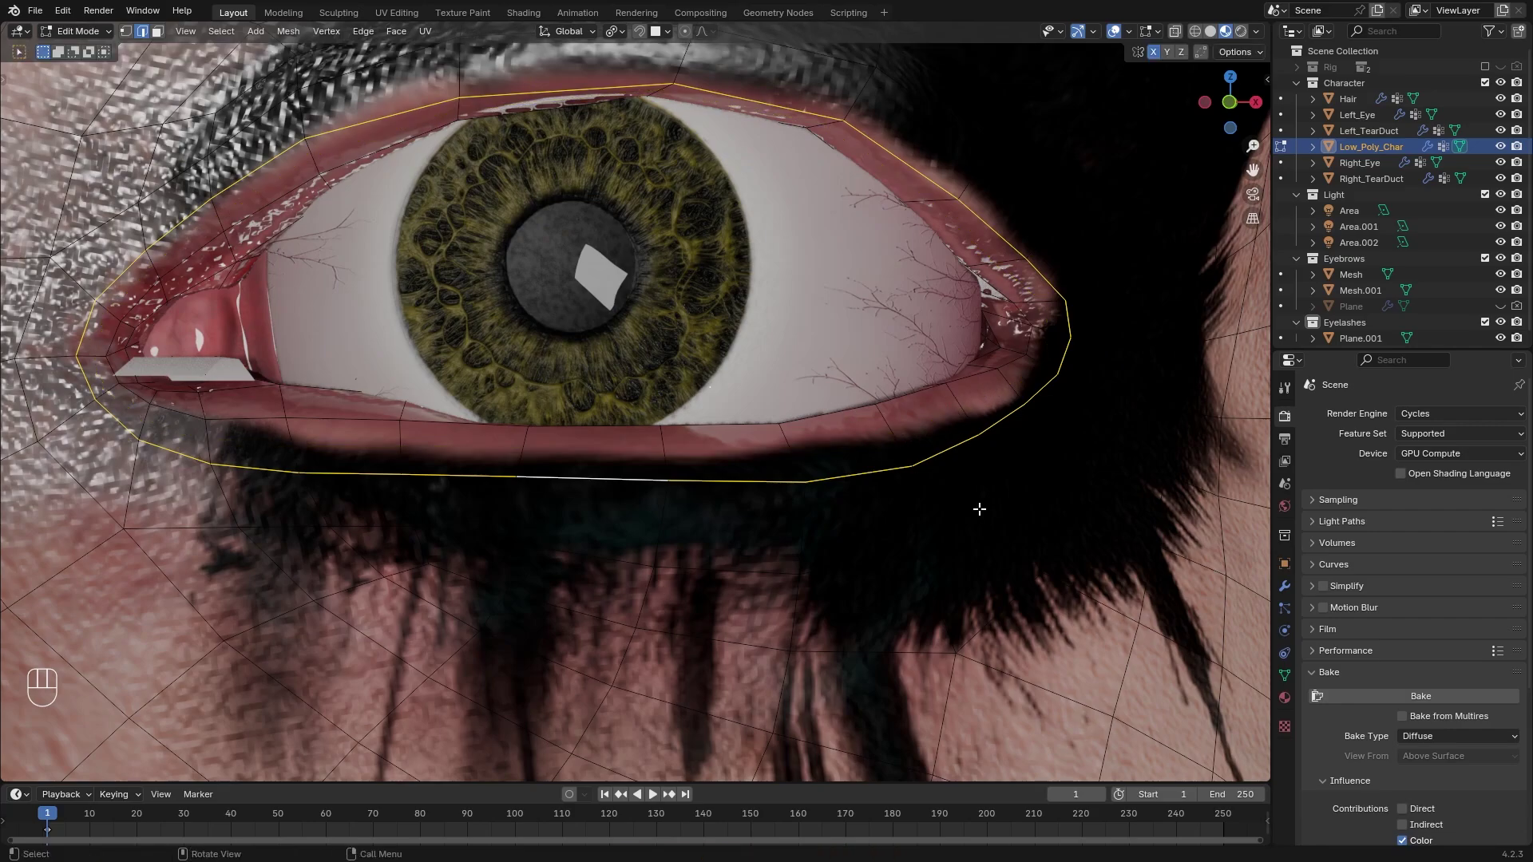
key(ctrl+r)
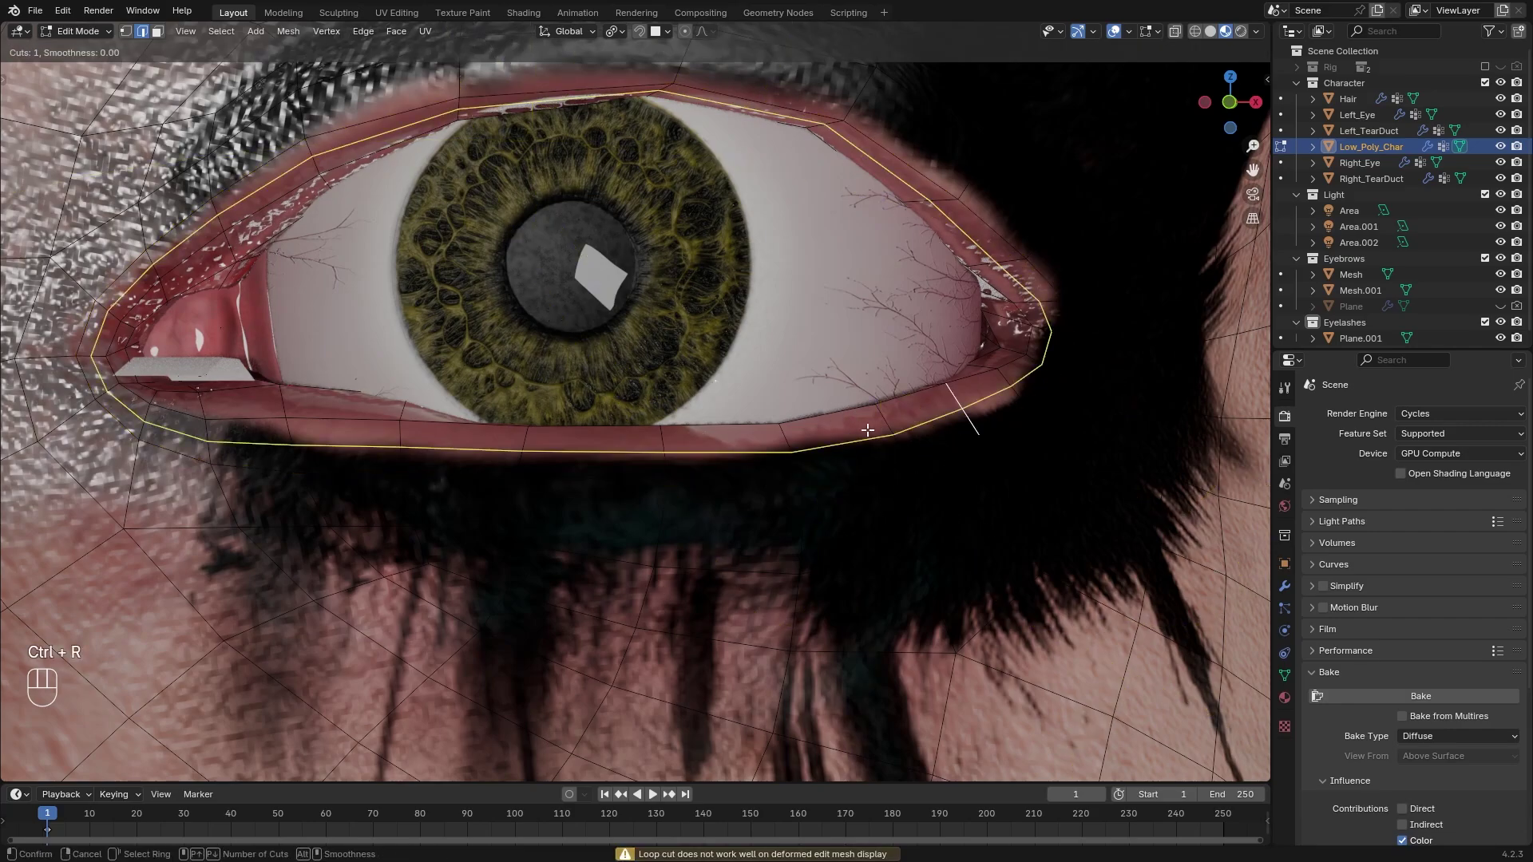
click(865, 417)
click(901, 390)
Duplicate the new eyelid edge loop in place, separate it into its own object and return to Object Mode
key(shift+d)
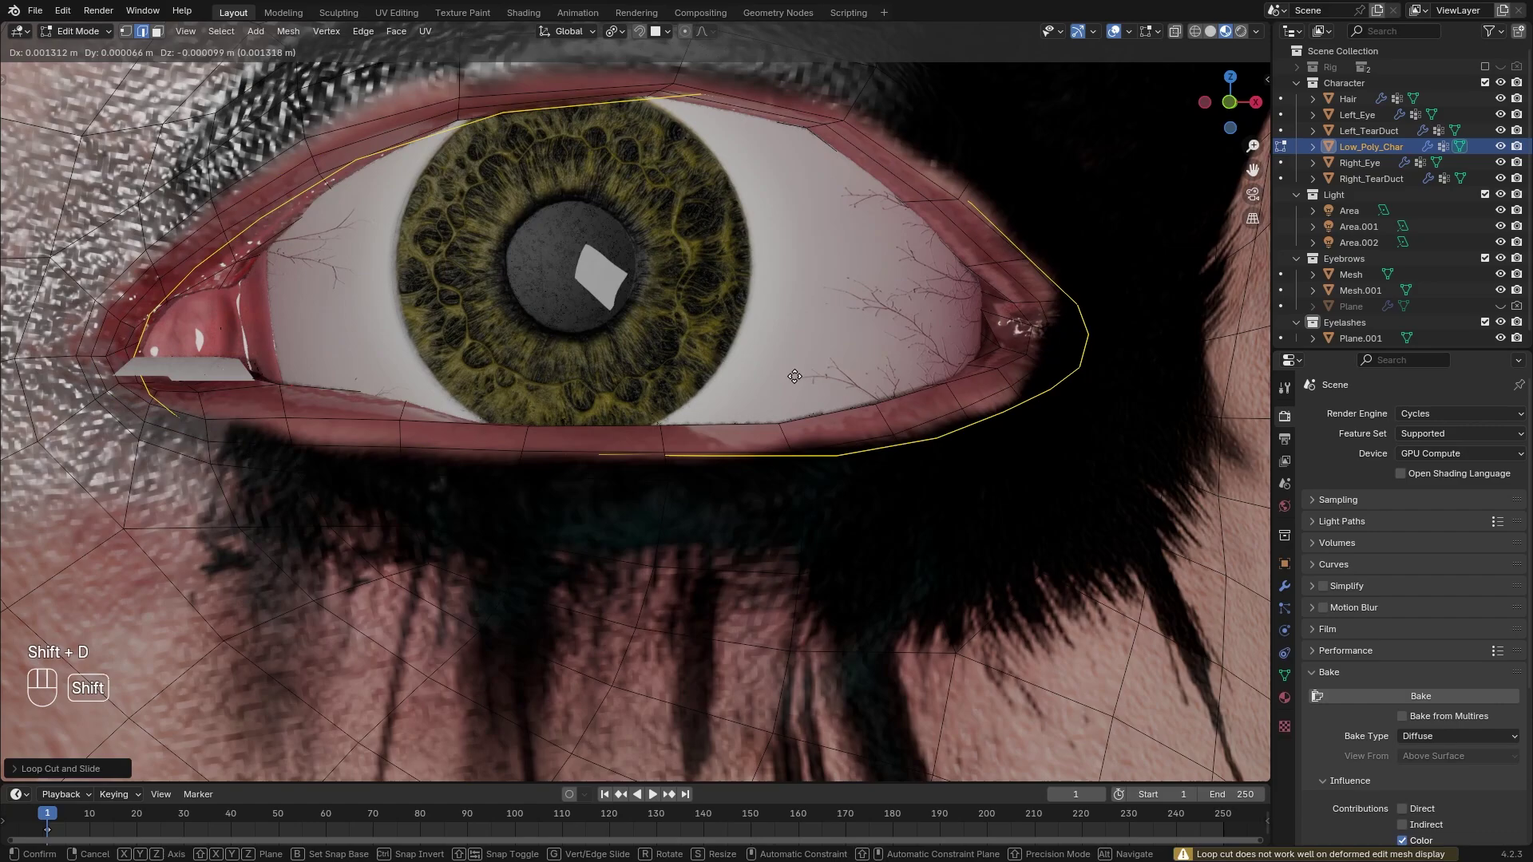
right_click(746, 372)
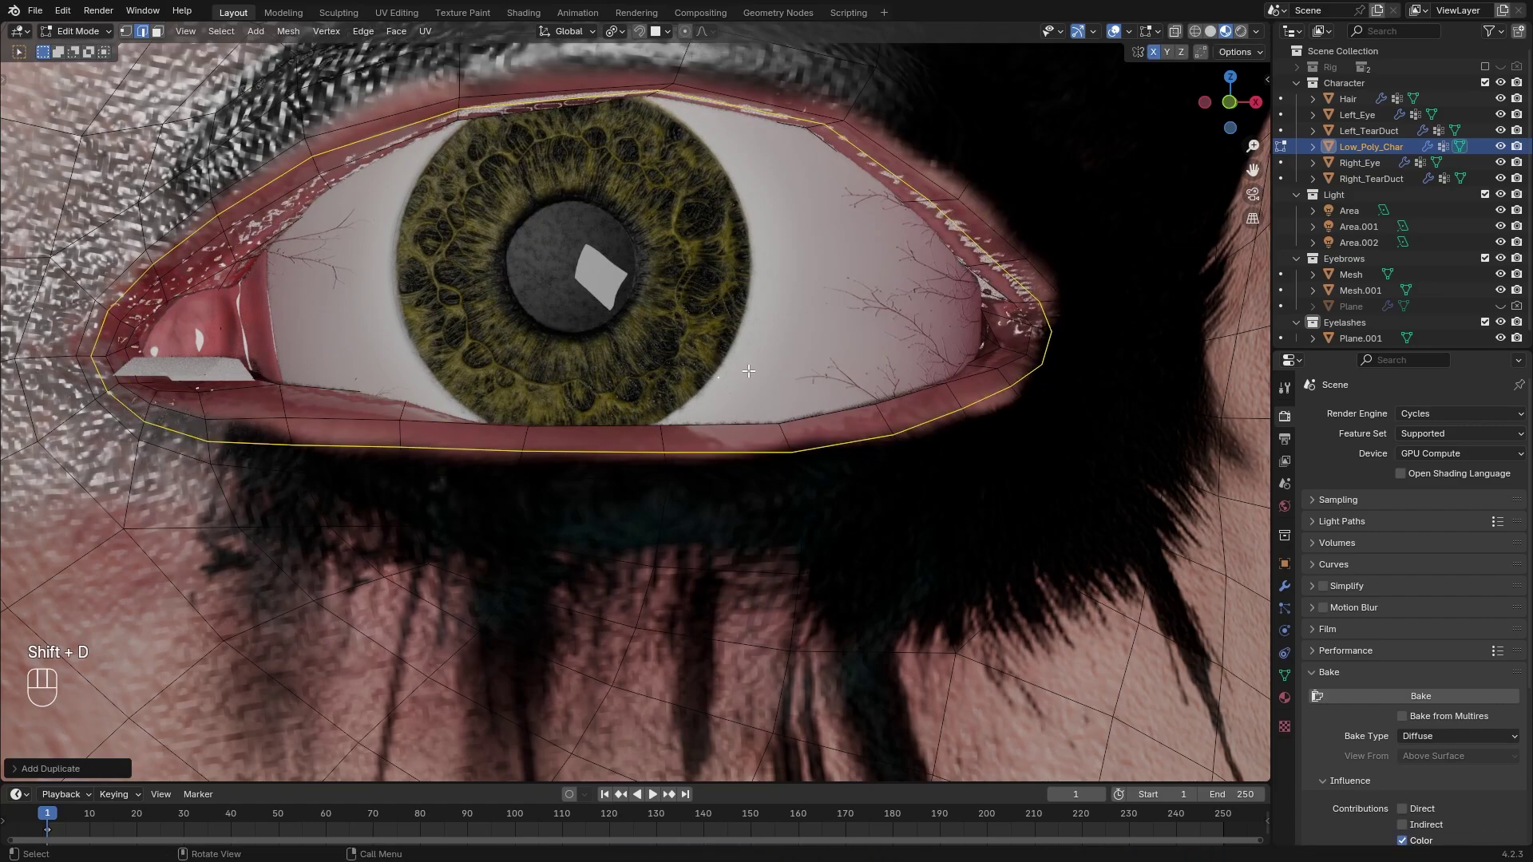
click(677, 372)
key(Tab)
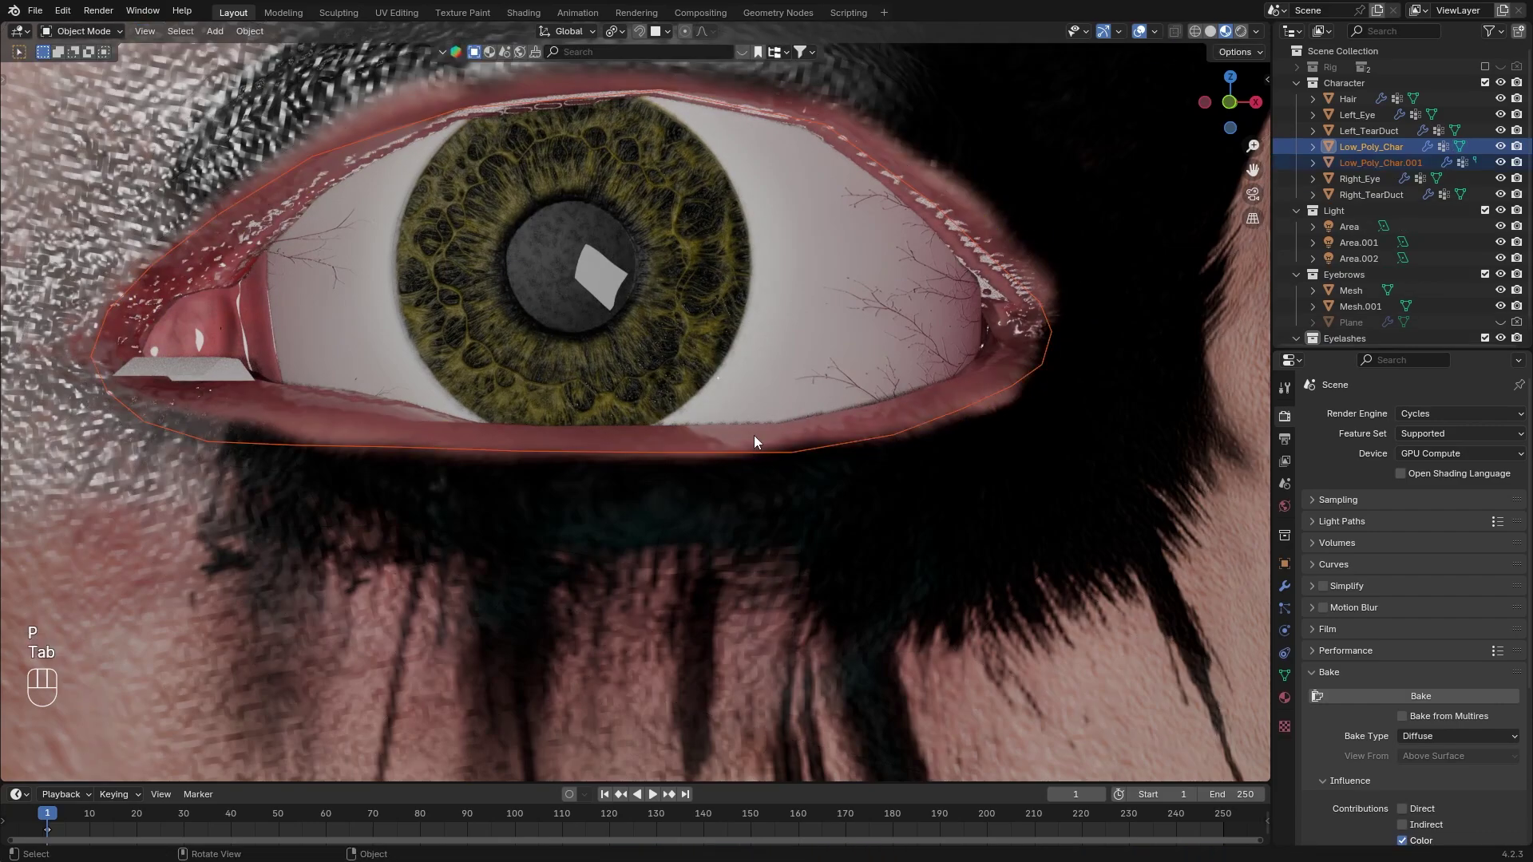
Hide the separated eyelid loop and dissolve the inner edge loop on the Low_Poly_Char eyelid rim
click(1499, 163)
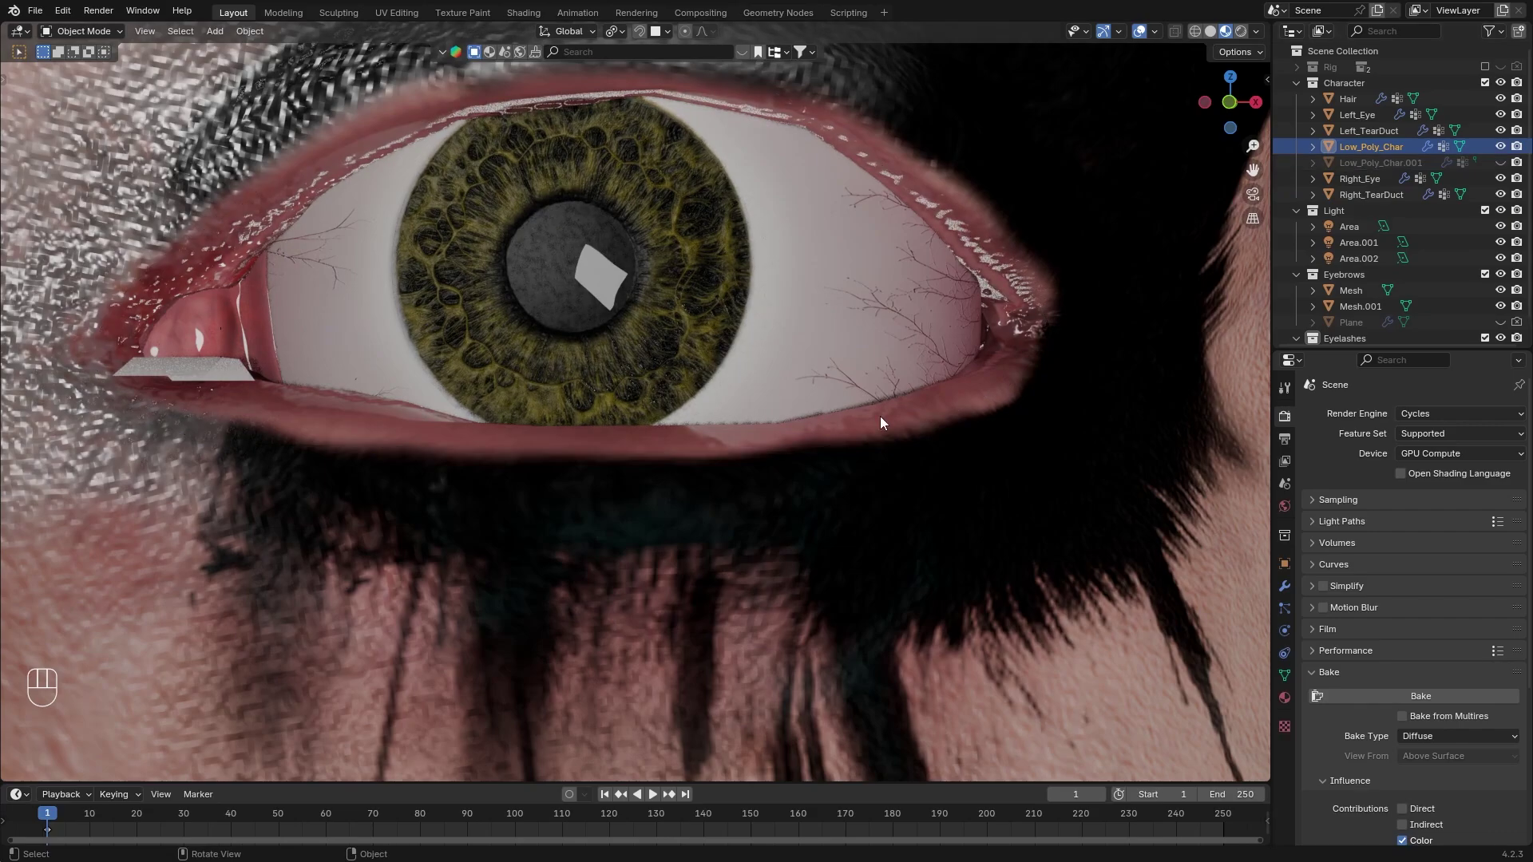
key(Tab)
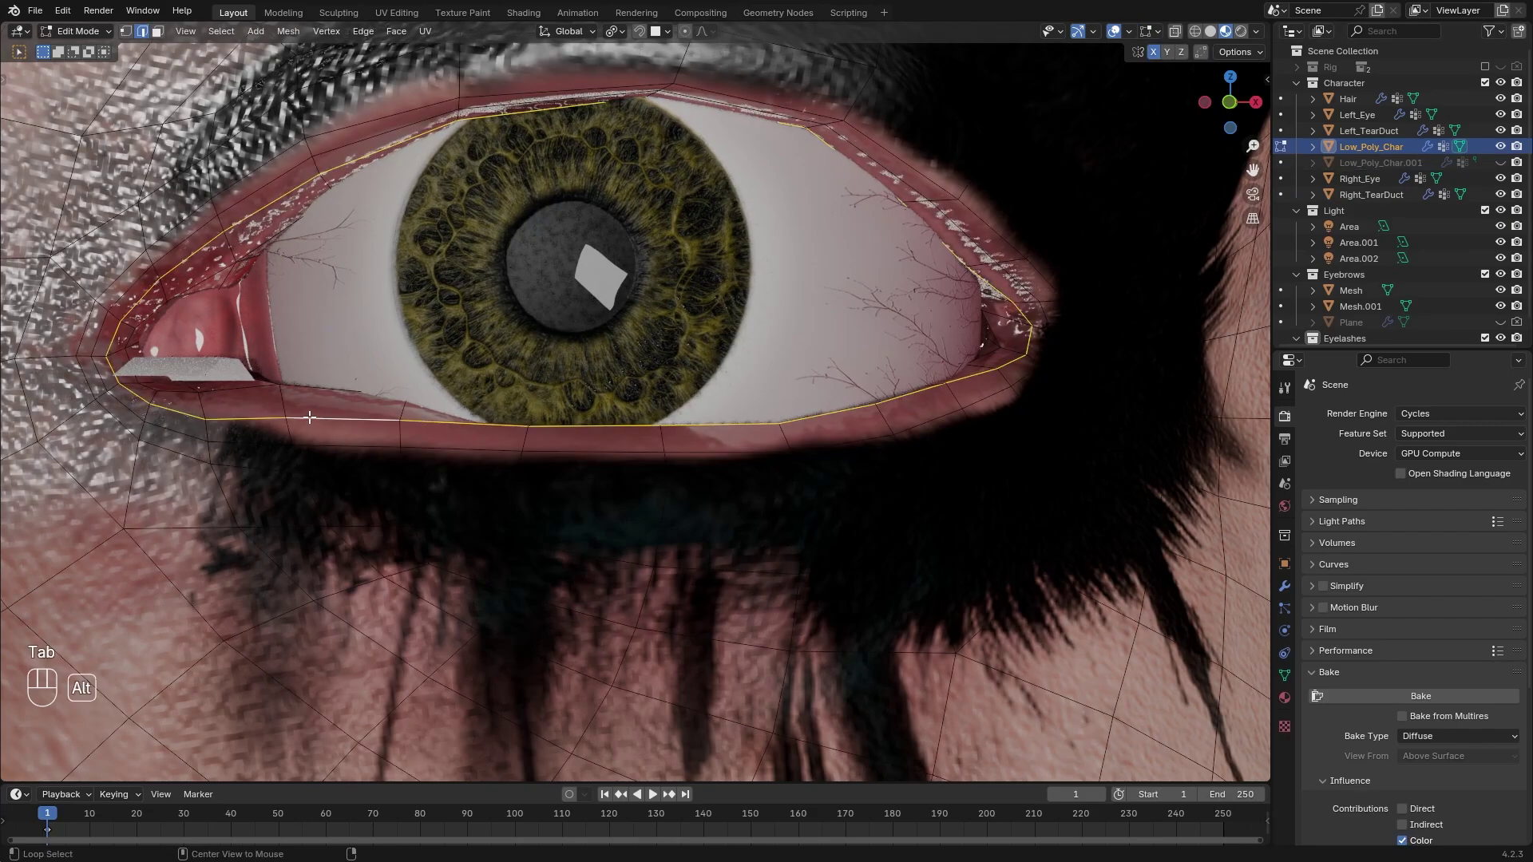
key(x)
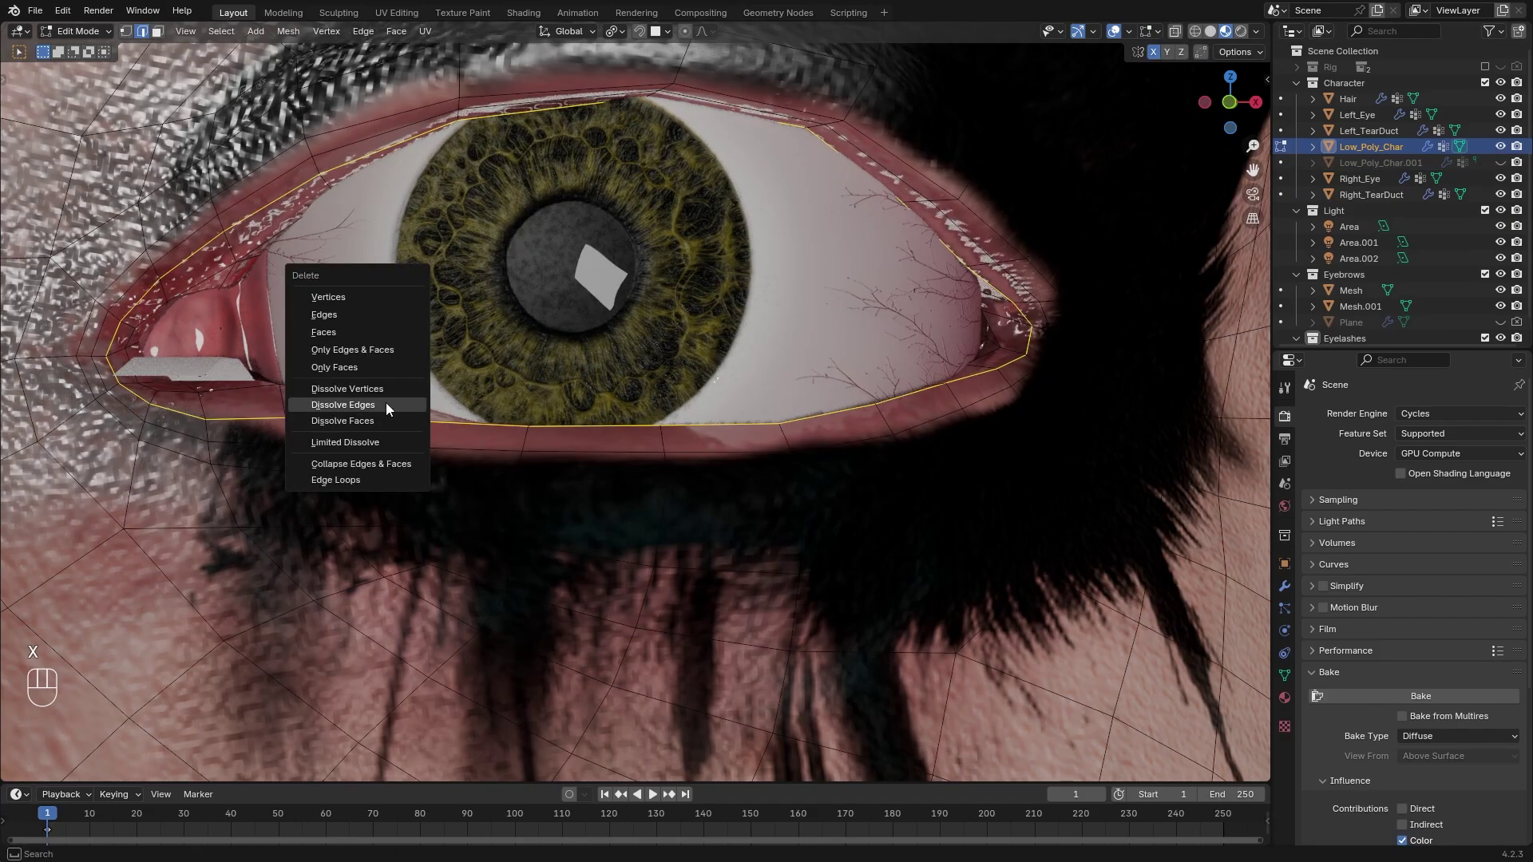
click(384, 404)
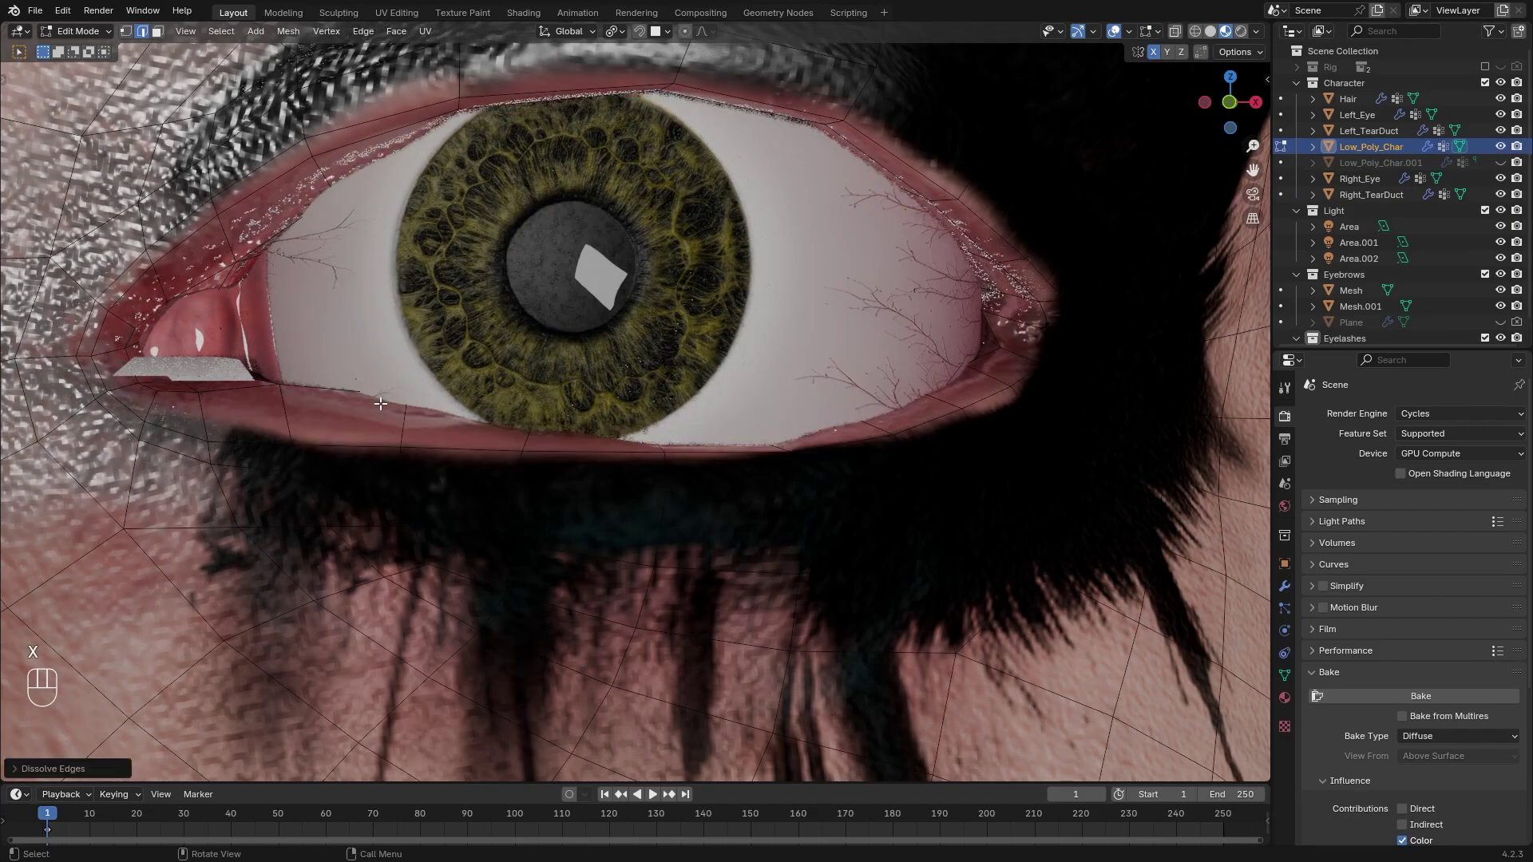
middle_drag(658, 408, 689, 371)
key(Tab)
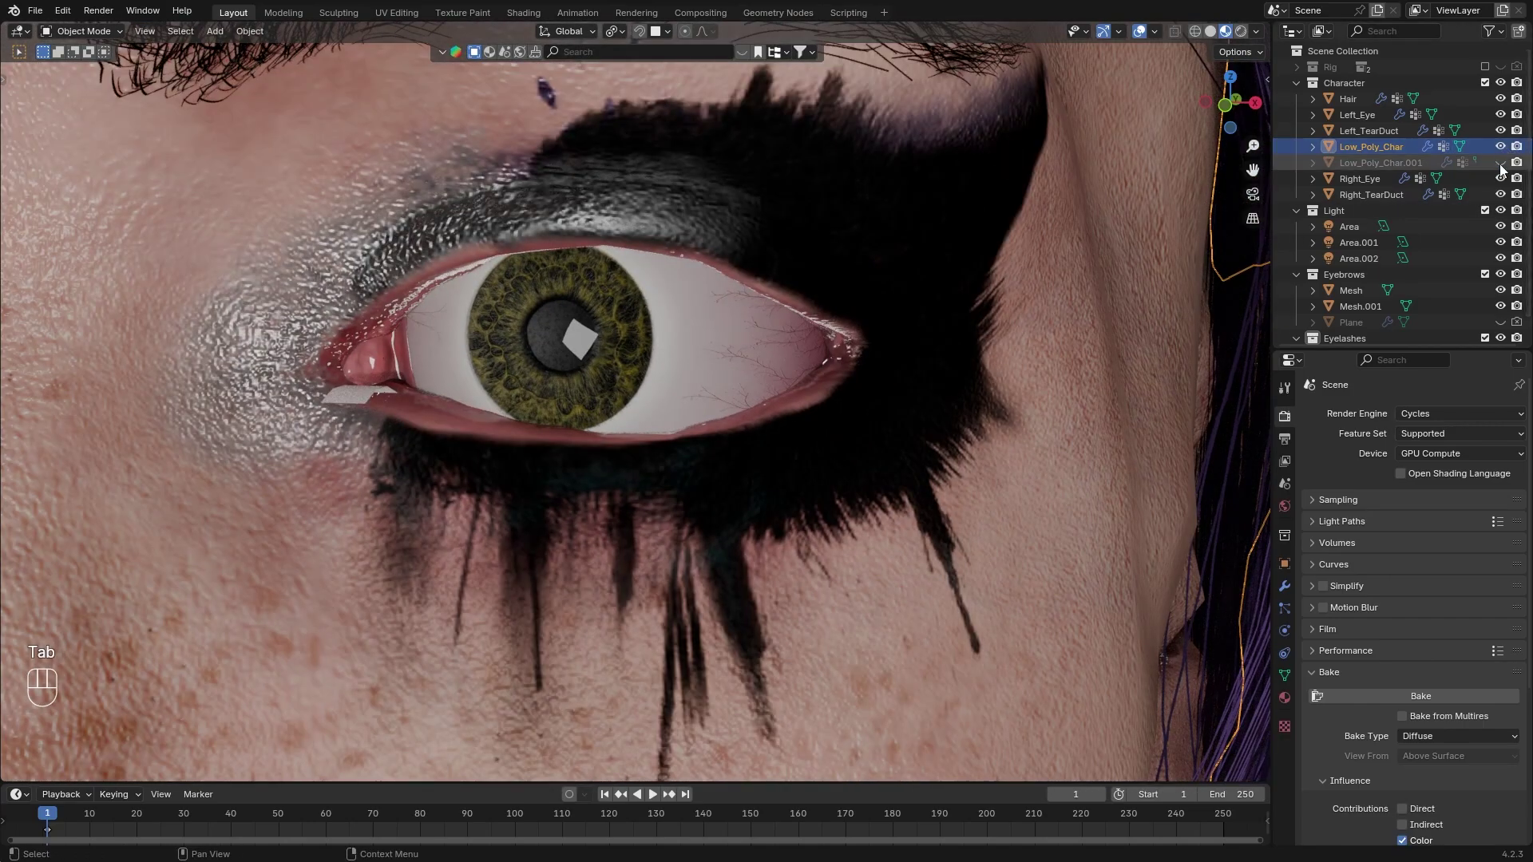
Unhide the separated eyelid loop Low_Poly_Char.001 and move it into the Eyelashes collection
click(1391, 163)
scroll(796, 403, up, 5)
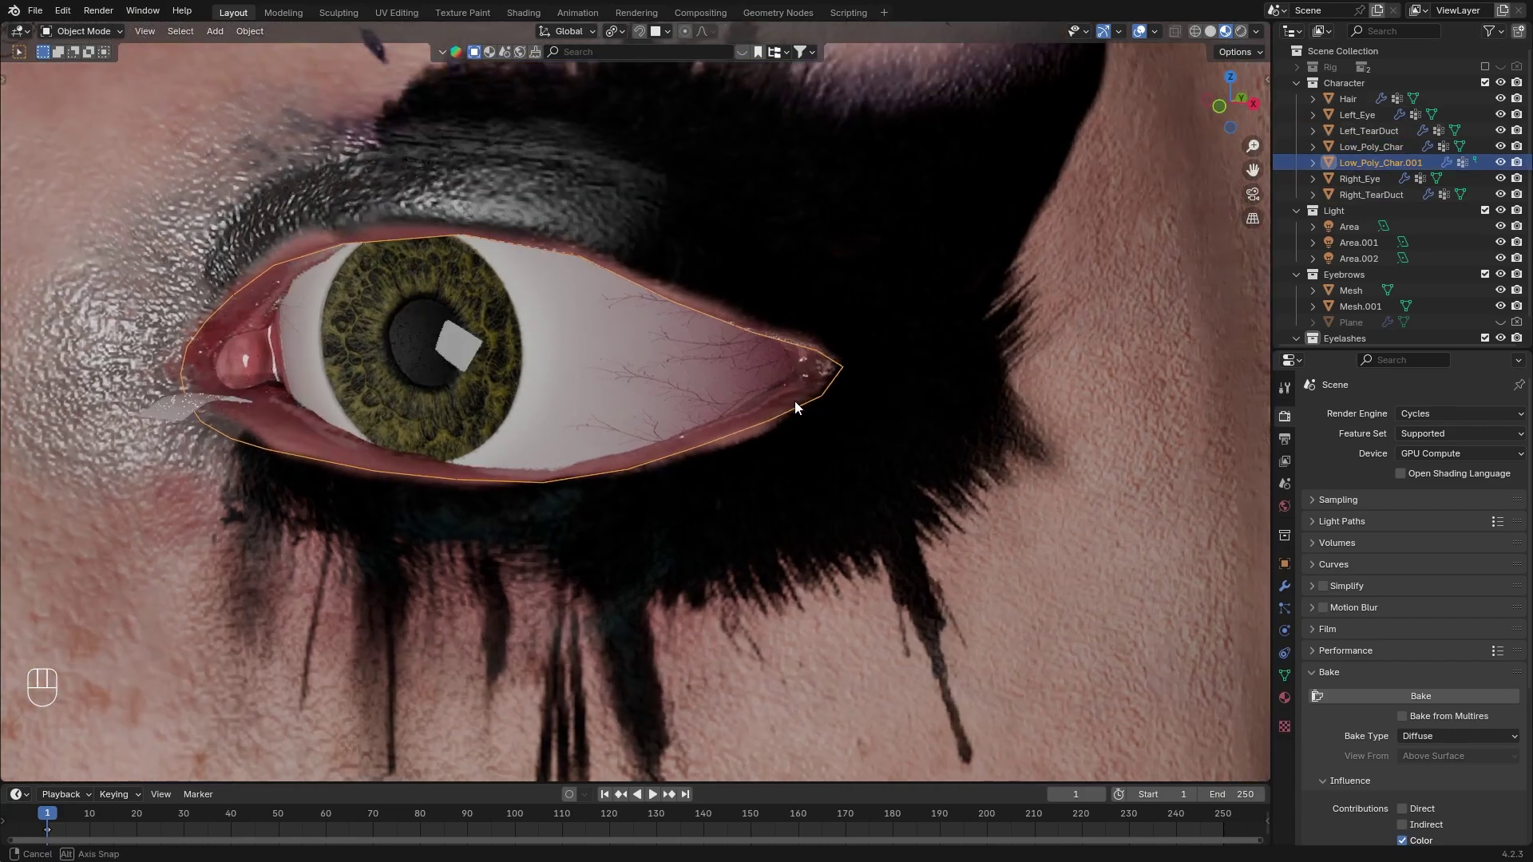
key(Tab)
middle_drag(998, 311, 1030, 320)
drag(1389, 163, 1357, 321)
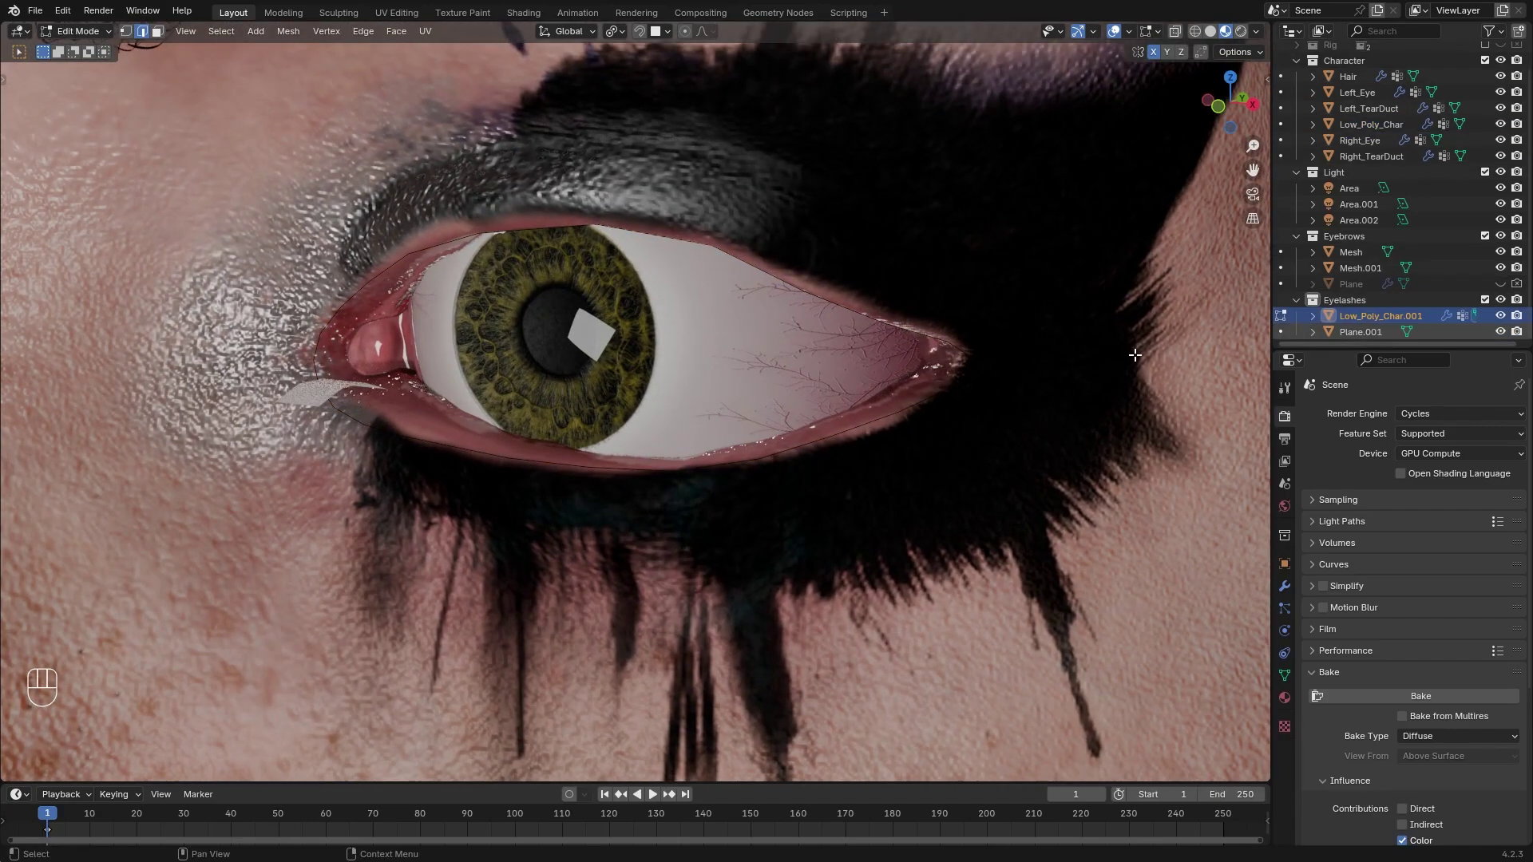
Convert the separated eyelid loop Low_Poly_Char.001 from a mesh to a curve
key(Tab)
middle_drag(1133, 353, 1062, 319)
click(250, 31)
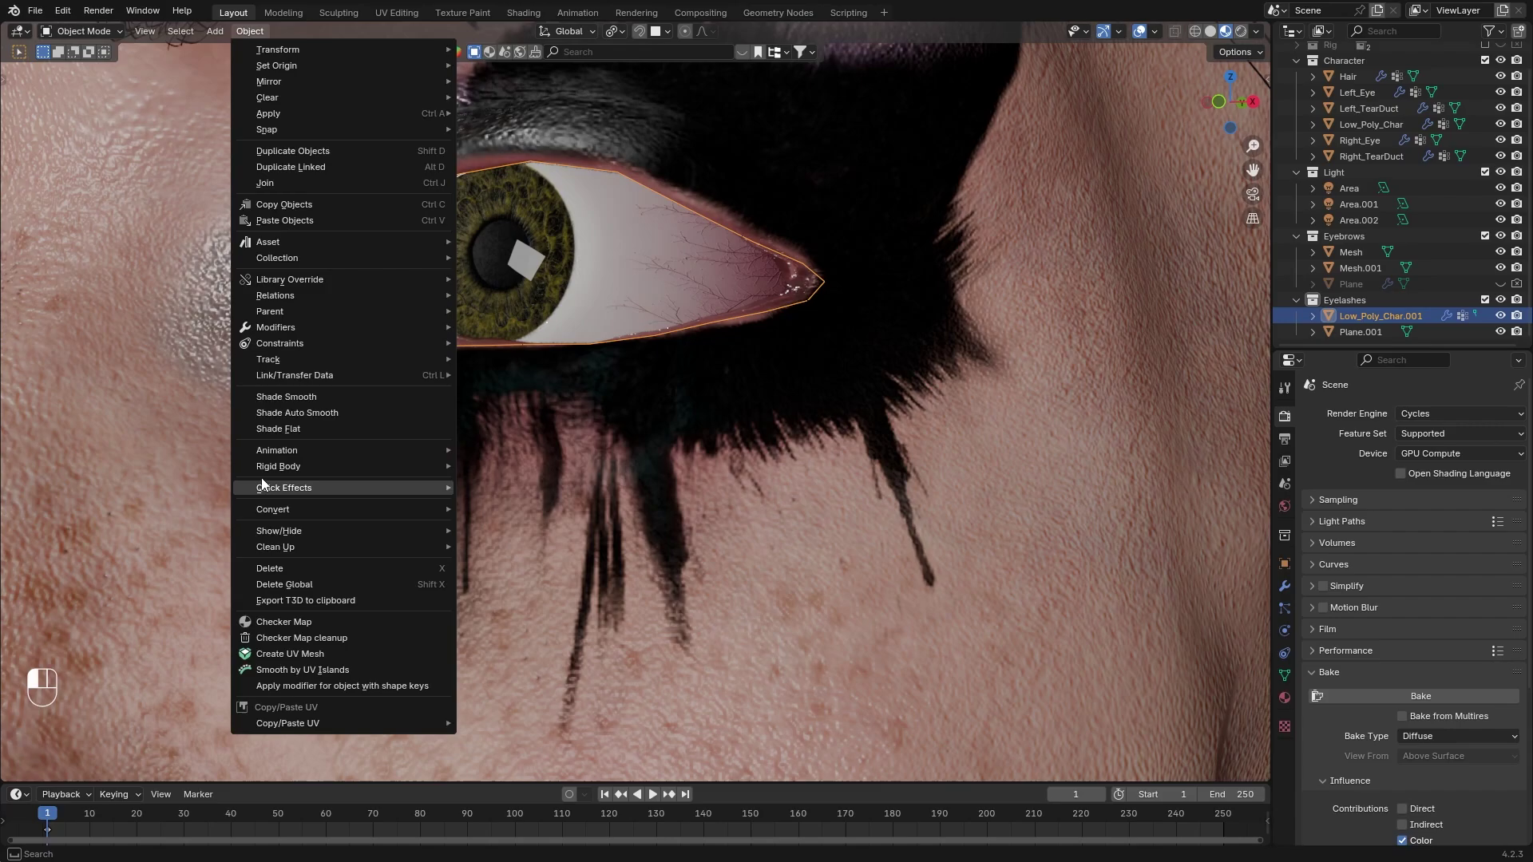
mouse_move(371, 504)
click(489, 528)
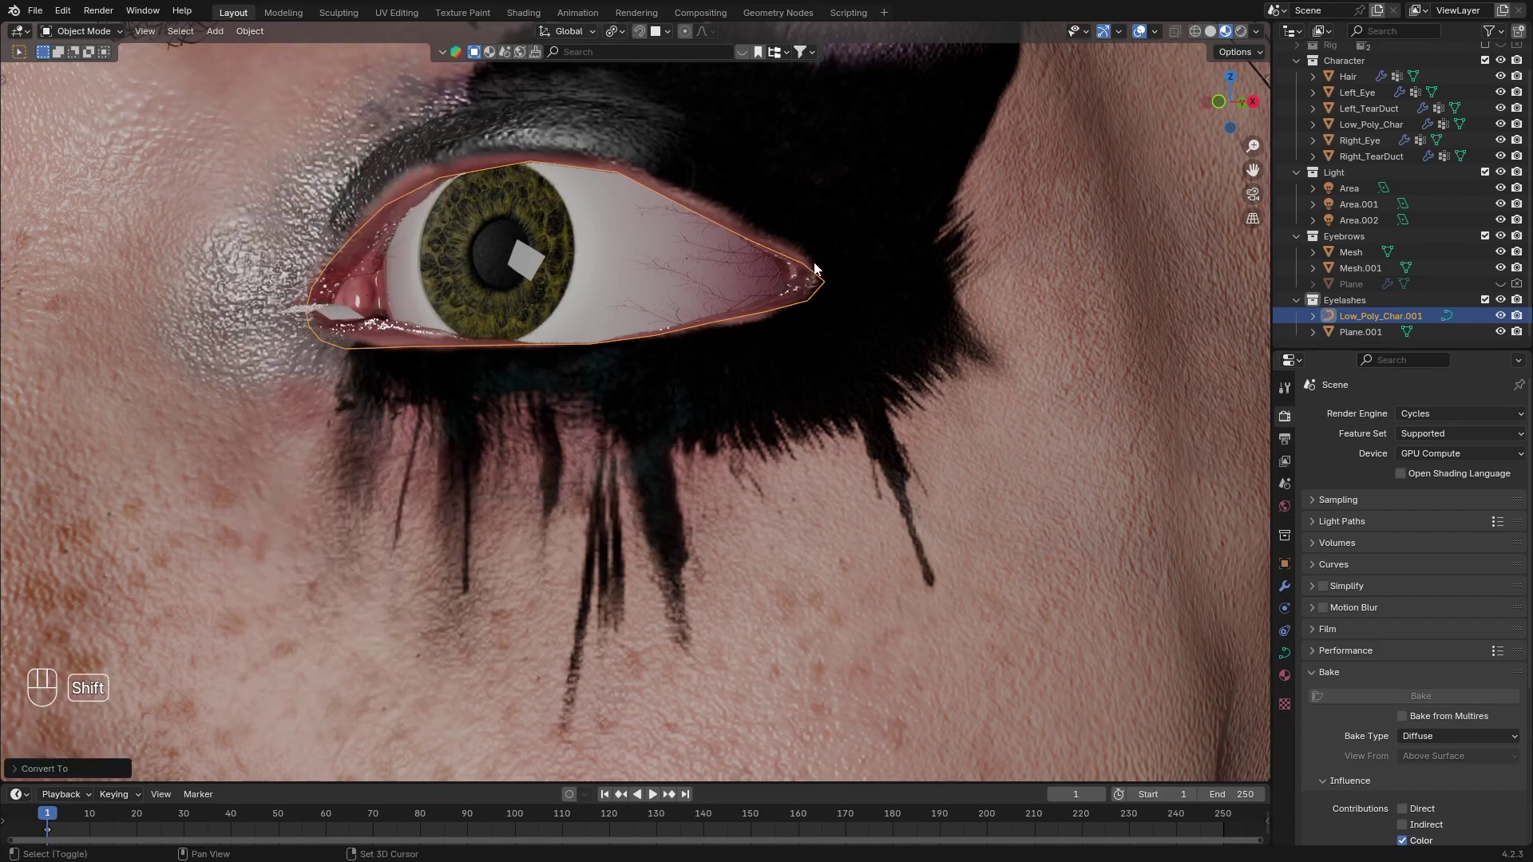
Separate the upper-lid points of the eyelid curve into their own curve object
scroll(933, 386, up, 3)
shift+click(997, 389)
drag(526, 237, 270, 378)
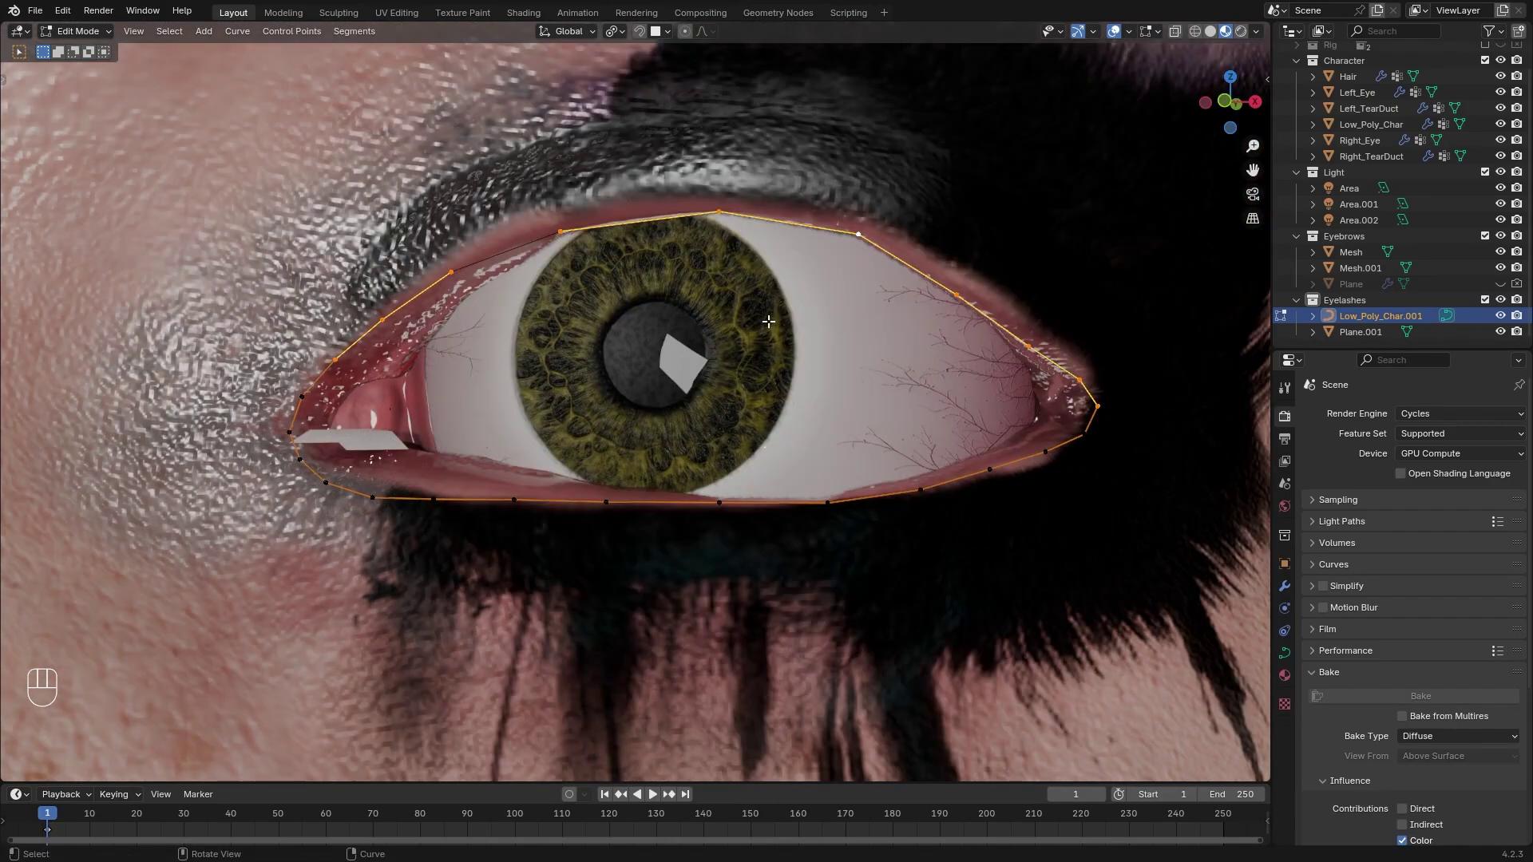
key(Tab)
click(1078, 434)
key(g)
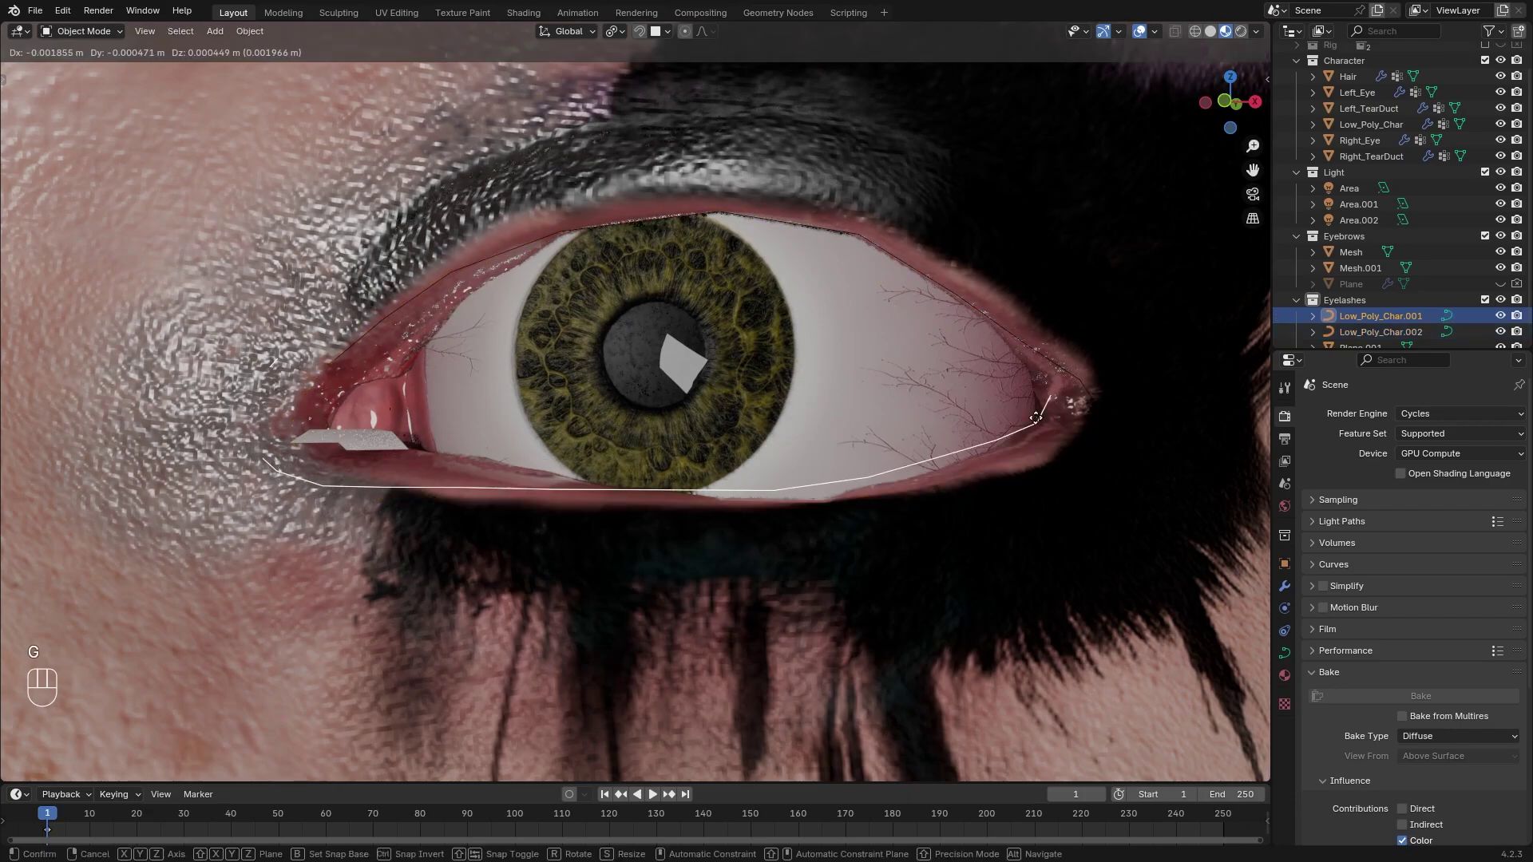
right_click(1056, 408)
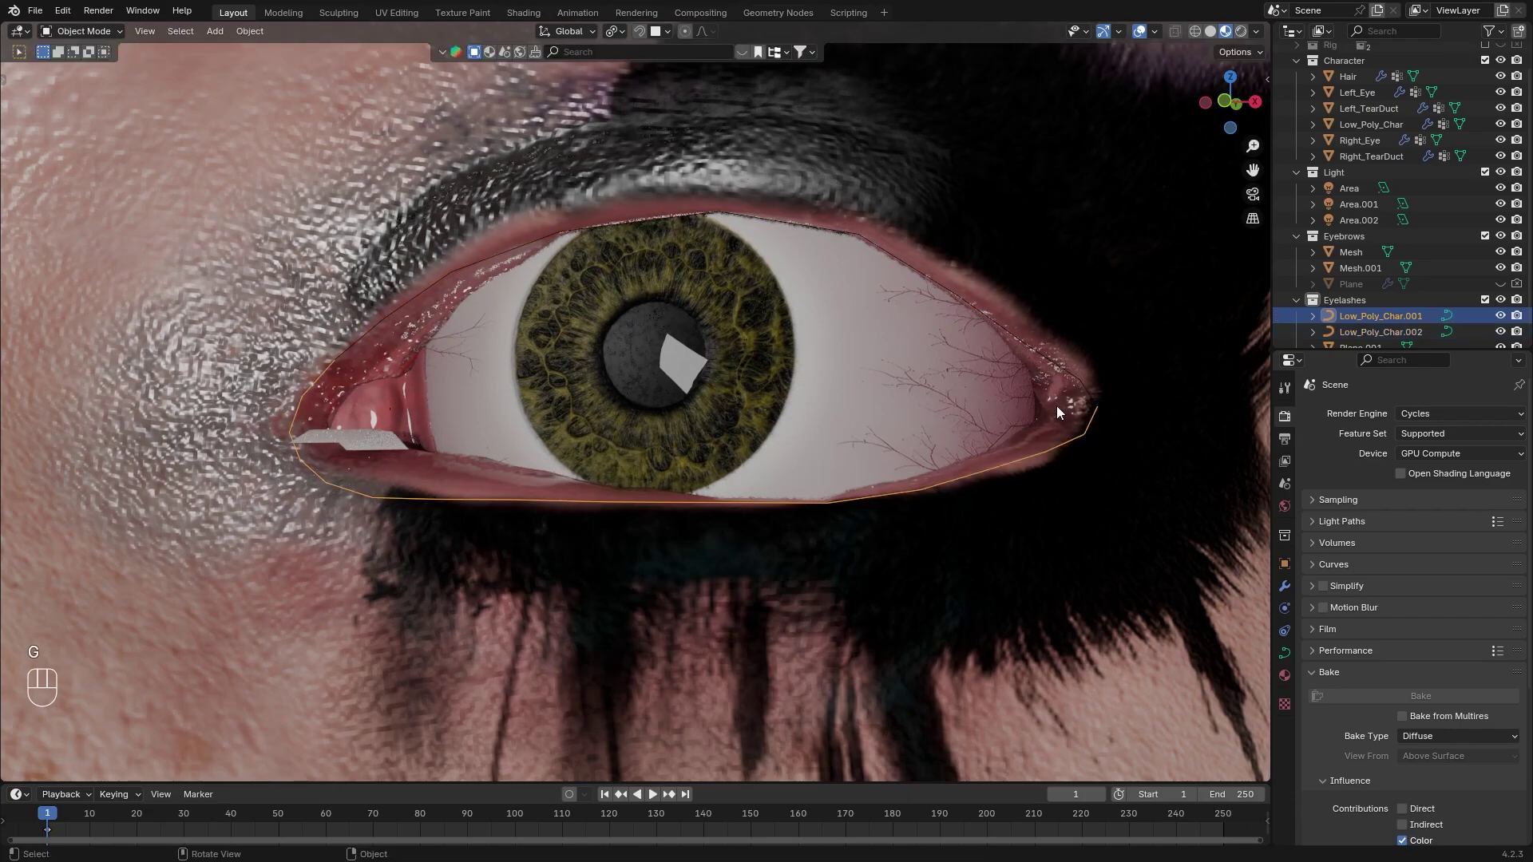
Add a Shrinkwrap modifier to the lower-lid curve Low_Poly_Char.001 with Low_Poly_Char as the target
click(1359, 336)
key(Tab)
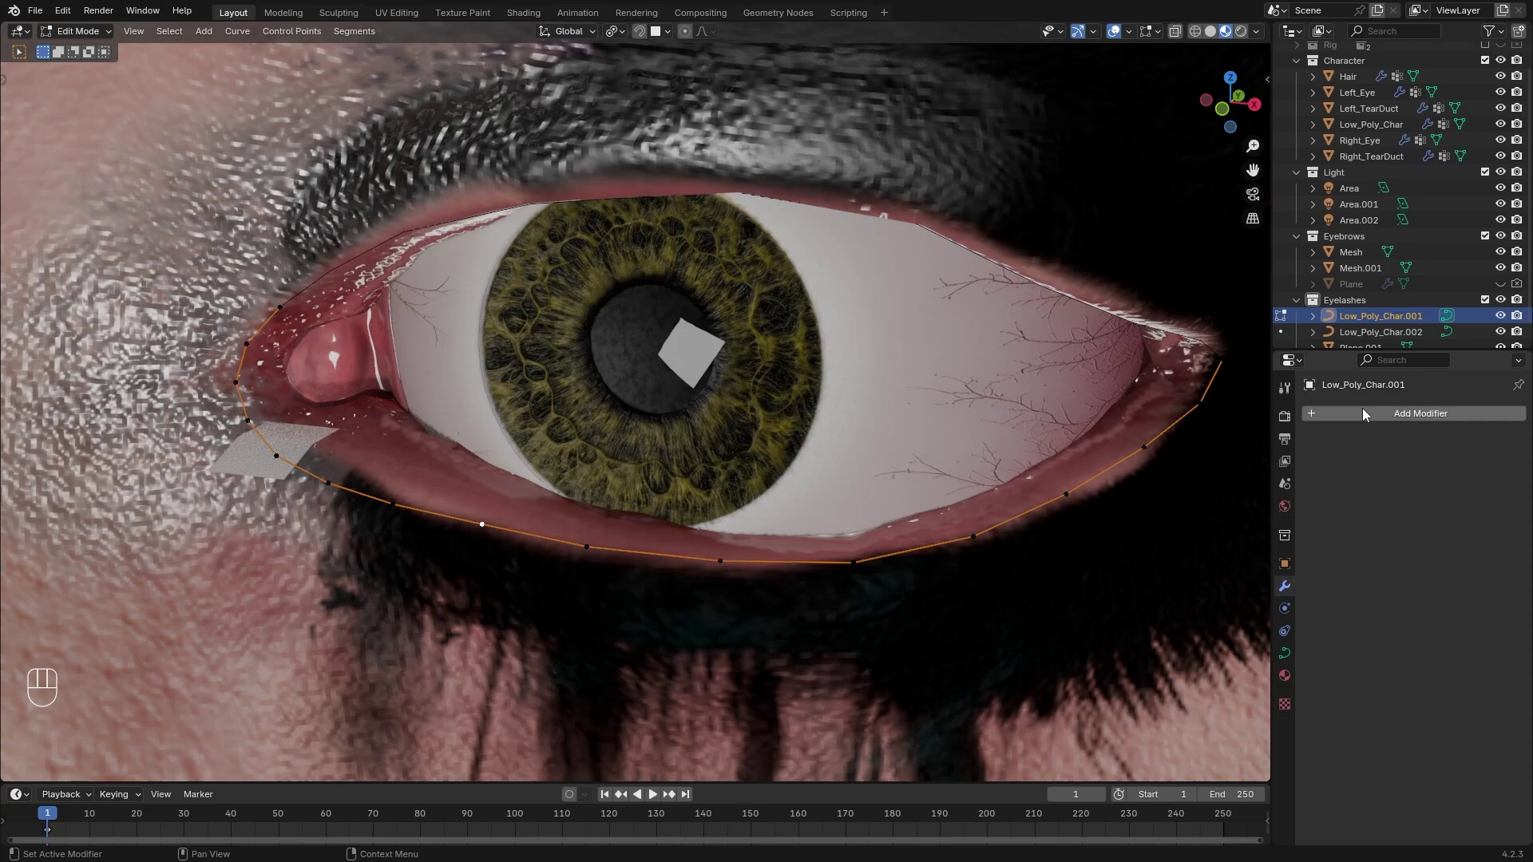
click(1362, 410)
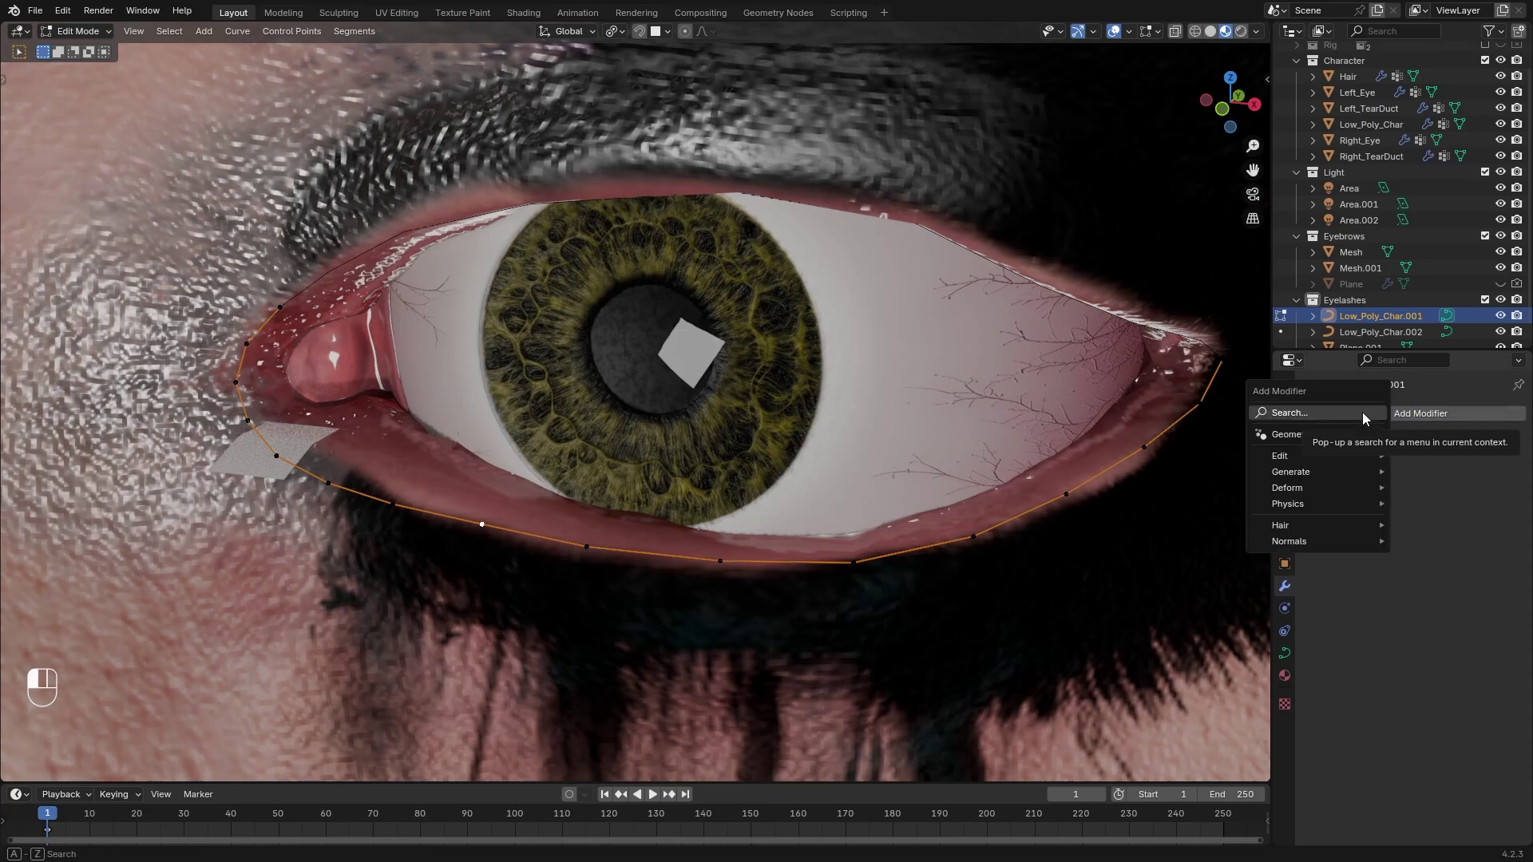
key(space)
text(sh)
click(1341, 444)
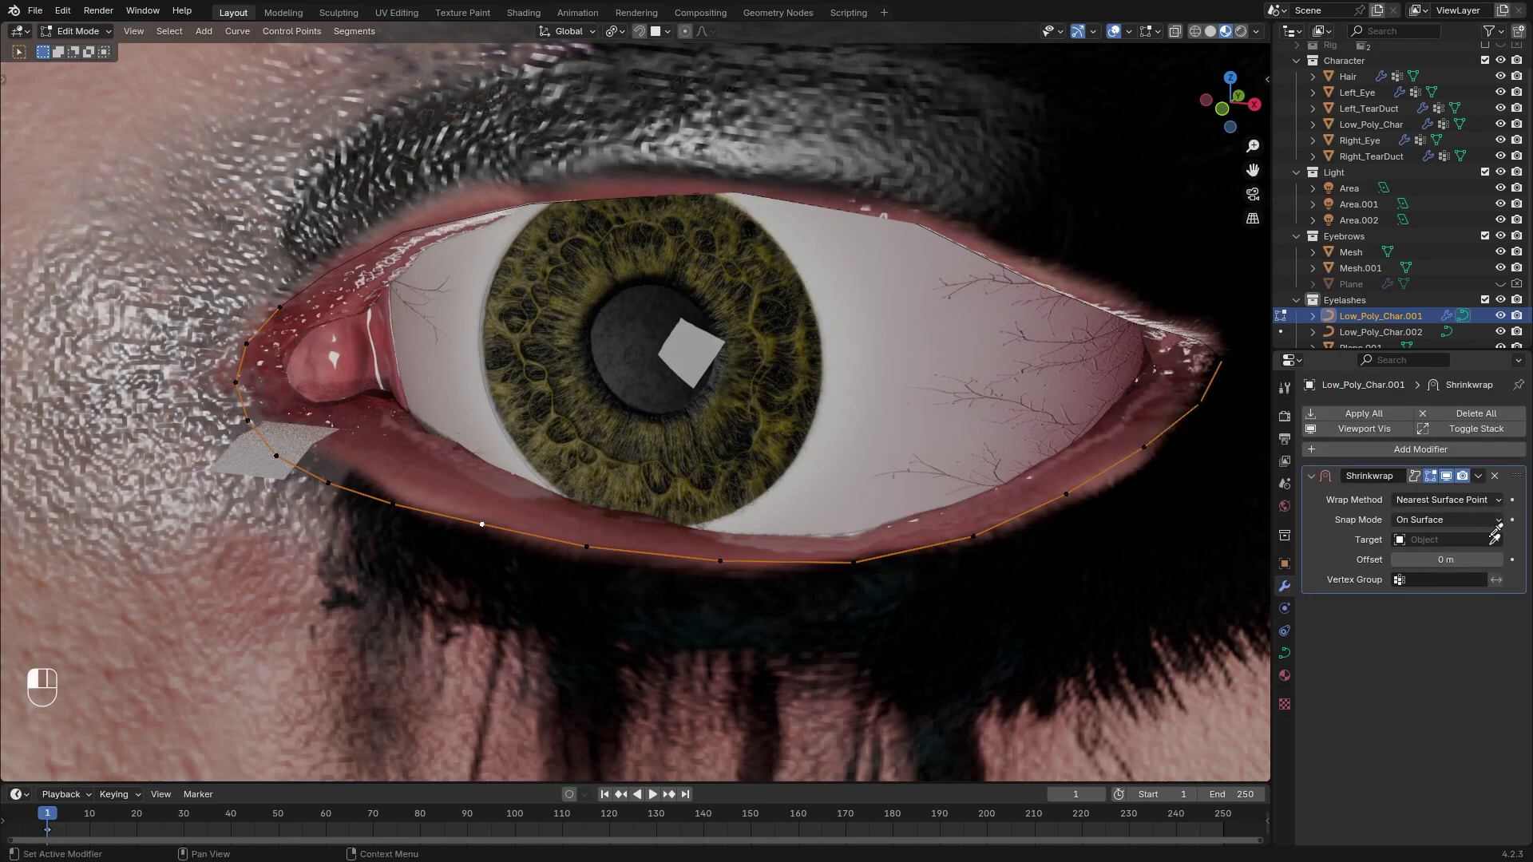
click(474, 485)
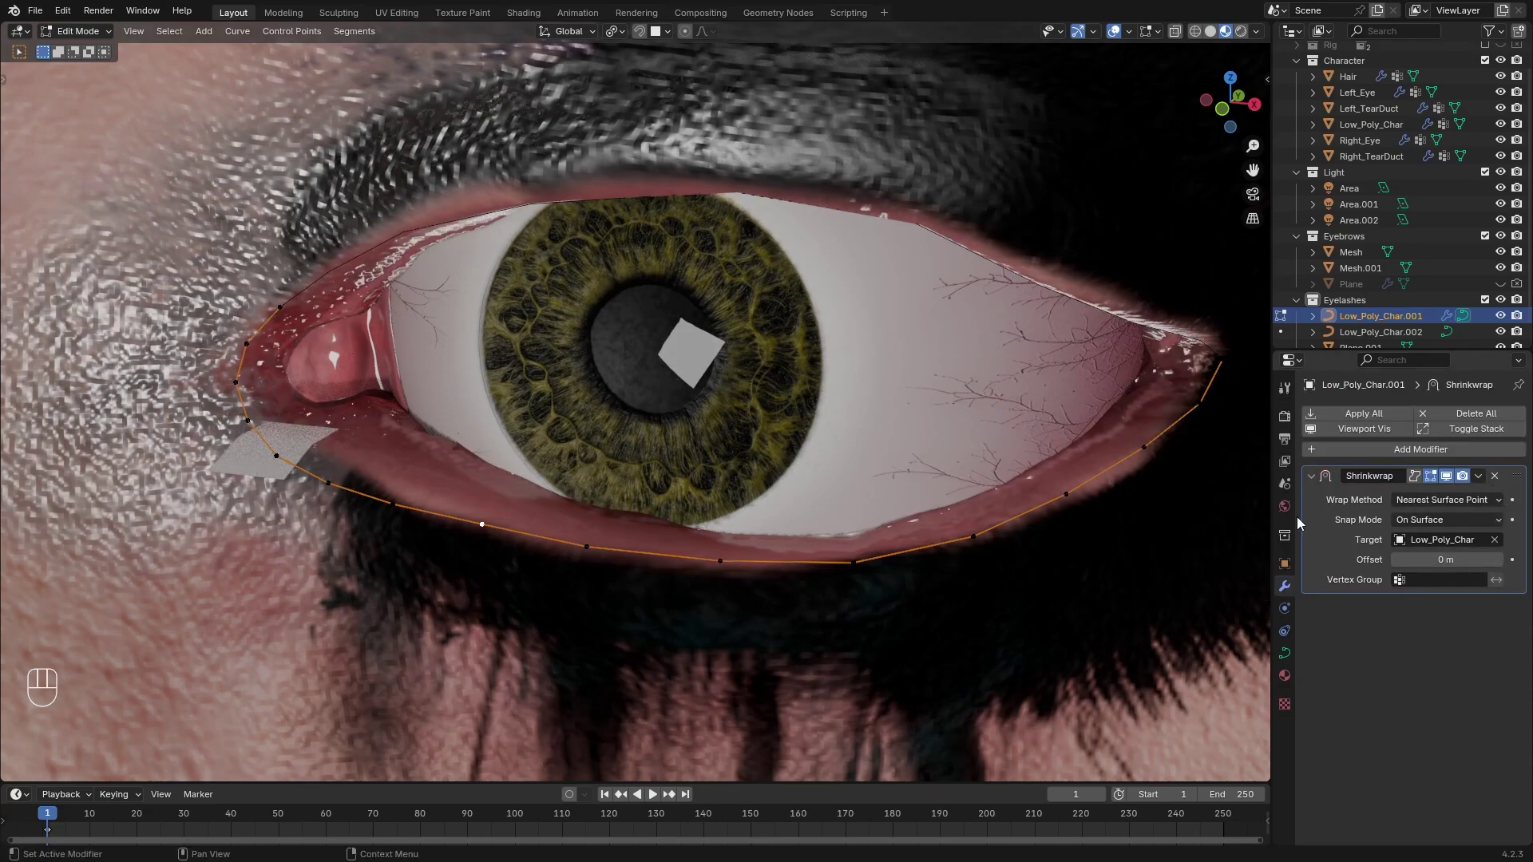
Reposition the control points near the inner corner of the lower-lid curve along the lid rim
middle_drag(511, 487, 347, 508)
key(g)
click(286, 520)
click(287, 520)
key(g)
click(291, 504)
click(346, 507)
key(g)
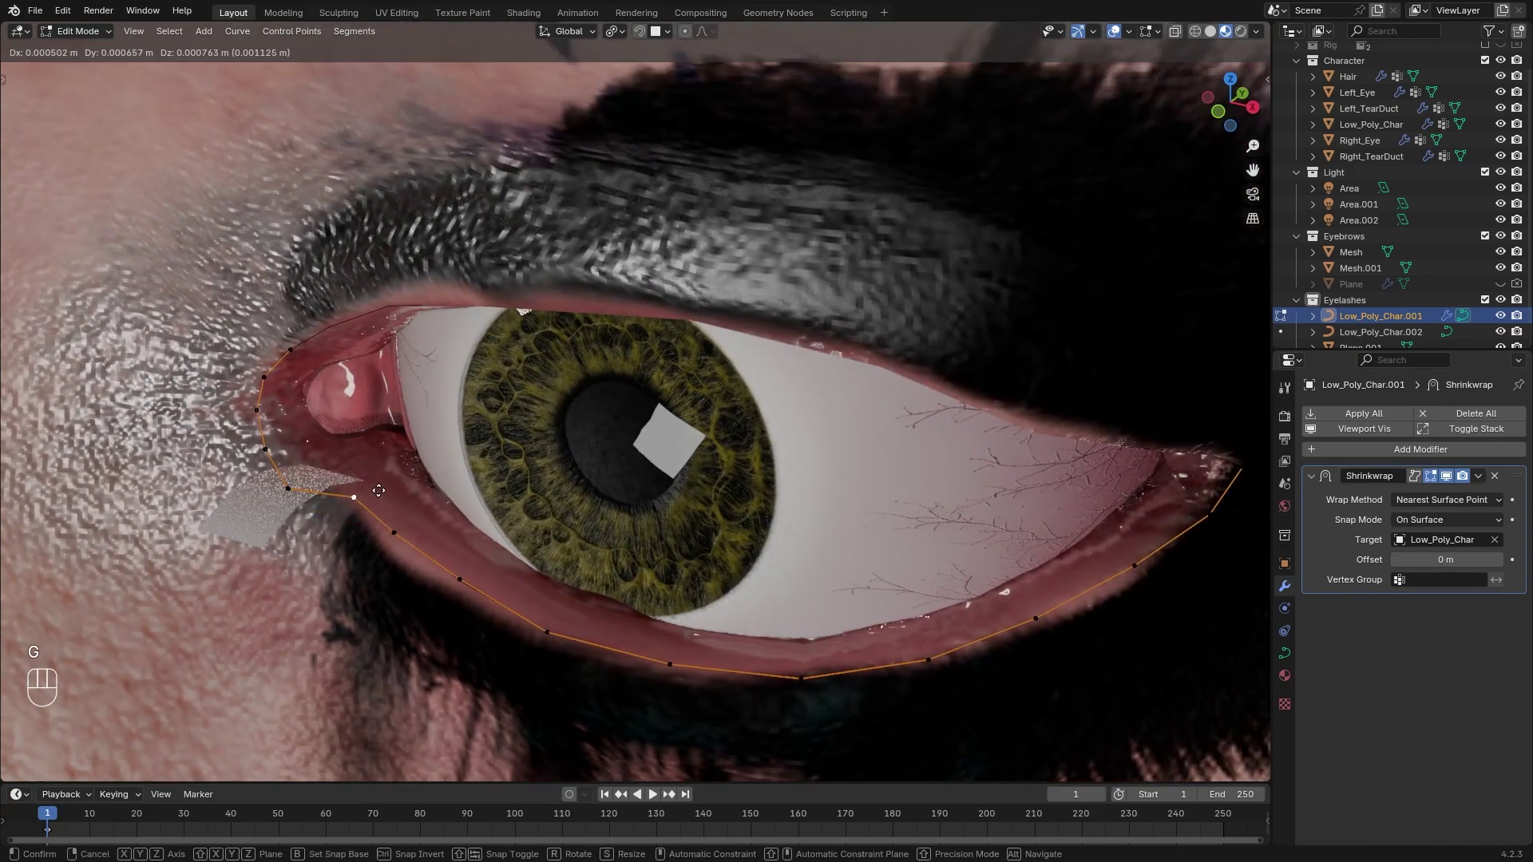
click(324, 512)
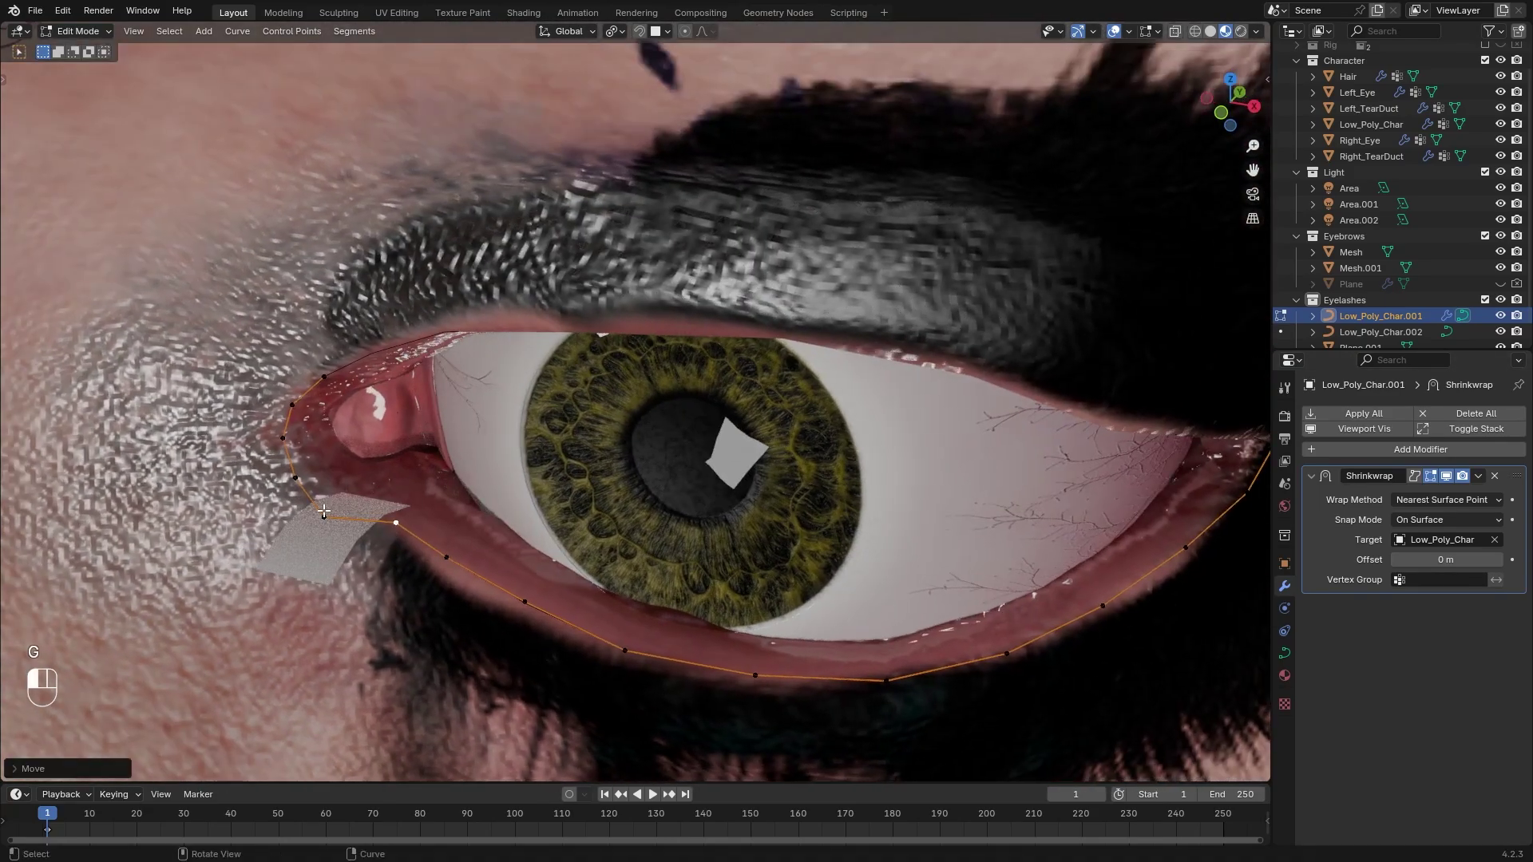
Delete the lower-lid curve's points around the tear duct so it starts beside the inner corner
click(337, 424)
middle_drag(551, 511, 641, 475)
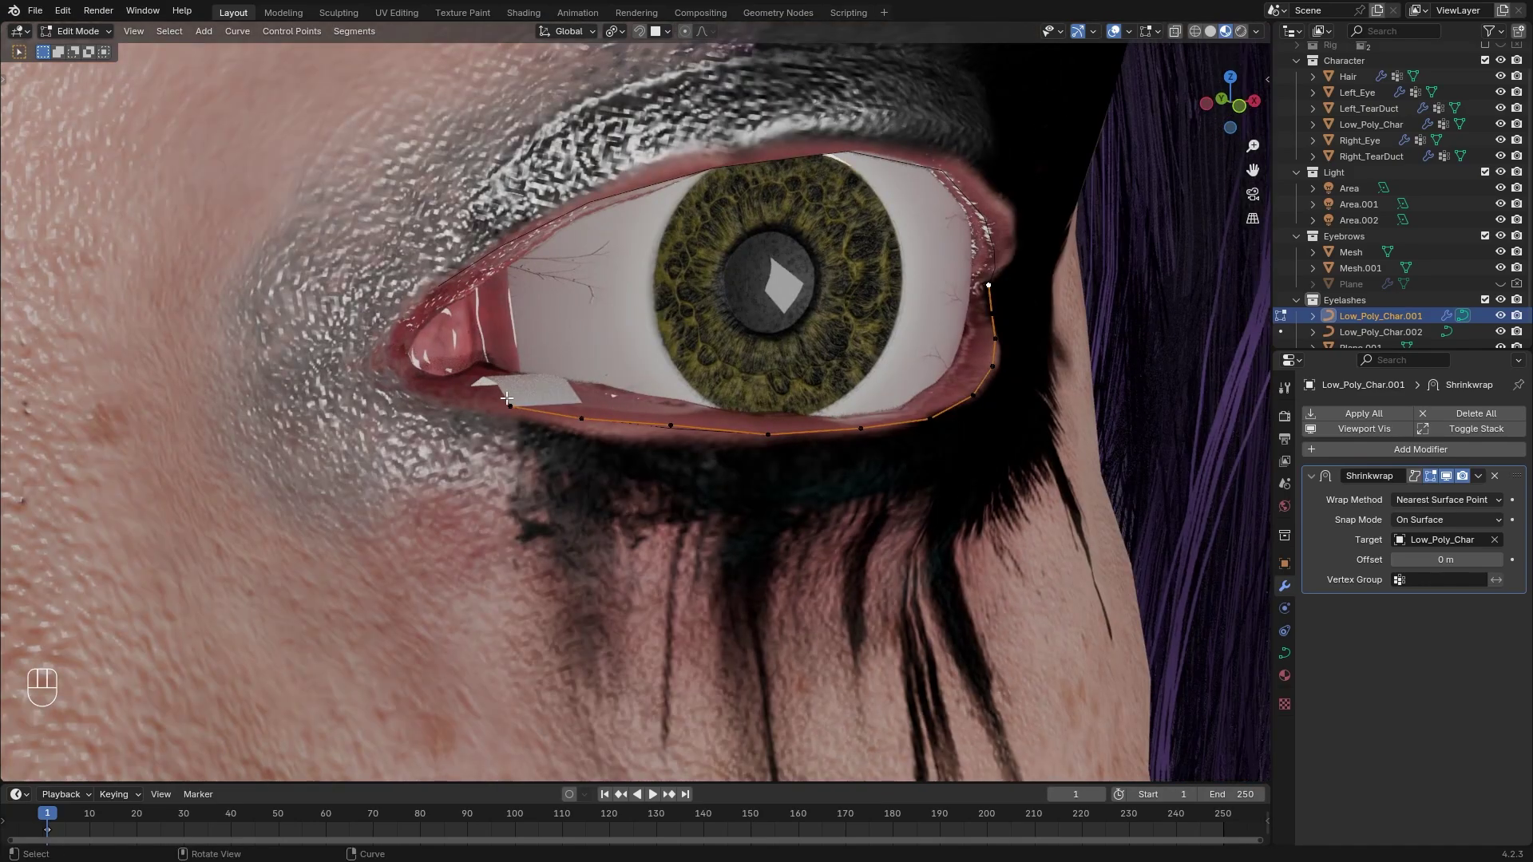
scroll(508, 417, up, 1)
mouse_move(508, 417)
middle_down()
mouse_move(615, 494)
mouse_move(513, 404)
middle_up()
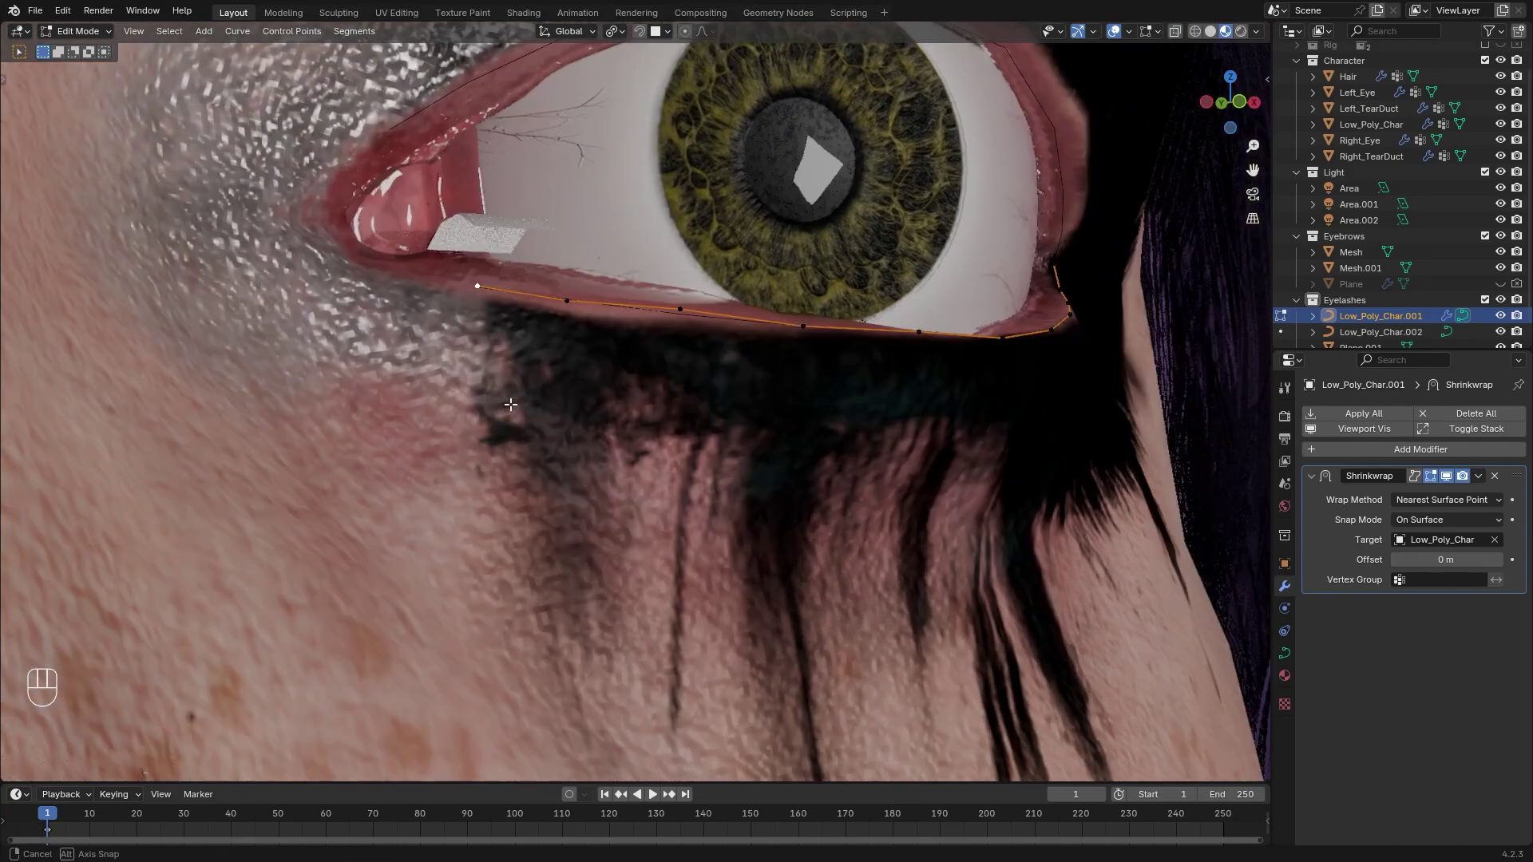
shift+middle_drag(538, 343, 742, 491)
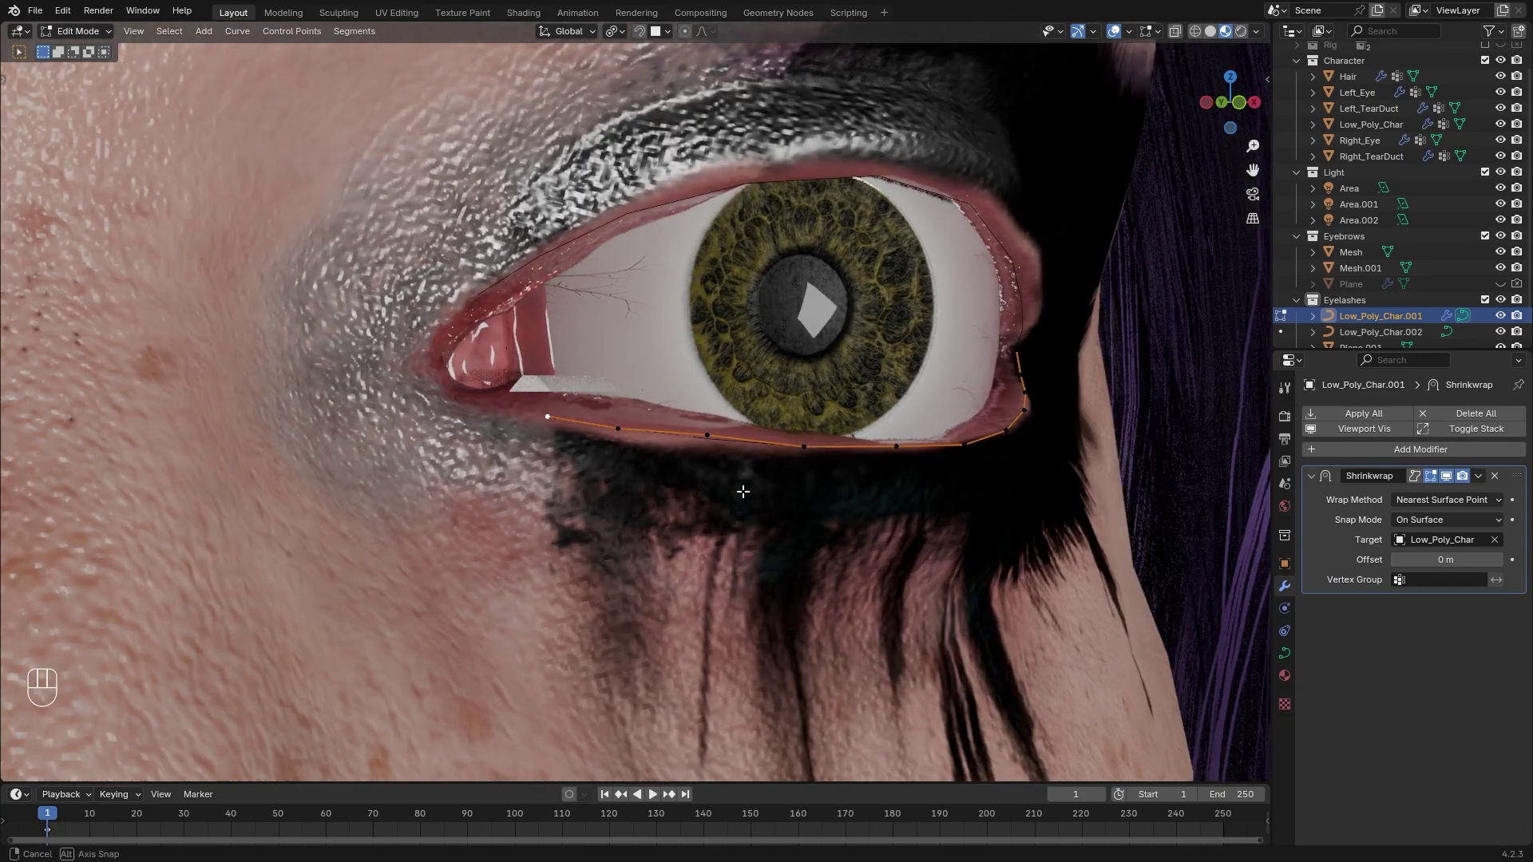
middle_drag(649, 342, 596, 318)
shift+middle_drag(595, 317, 613, 391)
key(Tab)
Add a Shrinkwrap modifier to the upper-lid curve Low_Poly_Char.002 with Low_Poly_Char as the target
click(883, 275)
click(887, 275)
key(Tab)
middle_drag(887, 275, 913, 339)
click(1389, 410)
text(sh)
key(Return)
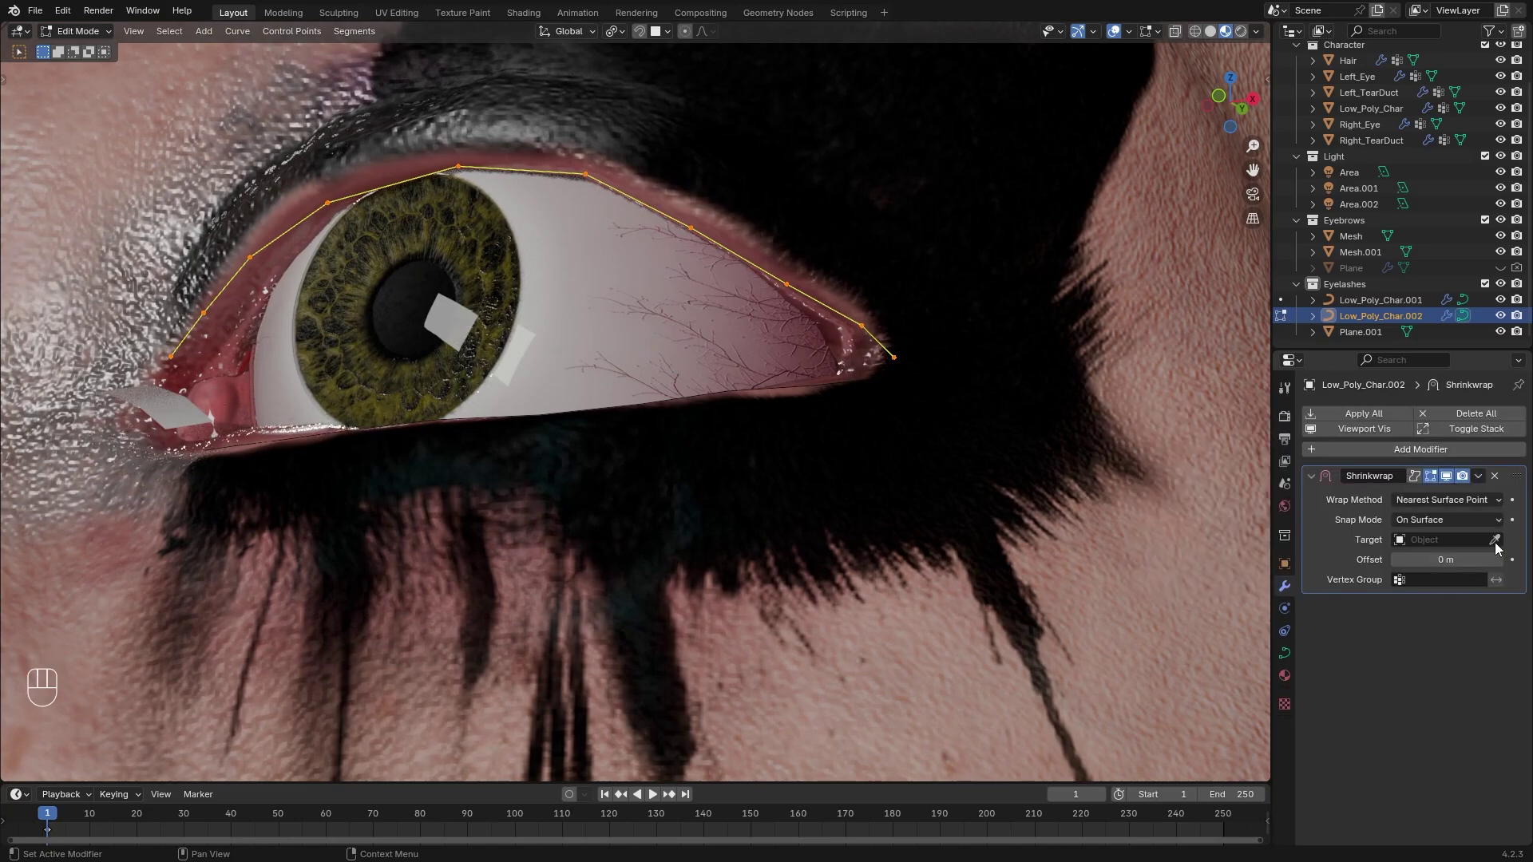
click(786, 192)
Reposition the upper-lid curve's control points along the middle of the upper lid rim
middle_drag(786, 193, 722, 188)
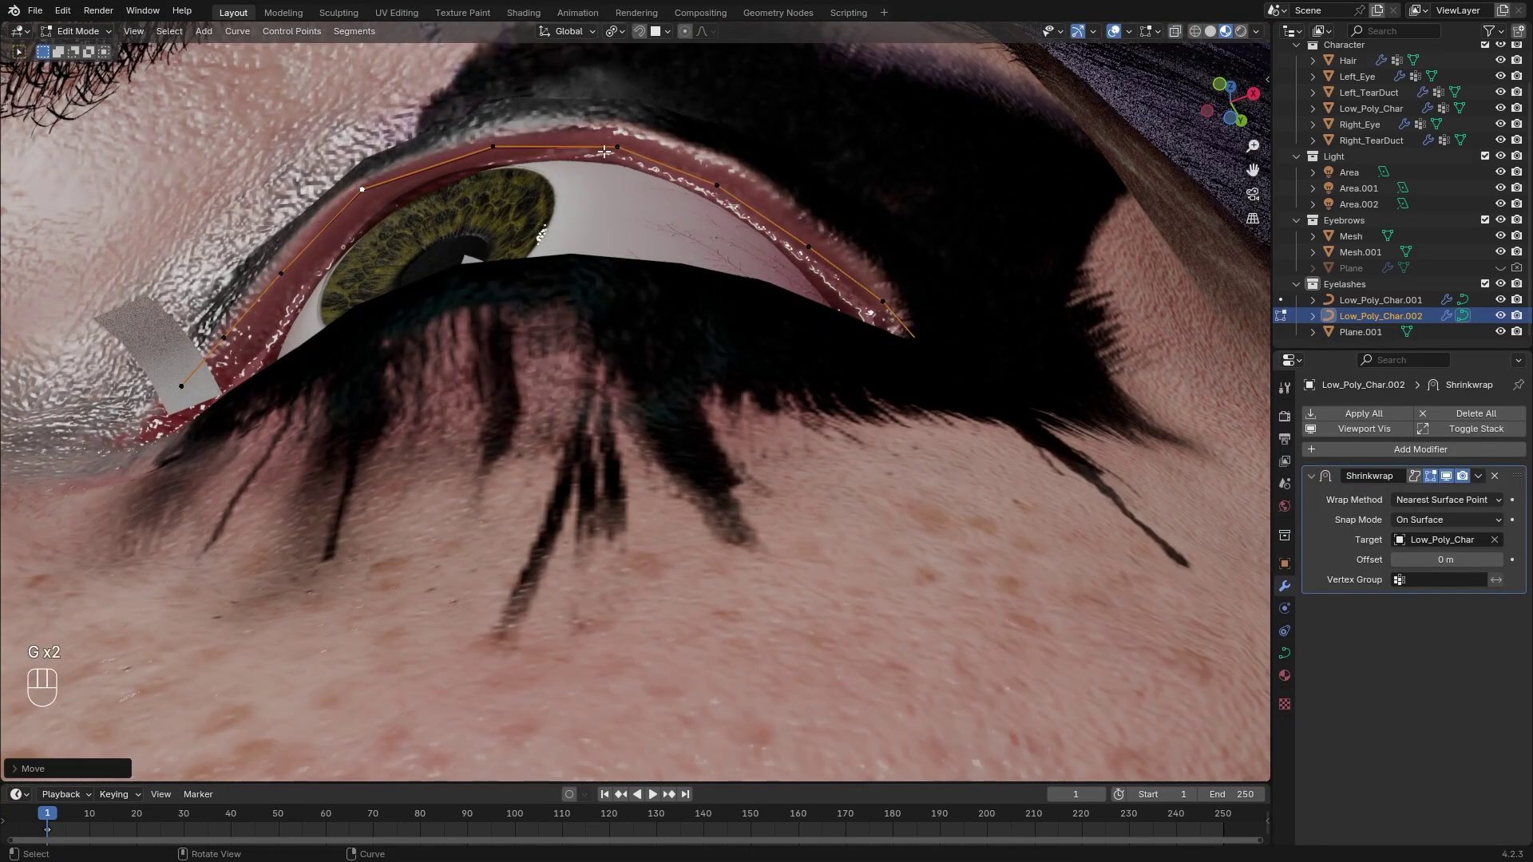
click(808, 246)
key(g)
click(811, 246)
shift+middle_drag(811, 246, 941, 246)
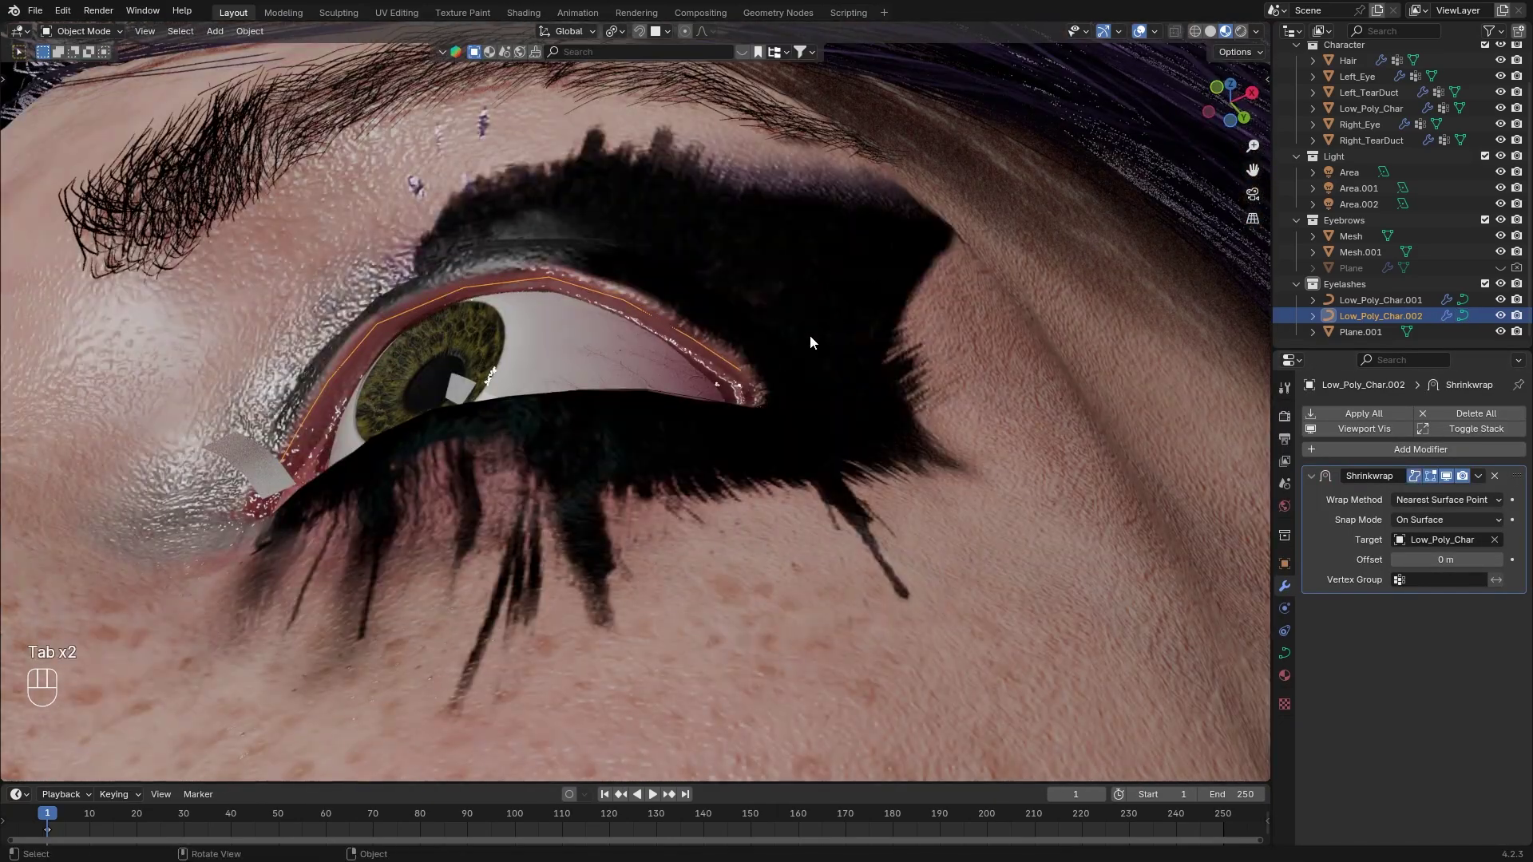
middle_drag(809, 333, 791, 337)
Apply the Shrinkwrap modifiers on the upper-lid and lower-lid curves
click(1478, 476)
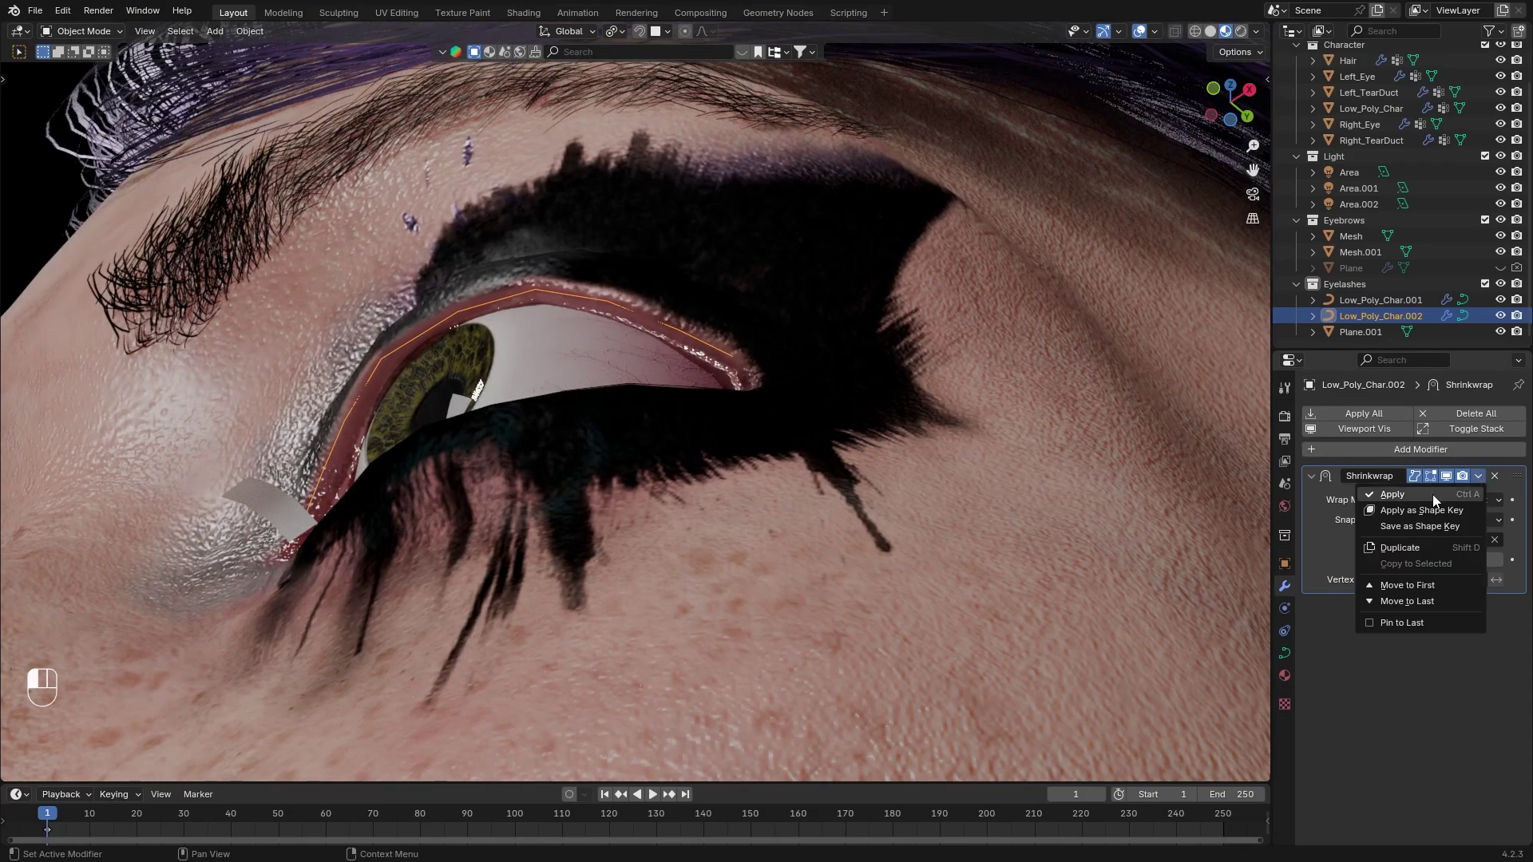
click(1432, 493)
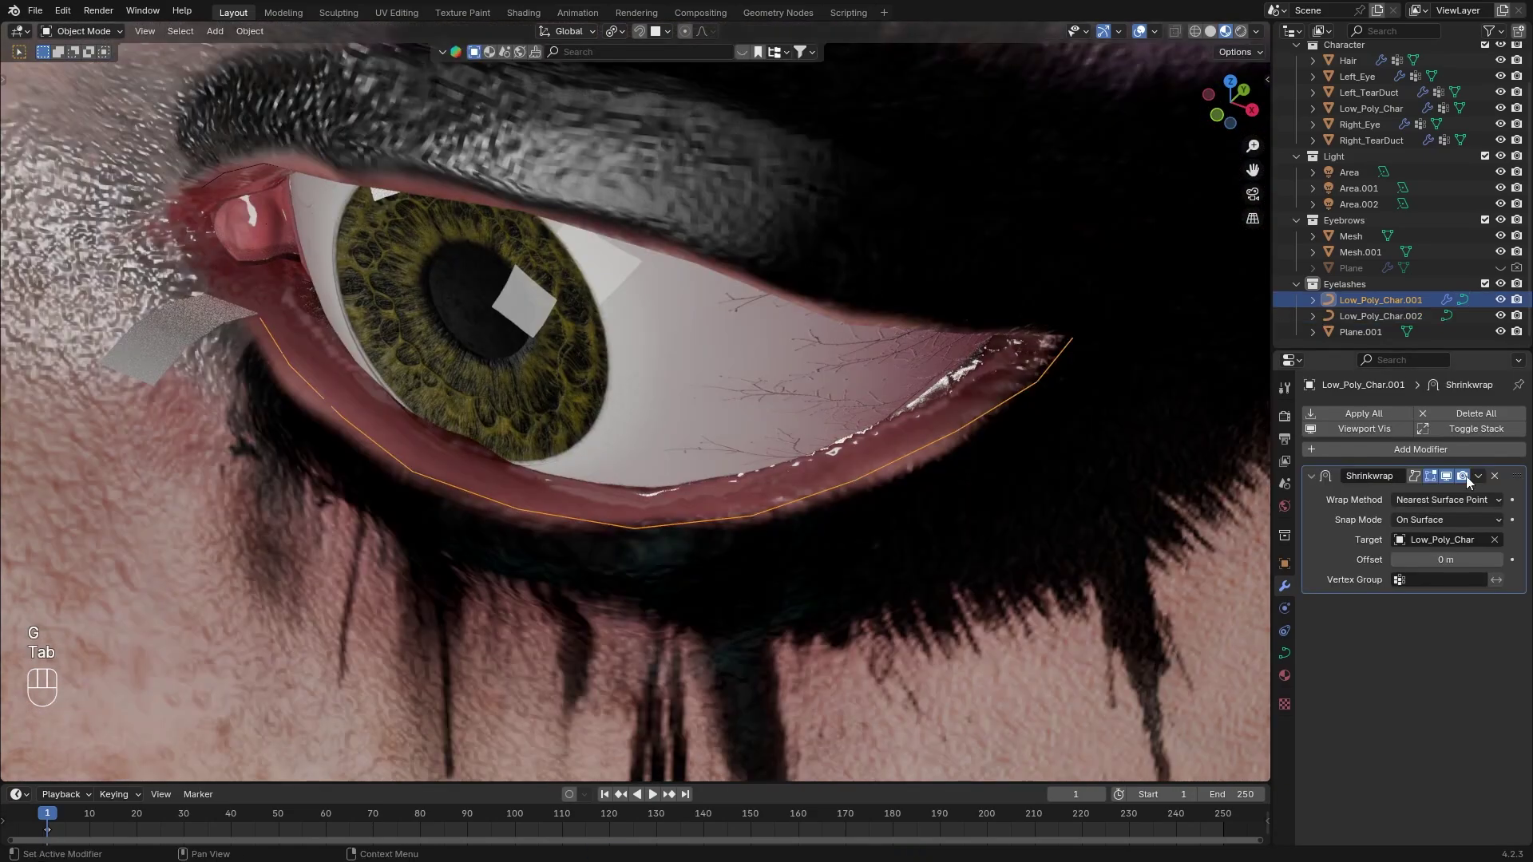
click(1478, 476)
click(1432, 493)
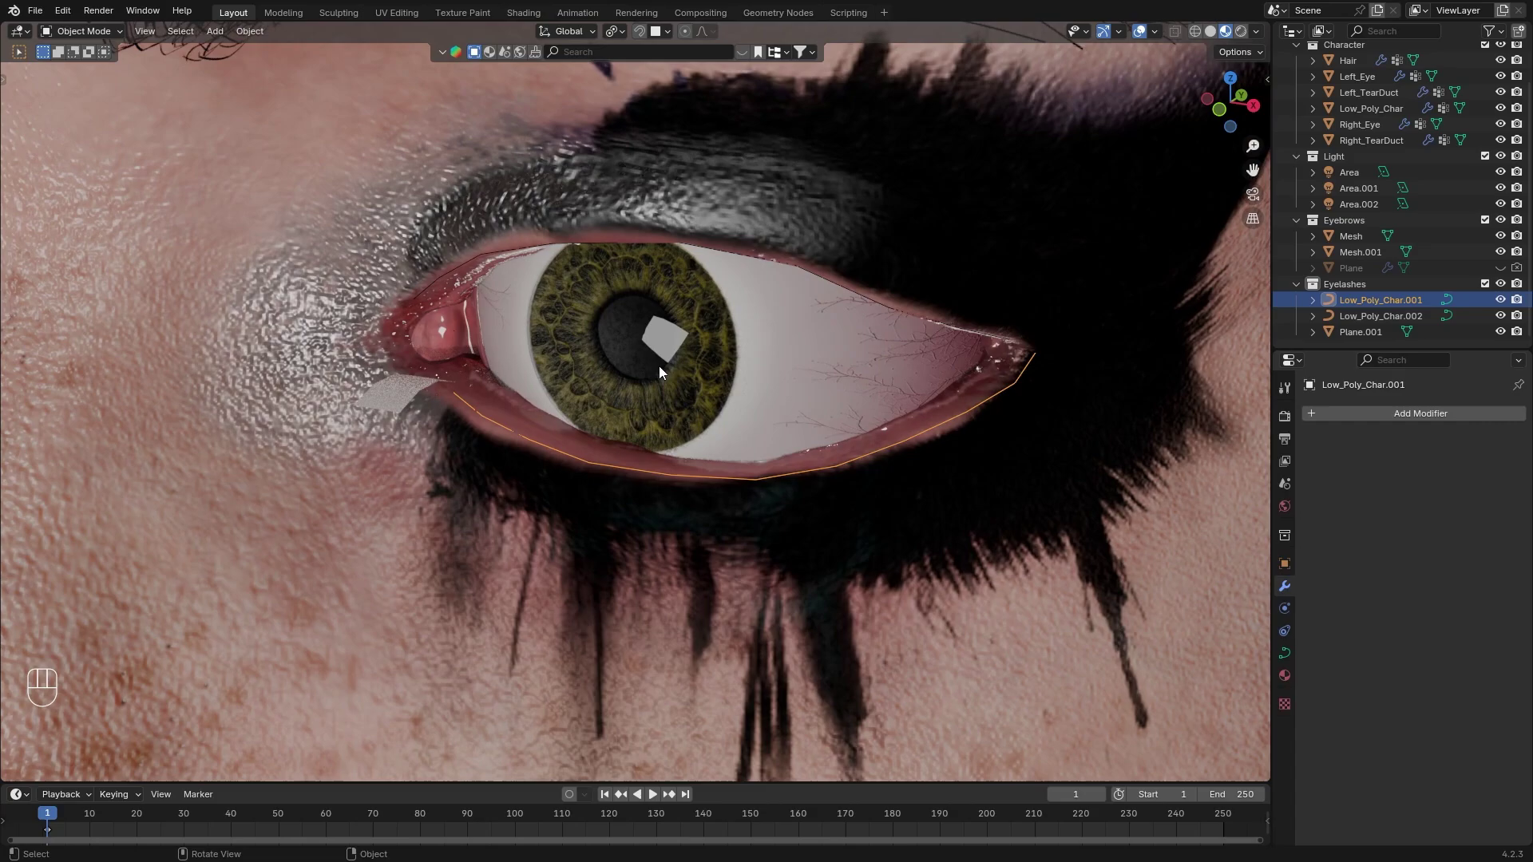
Apply the object transforms of the lower-lid curve Low_Poly_Char.001
scroll(659, 366, up, 4)
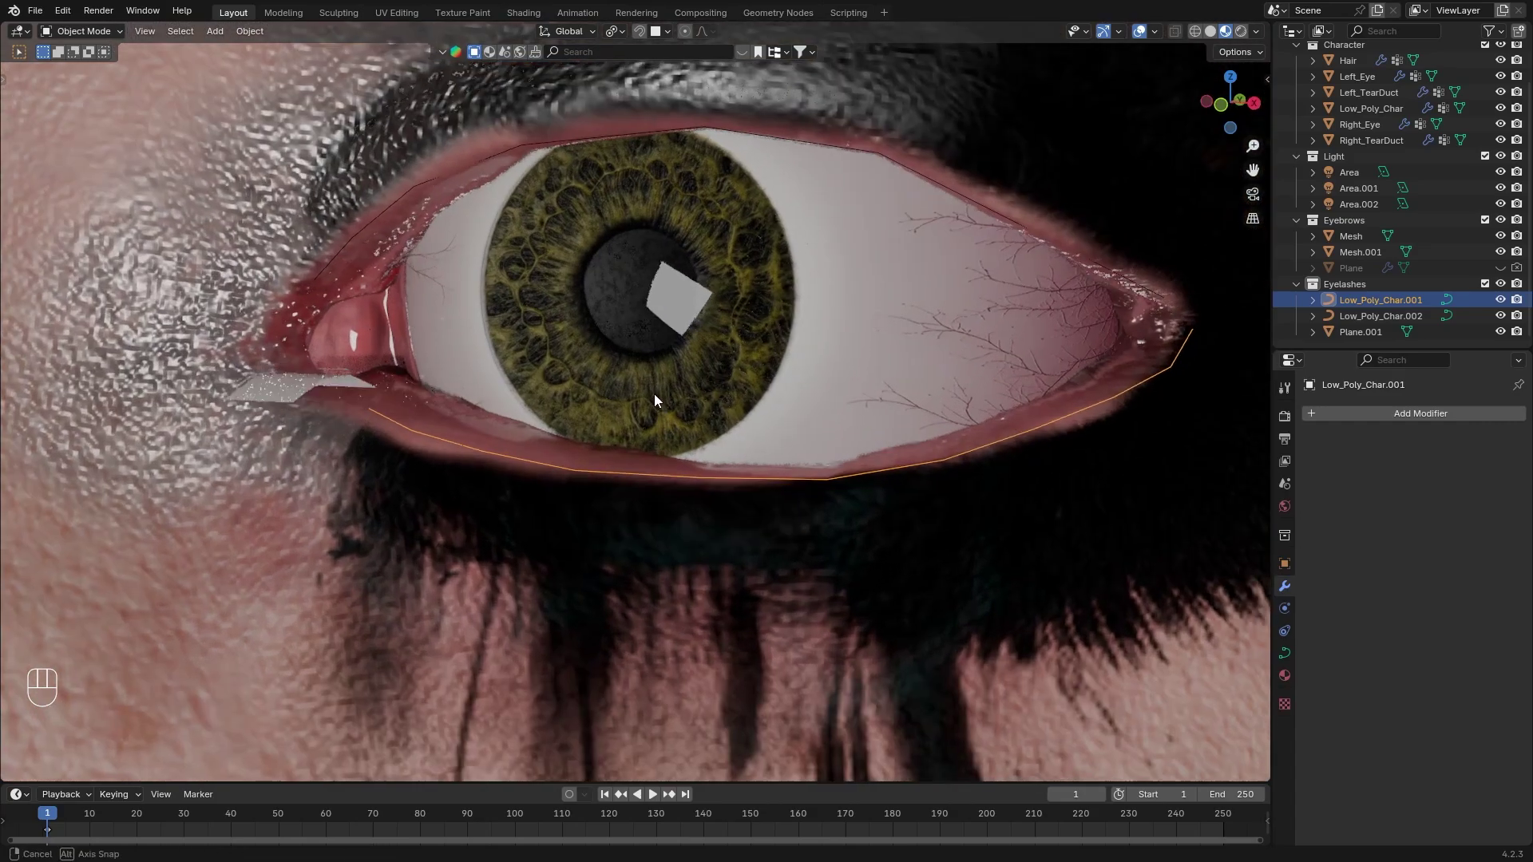
click(250, 30)
mouse_move(280, 114)
click(501, 162)
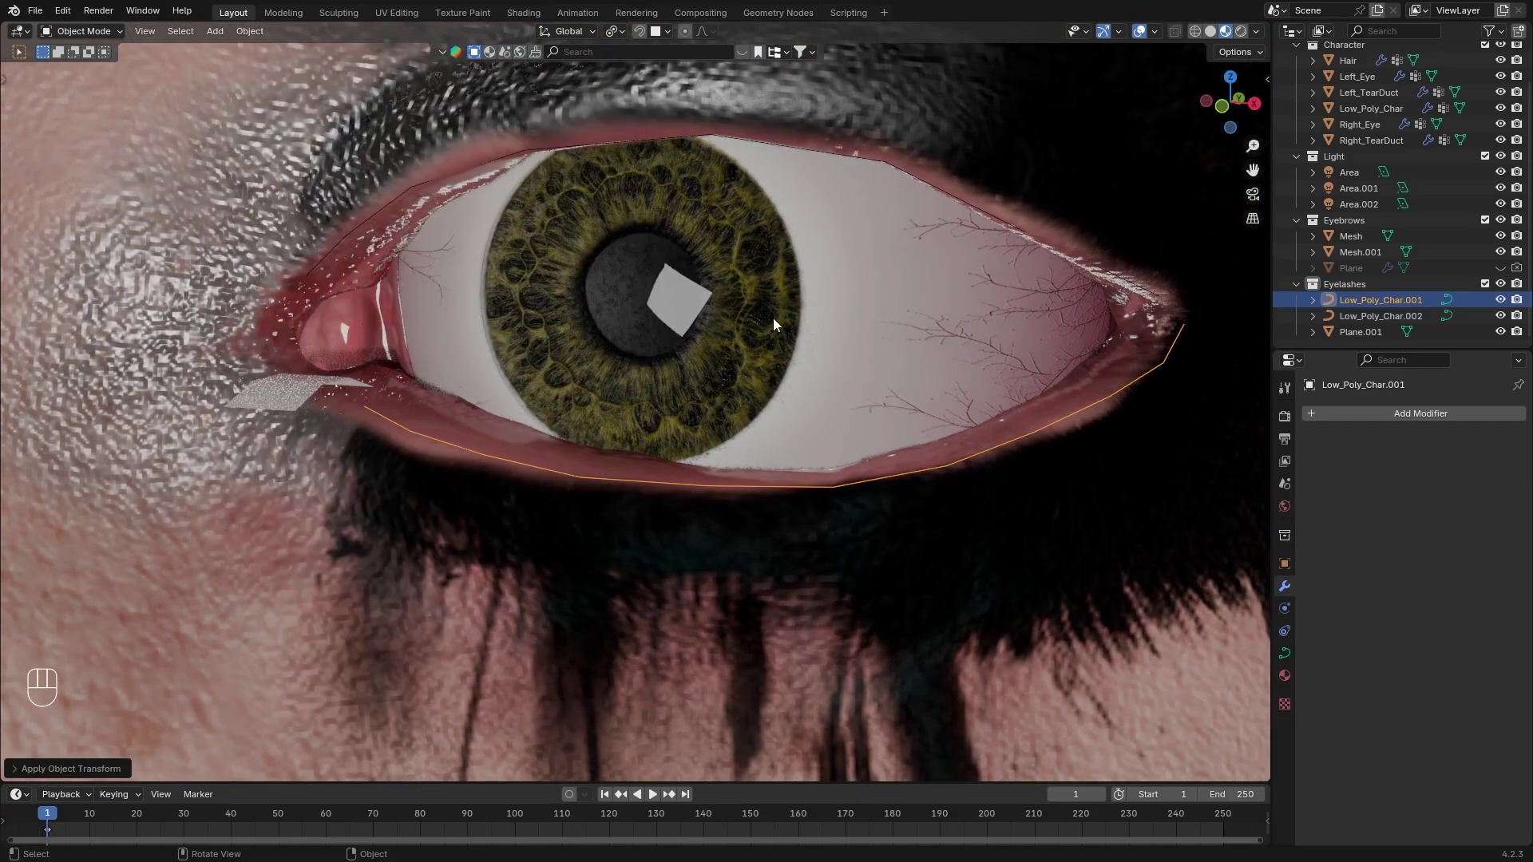
Snap the 3D cursor to the lower-lid curve's inner end point and set the curve's origin there
middle_drag(660, 391, 836, 416)
key(Tab)
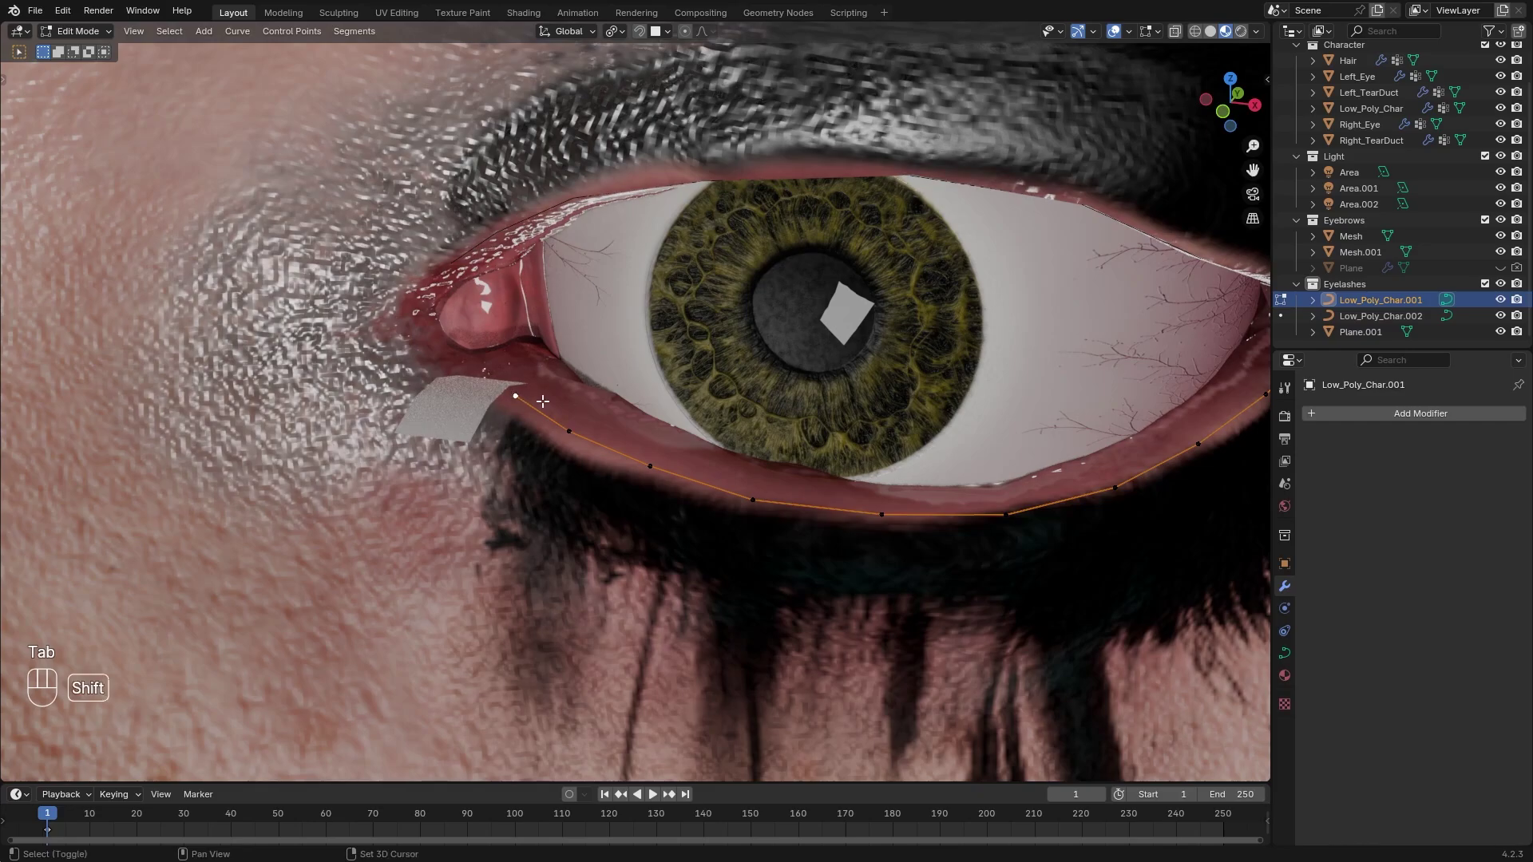
key(shift+s)
click(543, 499)
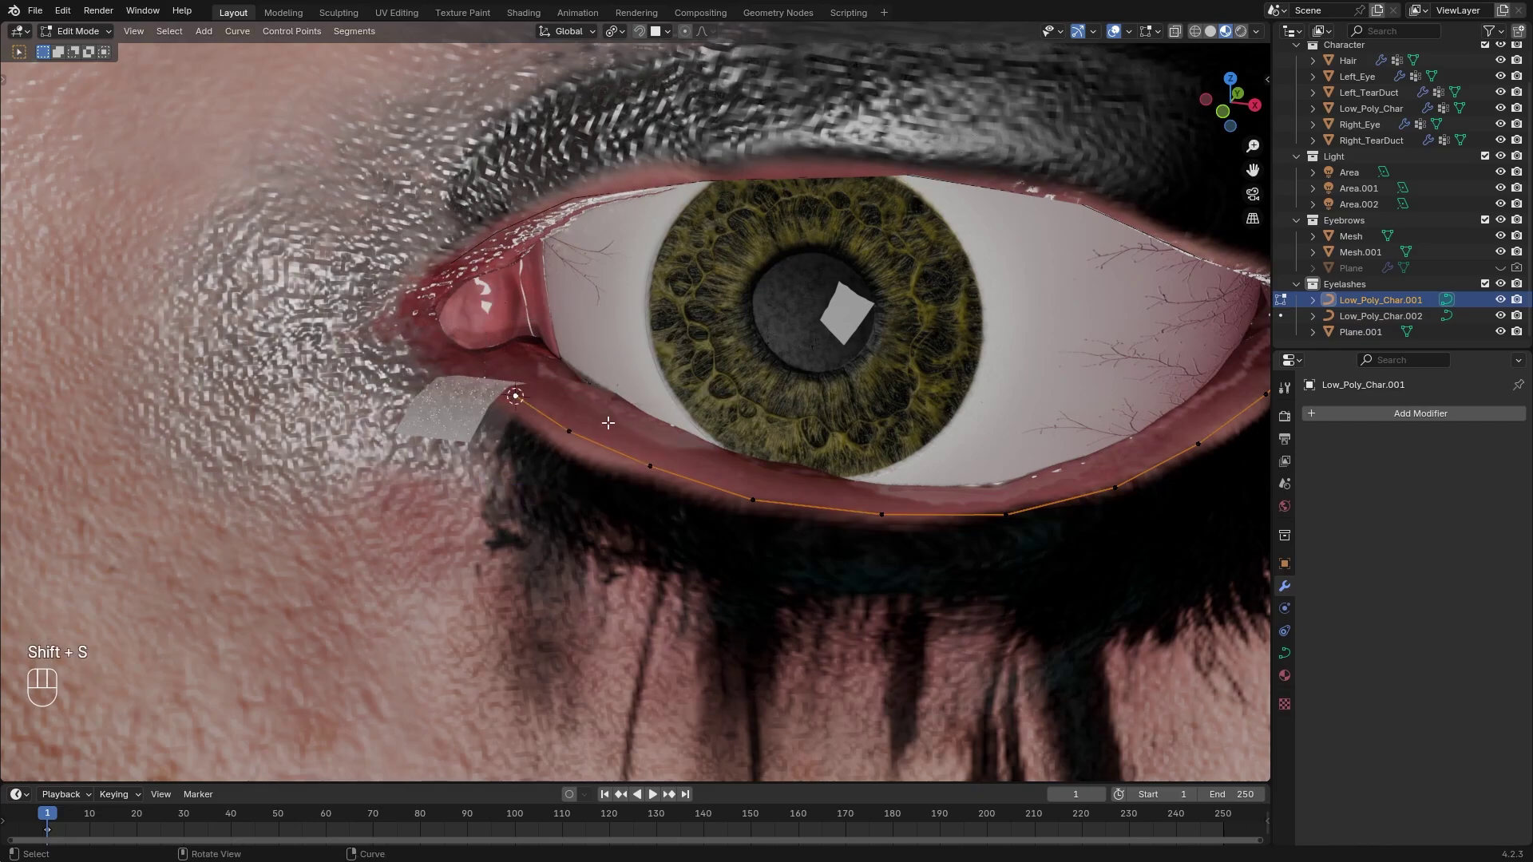
shift+middle_drag(598, 400, 584, 435)
key(Tab)
right_click(538, 436)
mouse_move(519, 490)
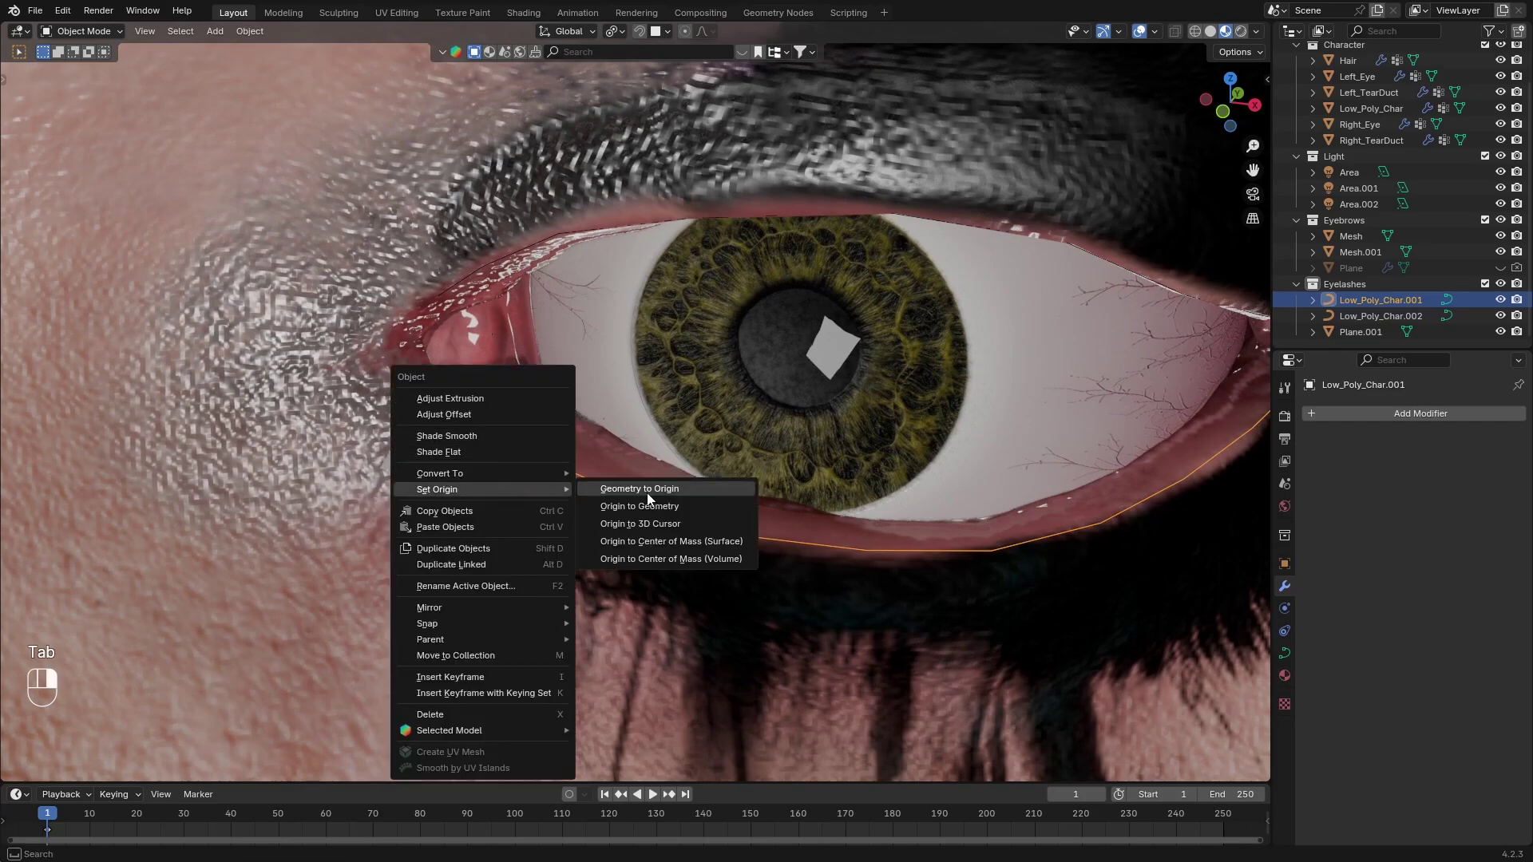
click(636, 524)
Apply the object transforms of the upper-lid curve Low_Poly_Char.002
middle_drag(635, 519, 683, 269)
click(249, 32)
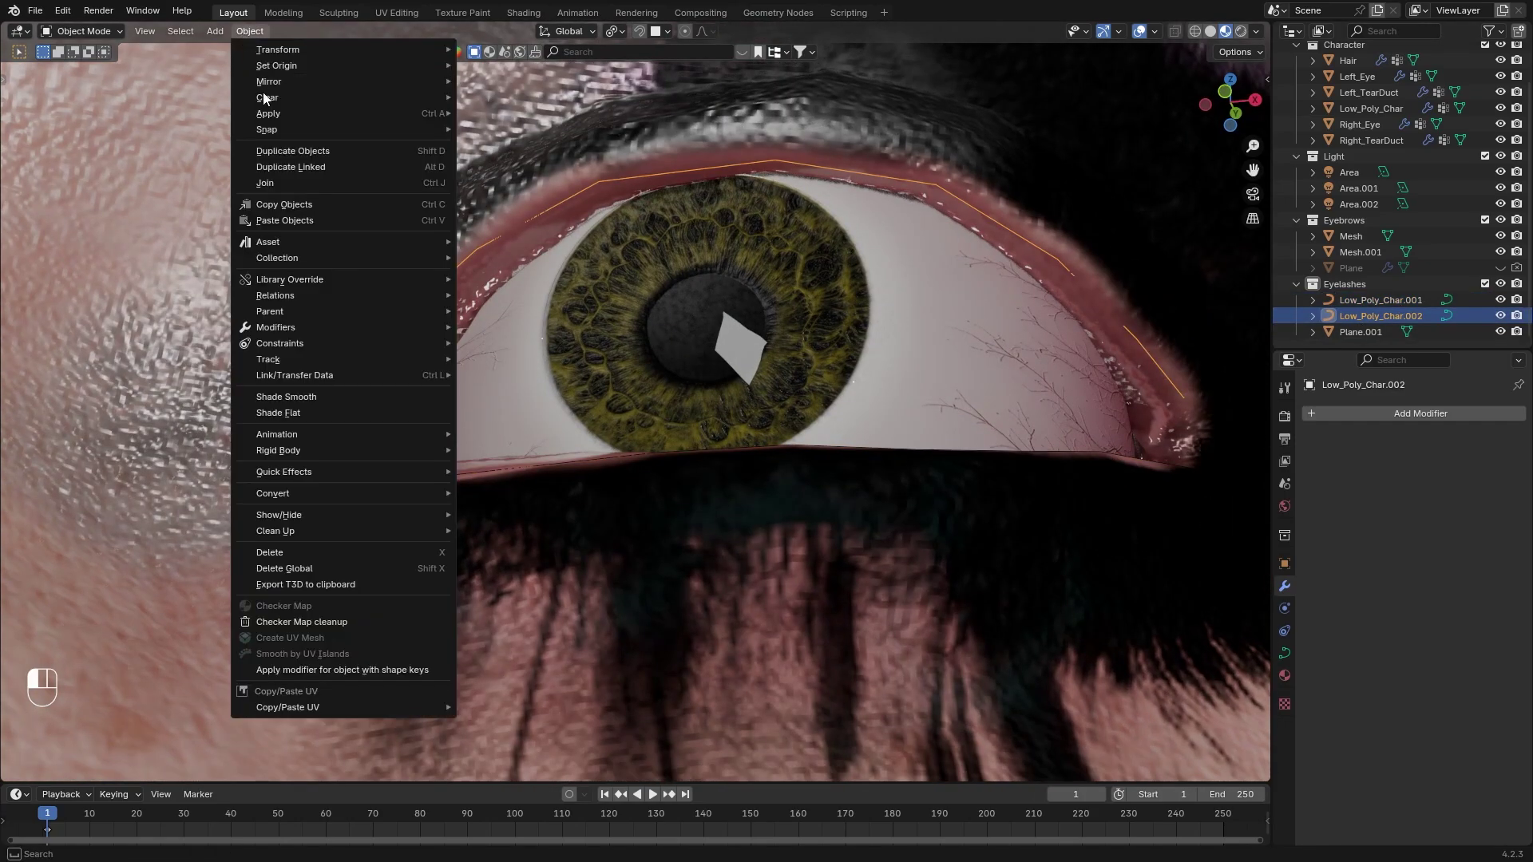
mouse_move(271, 113)
click(511, 164)
Snap the 3D cursor to the upper-lid curve's inner end point and set the curve's origin there
middle_drag(530, 280, 475, 321)
key(Tab)
key(shift+s)
click(378, 471)
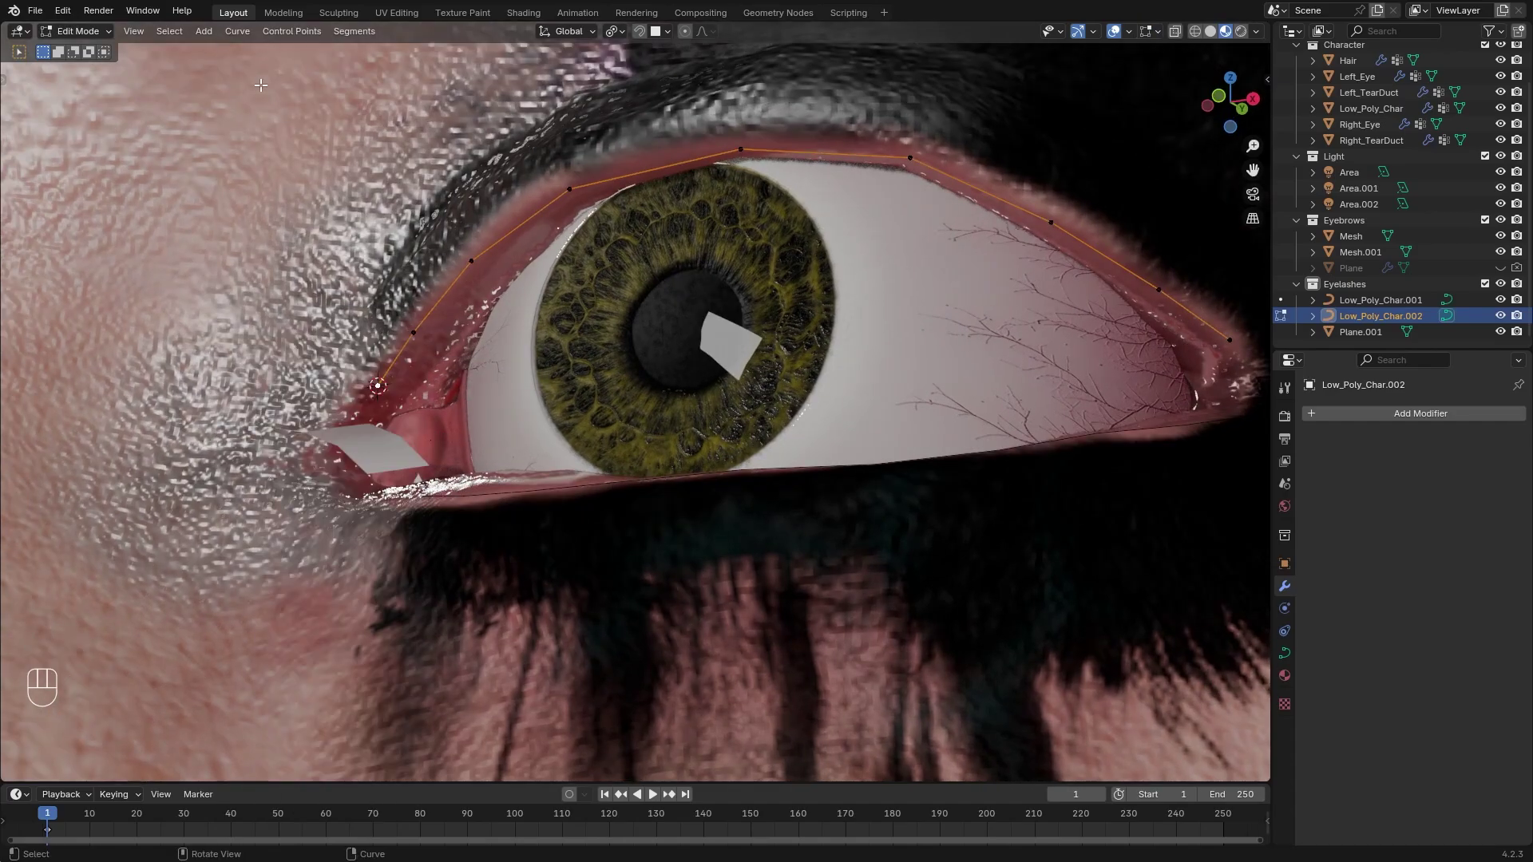
key(Tab)
right_click(440, 300)
click(544, 334)
middle_drag(551, 339, 563, 390)
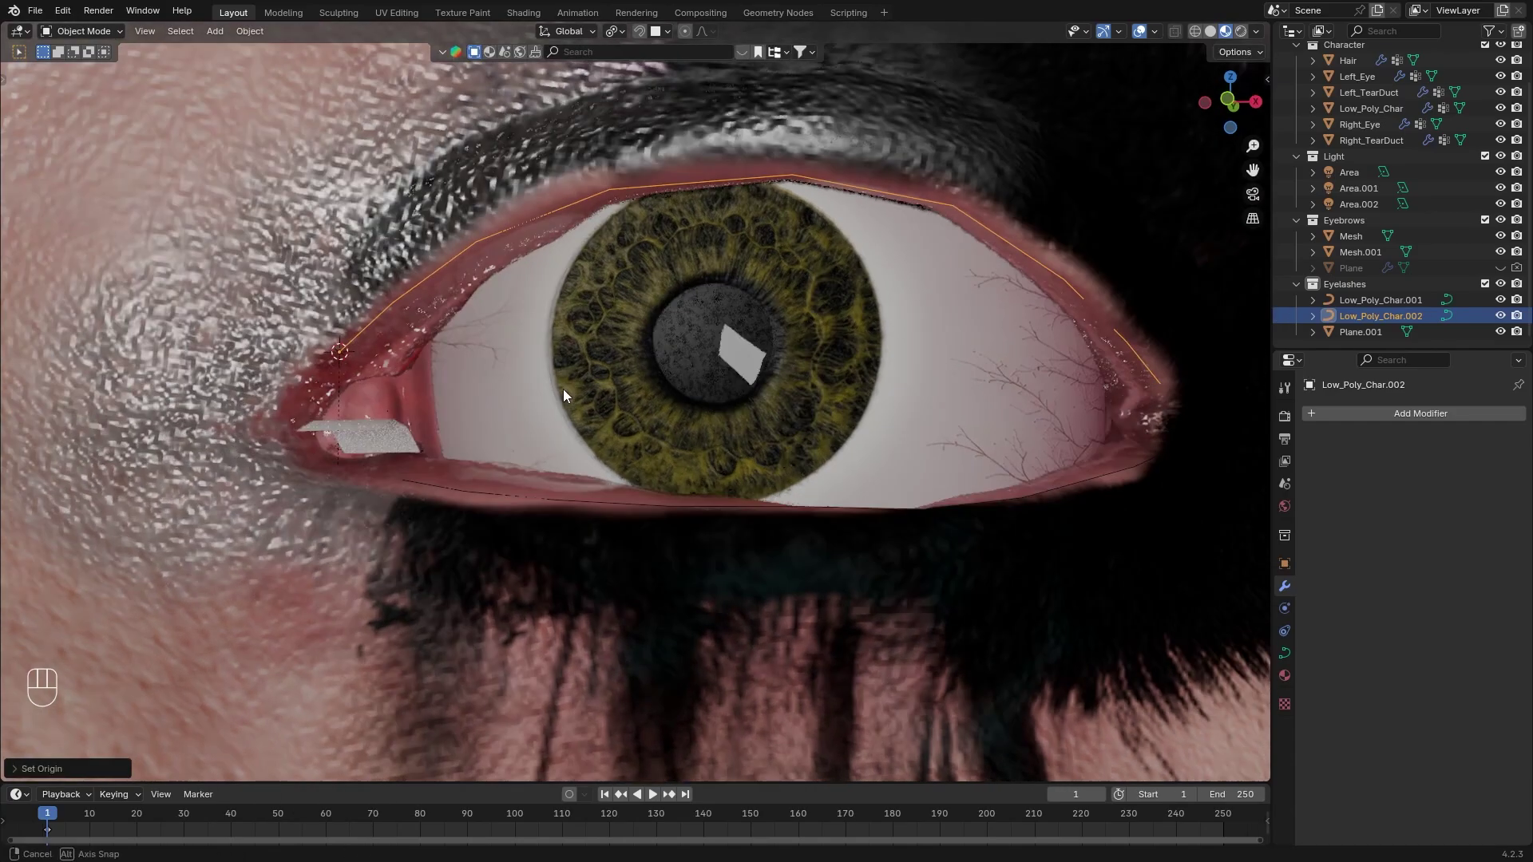
Rotate the eyelash card Plane.001 and move it so its root edge follows the lower lid's inner end
middle_drag(563, 390, 569, 431)
key(r)
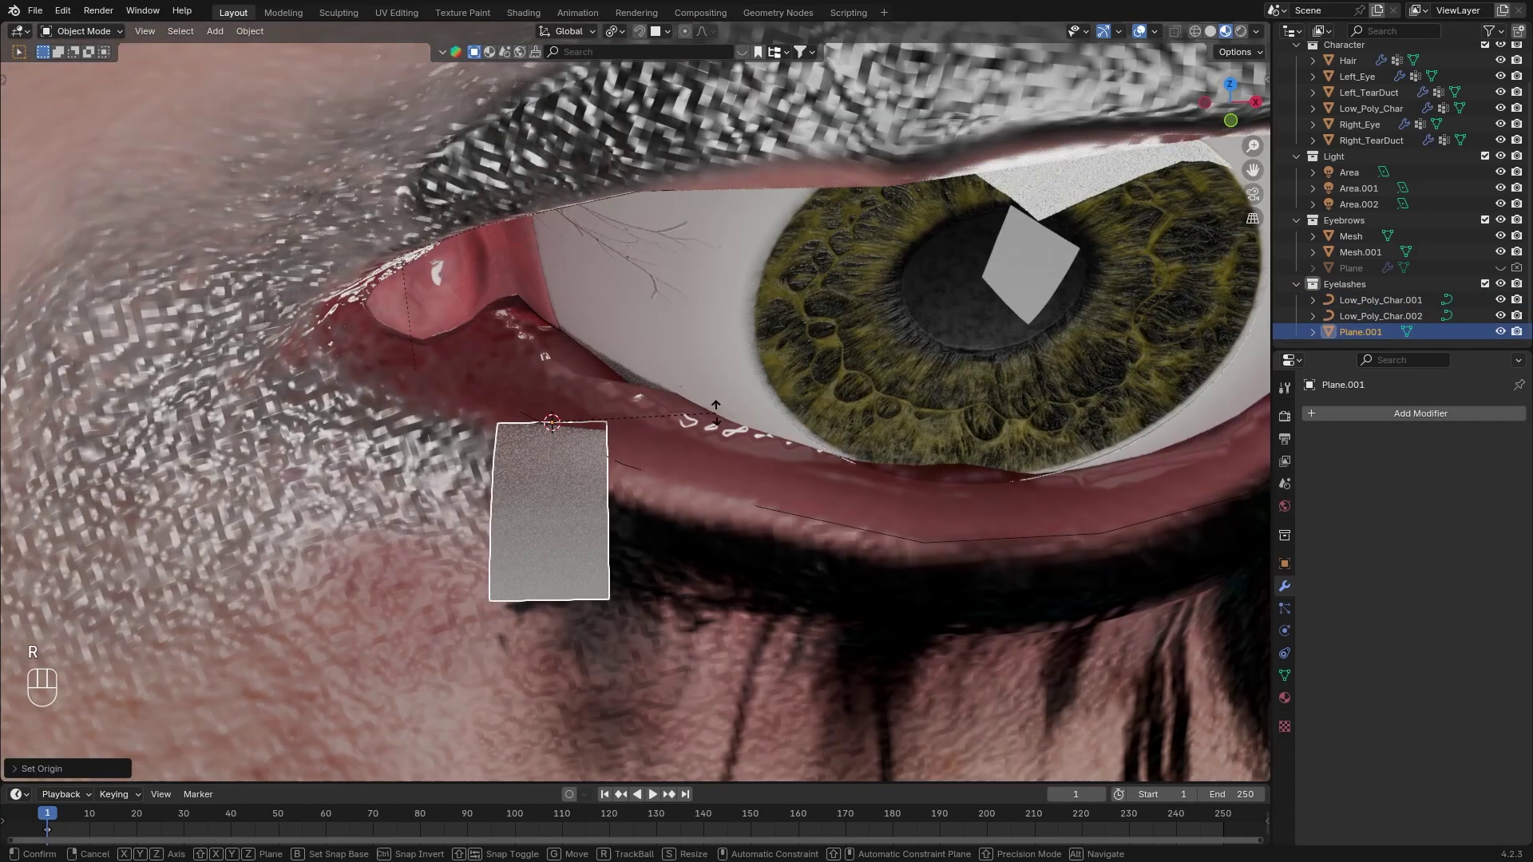
key(z)
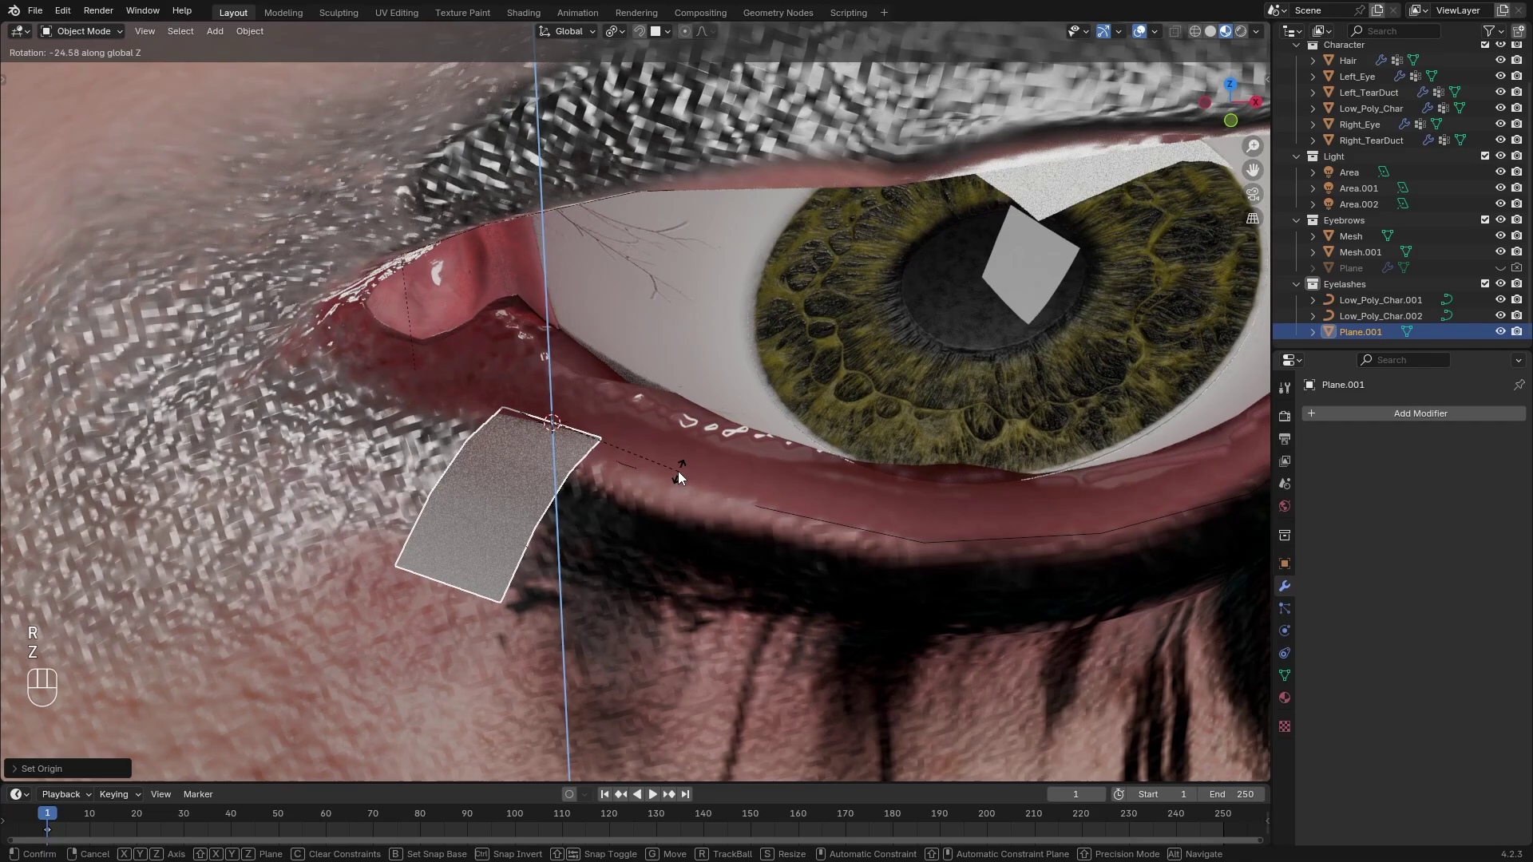
click(678, 473)
middle_drag(678, 471, 506, 414)
key(r)
key(z)
key(x)
key(y)
click(710, 388)
key(g)
click(584, 419)
Apply the object transform of the eyelash card Plane.001
click(250, 31)
mouse_move(313, 151)
click(479, 148)
key(Tab)
key(Tab)
right_click(519, 409)
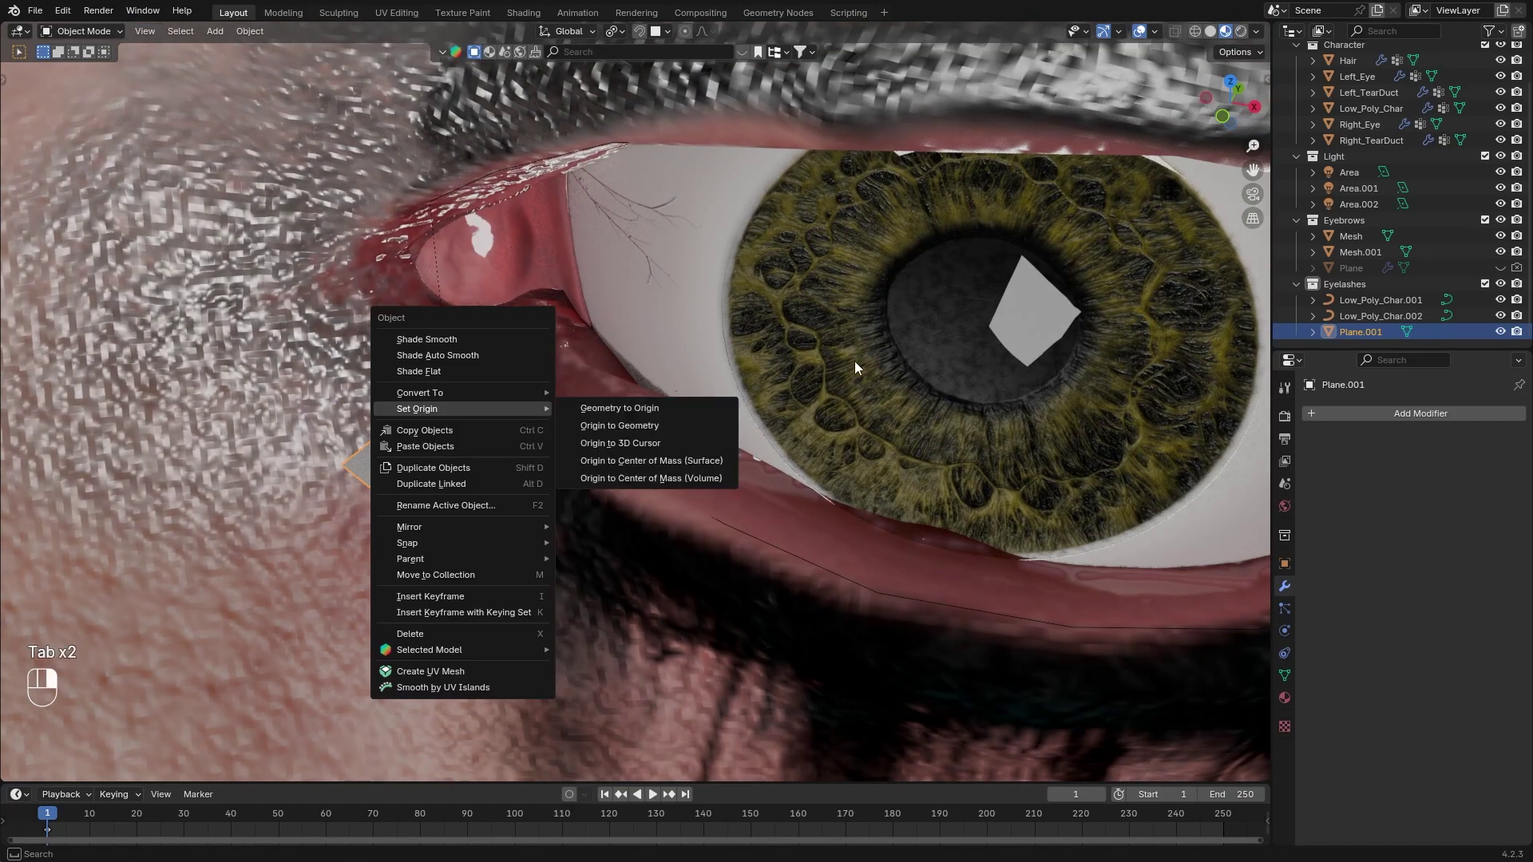
click(576, 411)
Snap the 3D cursor to the eyelash card's root edge and set the card's origin there
key(Tab)
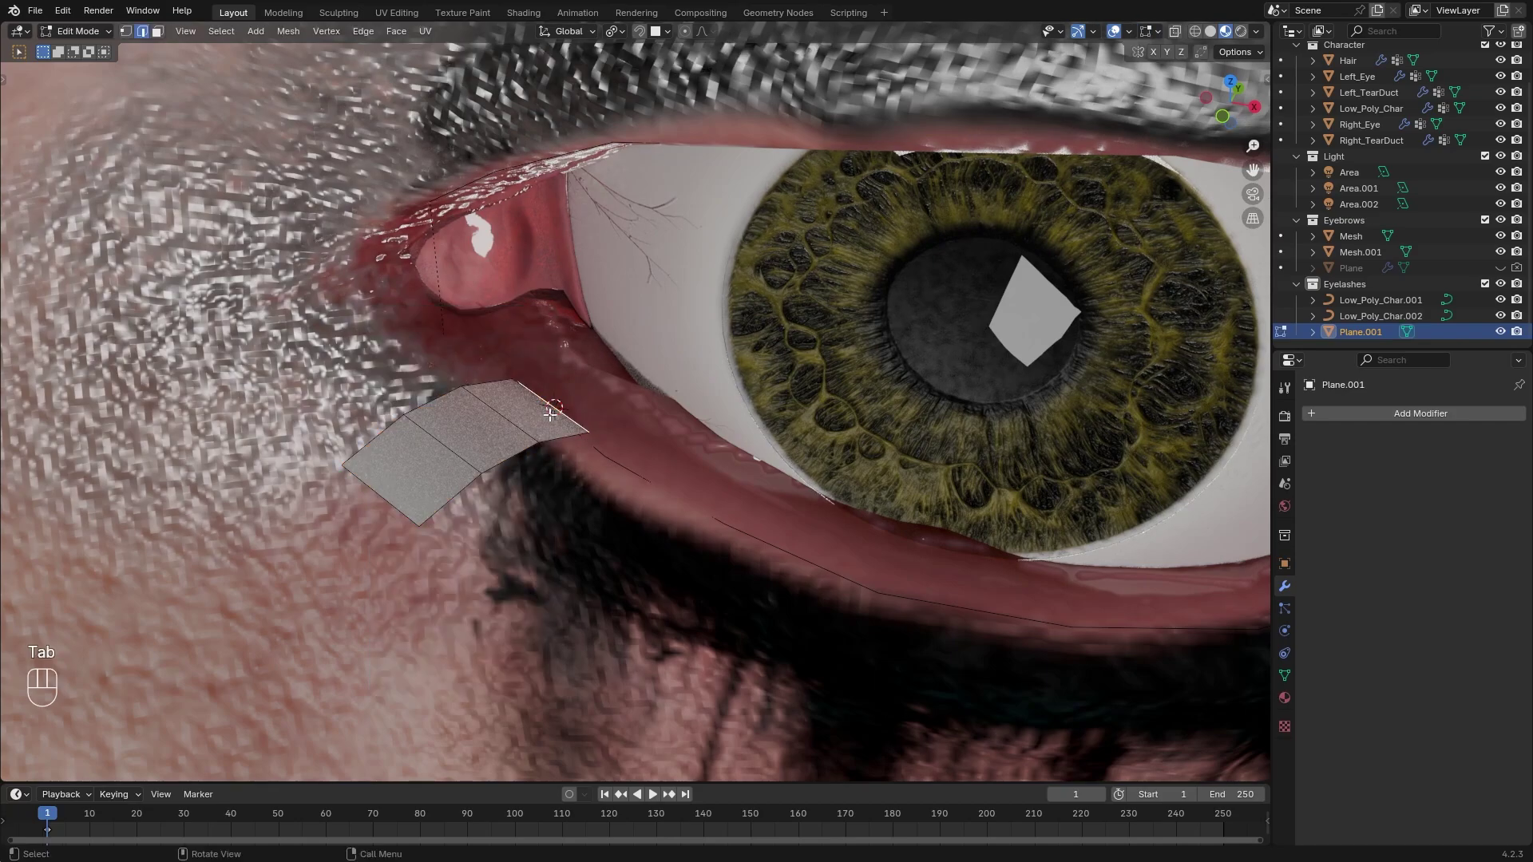
key(shift+s)
click(563, 487)
key(Tab)
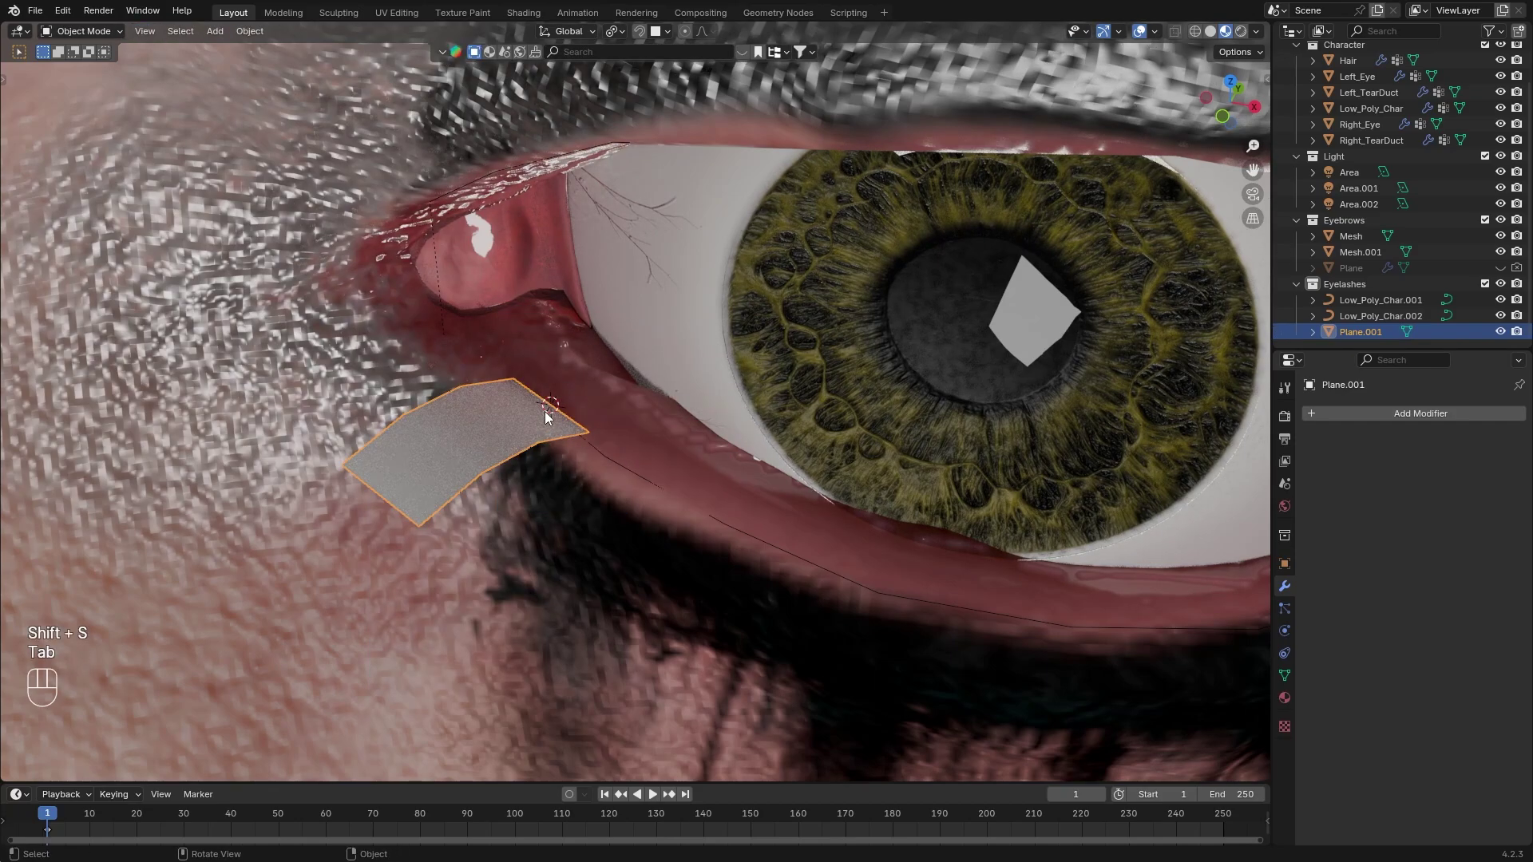
right_click(547, 417)
mouse_move(563, 403)
click(636, 438)
scroll(927, 401, down, 3)
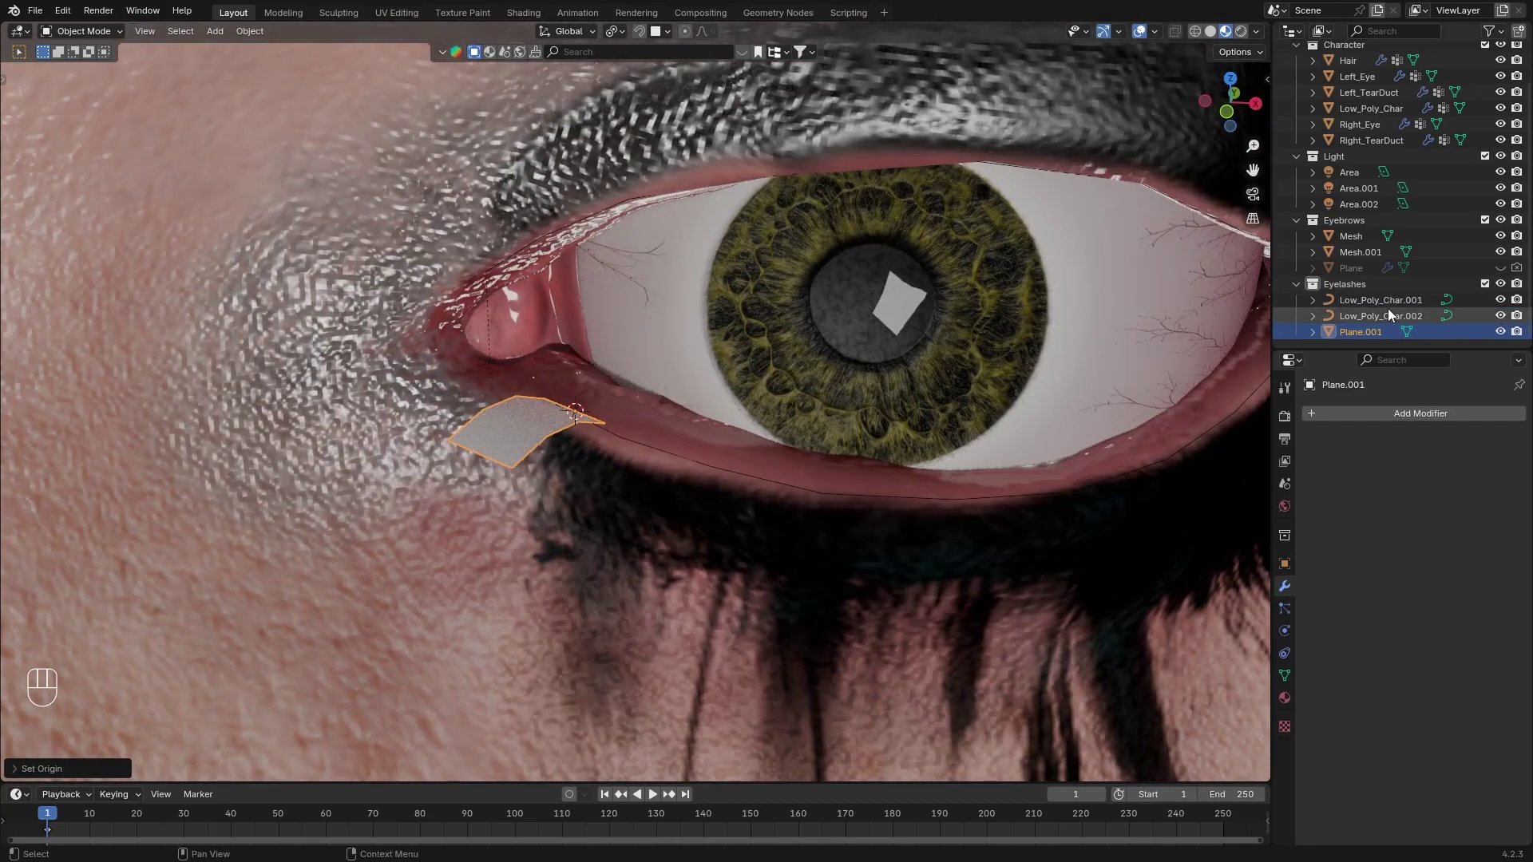
Duplicate the lower eyelash card Plane.001 and move the copy up along Z to the upper lid's inner end
click(1387, 312)
shift+middle_drag(1028, 352, 968, 343)
click(481, 410)
middle_drag(709, 338, 709, 286)
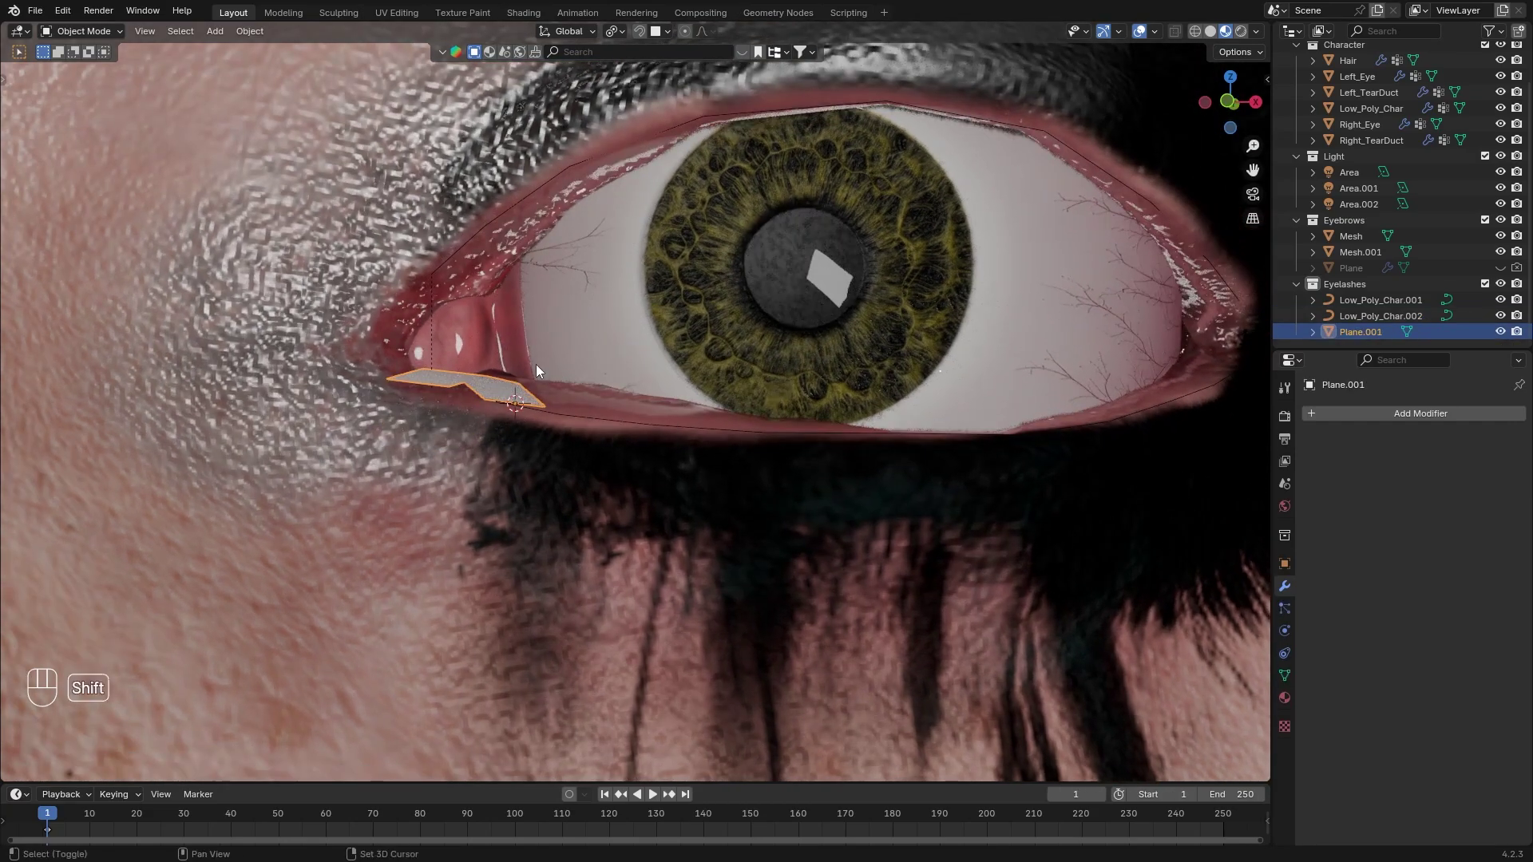
key(shift+d)
key(g)
key(z)
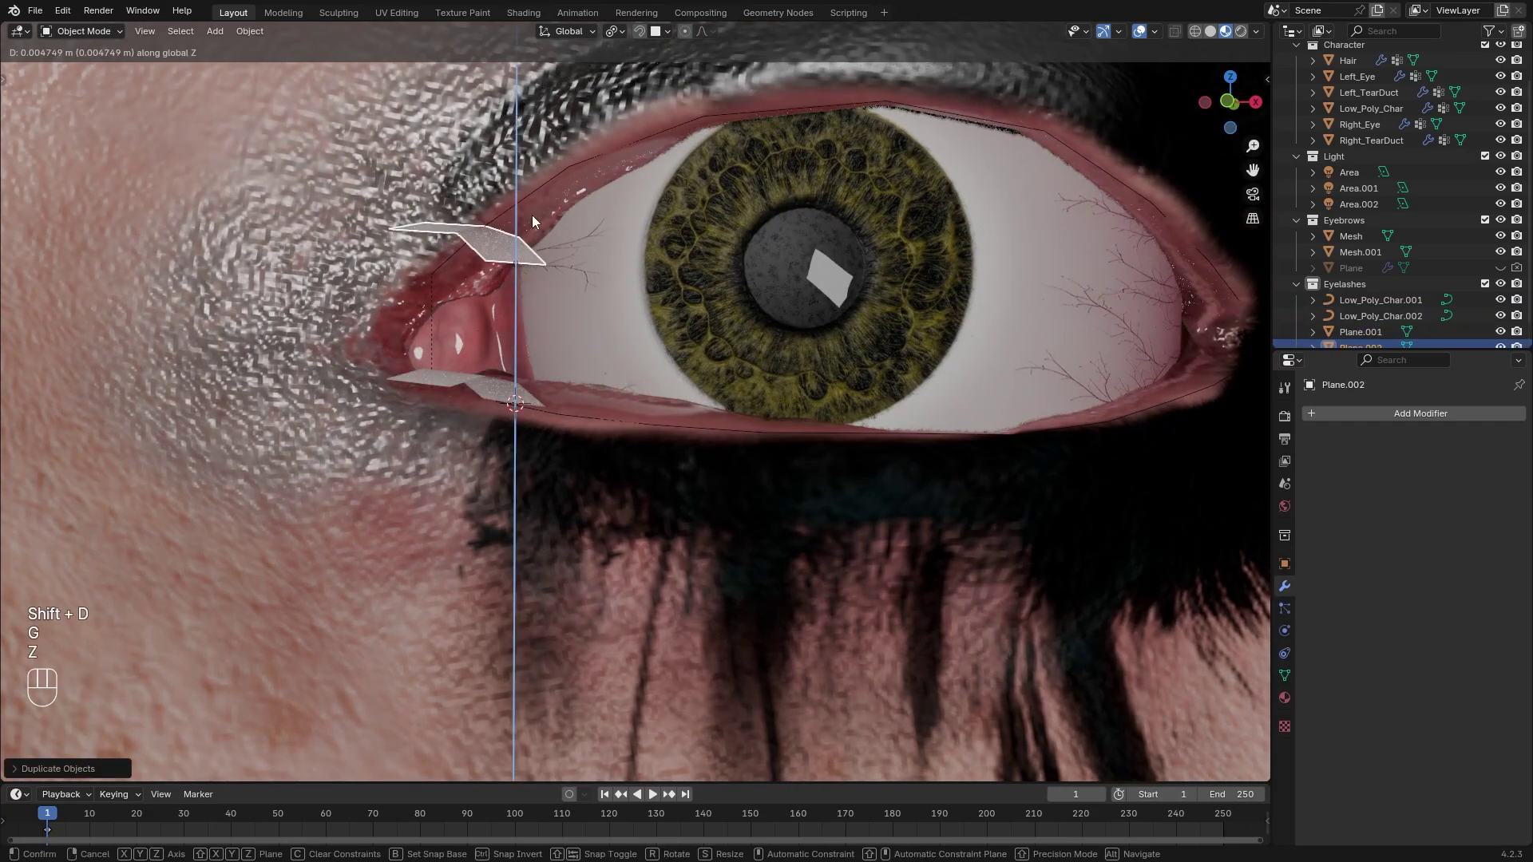
click(532, 222)
key(r)
key(z)
key(x)
key(y)
right_click(524, 308)
middle_drag(523, 310, 537, 316)
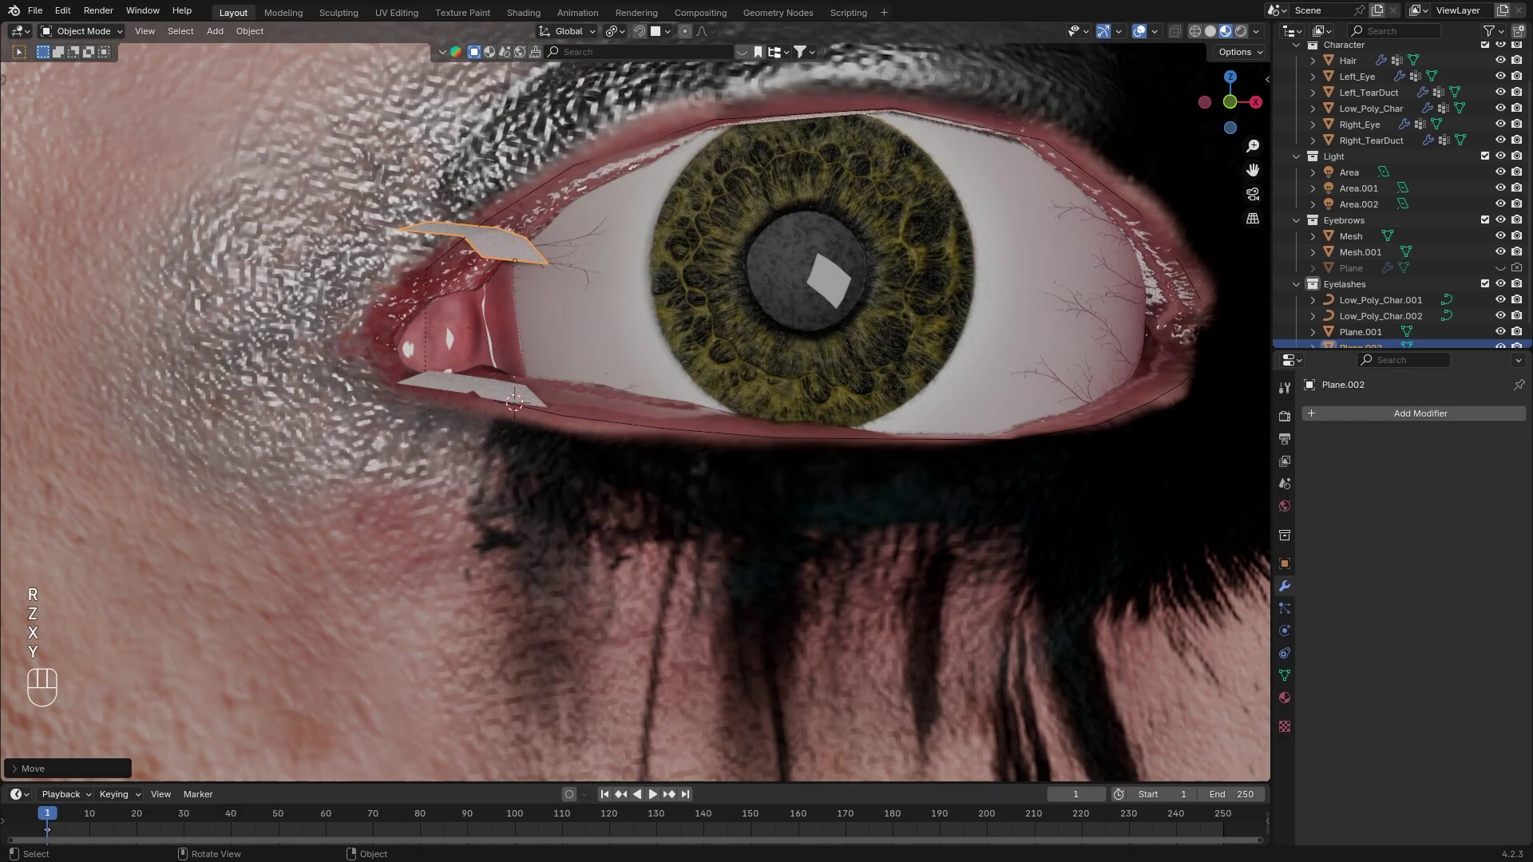
key(y)
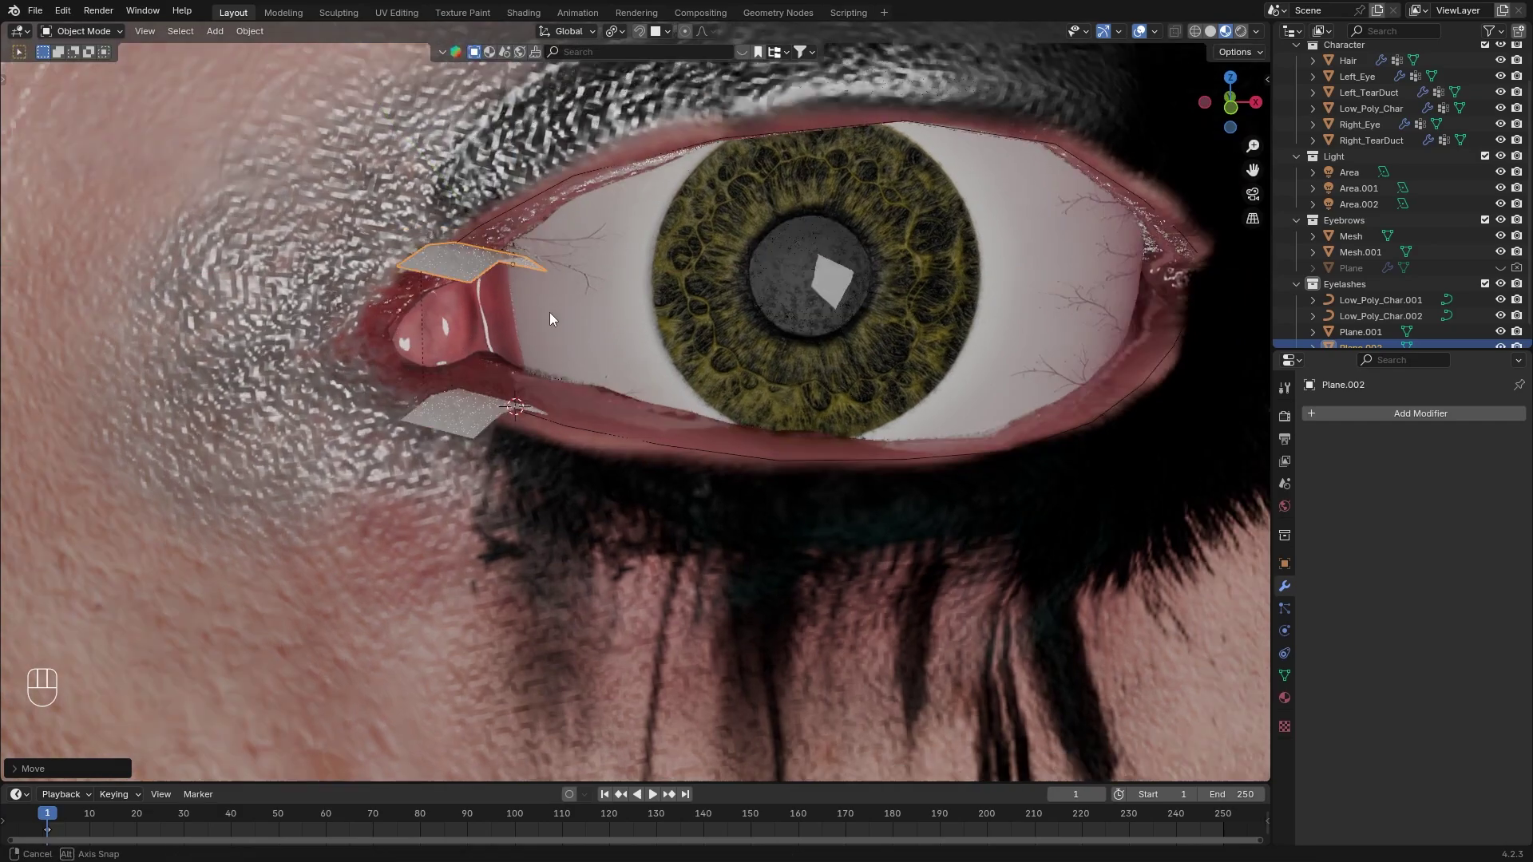
Rotate the duplicated card Plane.002 by 180° about X and turn it about Z to face the upper lid
key(r)
key(x)
middle_drag(549, 313, 591, 319)
key(1)
key(8)
key(0)
key(Return)
key(r)
key(z)
click(563, 431)
Tilt the card Plane.002 to the upper lid's slope and move its root edge onto the lid's inner end
key(r)
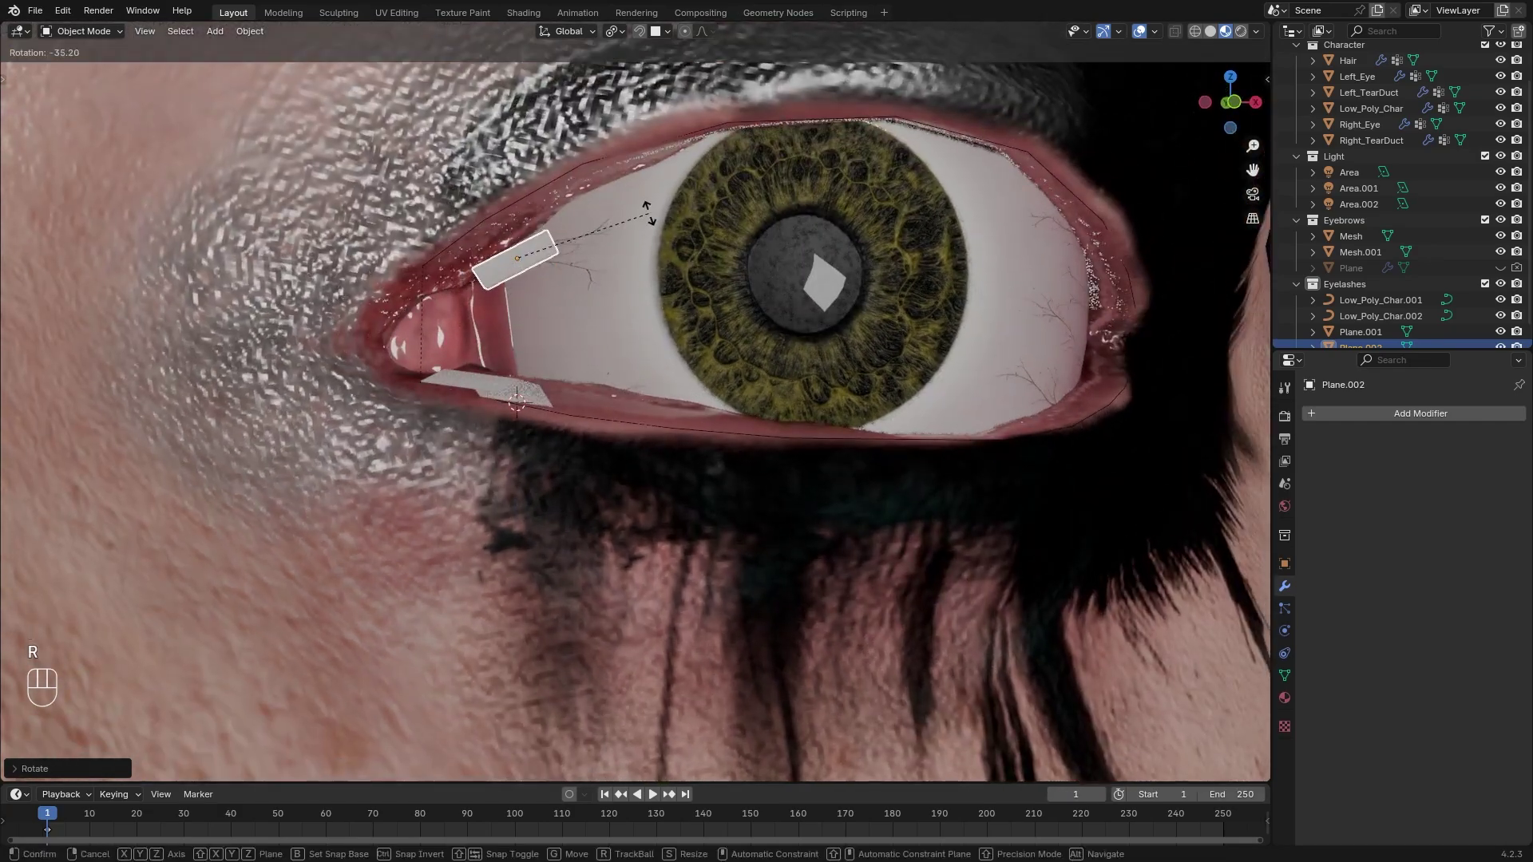
click(649, 214)
key(g)
middle_drag(611, 195, 542, 396)
key(g)
click(642, 364)
Apply the transform of the upper card Plane.002 and set its origin at its root edge
click(250, 31)
mouse_move(275, 113)
click(469, 144)
key(Tab)
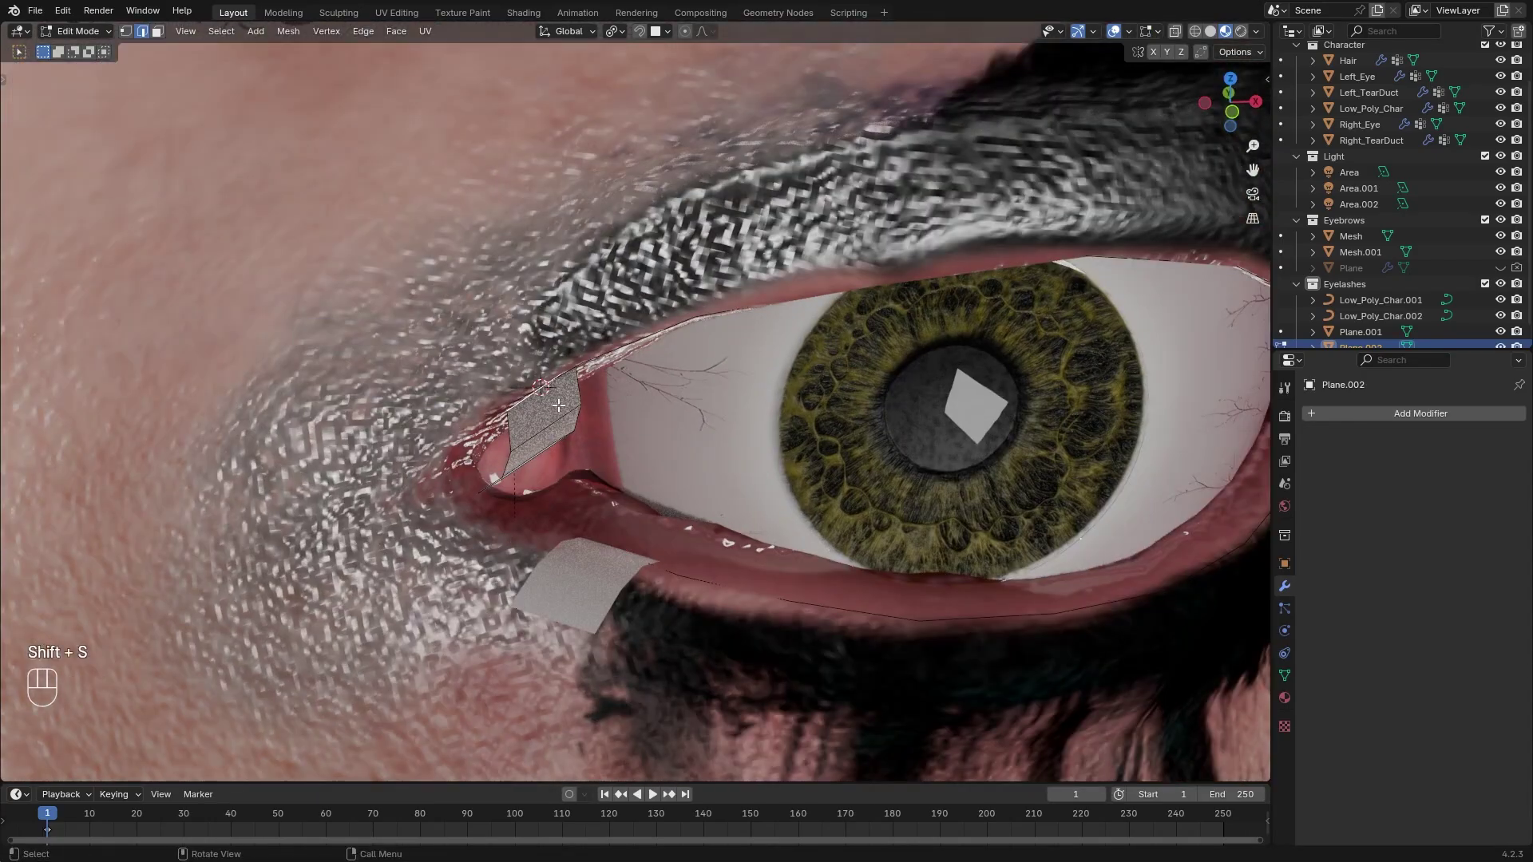
key(Tab)
right_click(558, 406)
mouse_move(559, 405)
Add an Array modifier to the lower eyelash card Plane.001
click(1375, 413)
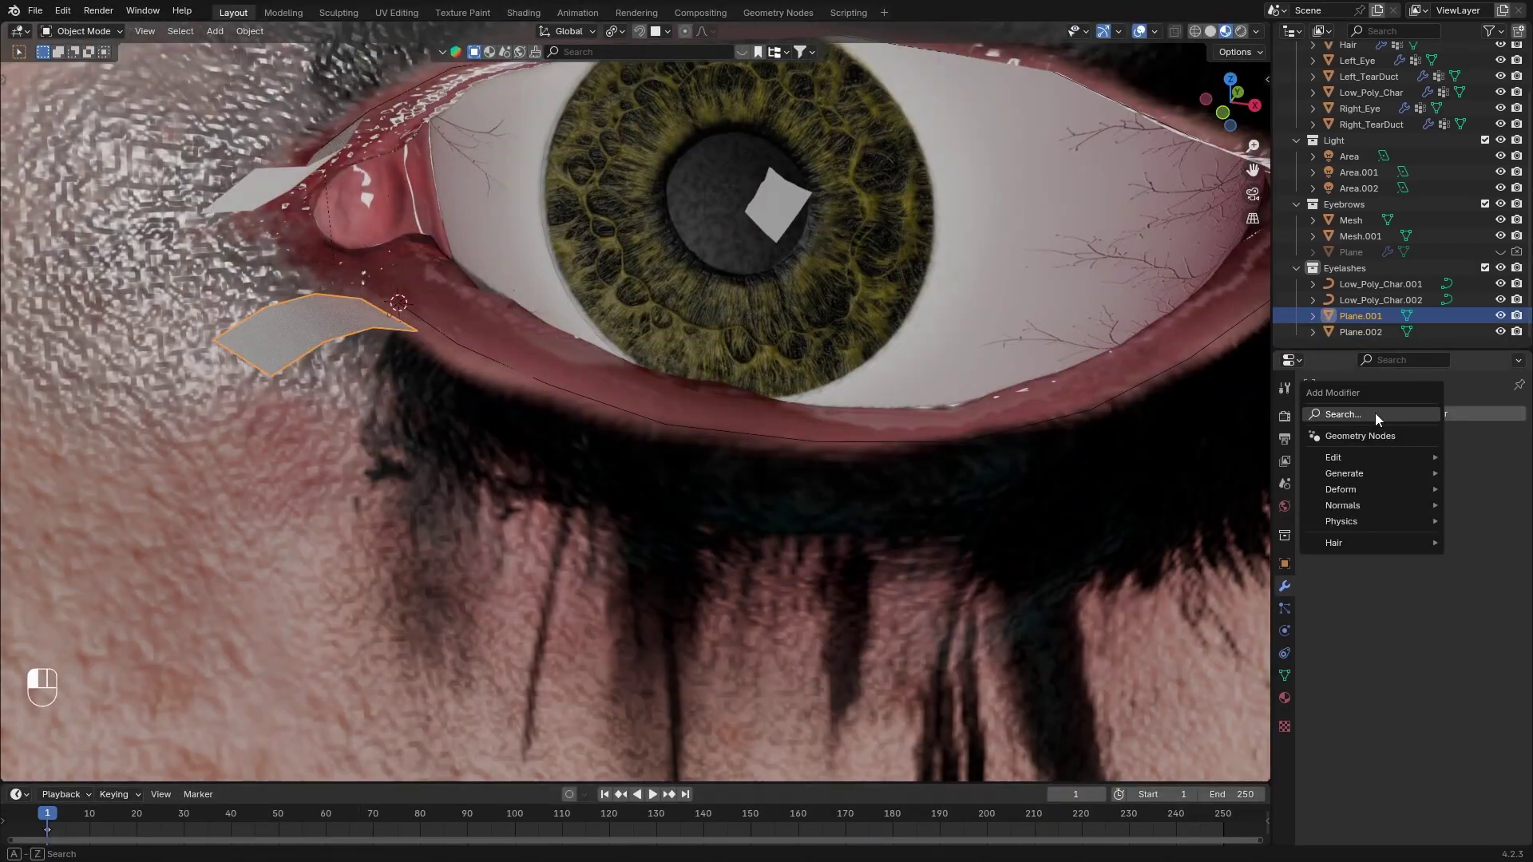
click(1373, 414)
text(arr)
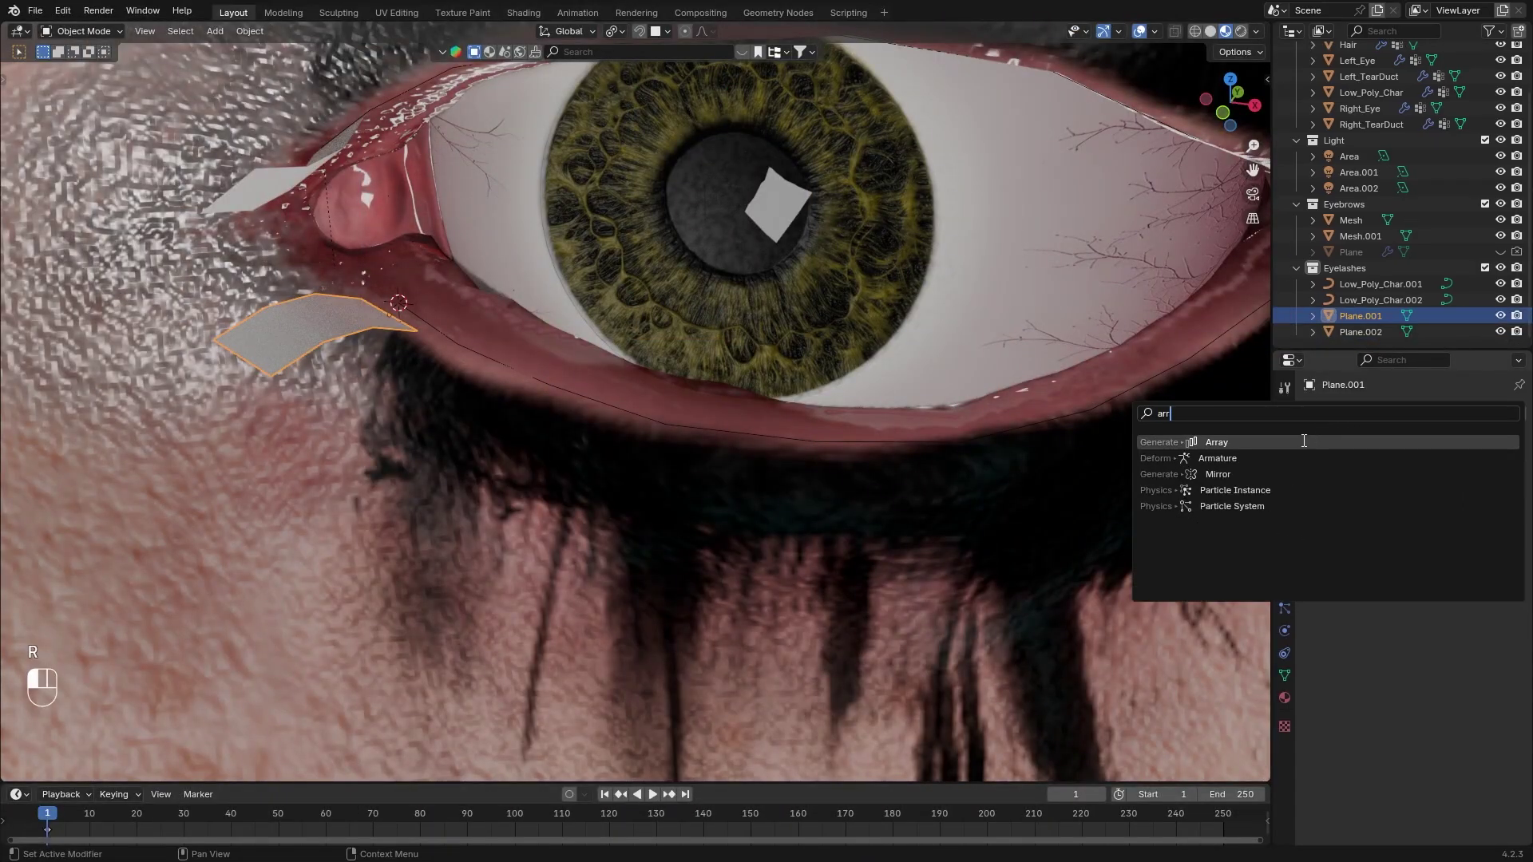
click(1304, 442)
Add a Curve modifier to Plane.001 and pick the lower-lid curve Low_Poly_Char.001 as its curve object
click(1406, 449)
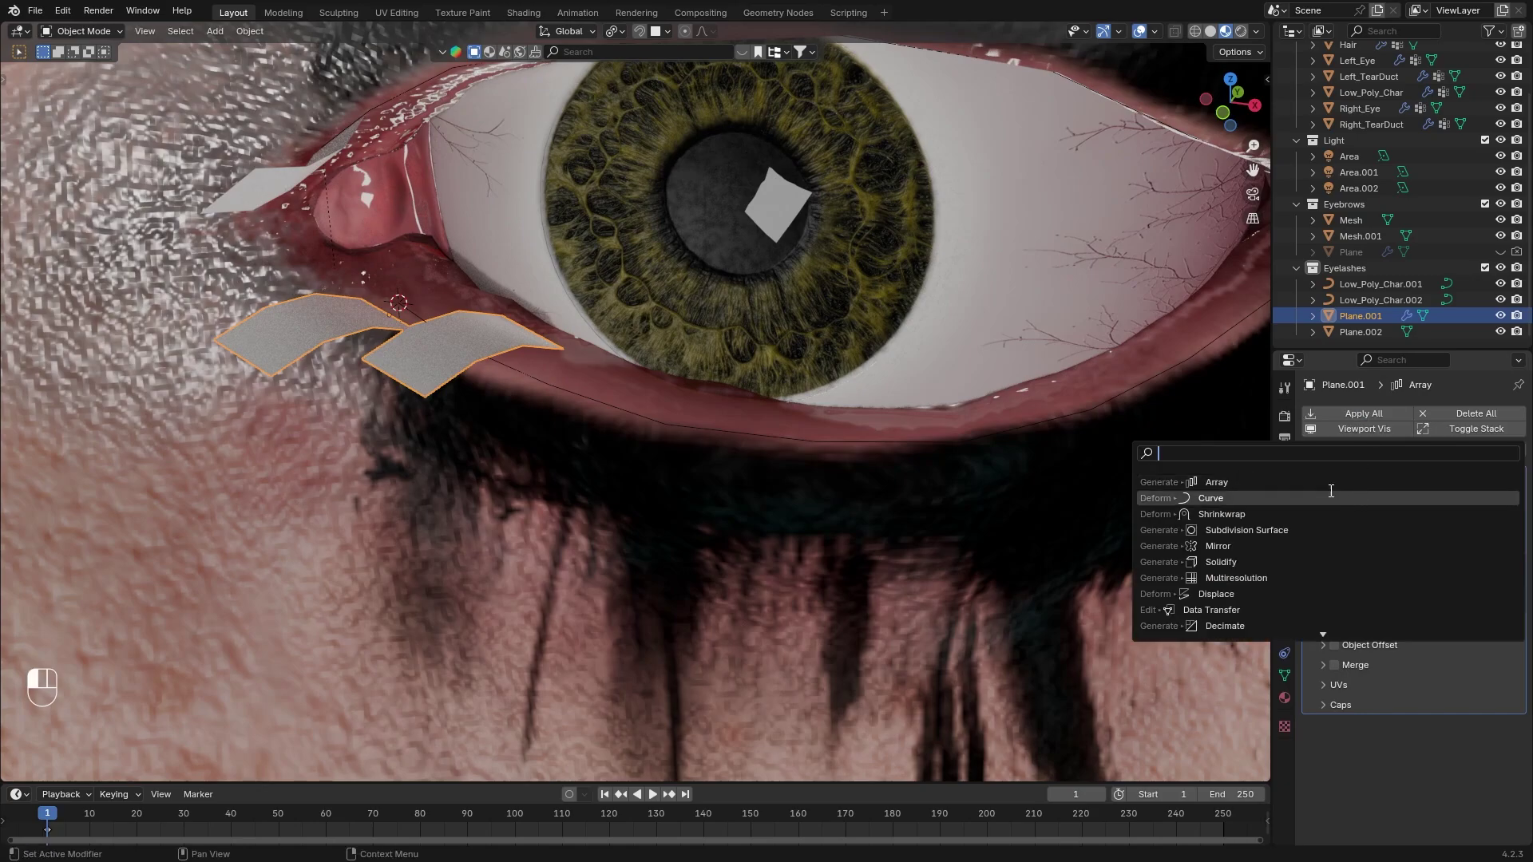
click(1181, 519)
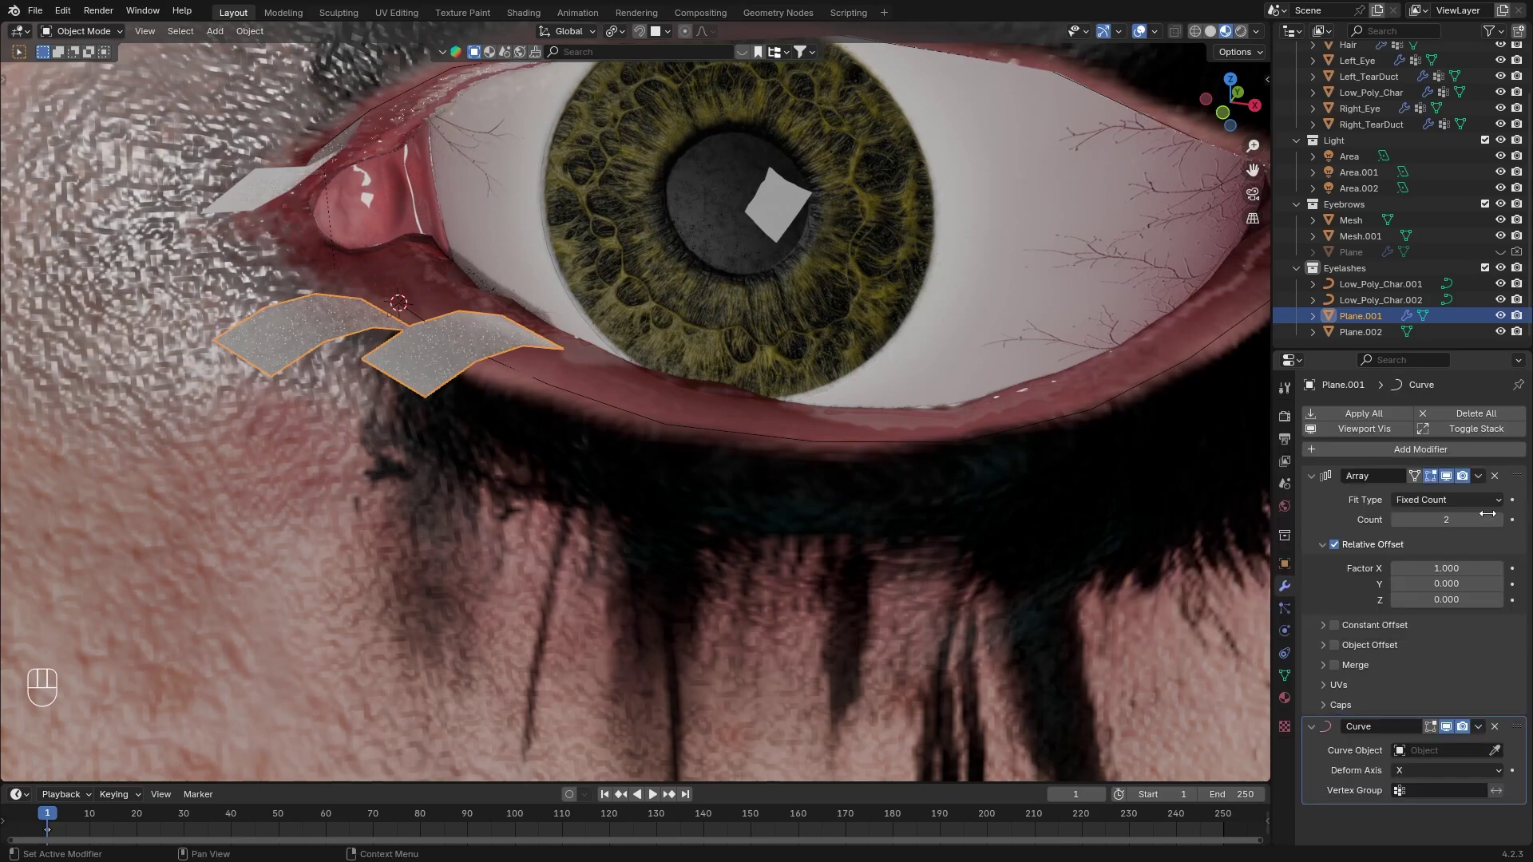
click(1192, 355)
middle_drag(1122, 443, 1118, 423)
shift+middle_drag(1111, 423, 958, 443)
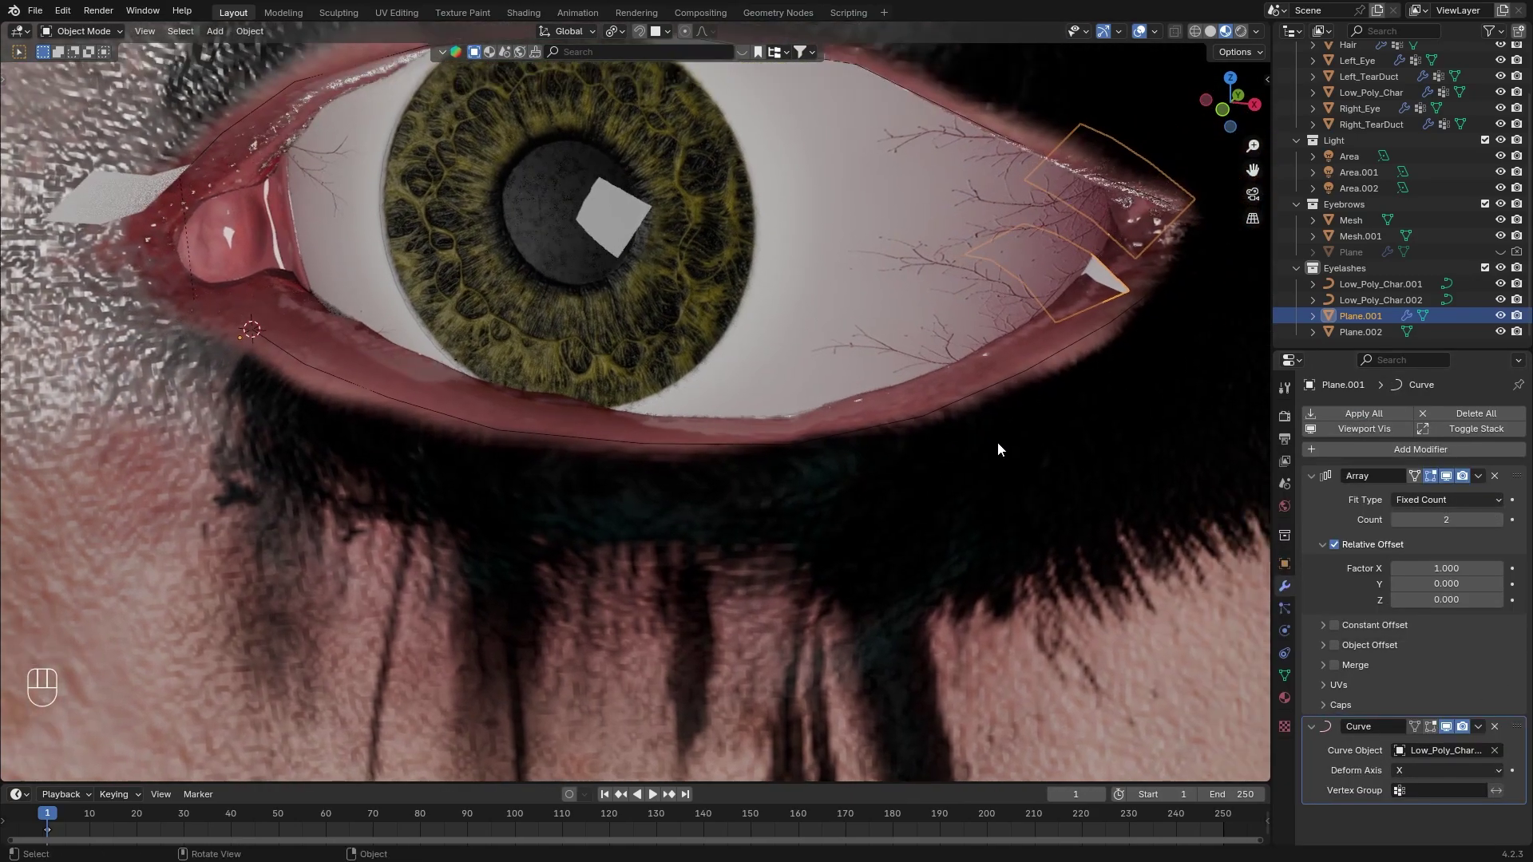
Switch the direction of the lower-lid curve Low_Poly_Char.001 in Edit Mode and return to Object Mode
click(1368, 296)
click(1371, 285)
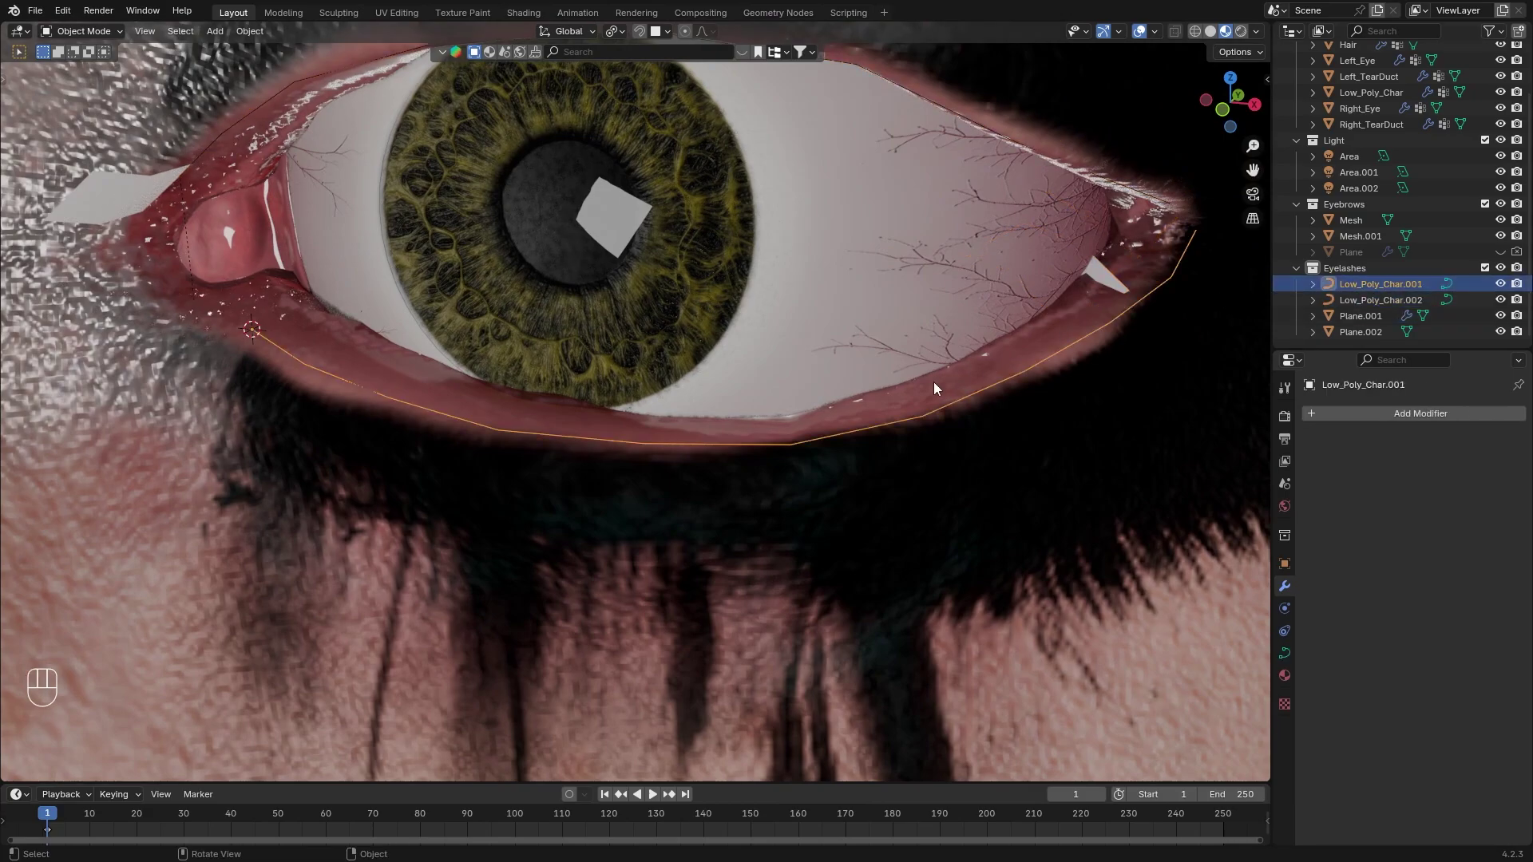
shift+middle_drag(1090, 299, 1162, 310)
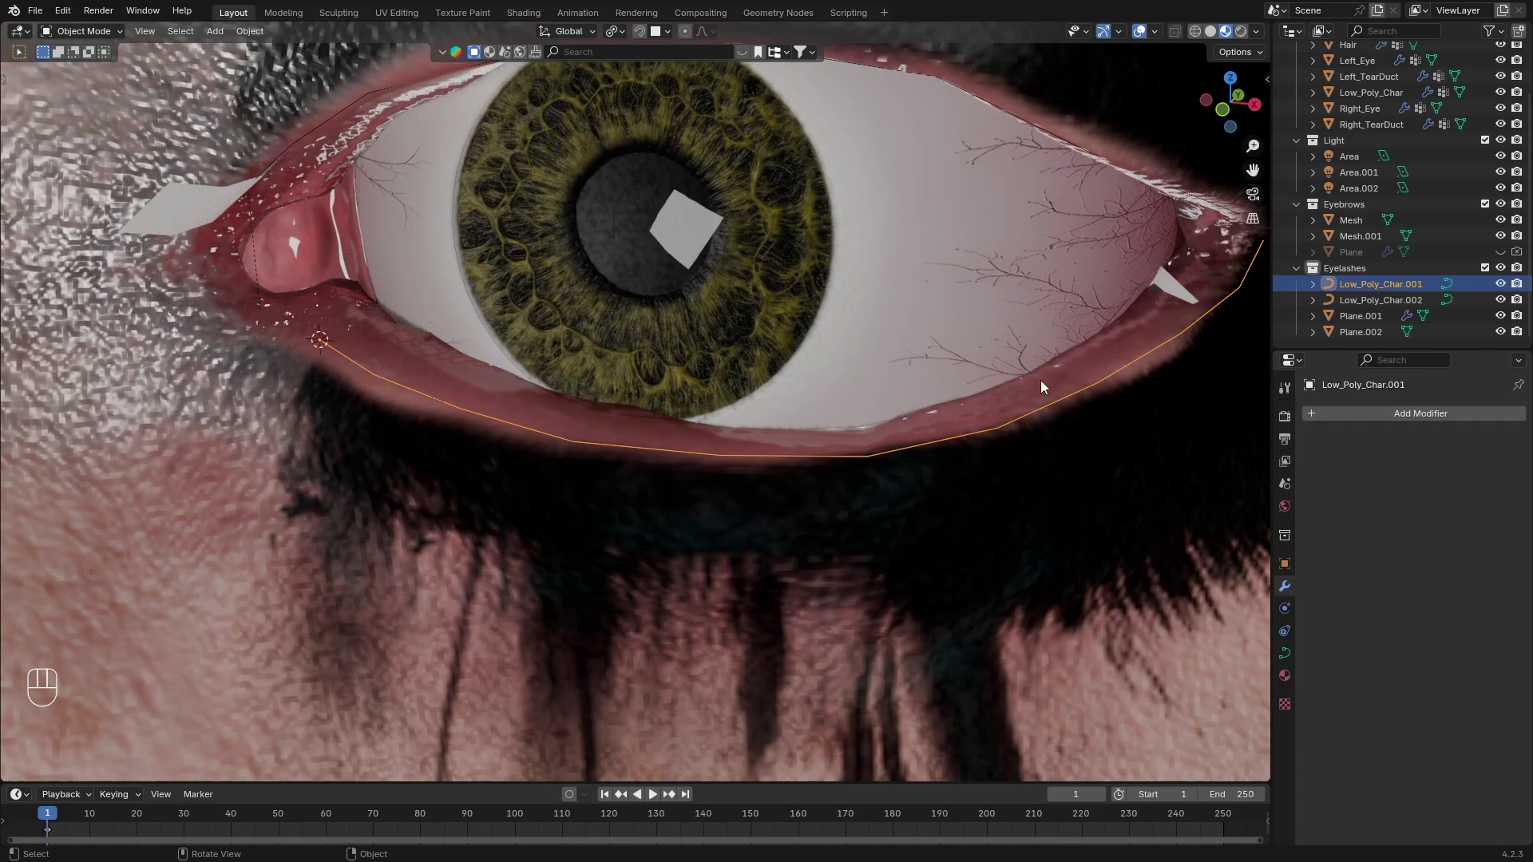
click(76, 67)
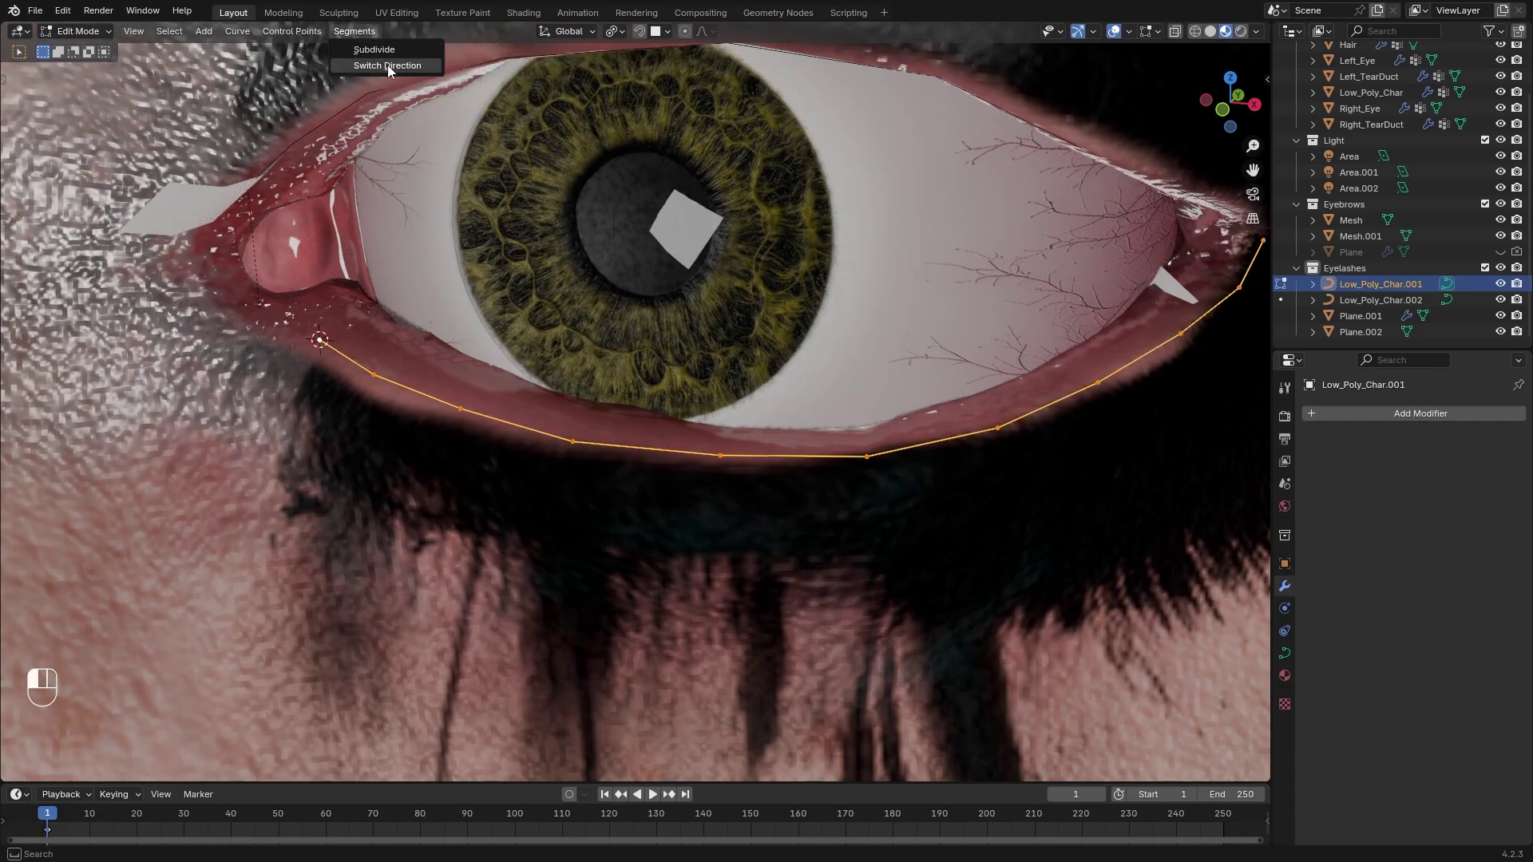
click(387, 64)
click(88, 50)
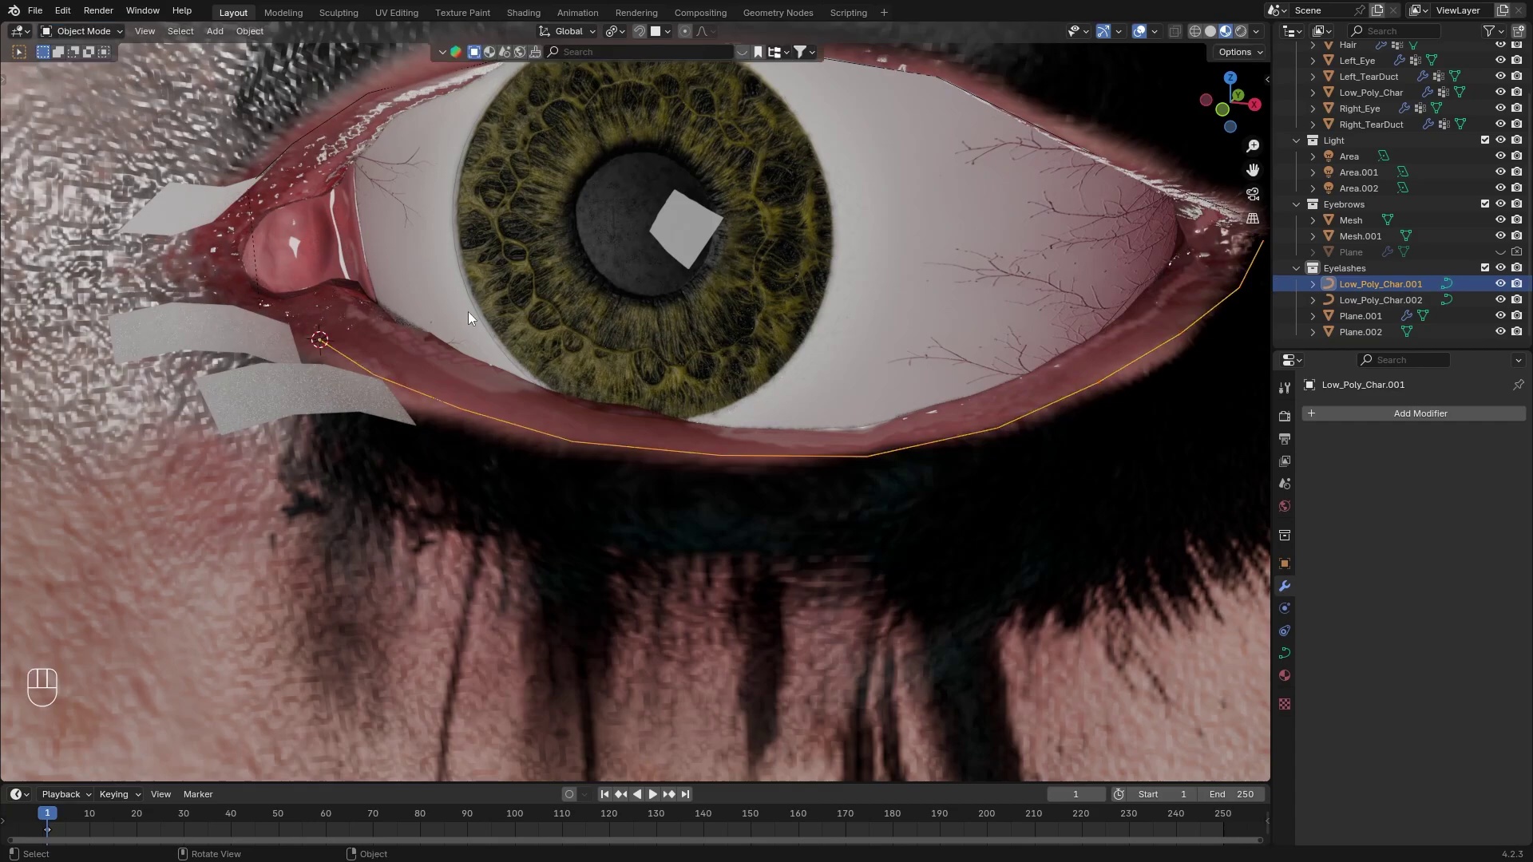
Raise the Array count of the lower eyelash card Plane.001 to 8
click(342, 375)
click(1497, 521)
click(1498, 521)
click(1497, 521)
click(1497, 521)
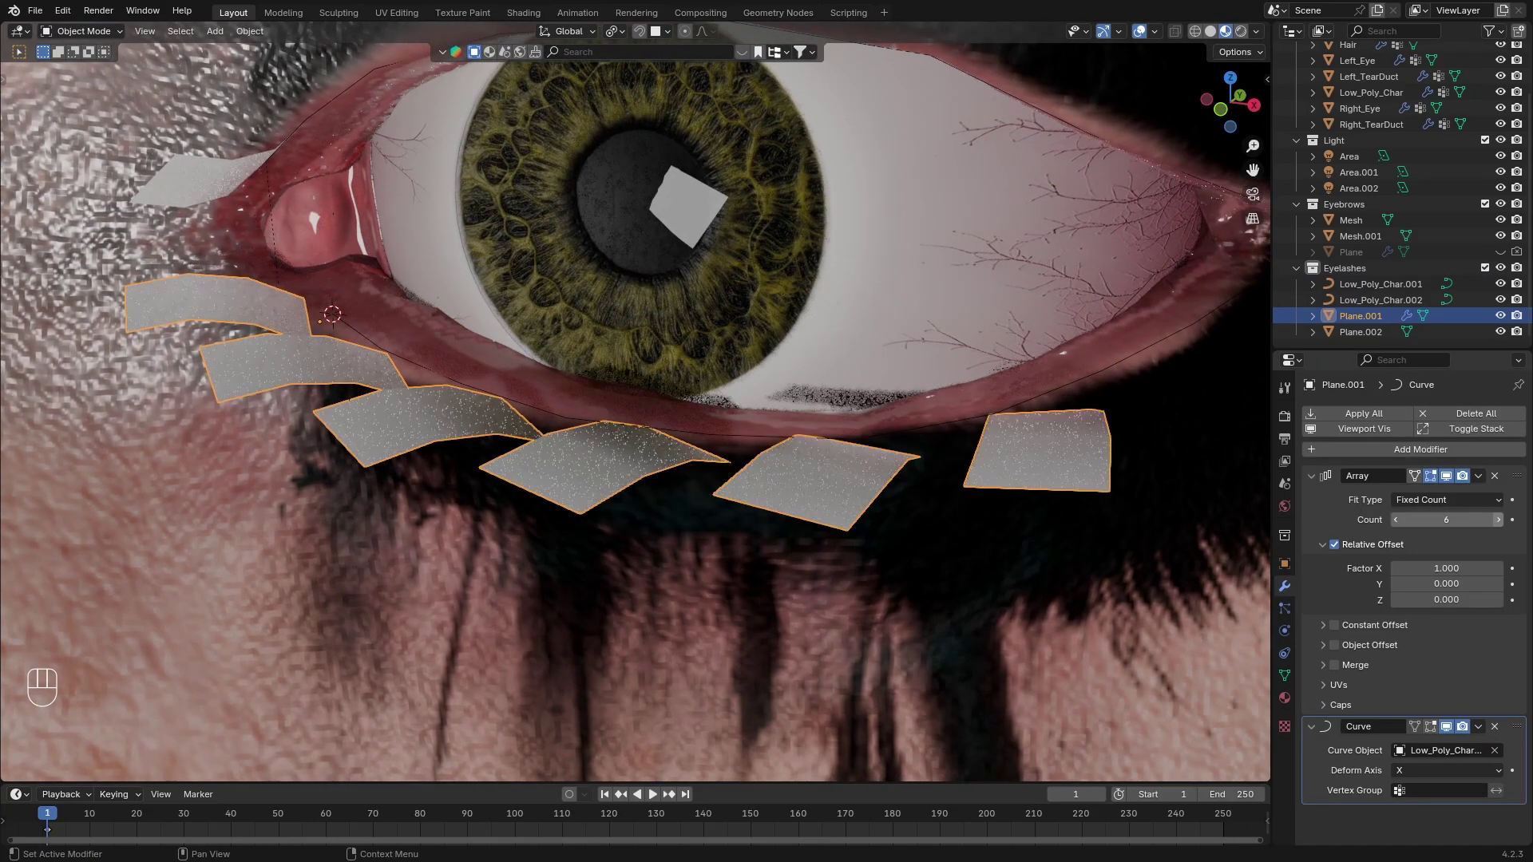
click(1498, 520)
click(1498, 521)
Rotate the lower card's mesh in Edit Mode so the cards point away from the lid, and raise the Array count to 12
scroll(852, 407, down, 2)
middle_drag(853, 407, 857, 405)
middle_drag(857, 406, 864, 437)
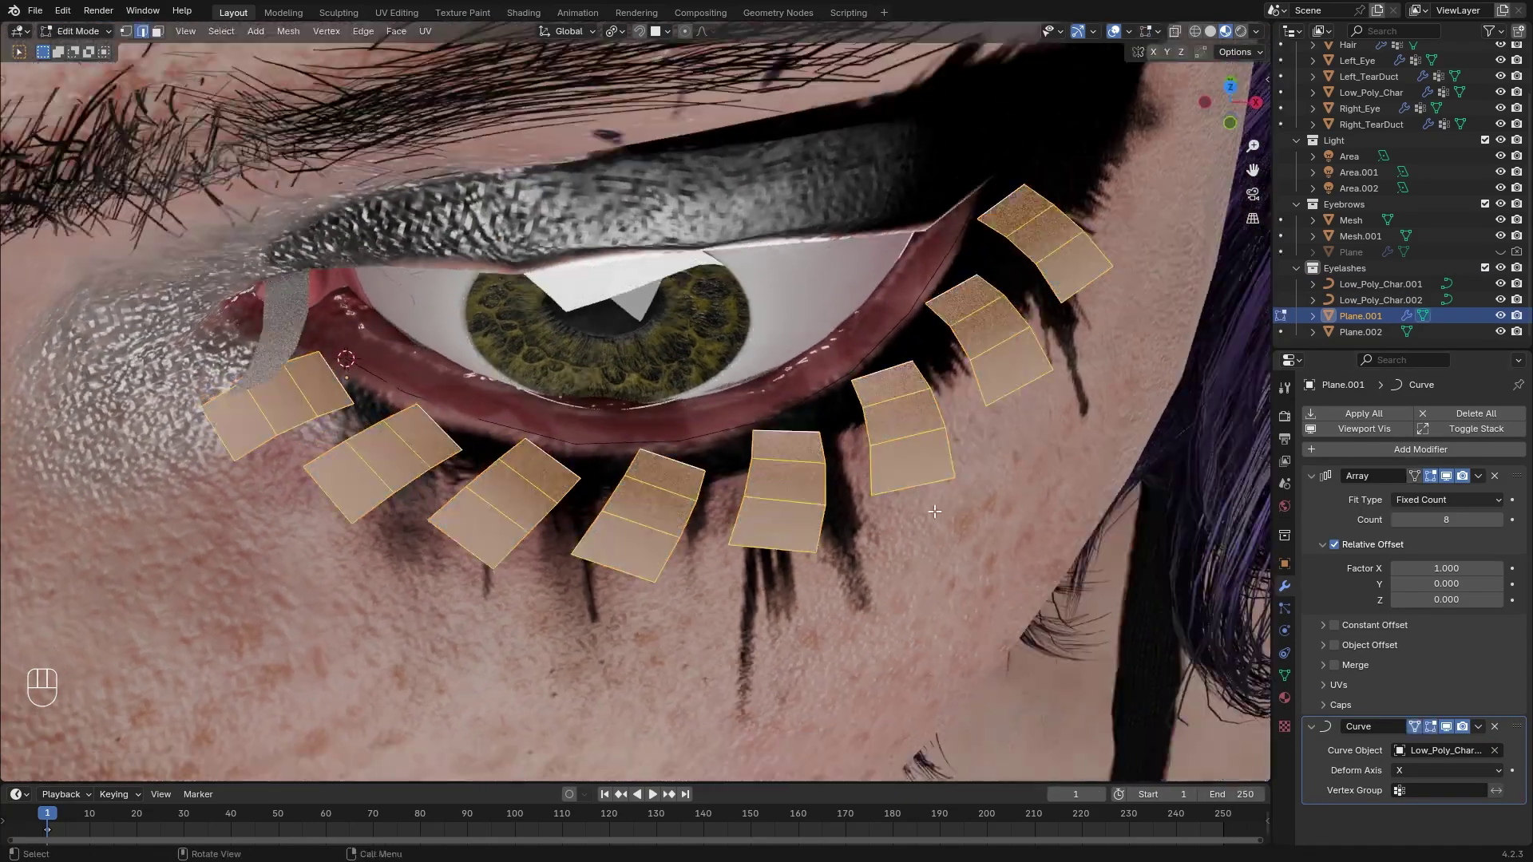
key(r)
key(z)
click(926, 463)
key(r)
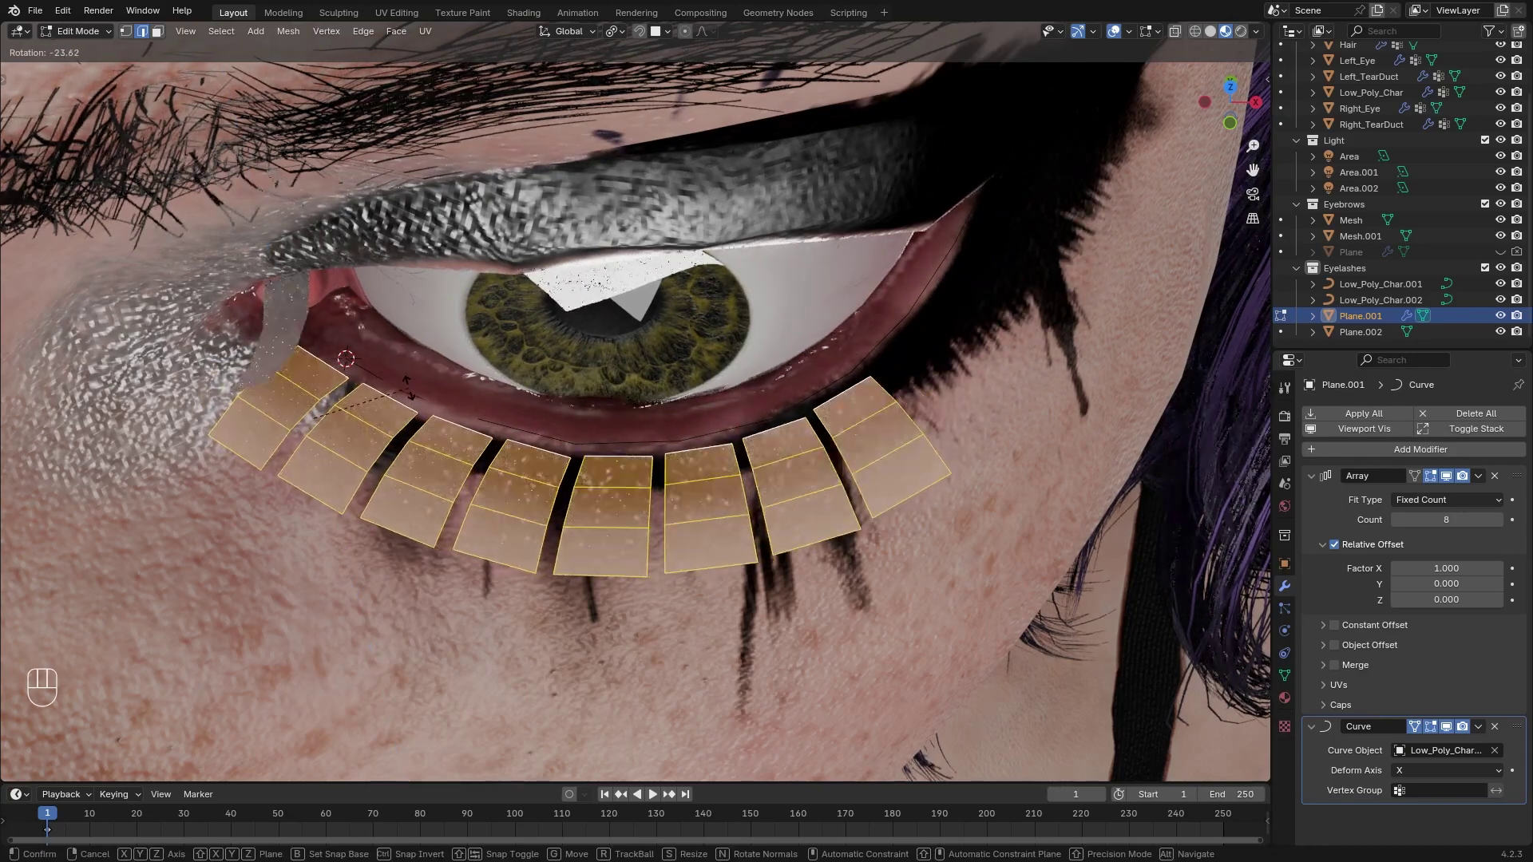
click(412, 395)
middle_drag(411, 396, 359, 344)
click(1498, 520)
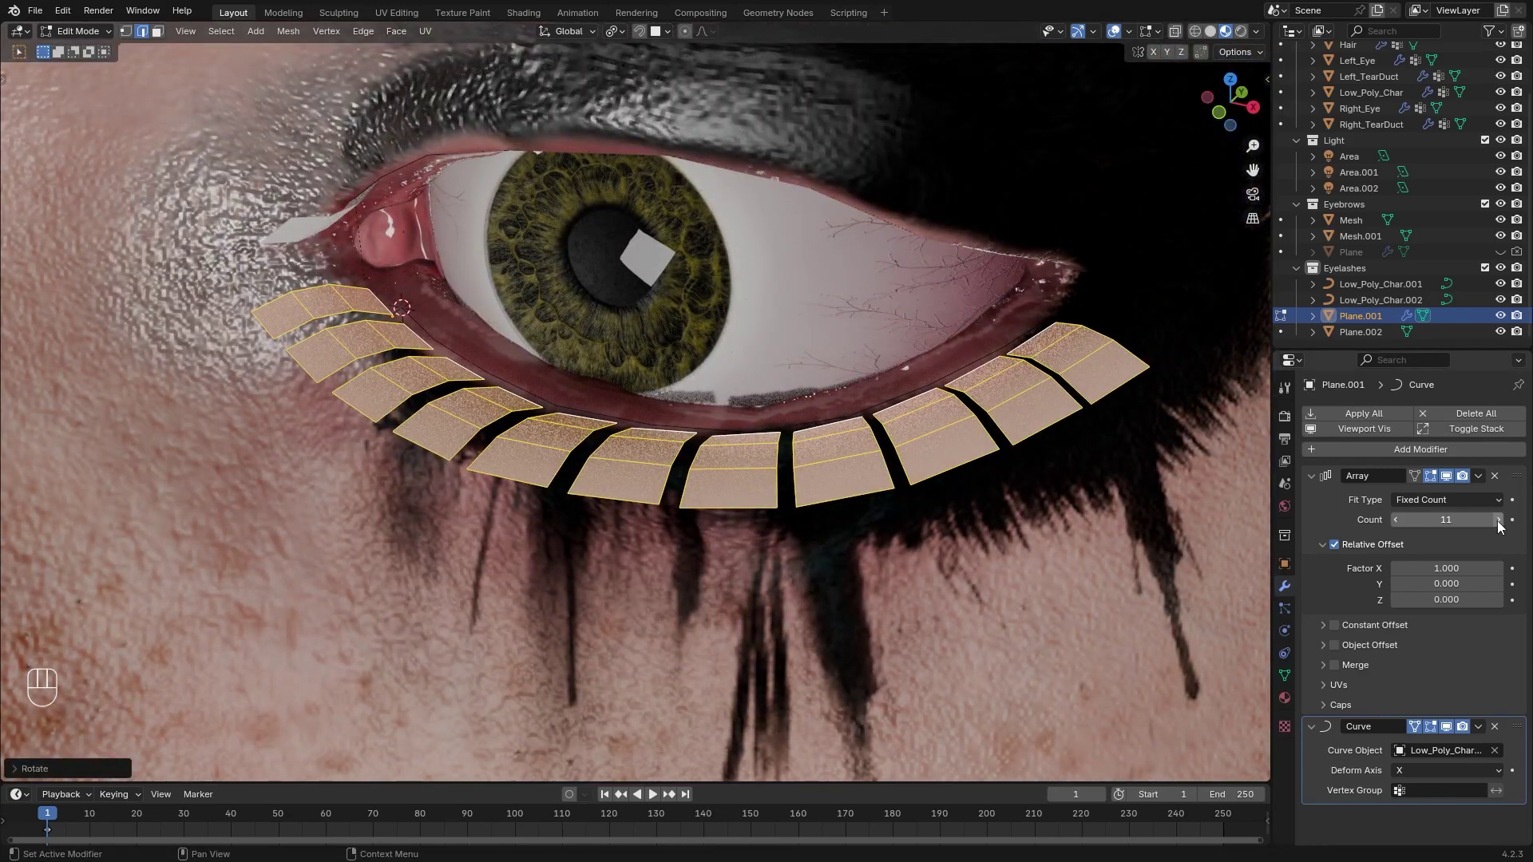
Rotate and move the lower card's mesh so the roots of the arrayed cards sit against the lower lid
scroll(687, 495, down, 3)
middle_drag(655, 511, 523, 215)
key(r)
key(z)
key(x)
key(y)
click(705, 460)
key(g)
click(669, 448)
key(g)
click(606, 360)
Select an edge of the lower card and move it with proportional editing enabled to bend the cards
alt+click(560, 249)
scroll(560, 249, down, 3)
key(g)
right_click(543, 209)
click(683, 31)
key(g)
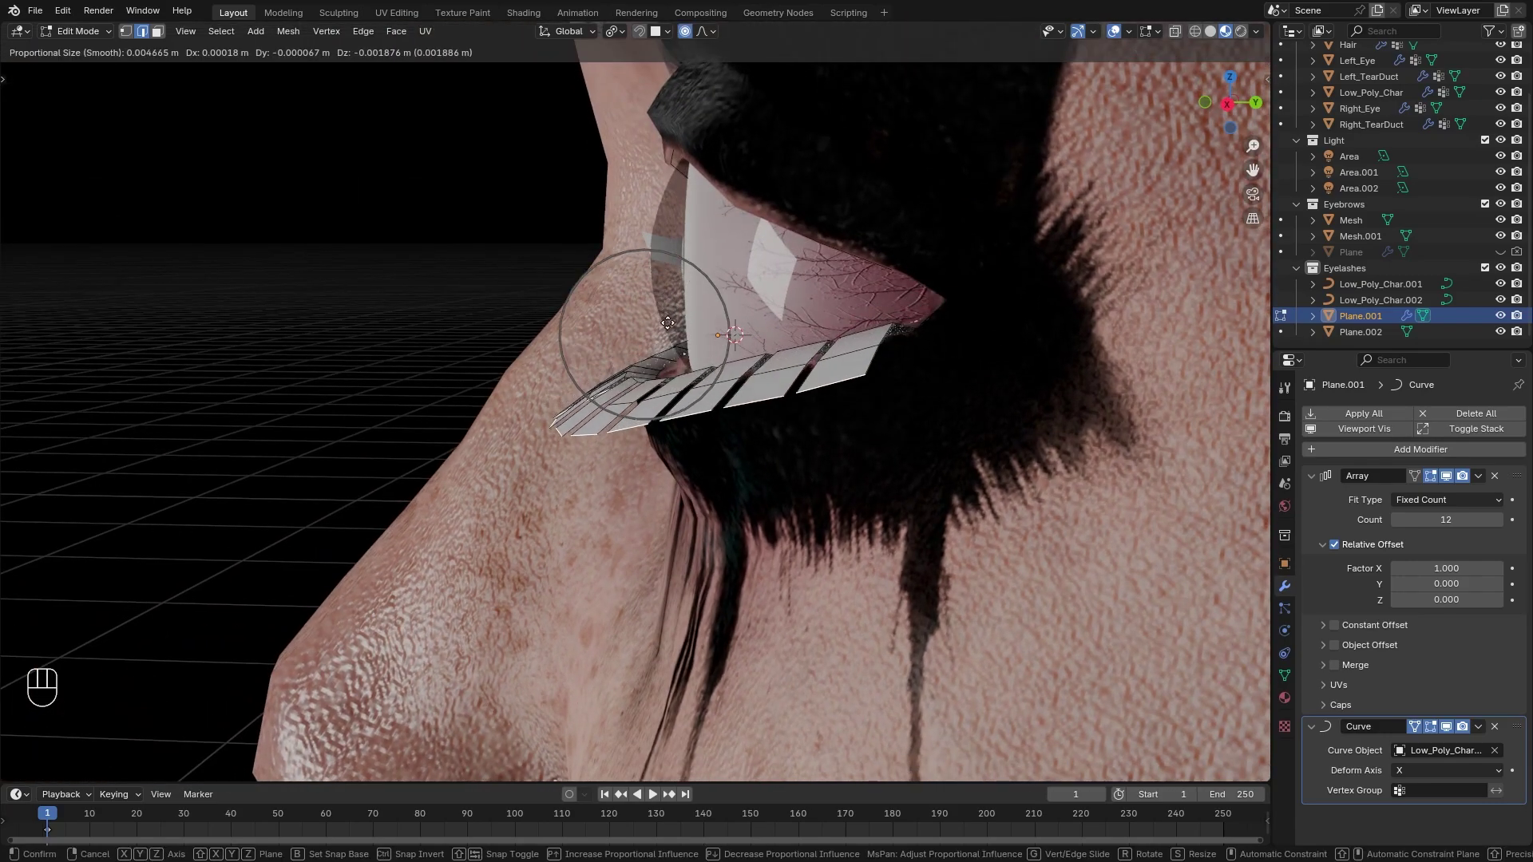
scroll(673, 328, down, 2)
click(669, 291)
Refine the lower cards' bend by moving and rotating the selected edge with proportional editing
mouse_move(669, 291)
middle_down()
mouse_move(640, 370)
mouse_move(649, 302)
mouse_move(657, 319)
mouse_move(645, 280)
middle_up()
key(g)
click(649, 301)
key(g)
click(657, 310)
key(g)
click(651, 307)
key(r)
click(798, 367)
Reposition the lower card's mesh along the lid, reduce the Array count to 10 and return to Object Mode
middle_drag(799, 367, 971, 394)
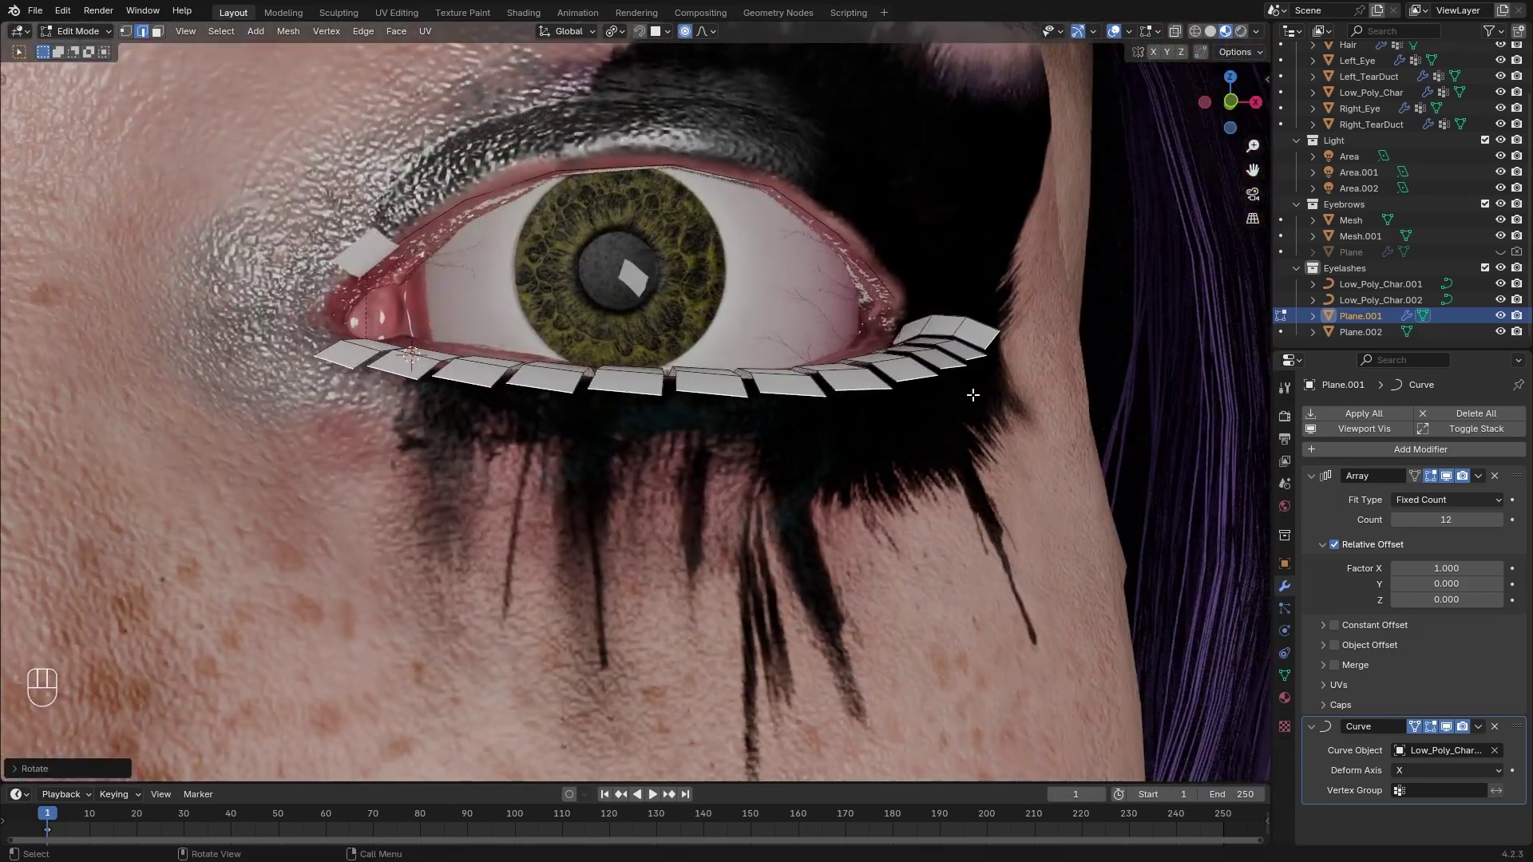
middle_drag(822, 399, 656, 512)
key(g)
click(875, 455)
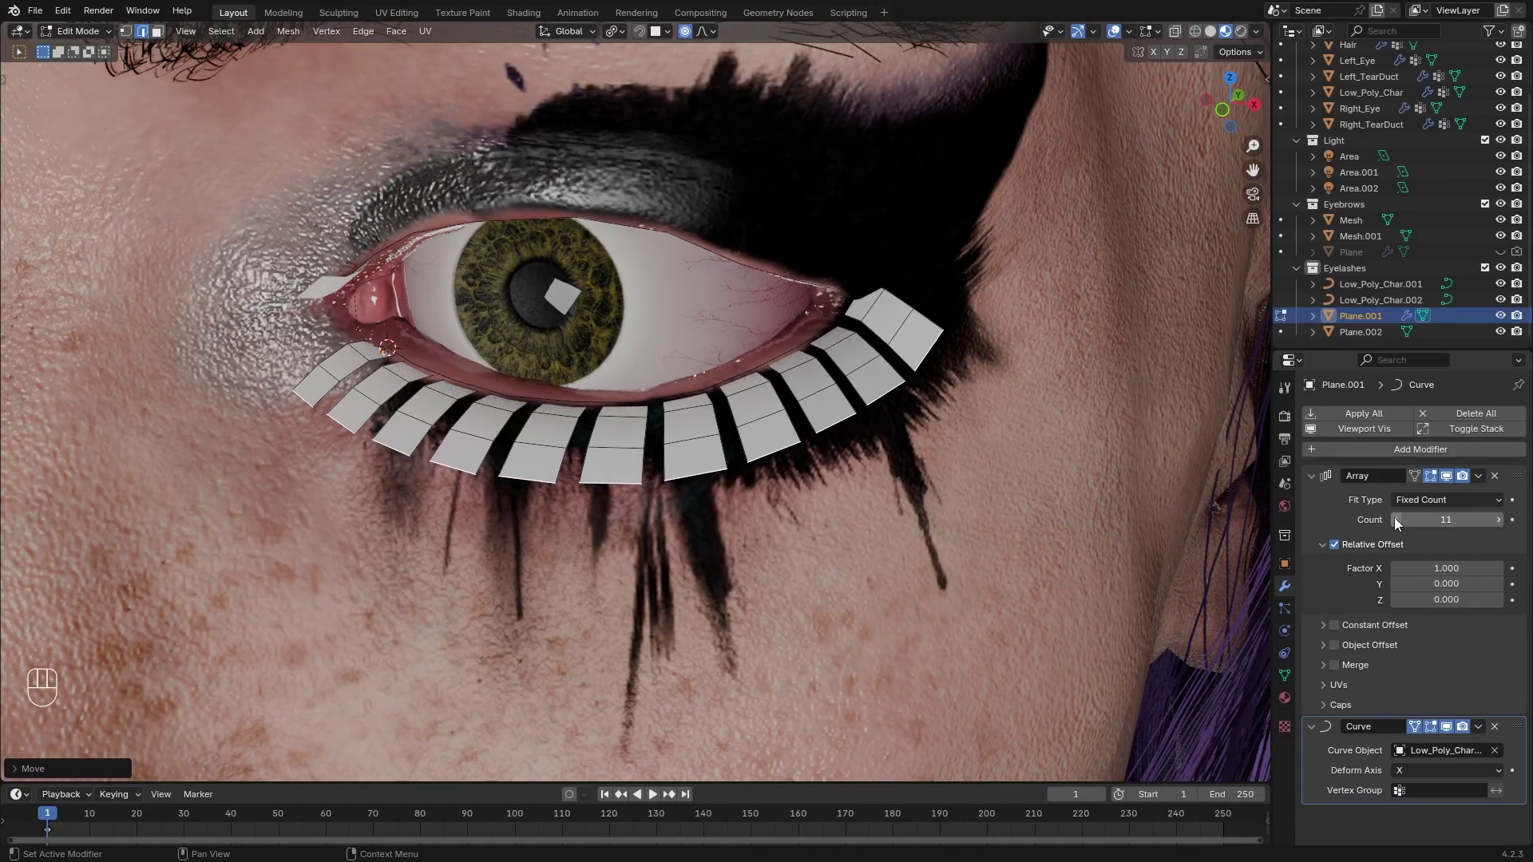
key(Tab)
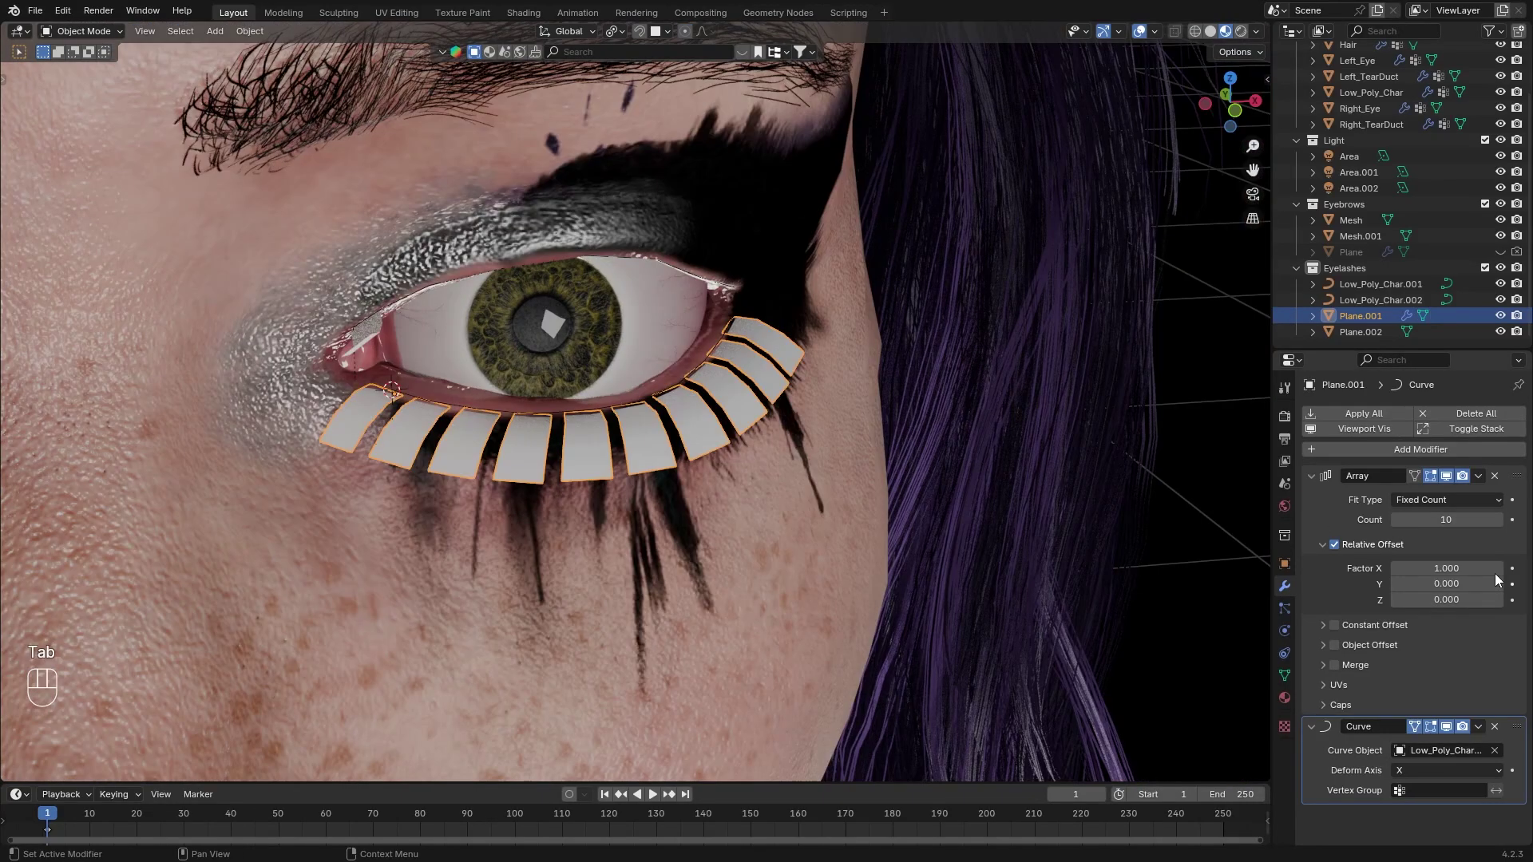
Reduce the lower Array's relative X offset to tighten the card spacing and increase its count to fill the lid
click(1395, 567)
click(1395, 567)
middle_drag(905, 495, 610, 372)
click(1499, 520)
click(1498, 520)
click(1498, 521)
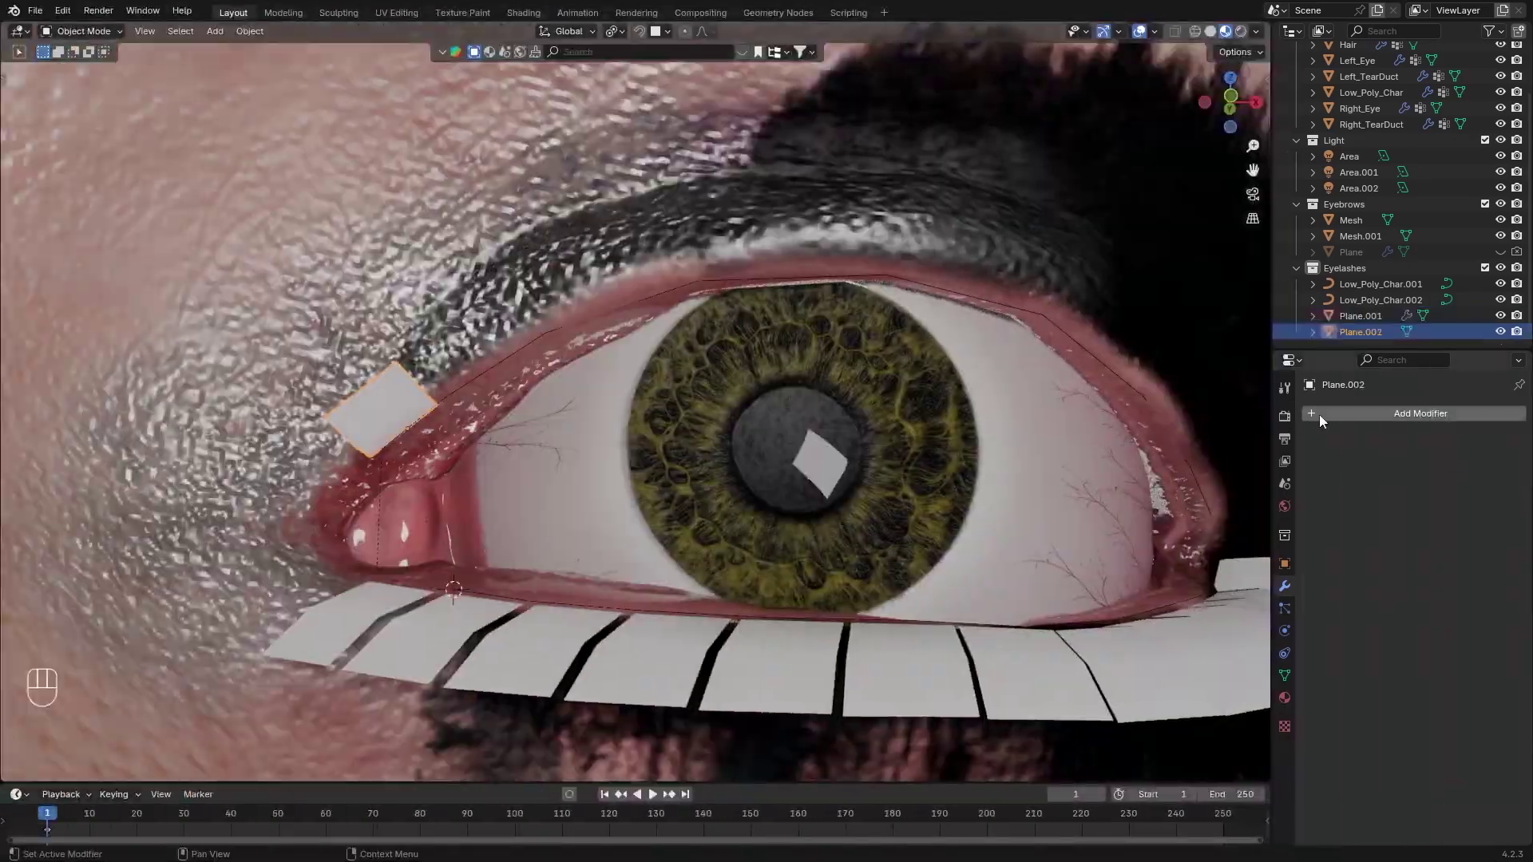
Add an Array modifier to the upper eyelash card Plane.002
click(1325, 414)
text(ar)
click(1296, 440)
Add a Curve modifier to Plane.002 and pick the upper-lid curve Low_Poly_Char.002 as its curve object
click(1431, 453)
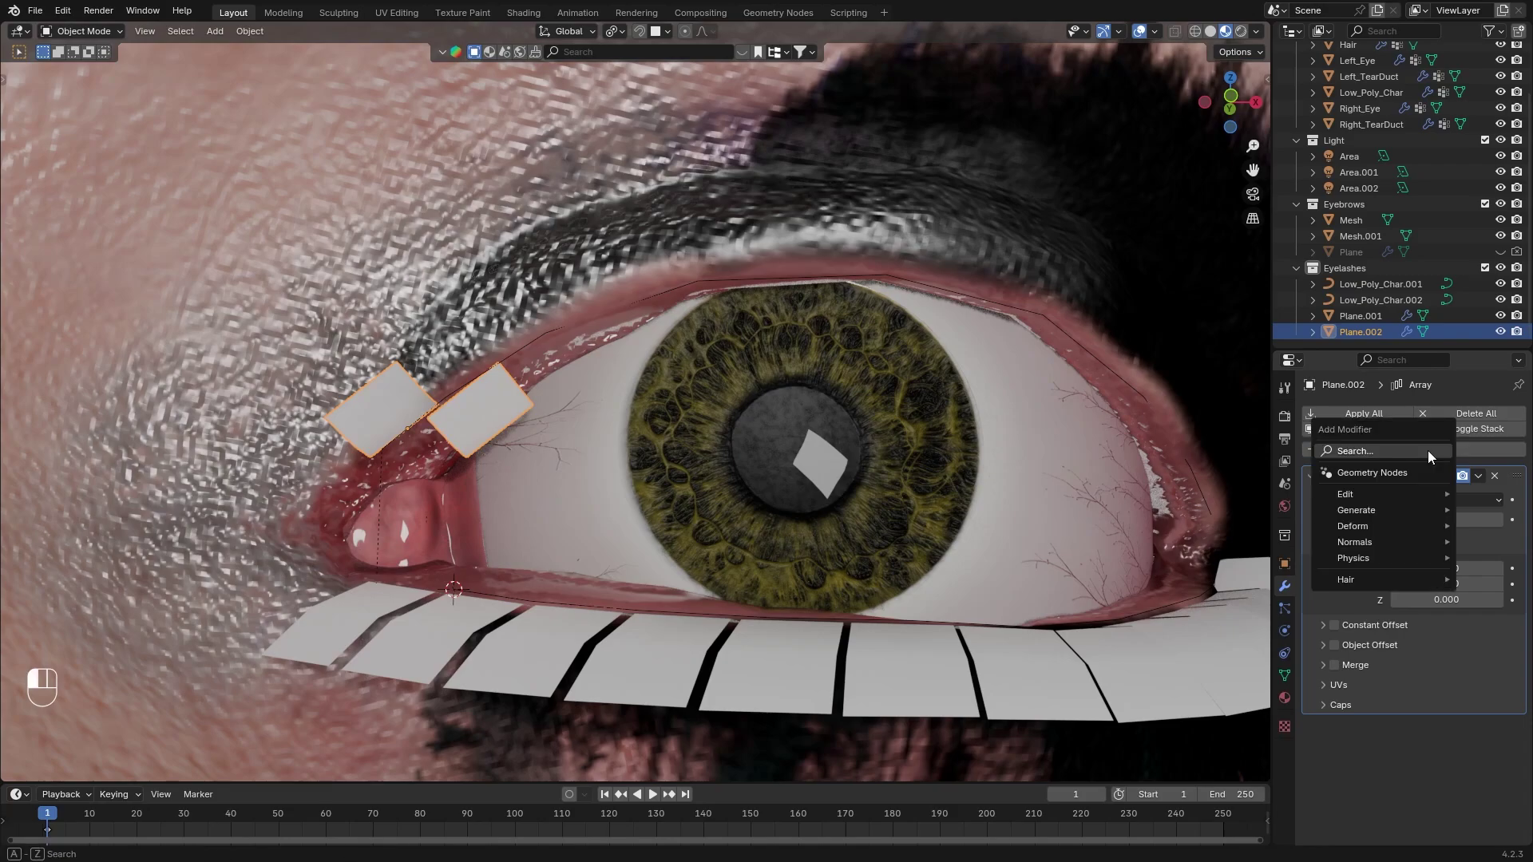
click(1421, 455)
click(1430, 496)
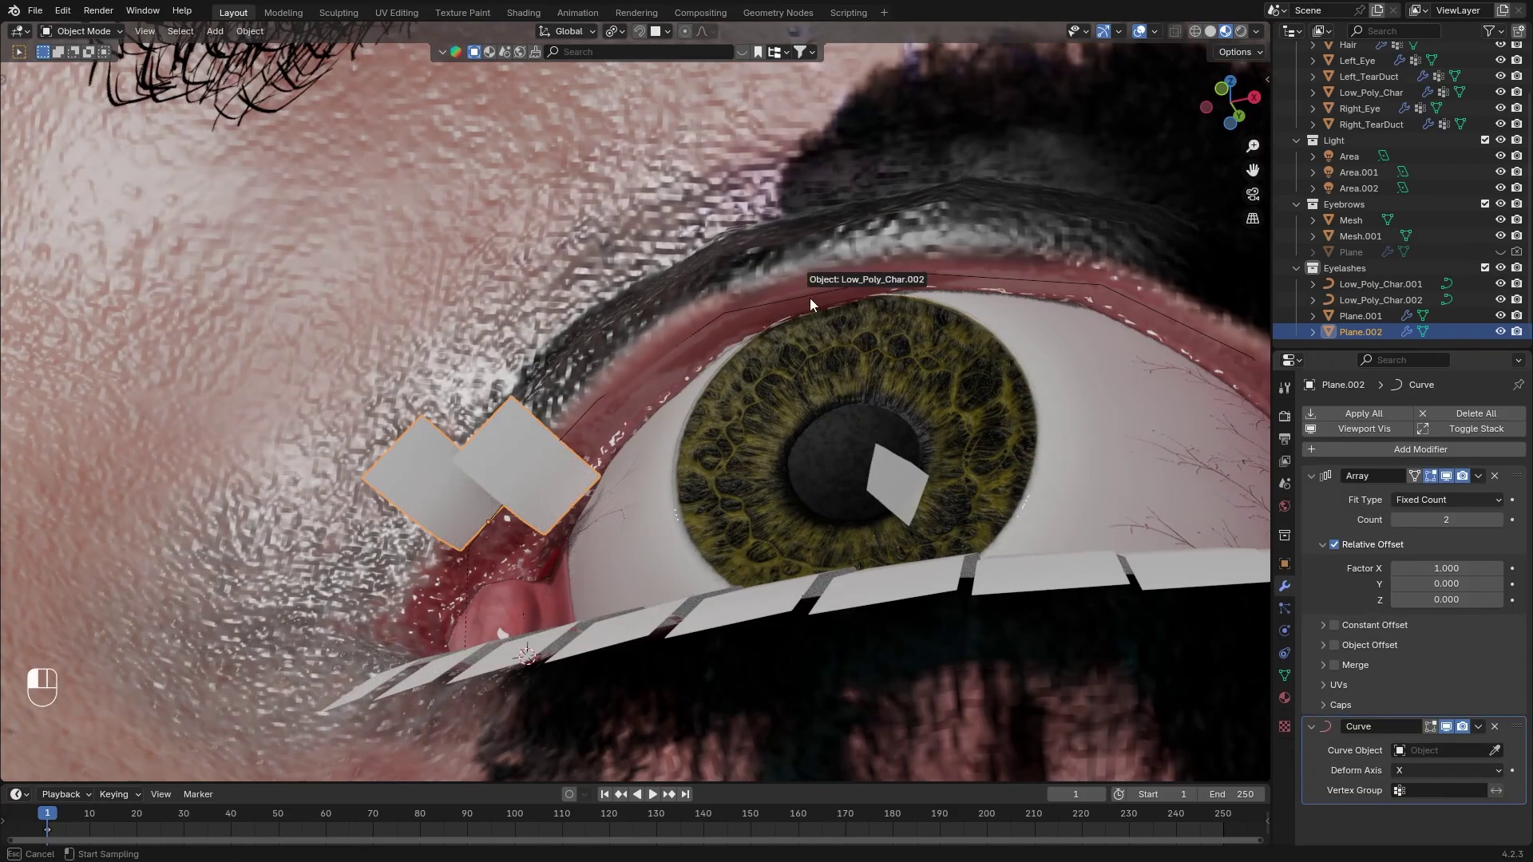
click(811, 304)
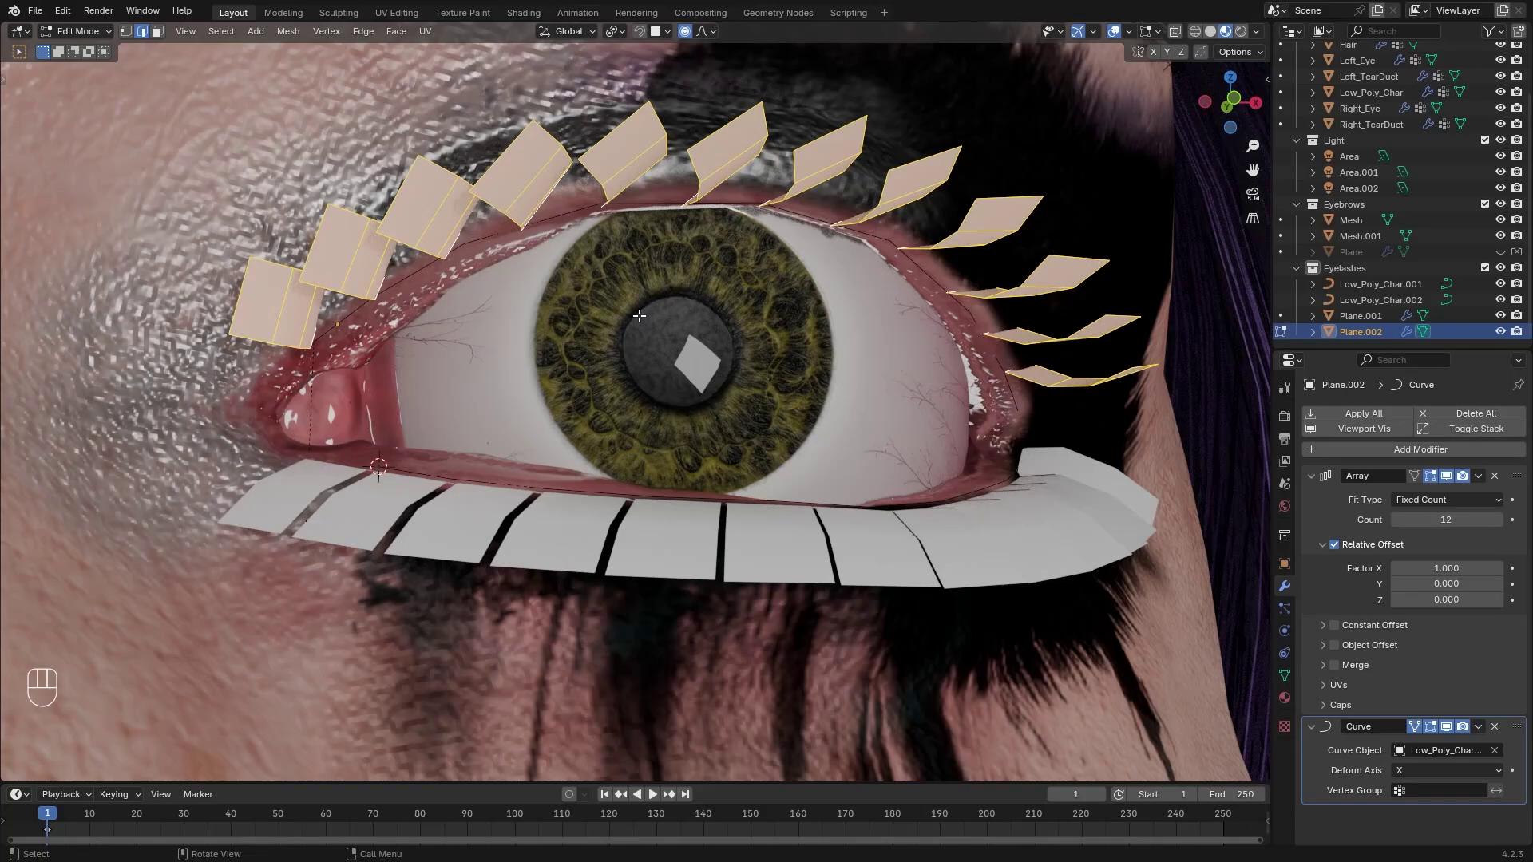
Set the upper card's Array count to 13, then rotate its mesh in Edit Mode and shift it vertically along the upper lid
key(r)
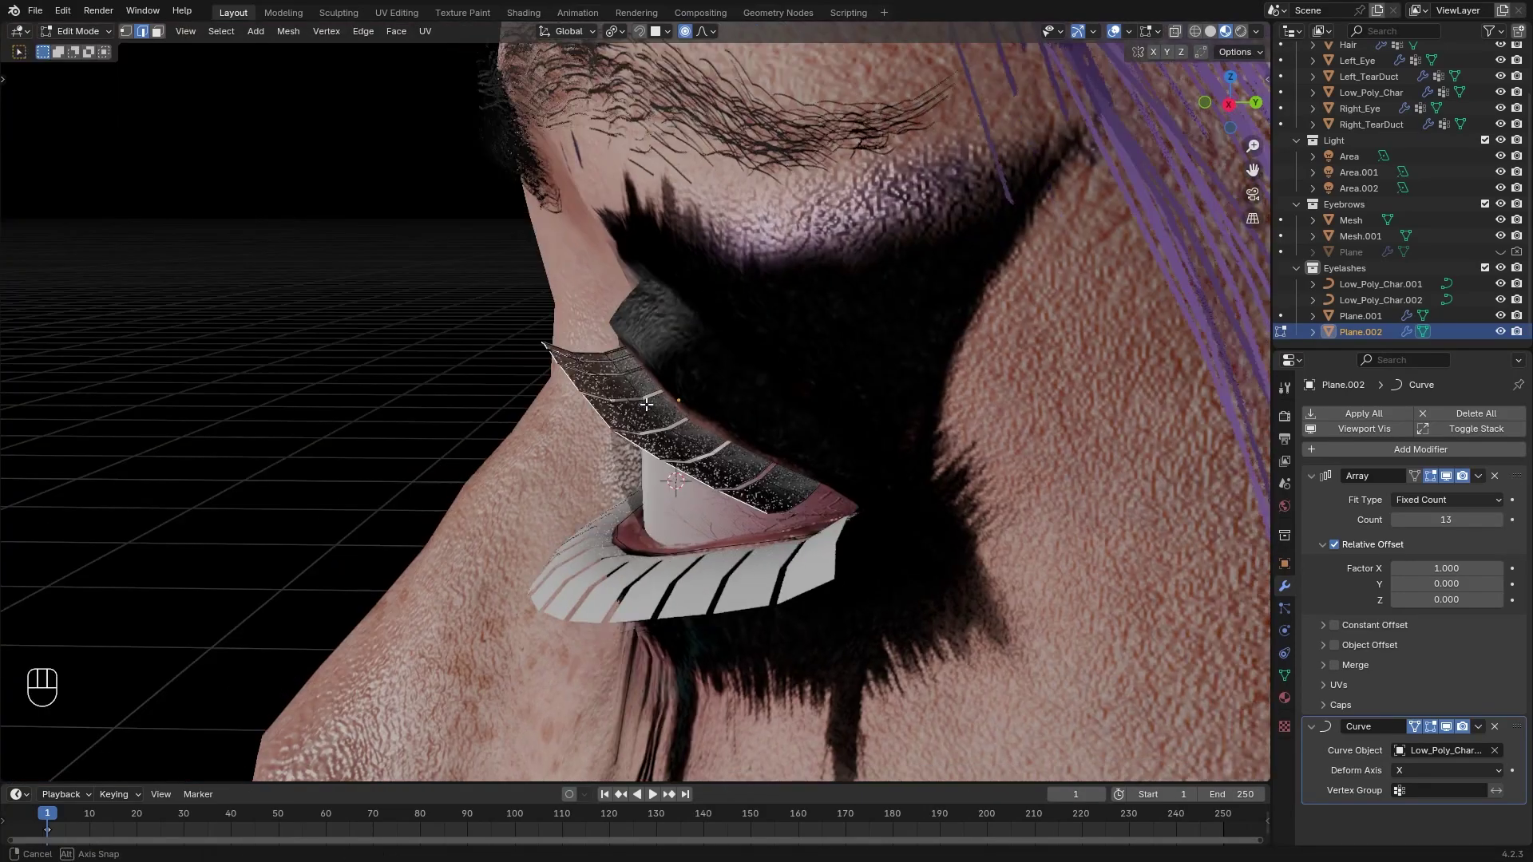
middle_drag(647, 405, 642, 392)
key(g)
key(z)
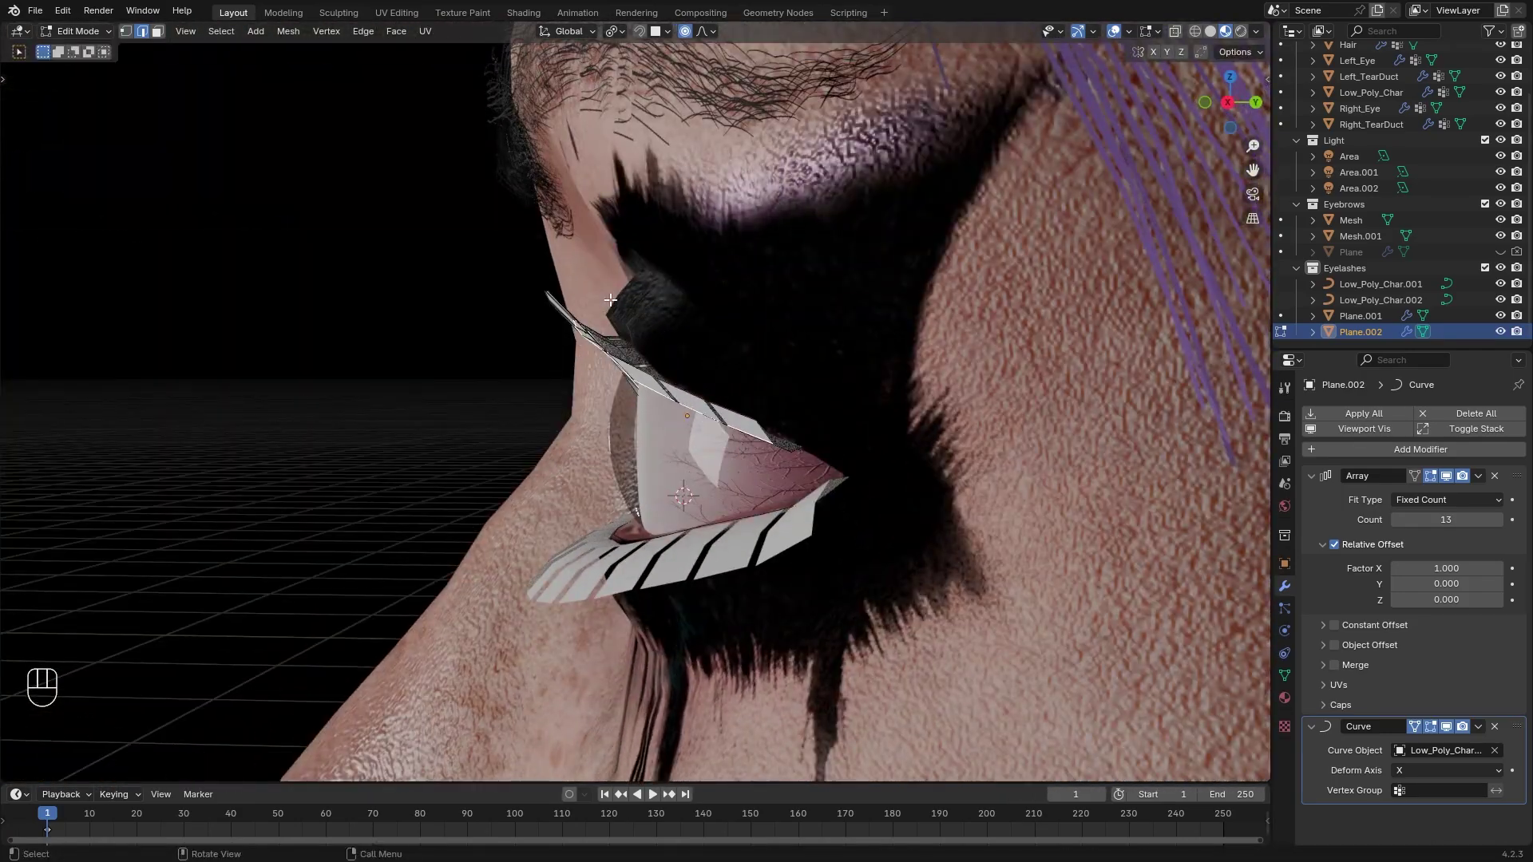
Adjust the upper cards' height and tilt with proportional editing so they fan upward from the lid, then leave Edit Mode
key(g)
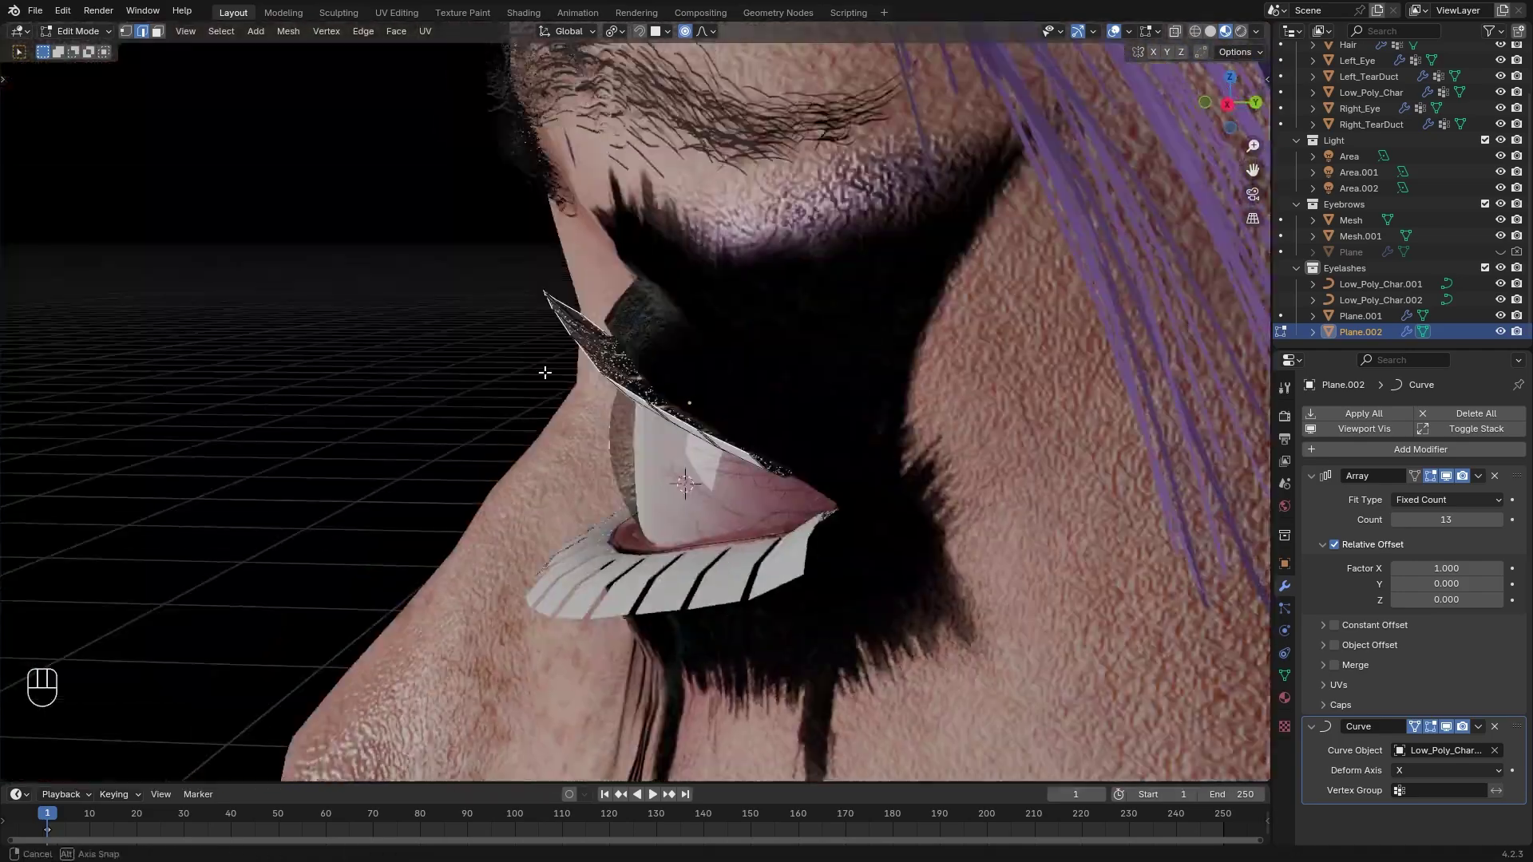
key(z)
key(r)
key(x)
key(y)
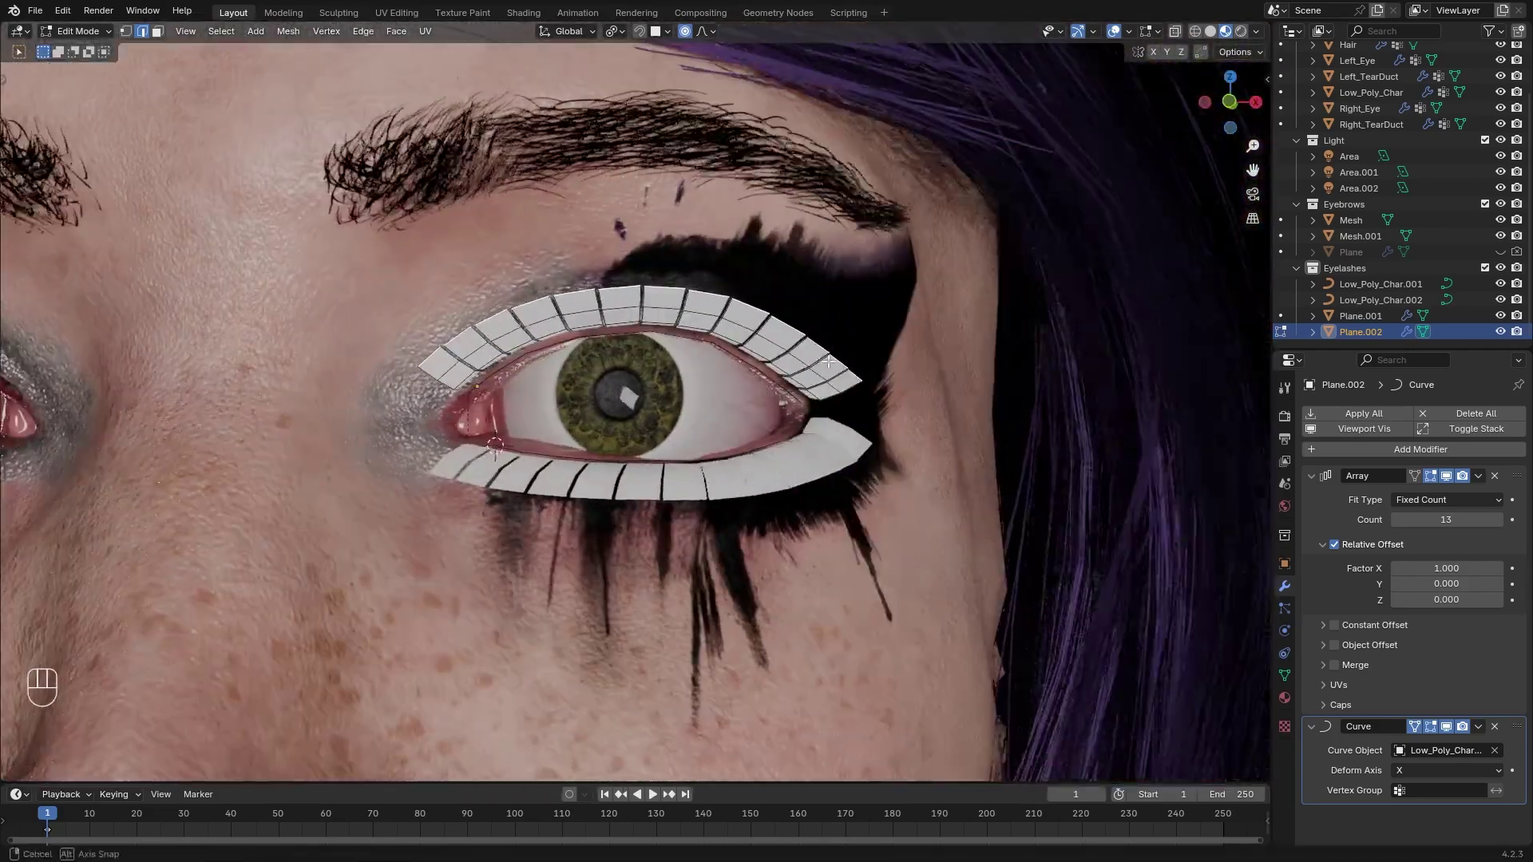
key(Tab)
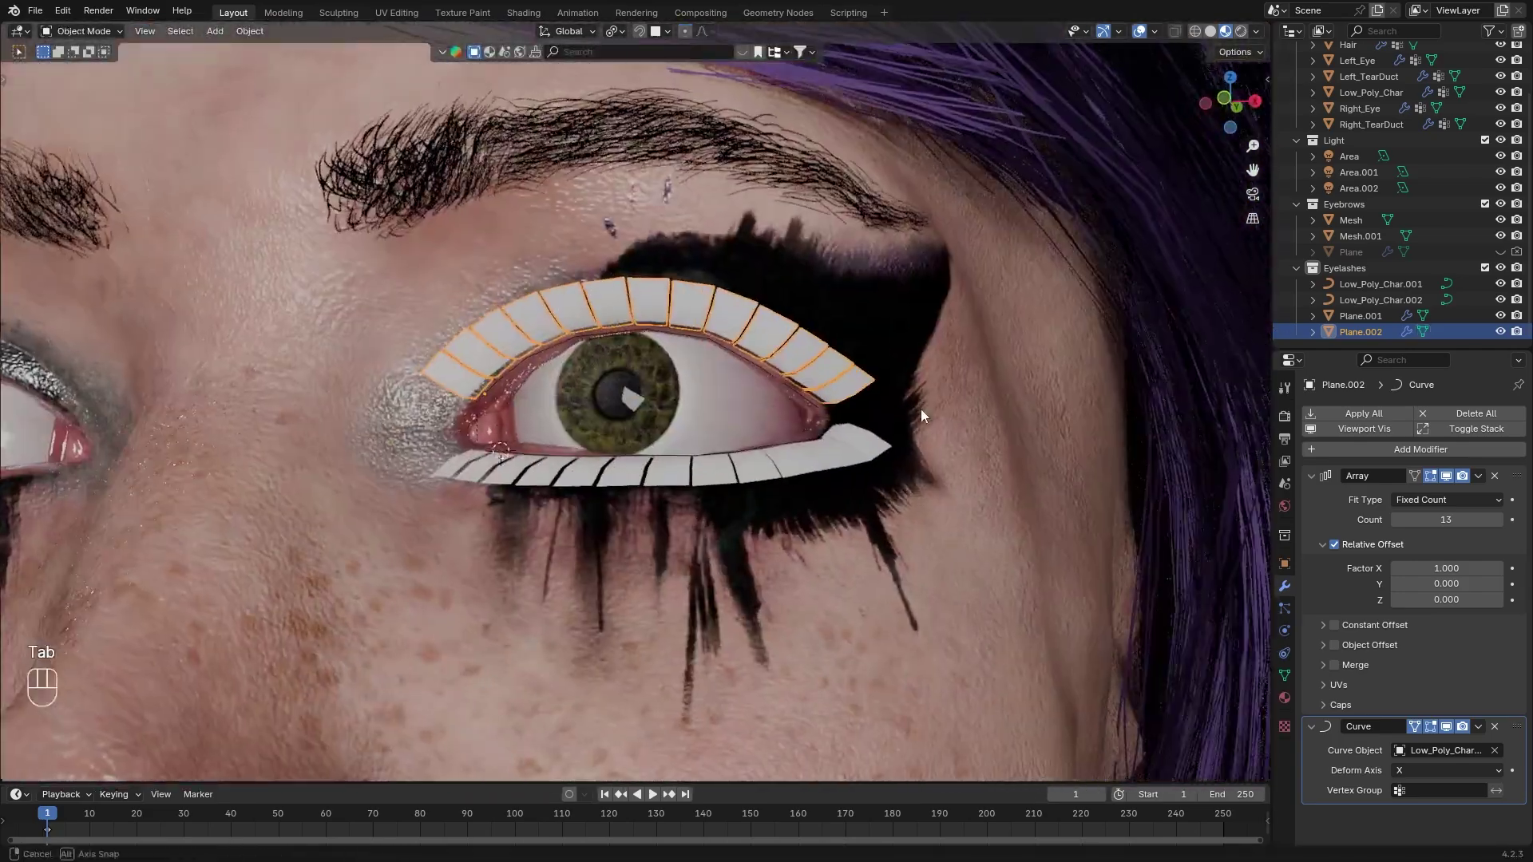
Open the Shader Editor in a second area beside the viewport and show the material settings of Plane.002
scroll(921, 414, down, 5)
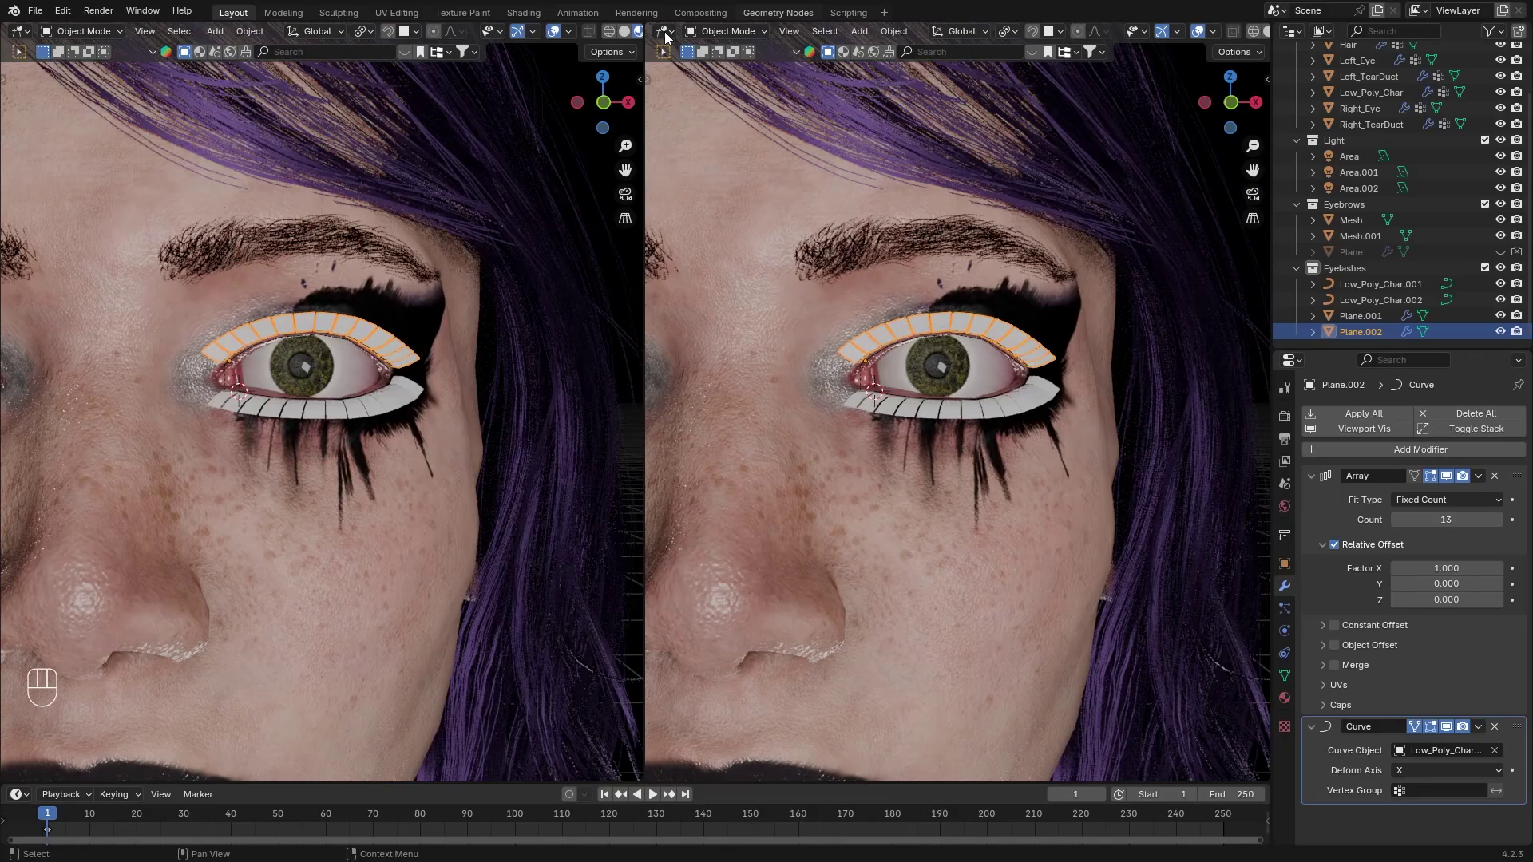
click(665, 30)
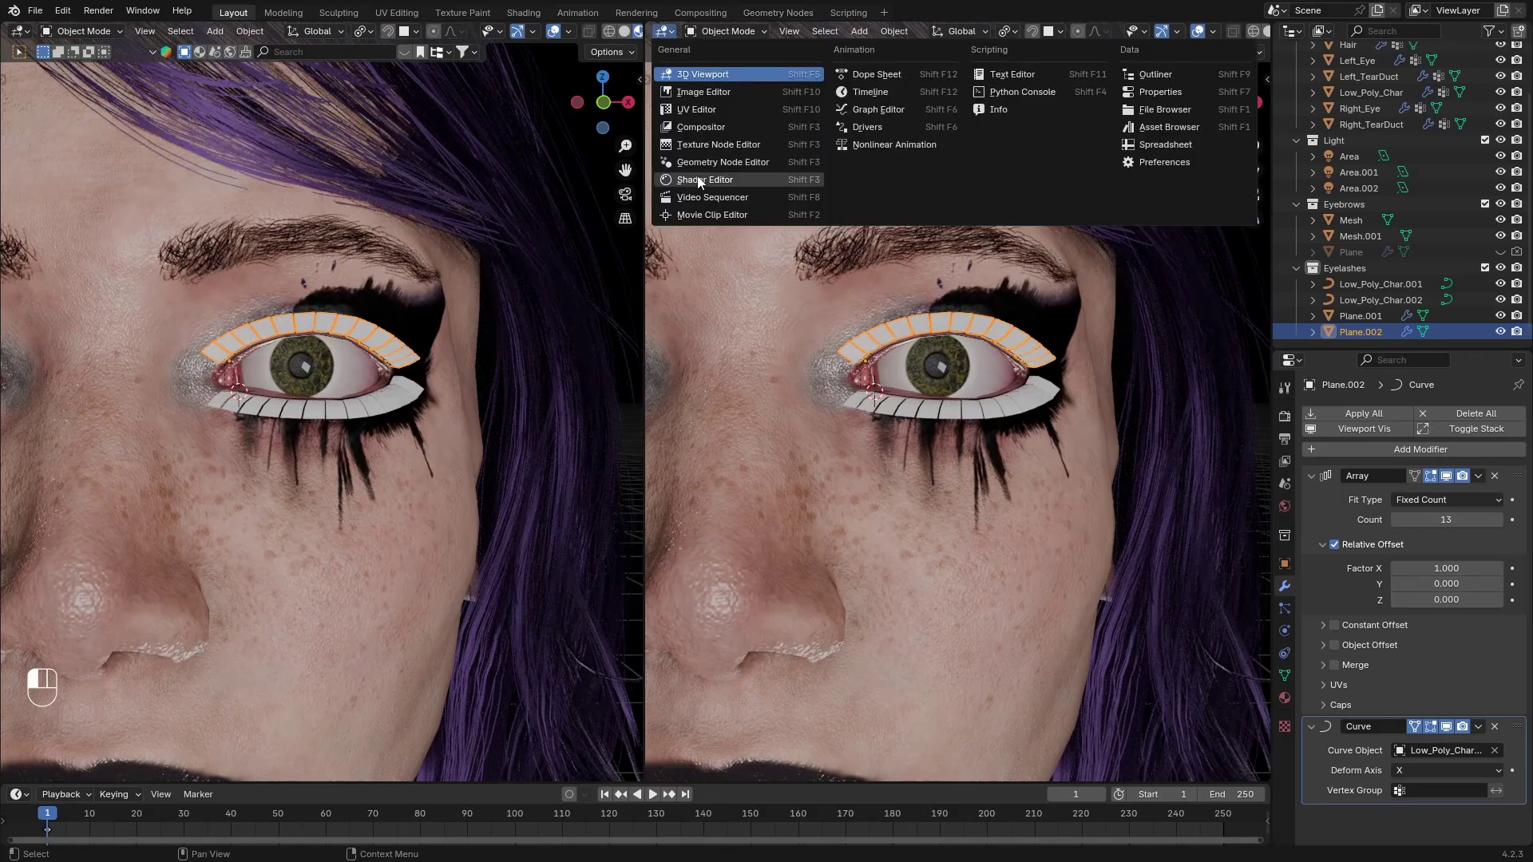
click(699, 181)
click(1285, 698)
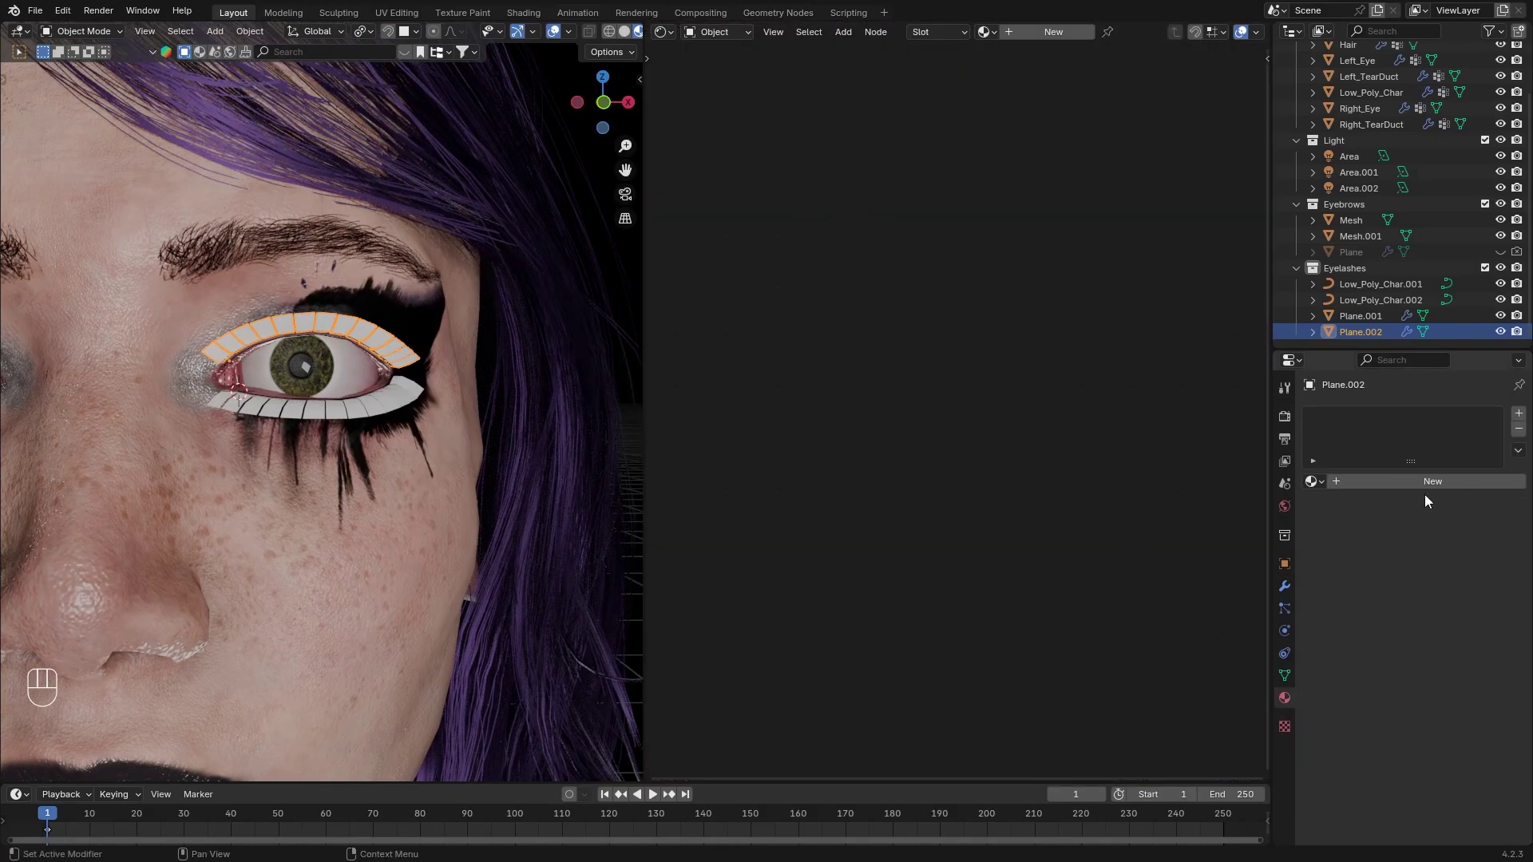
Create a new material named Eyelashes for Plane.002 and hide both eyelid curves
click(1432, 481)
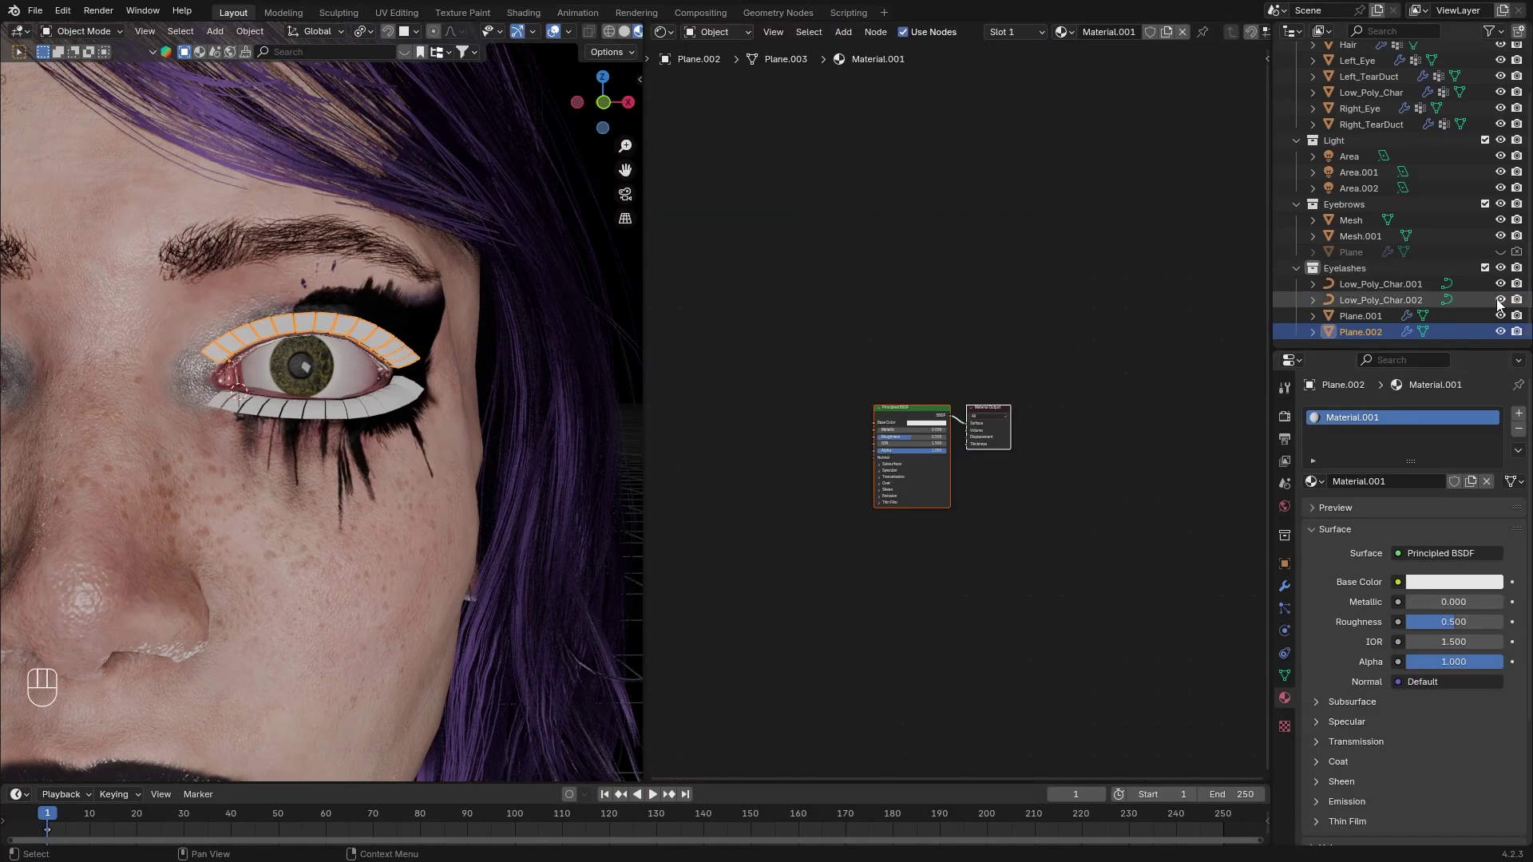
click(1393, 480)
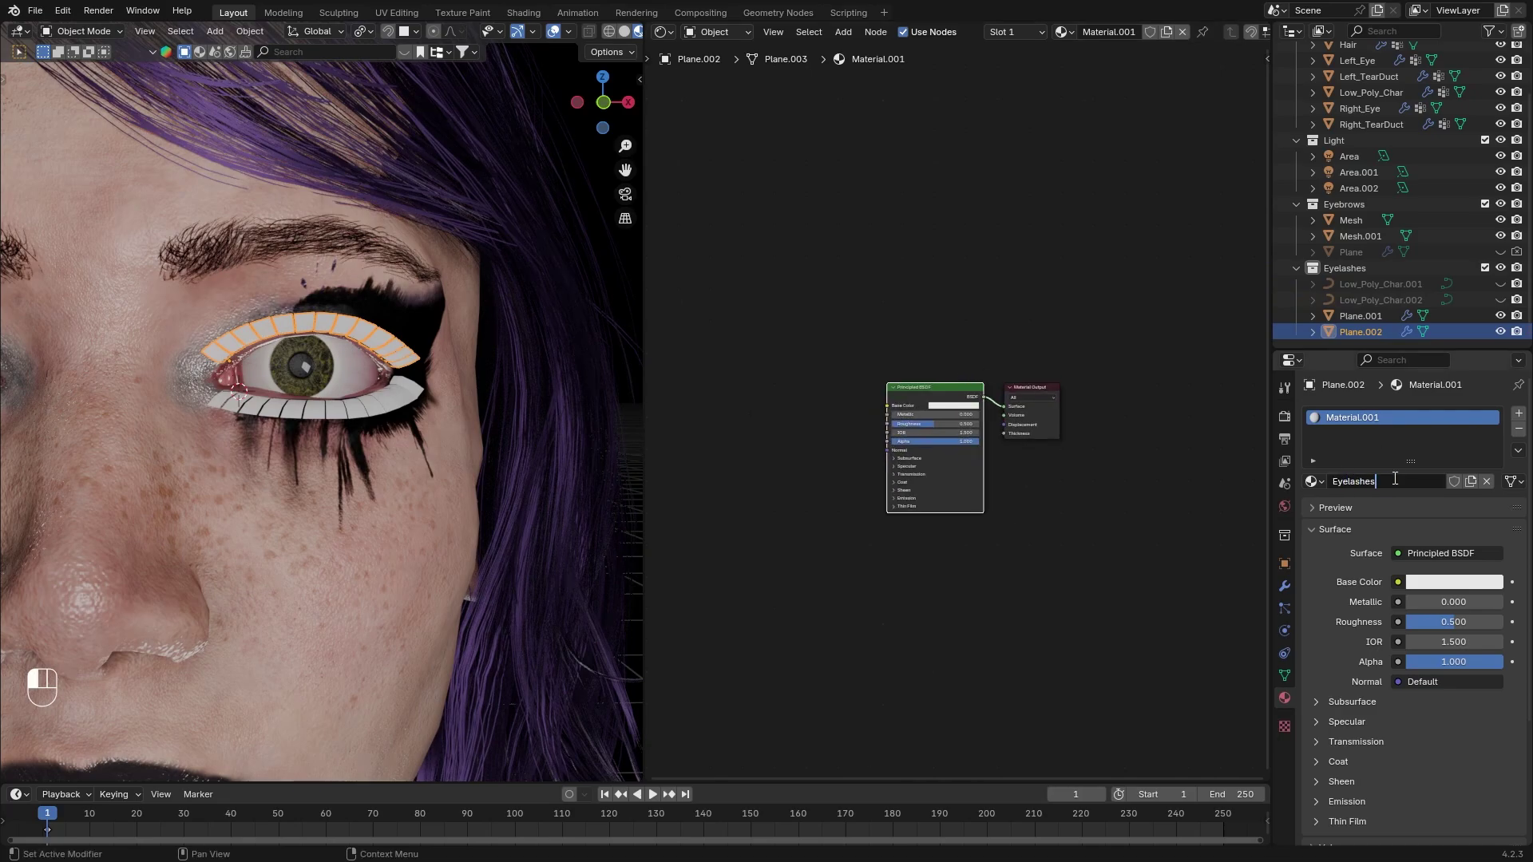
Split the node editor area in two horizontally and turn the upper half into a UV Editor
drag(1265, 34, 1265, 367)
click(668, 32)
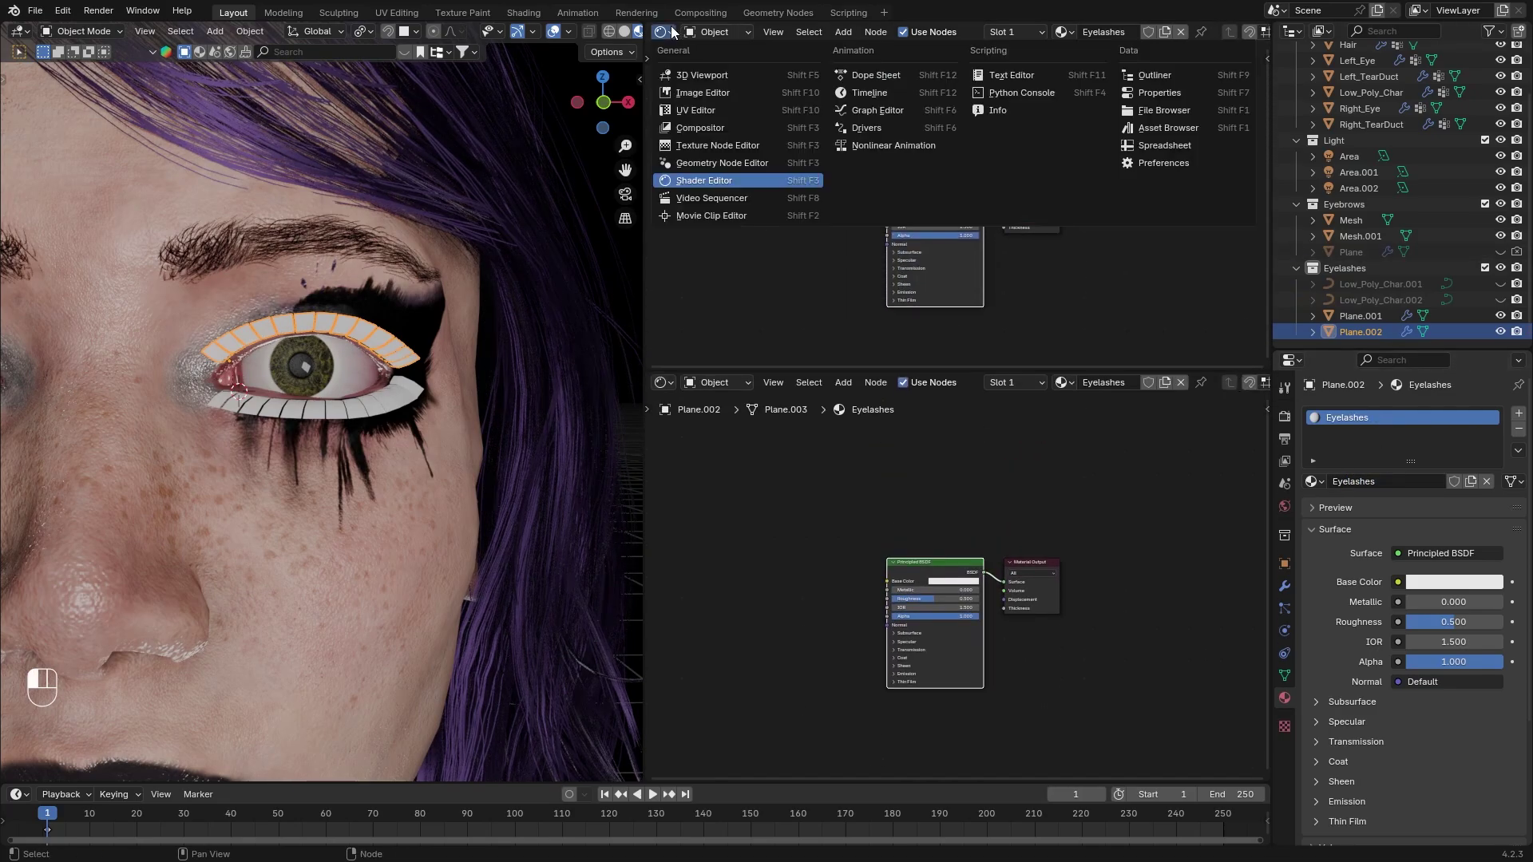
click(691, 112)
Add an Image Texture node beside the Principled BSDF and set the material's Base Color to red
key(shift+a)
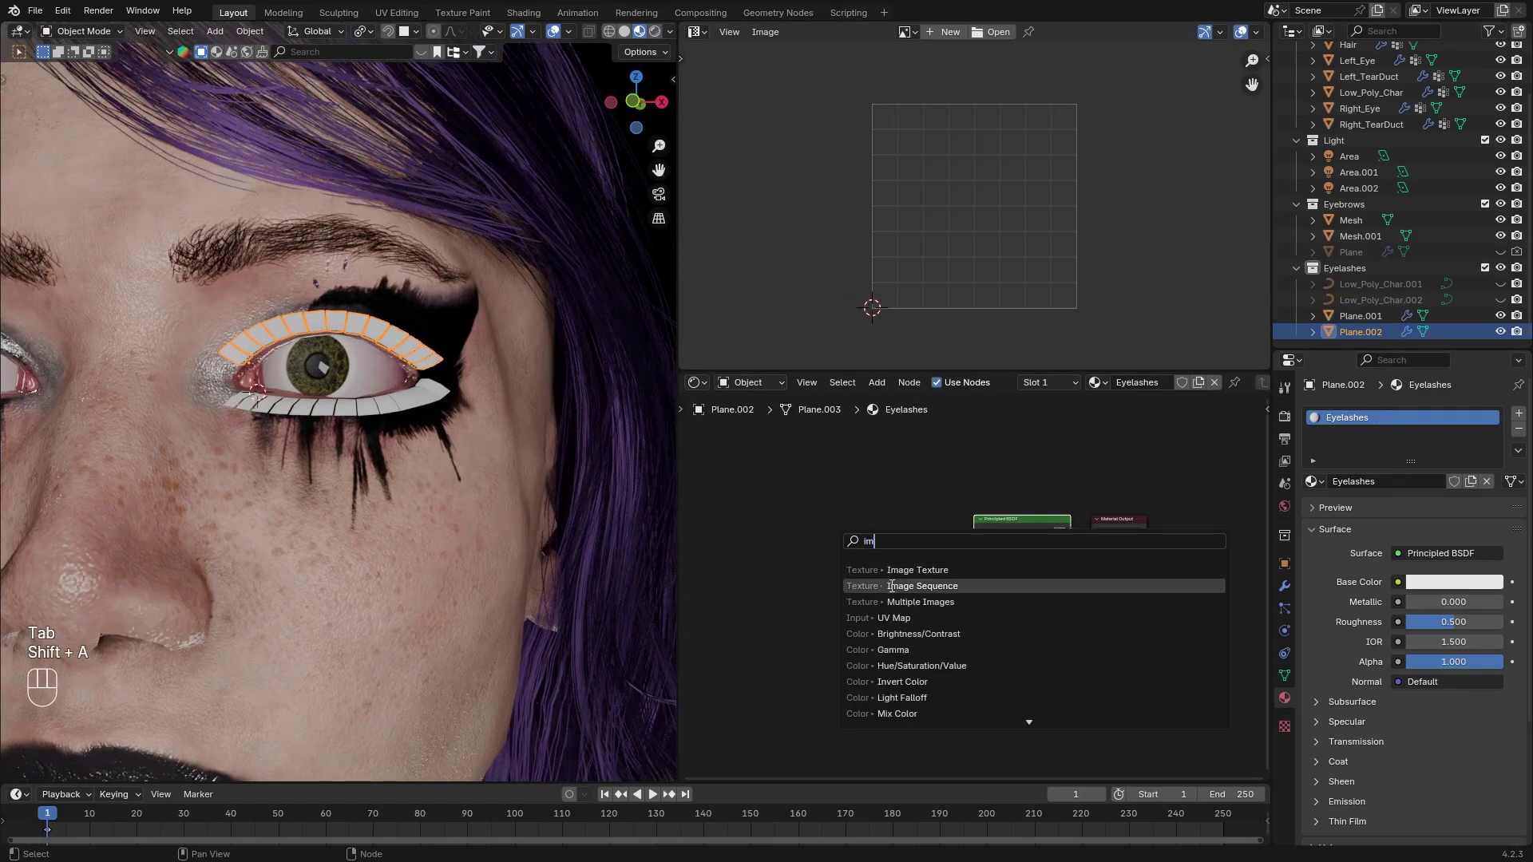
click(834, 591)
click(778, 581)
scroll(958, 526, up, 4)
middle_drag(1025, 538, 1037, 503)
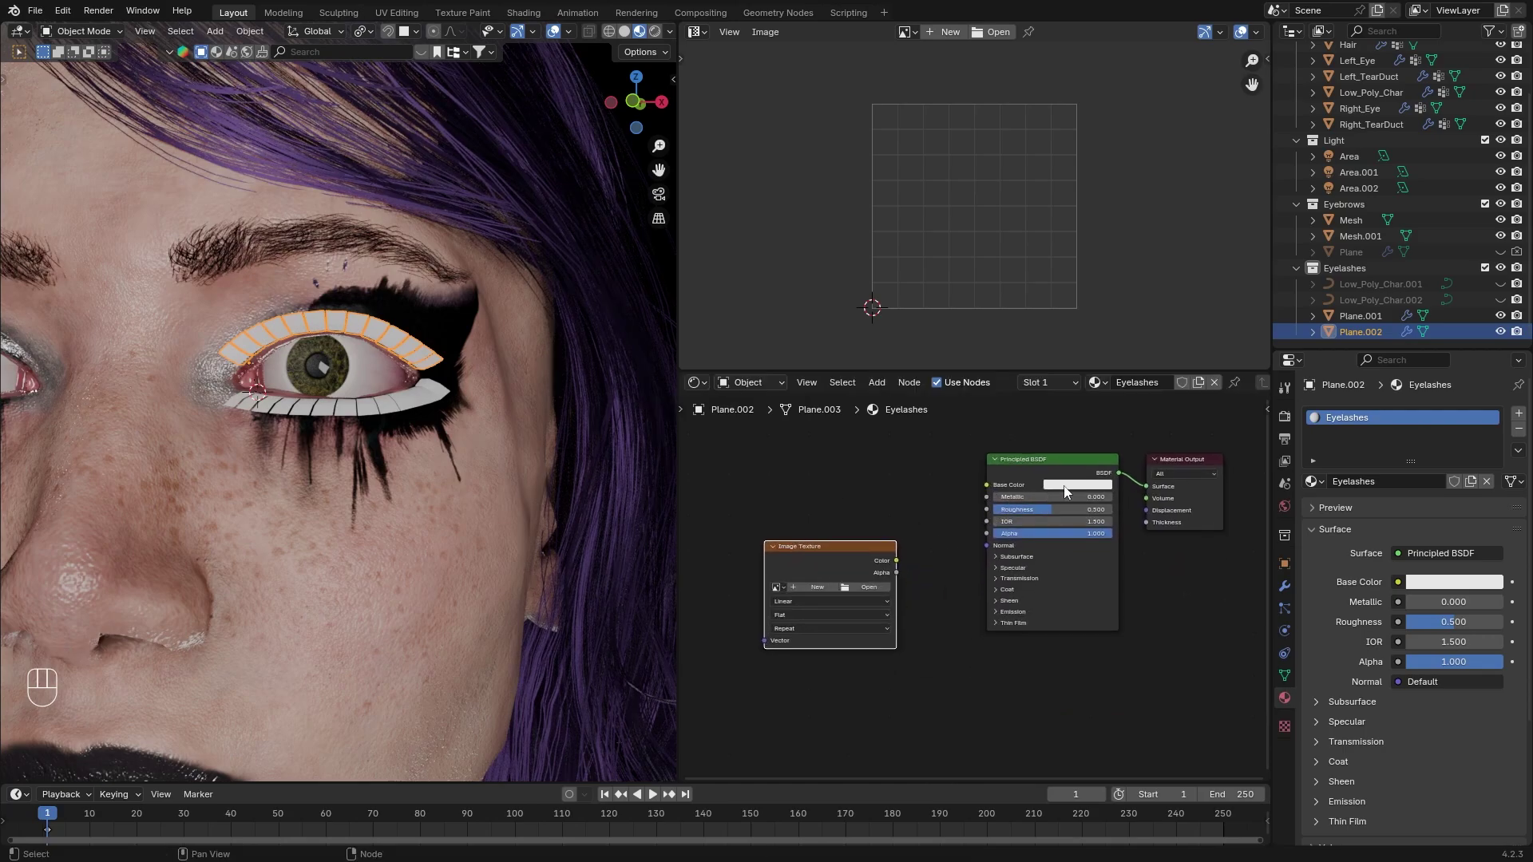
click(1065, 486)
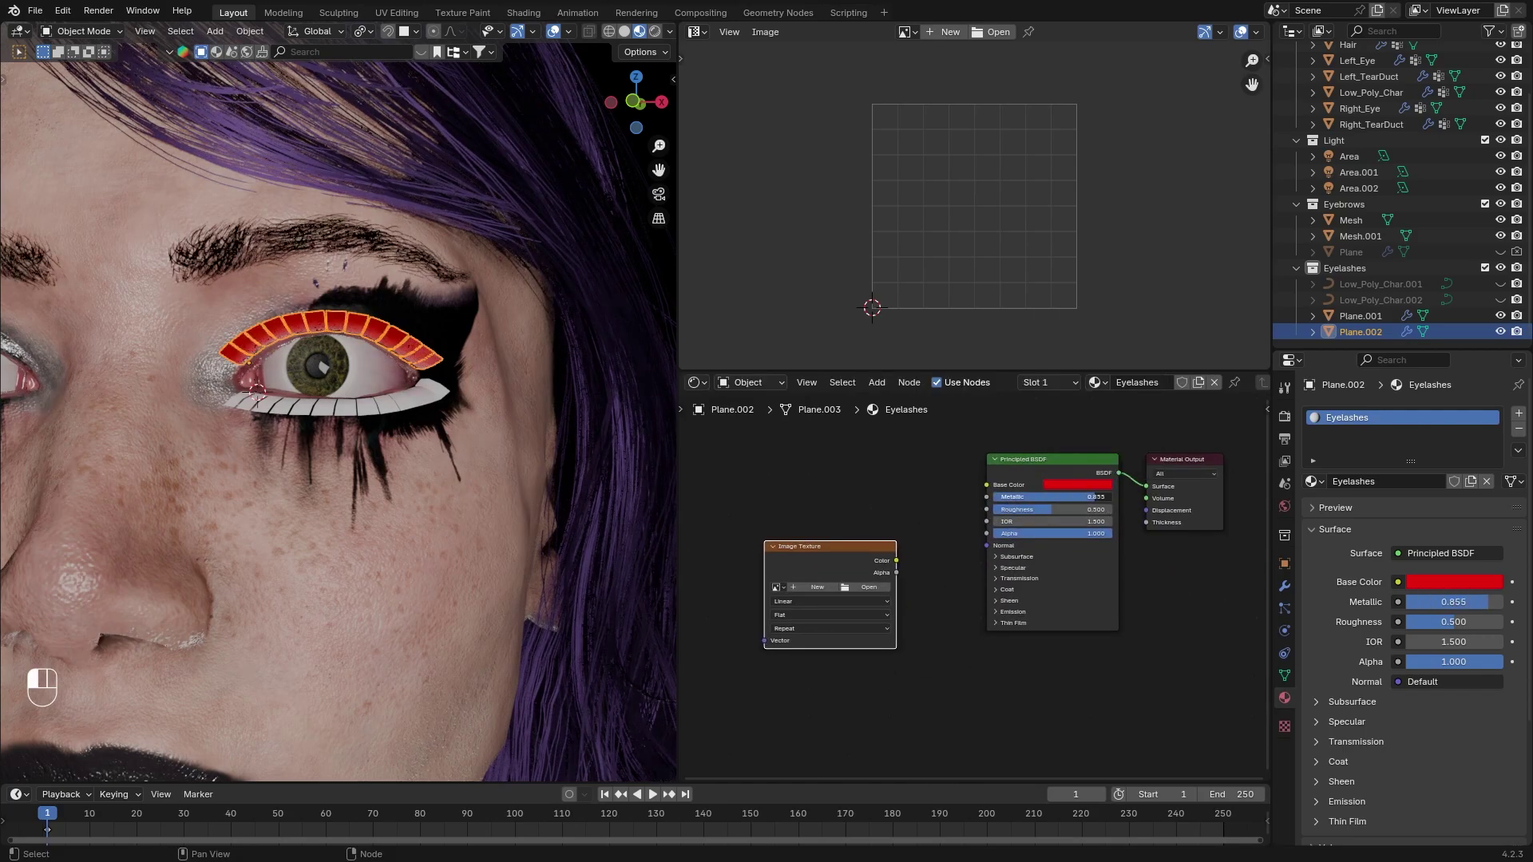
Assign the existing Eyelashes material to the lower-lid cards, Plane.001
click(449, 398)
click(1312, 483)
click(1349, 550)
Load Eyelashes_Alpha.png into the Image Texture node as Non-Color and connect its Color output to the Principled BSDF Alpha
click(855, 543)
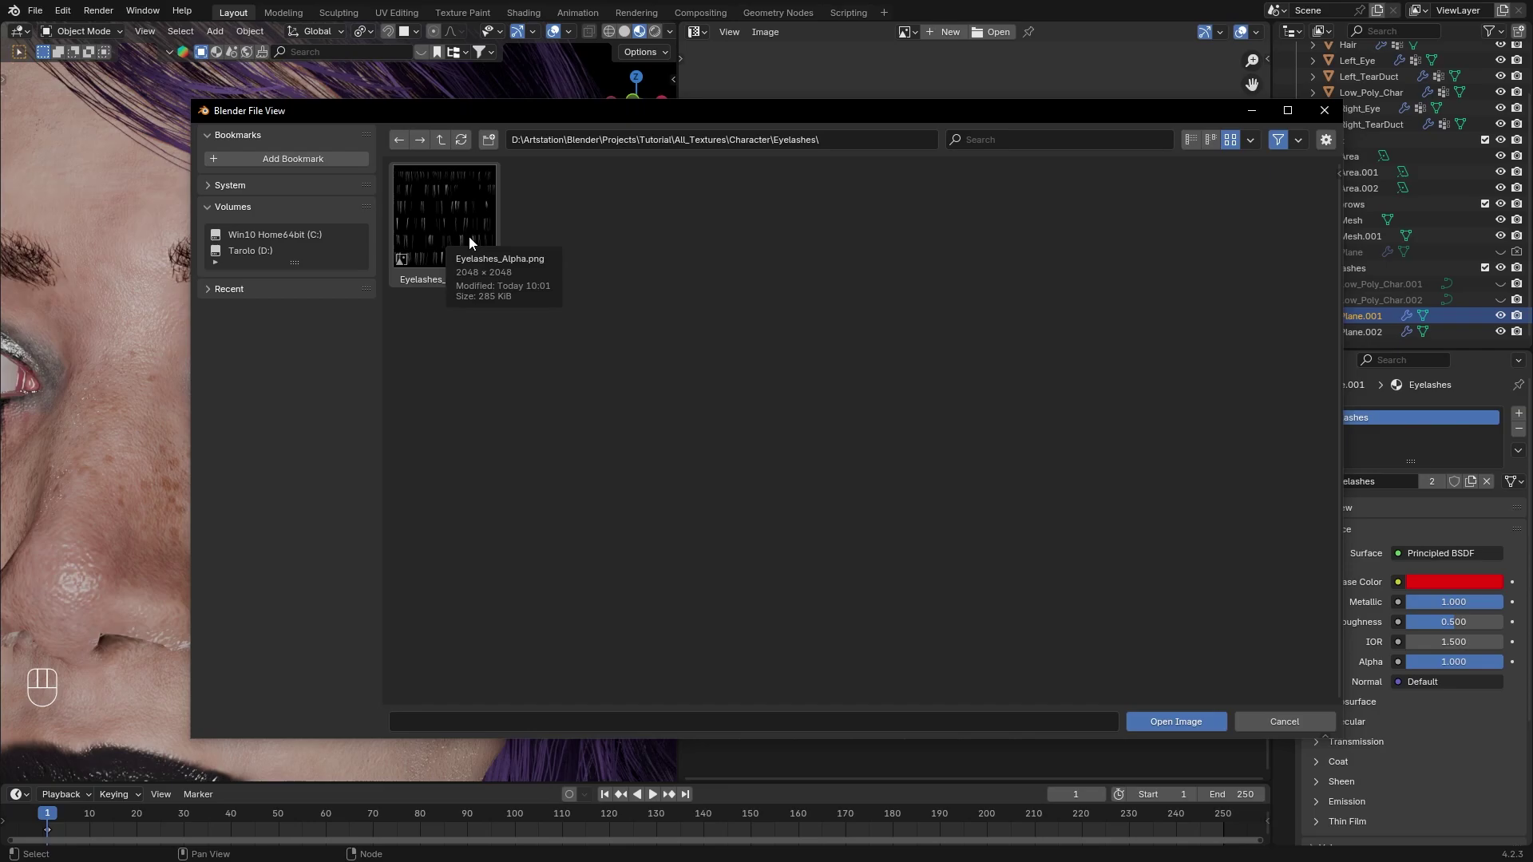
click(468, 237)
click(1176, 721)
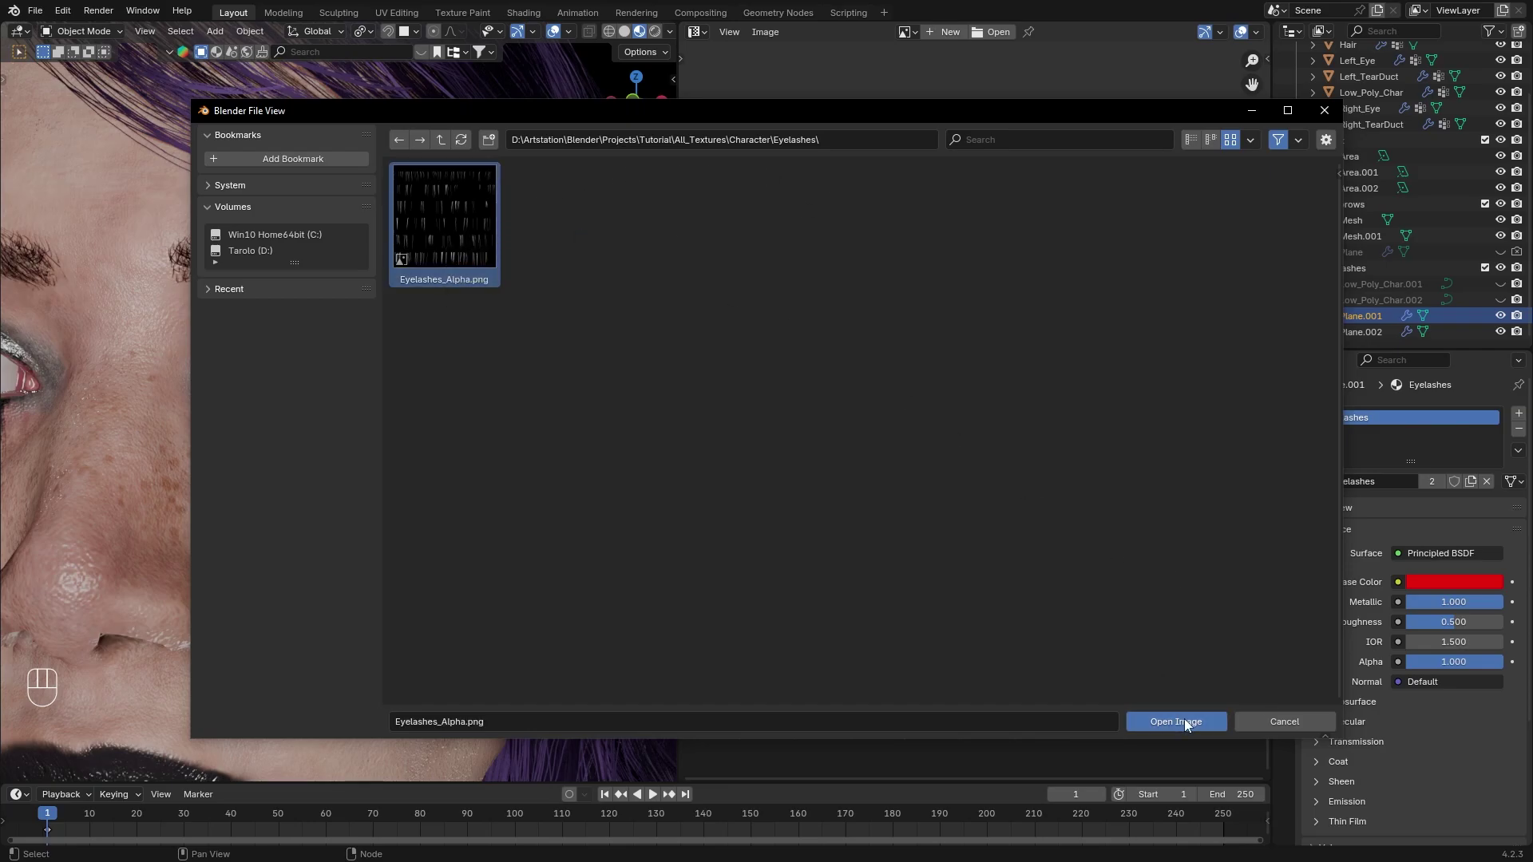
click(814, 612)
click(916, 728)
scroll(904, 500, up, 1)
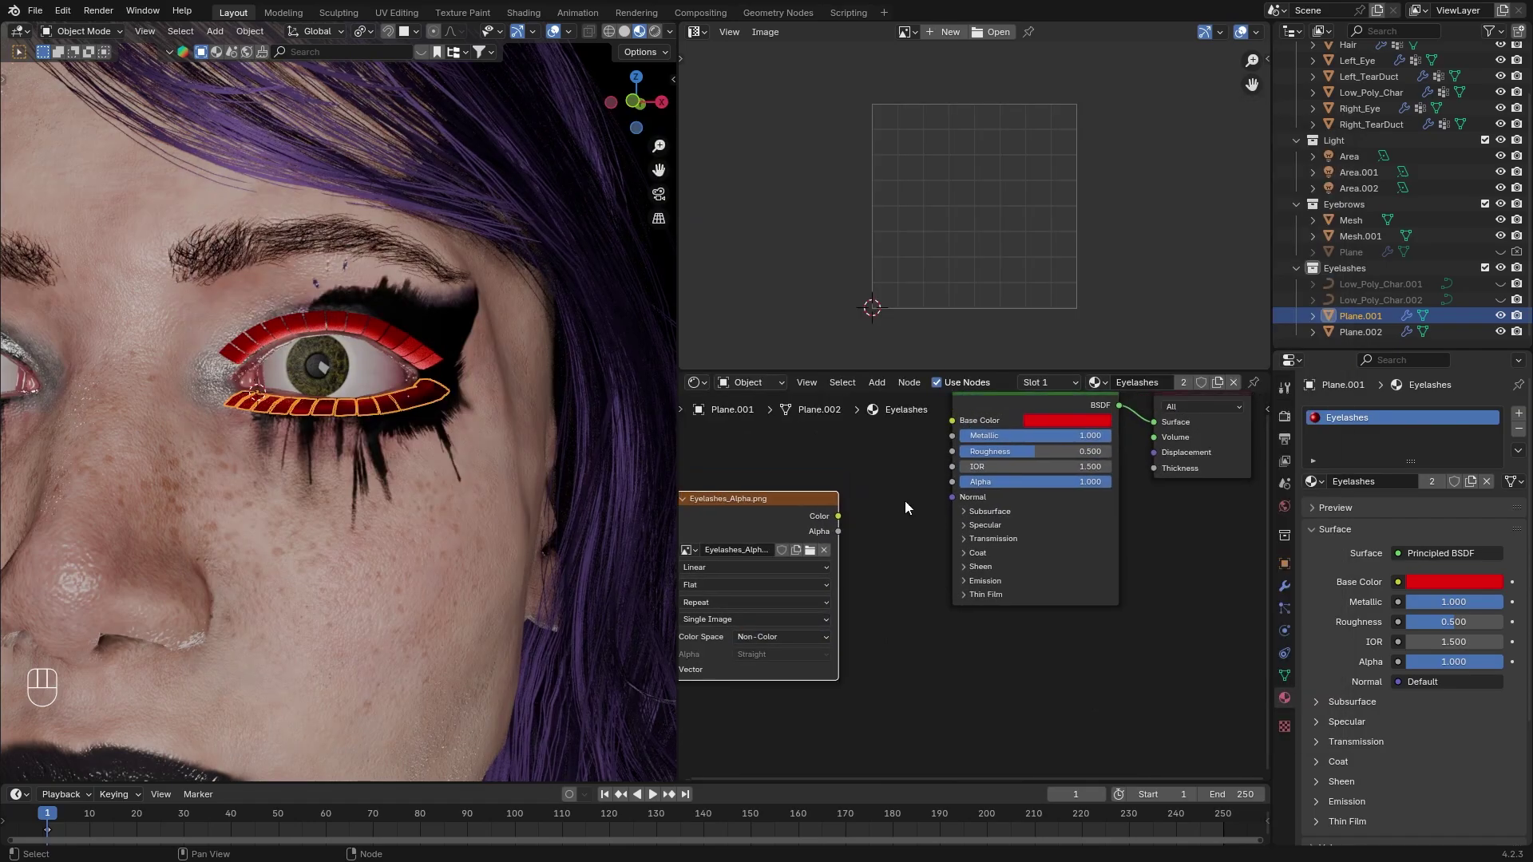
drag(837, 516, 952, 481)
Select the whole lower card mesh in Edit Mode, disable proportional editing for UVs, and shrink its UVs to a small block
scroll(405, 577, up, 4)
key(Tab)
key(a)
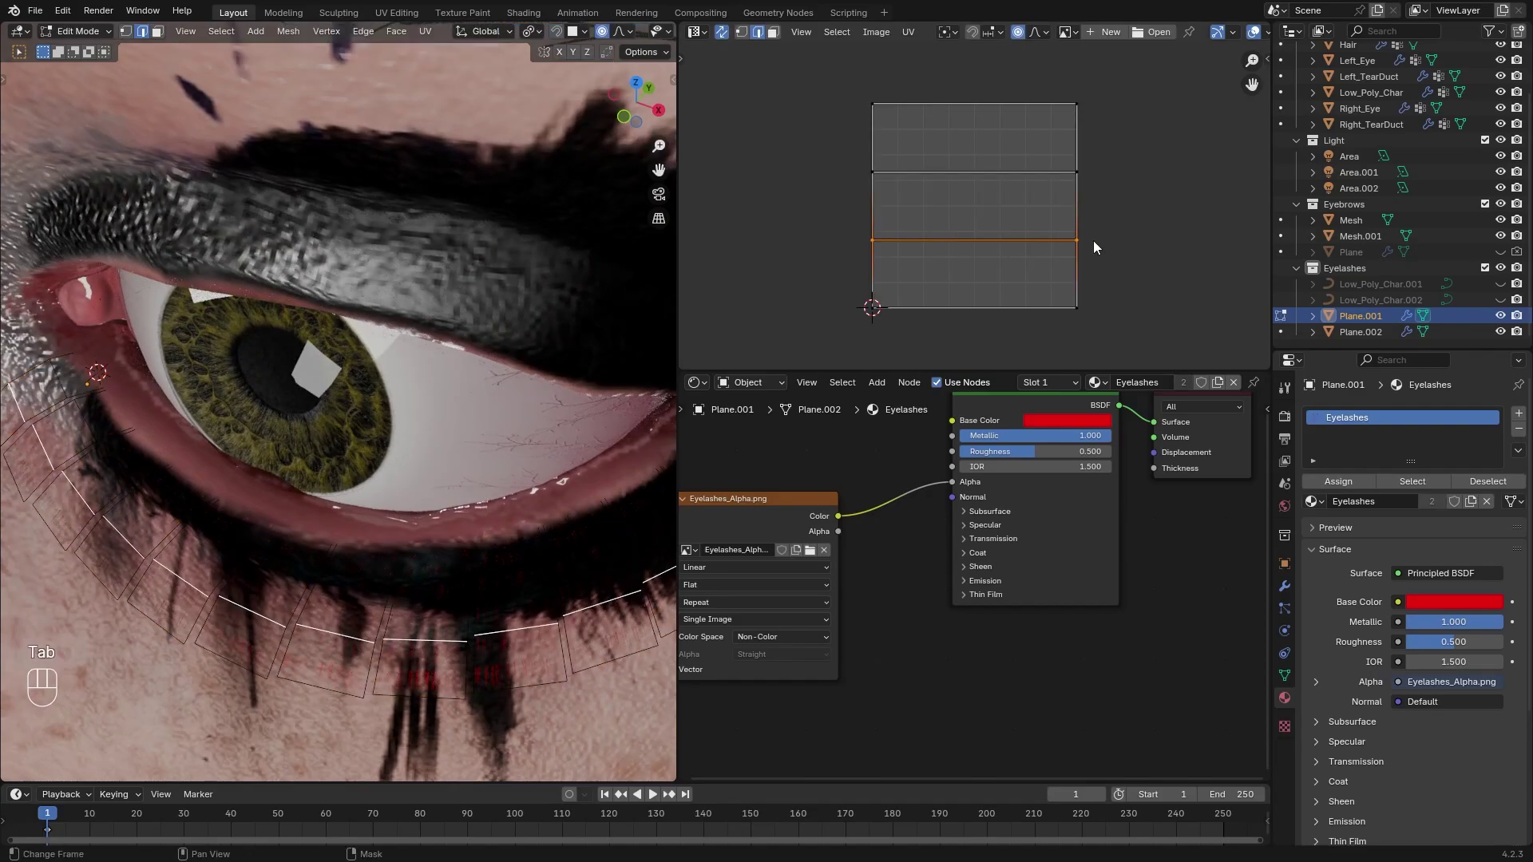
scroll(1095, 264, down, 7)
scroll(1113, 275, up, 5)
key(s)
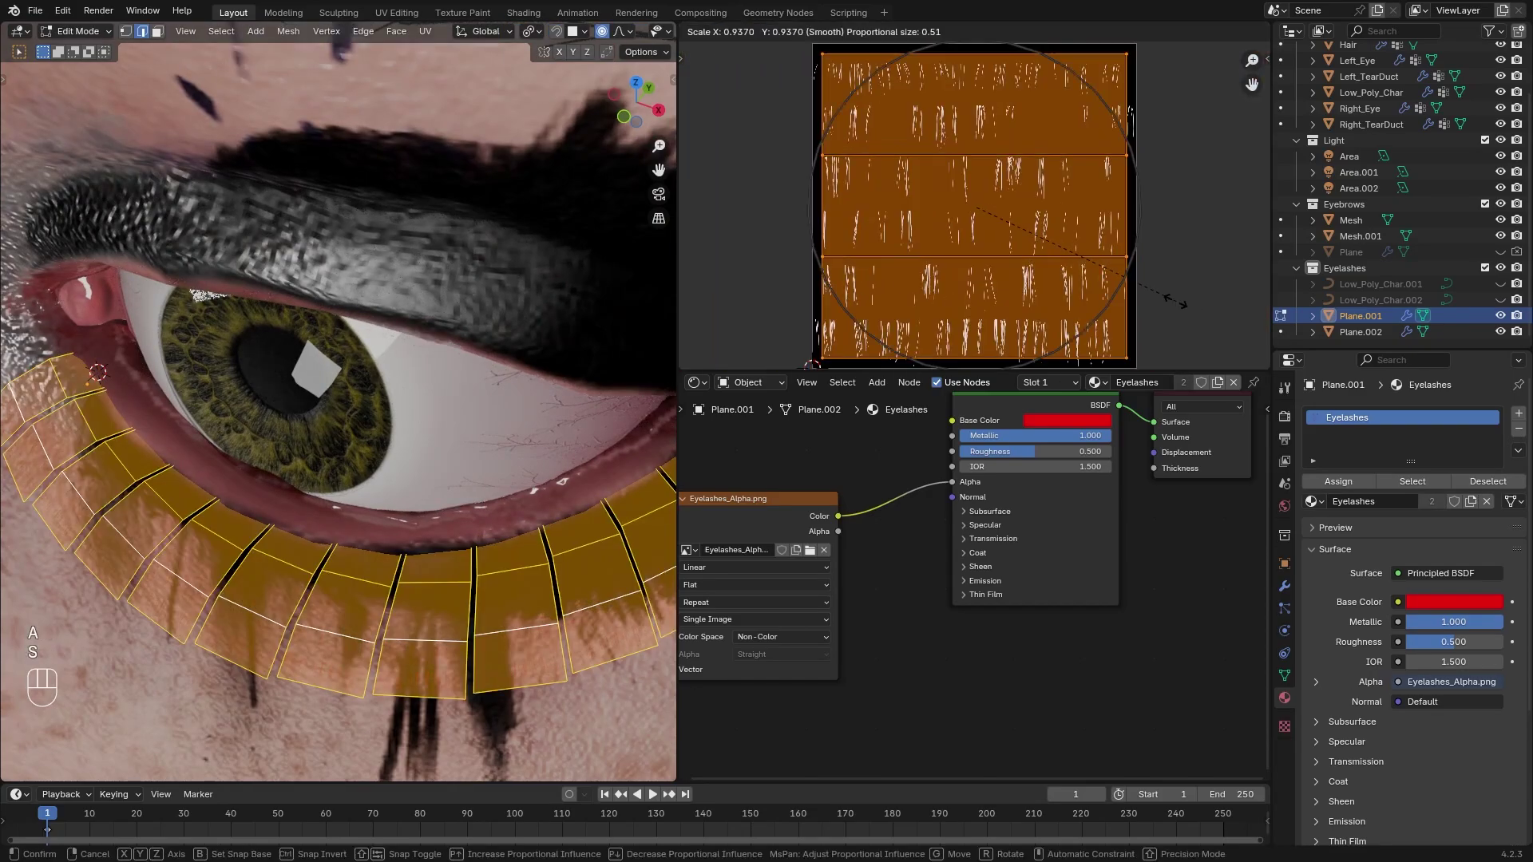
right_click(1198, 302)
key(o)
key(s)
click(1013, 214)
Fine-tune the size of the lower card's UV block and move it over a lash clump in the texture's bottom row
key(g)
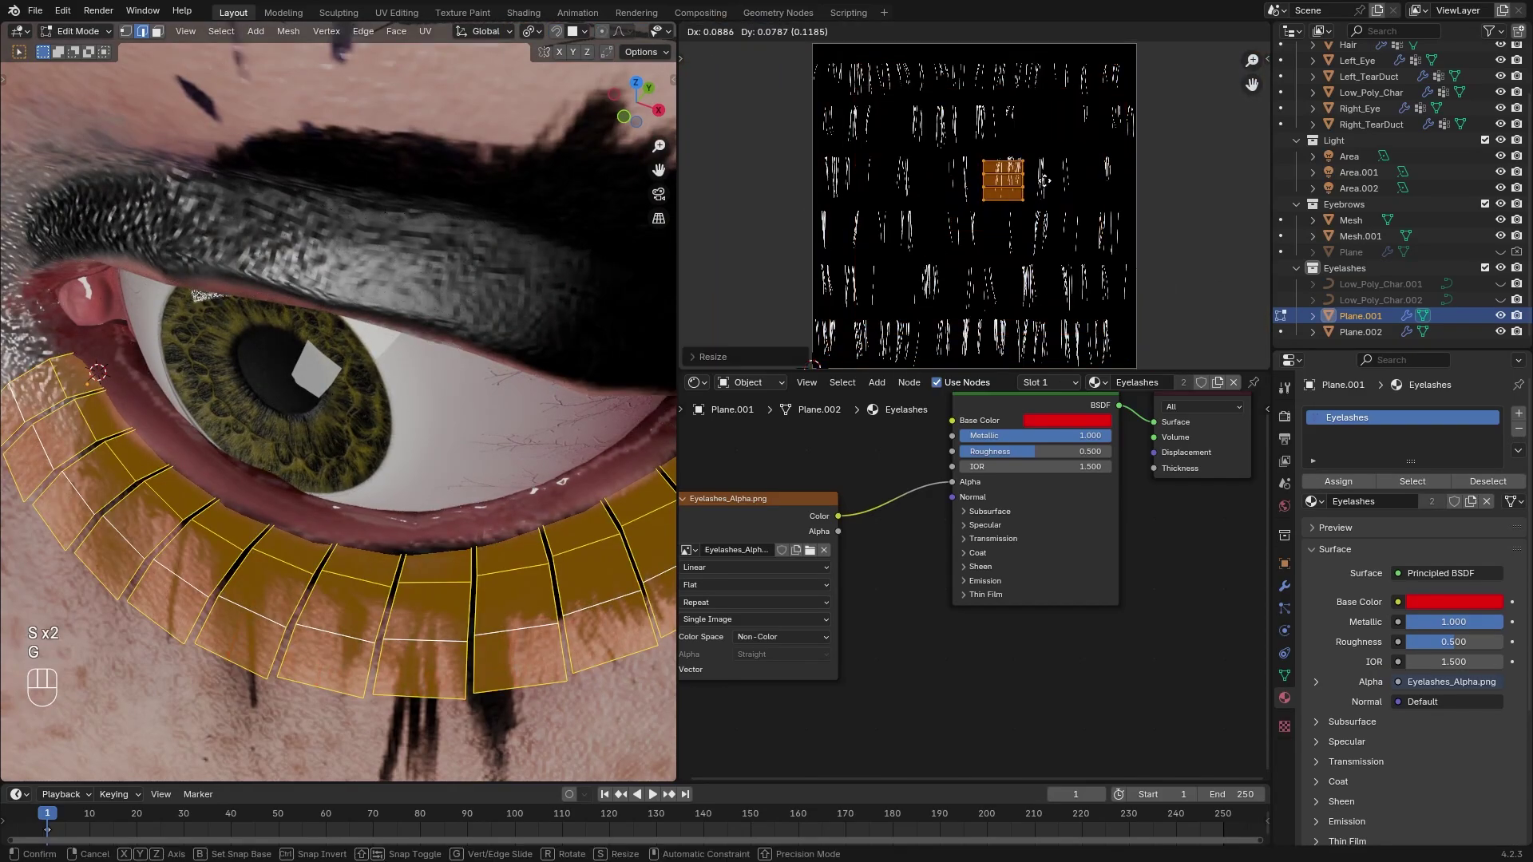
click(1056, 189)
key(s)
click(1075, 220)
middle_drag(1078, 229, 1046, 144)
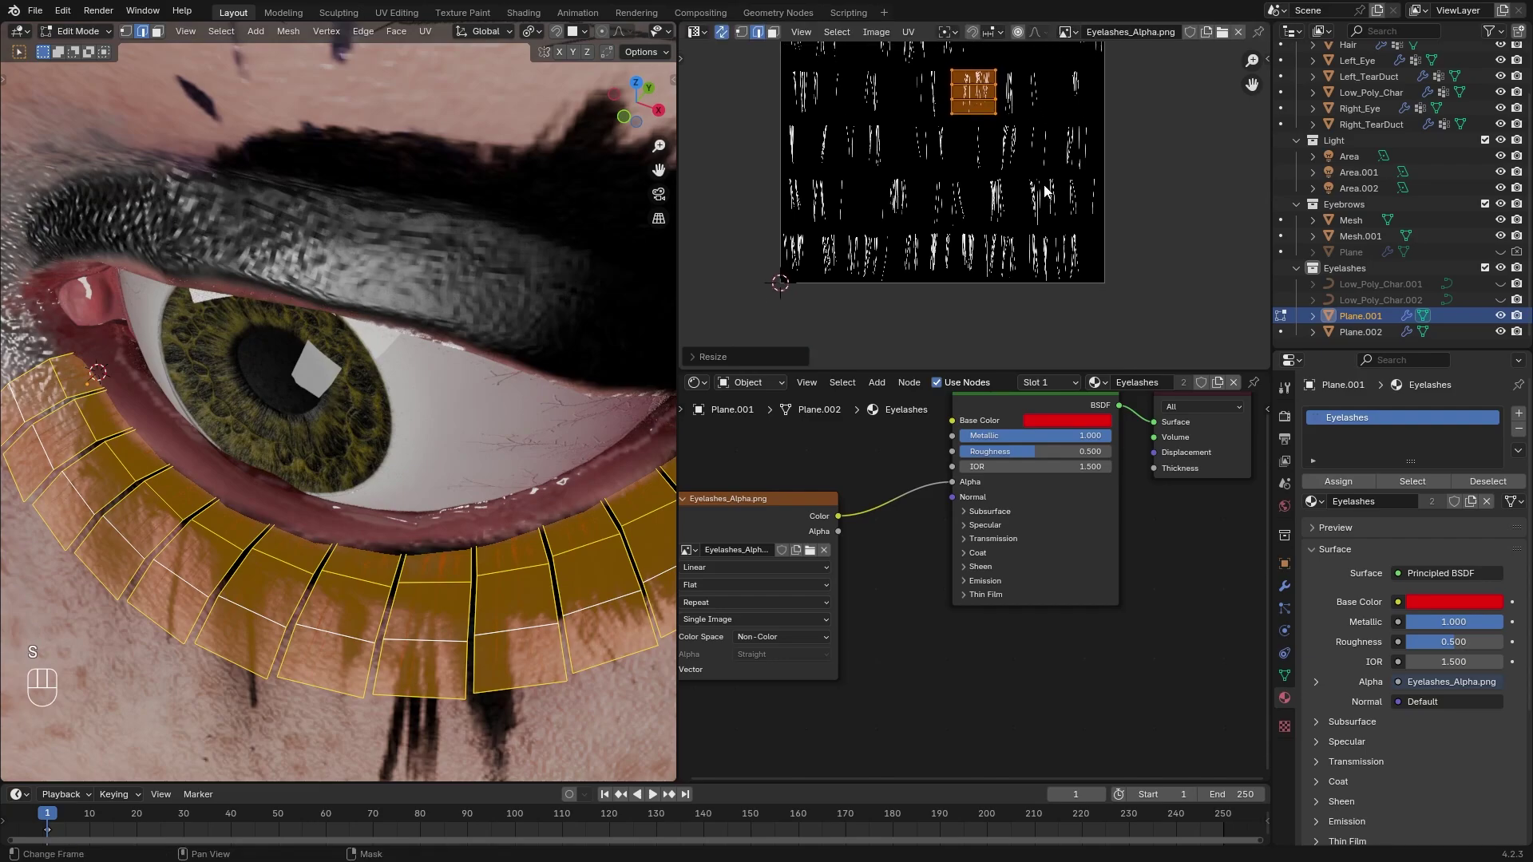
key(g)
click(1065, 298)
Hide the viewport overlays and set the Eyelashes material's Metallic value to 0
scroll(479, 399, down, 3)
scroll(582, 32, down, 4)
click(593, 32)
scroll(479, 384, up, 3)
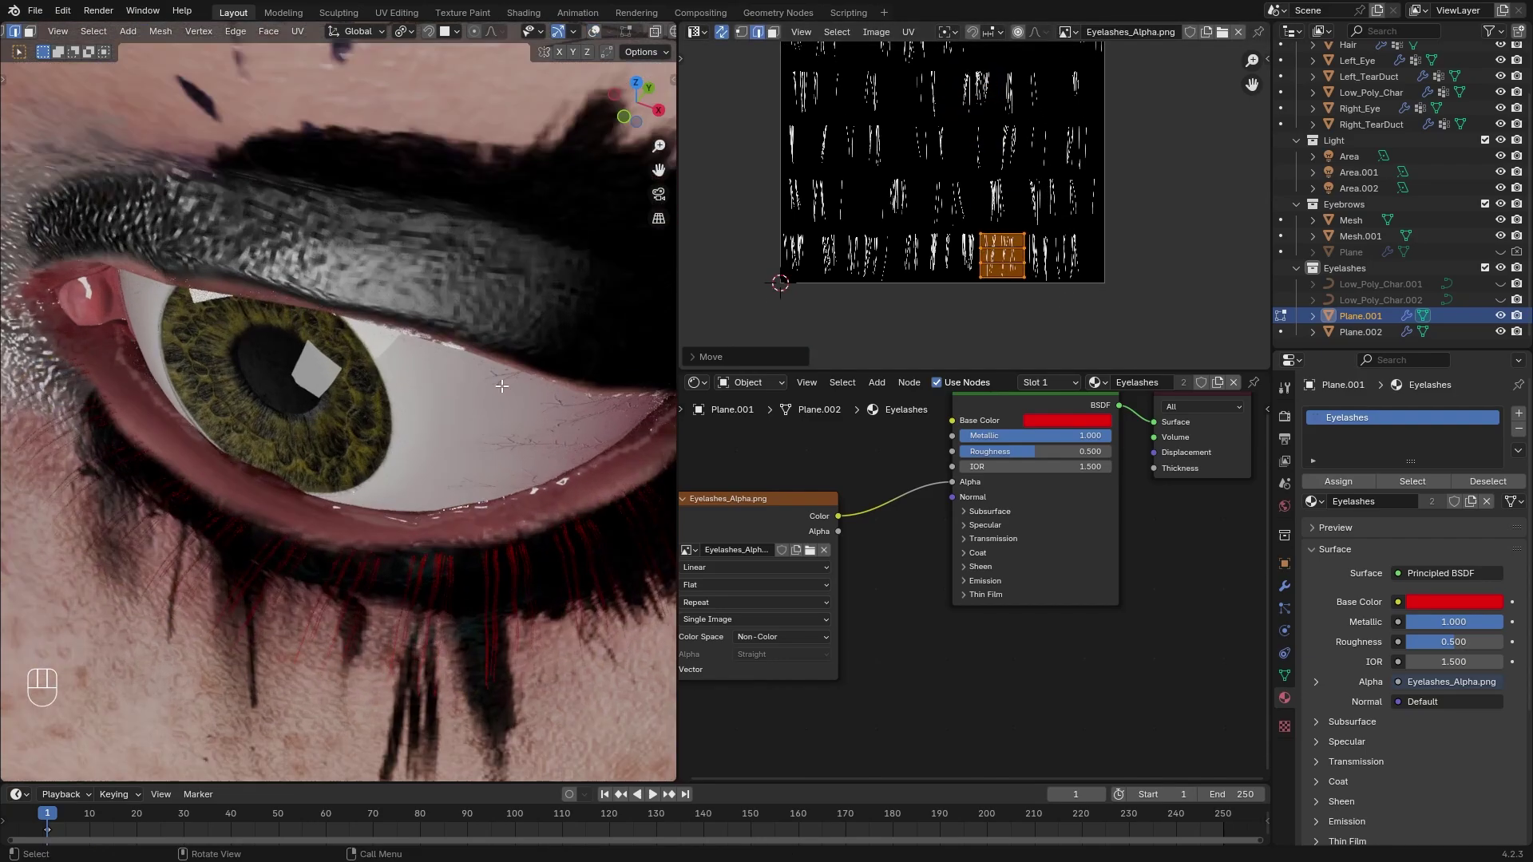
middle_drag(439, 495, 504, 477)
drag(1053, 436, 961, 436)
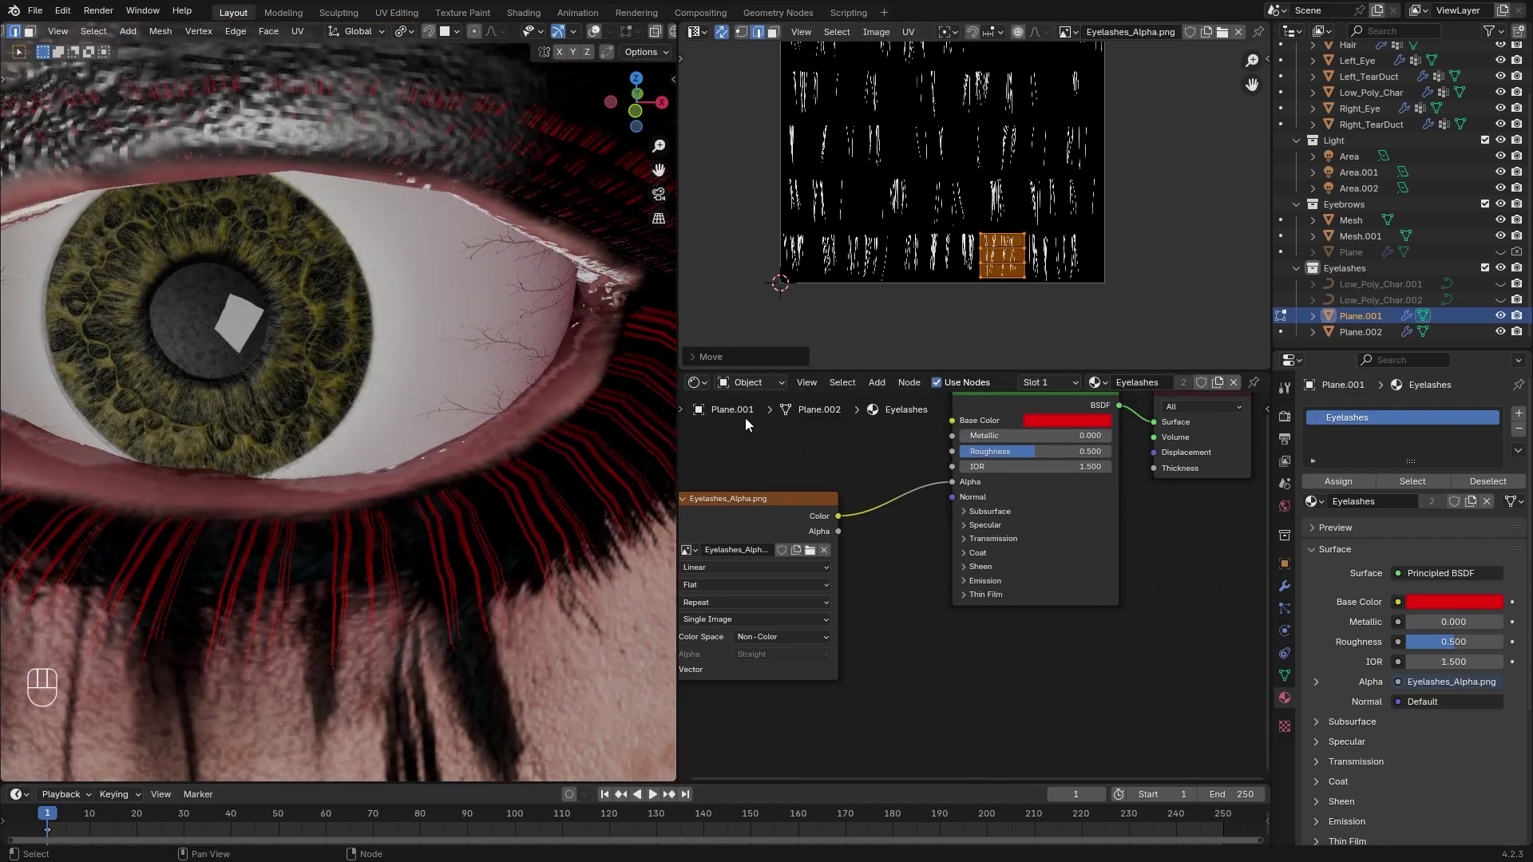
Switch to editing the upper-lid cards, Plane.002, and shrink their UVs to a small block
scroll(558, 476, down, 4)
key(Tab)
click(444, 289)
key(Tab)
middle_drag(469, 319, 452, 247)
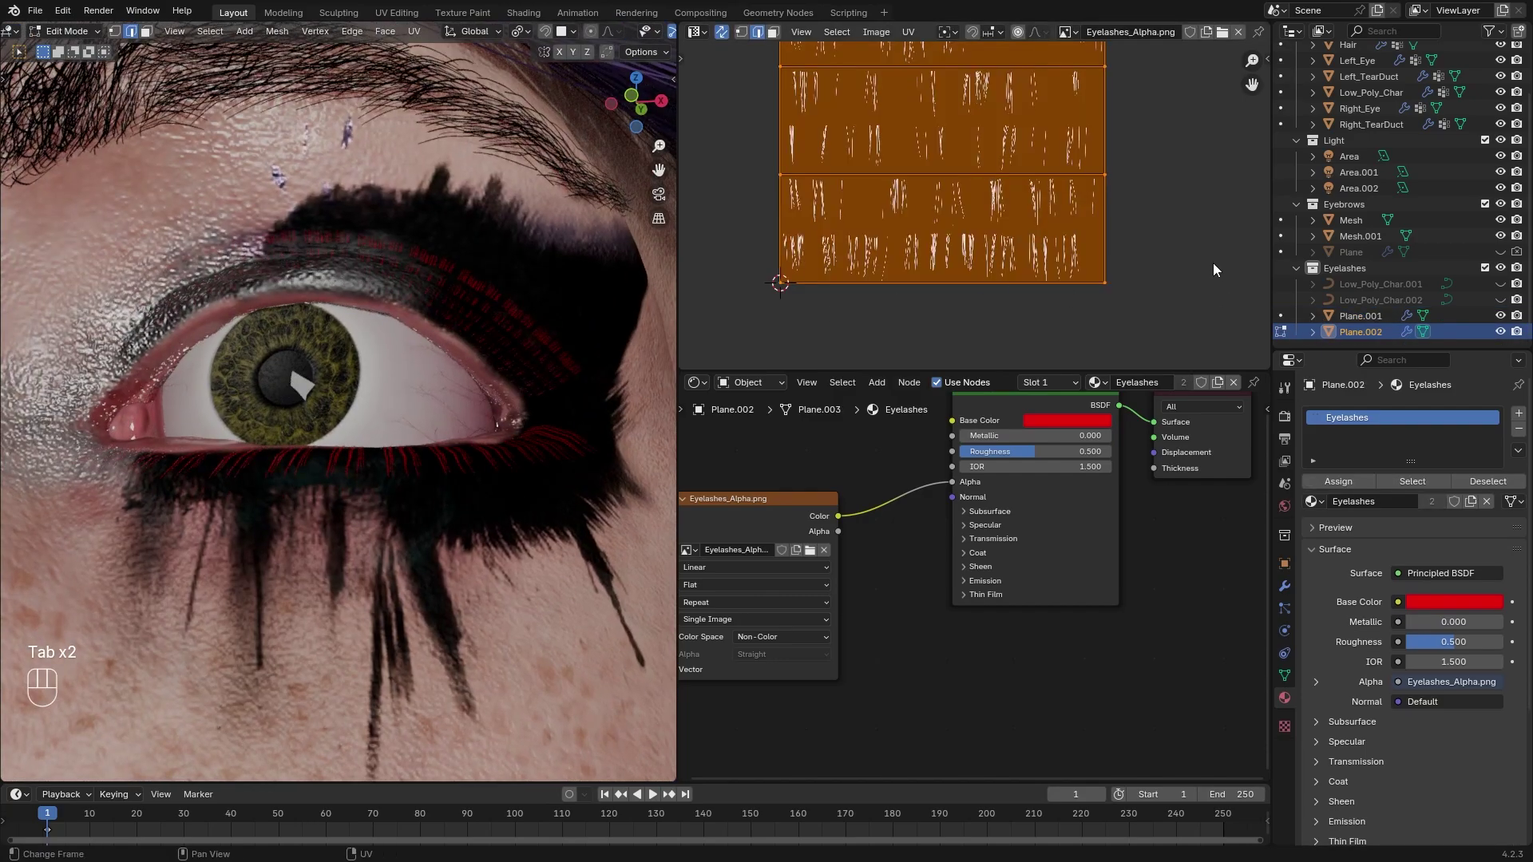
shift+middle_drag(1148, 221, 1127, 321)
key(s)
click(947, 247)
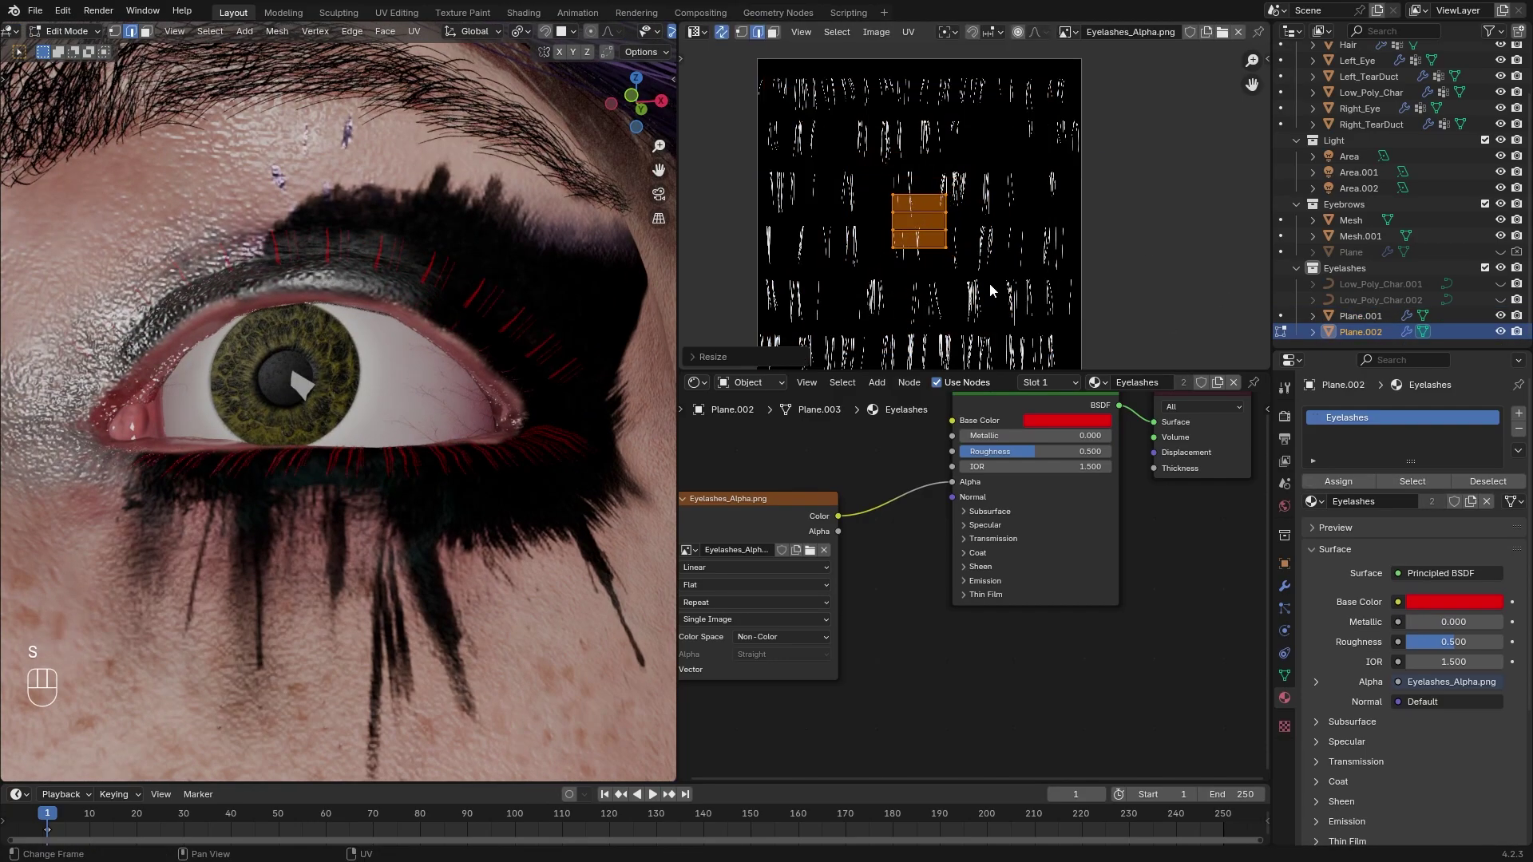
Move the upper card's UV block over the last lash clumps at the right end of the texture's bottom row
scroll(993, 290, up, 2)
middle_drag(992, 290, 1063, 166)
key(g)
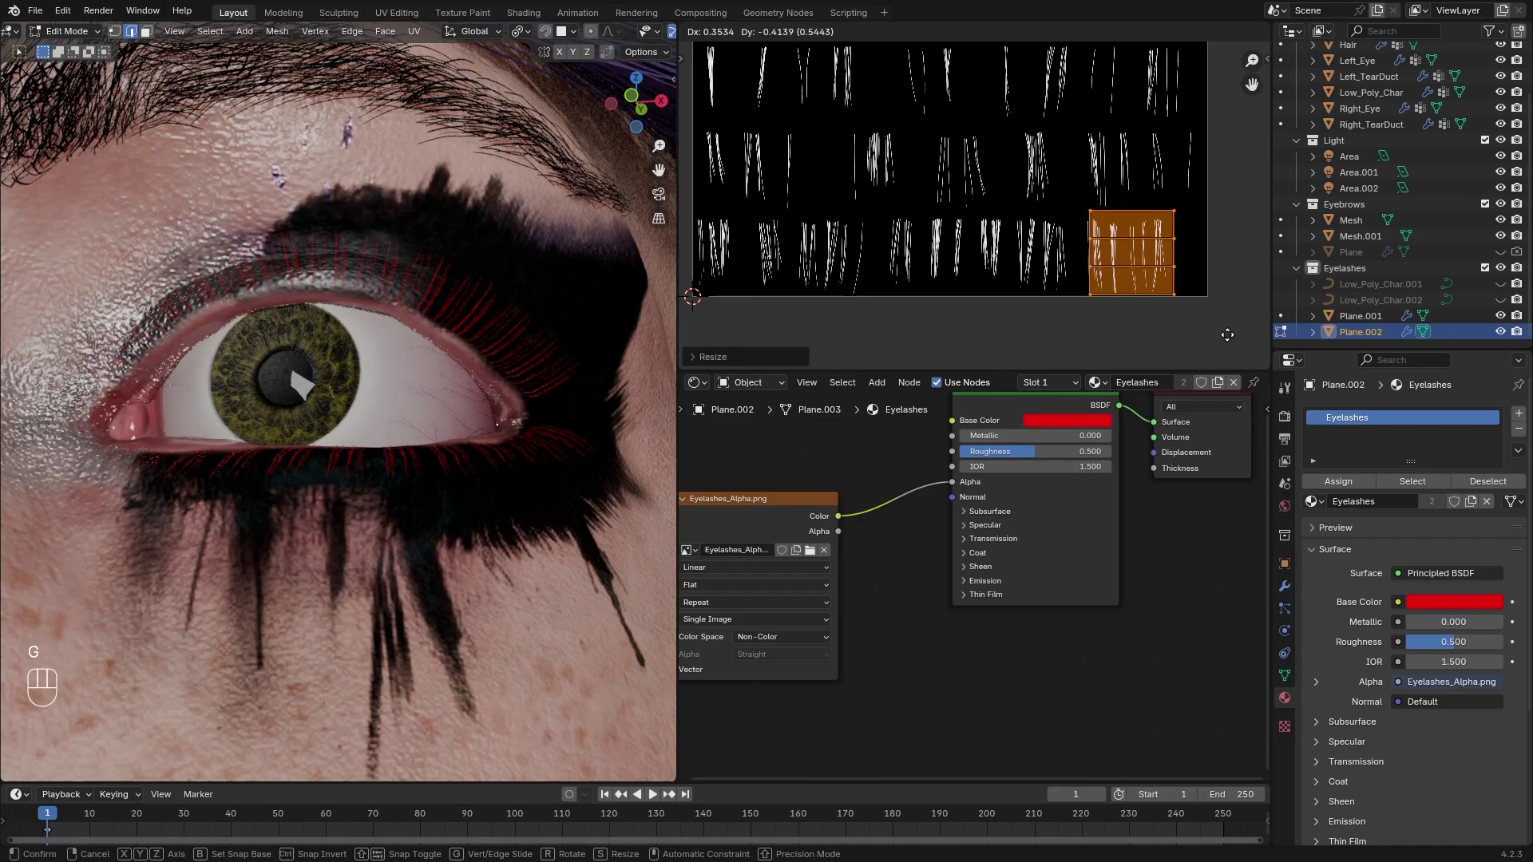
click(1223, 333)
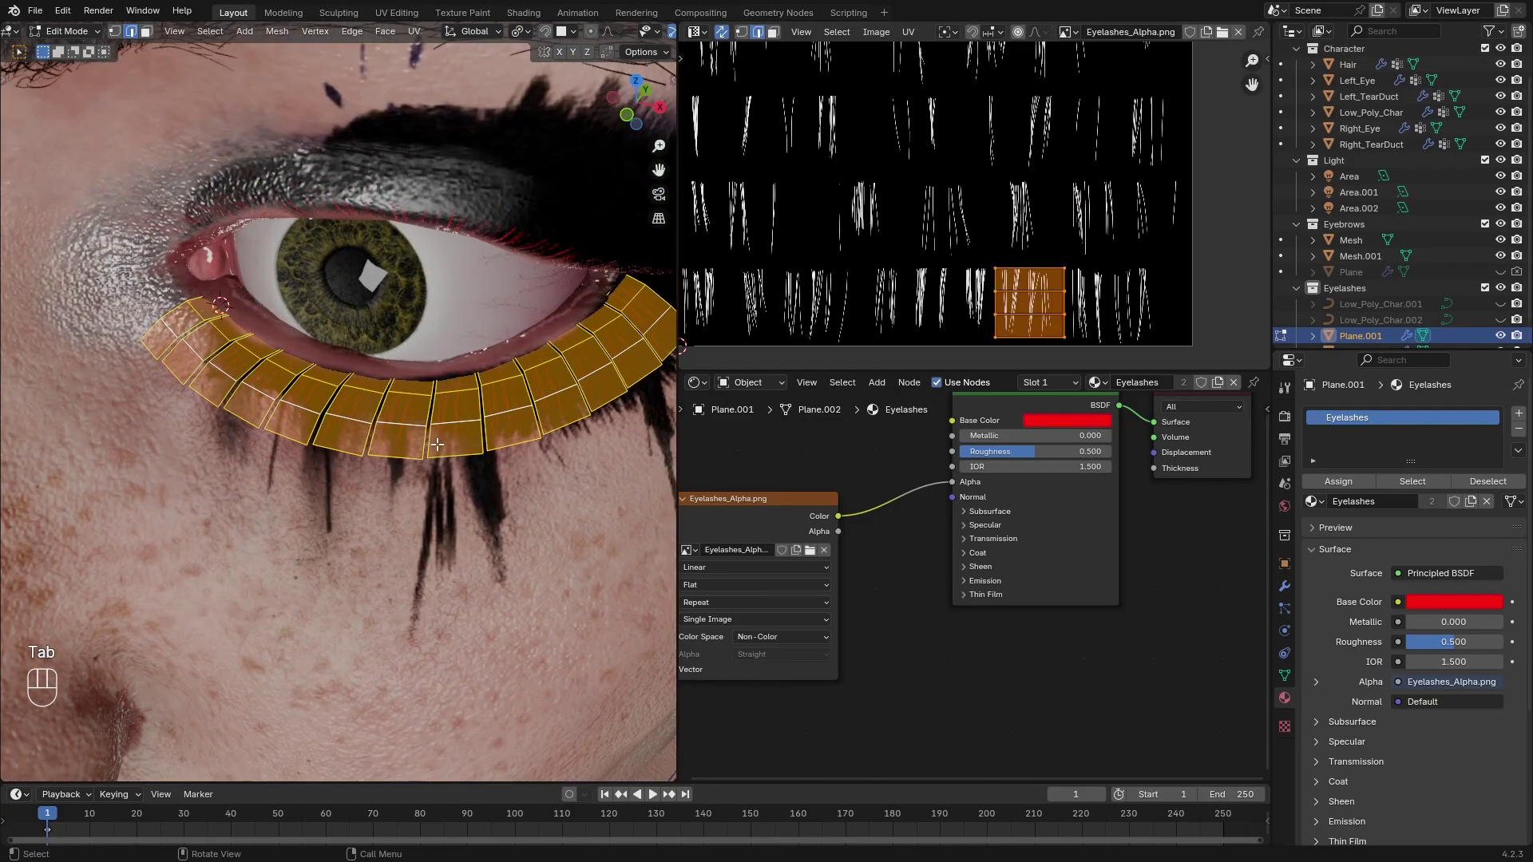
Narrow the UV block of the lower cards, Plane.001, along X and move it over a lash clump near the texture's left edge
mouse_move(438, 444)
middle_down()
mouse_move(407, 459)
mouse_move(449, 454)
middle_up()
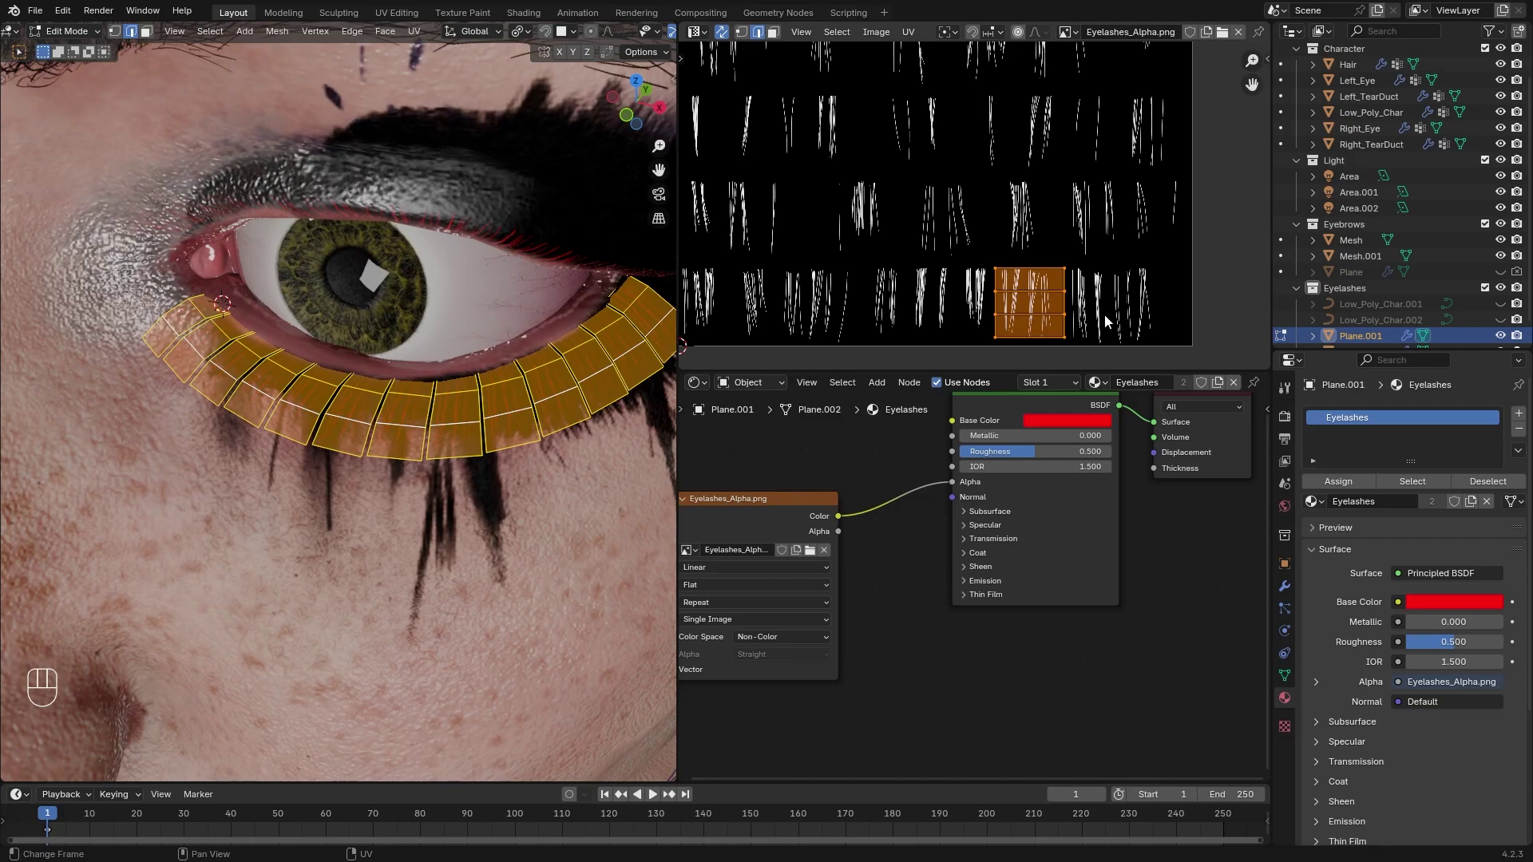
key(s)
key(x)
click(1054, 318)
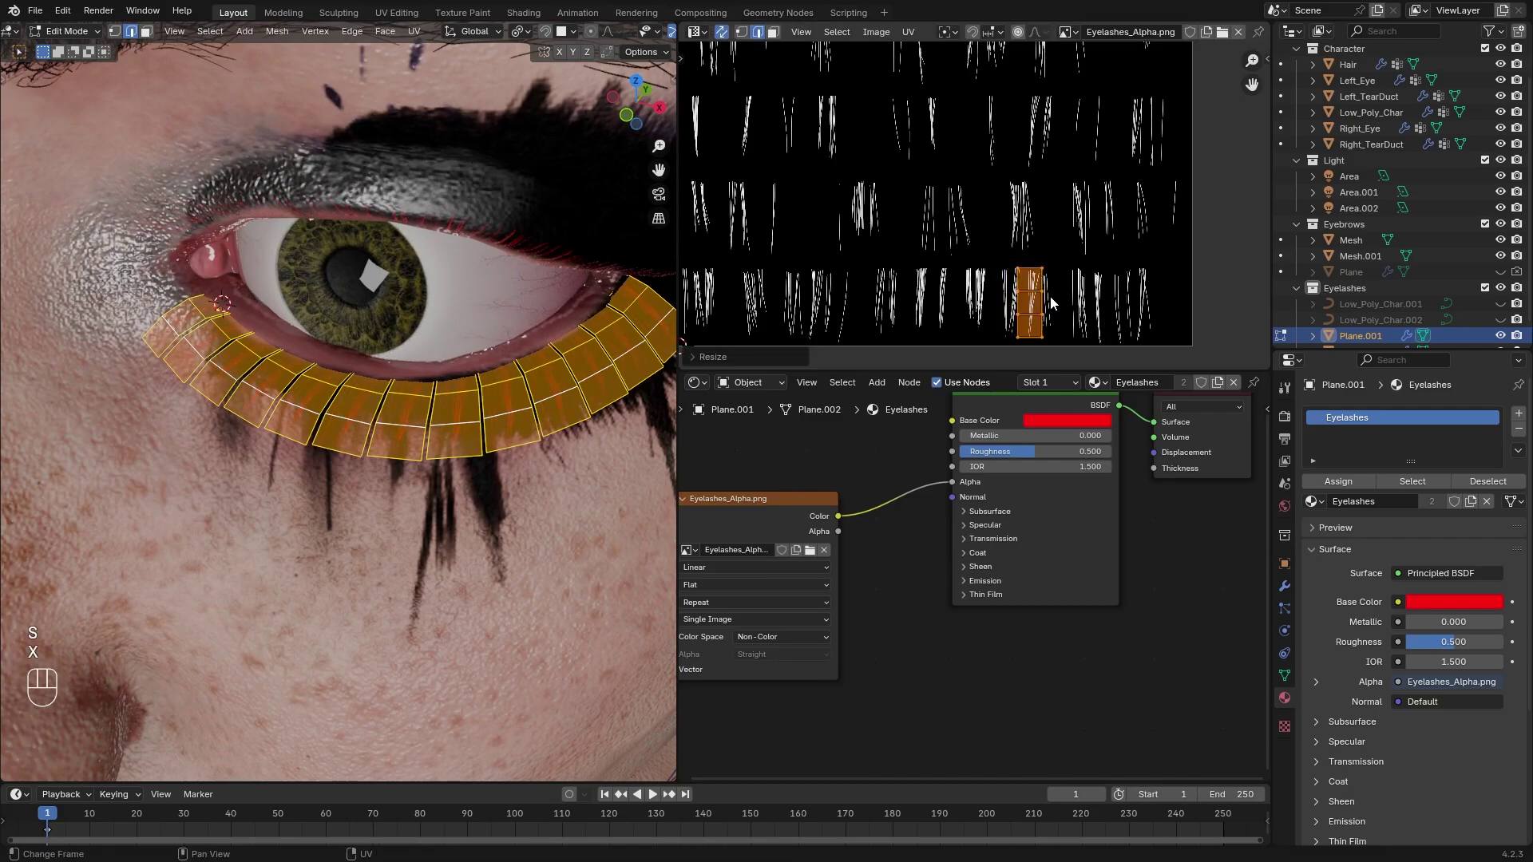
scroll(1051, 302, down, 3)
key(g)
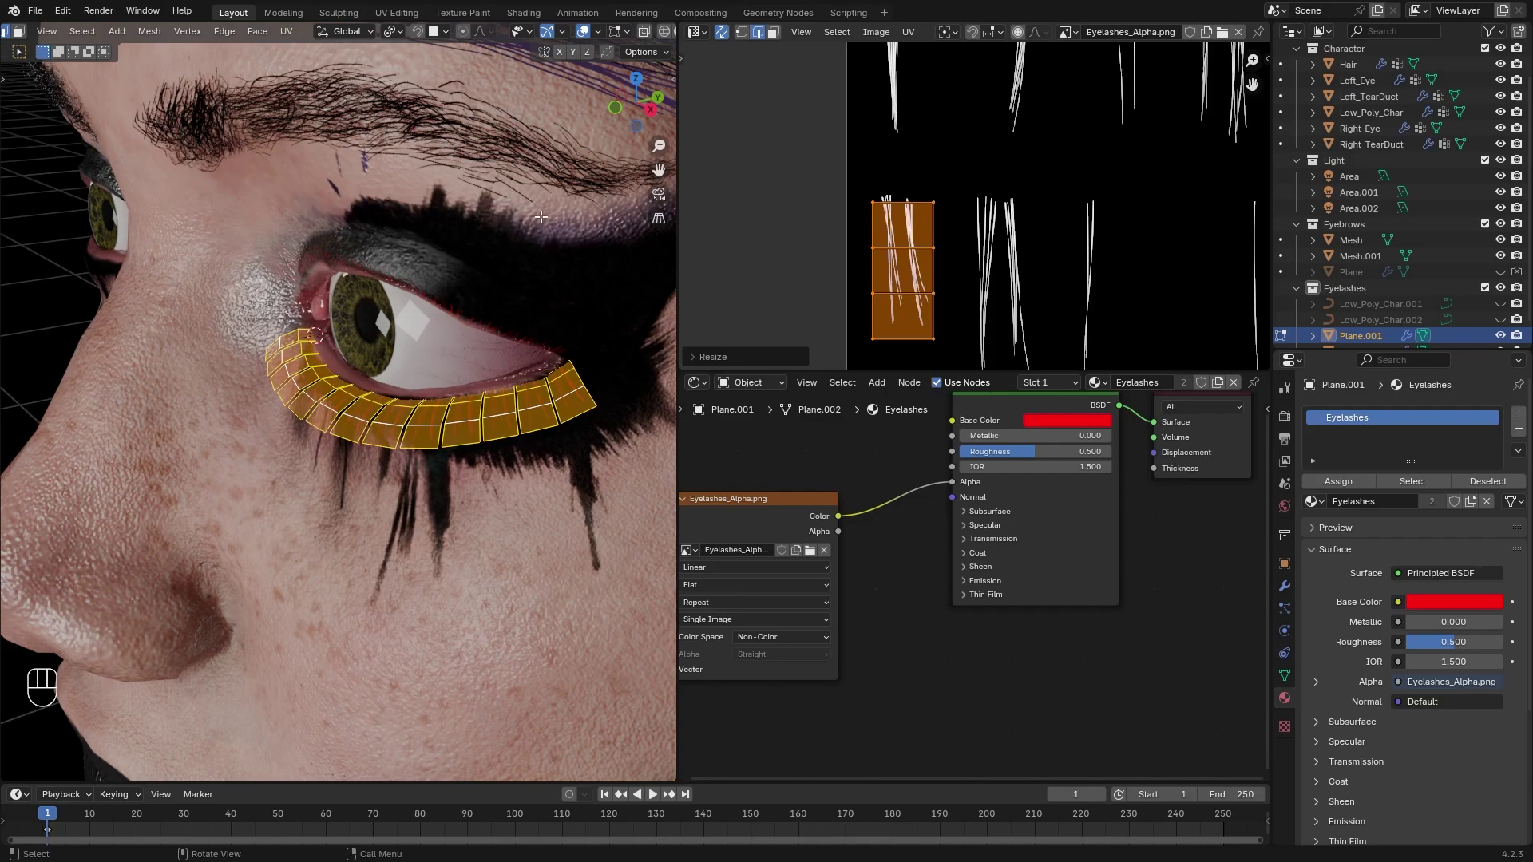
Enlarge and reposition the lower cards against the lid, and set their Array modifier to count 9 with a relative X factor of 0.8
middle_drag(463, 501, 515, 501)
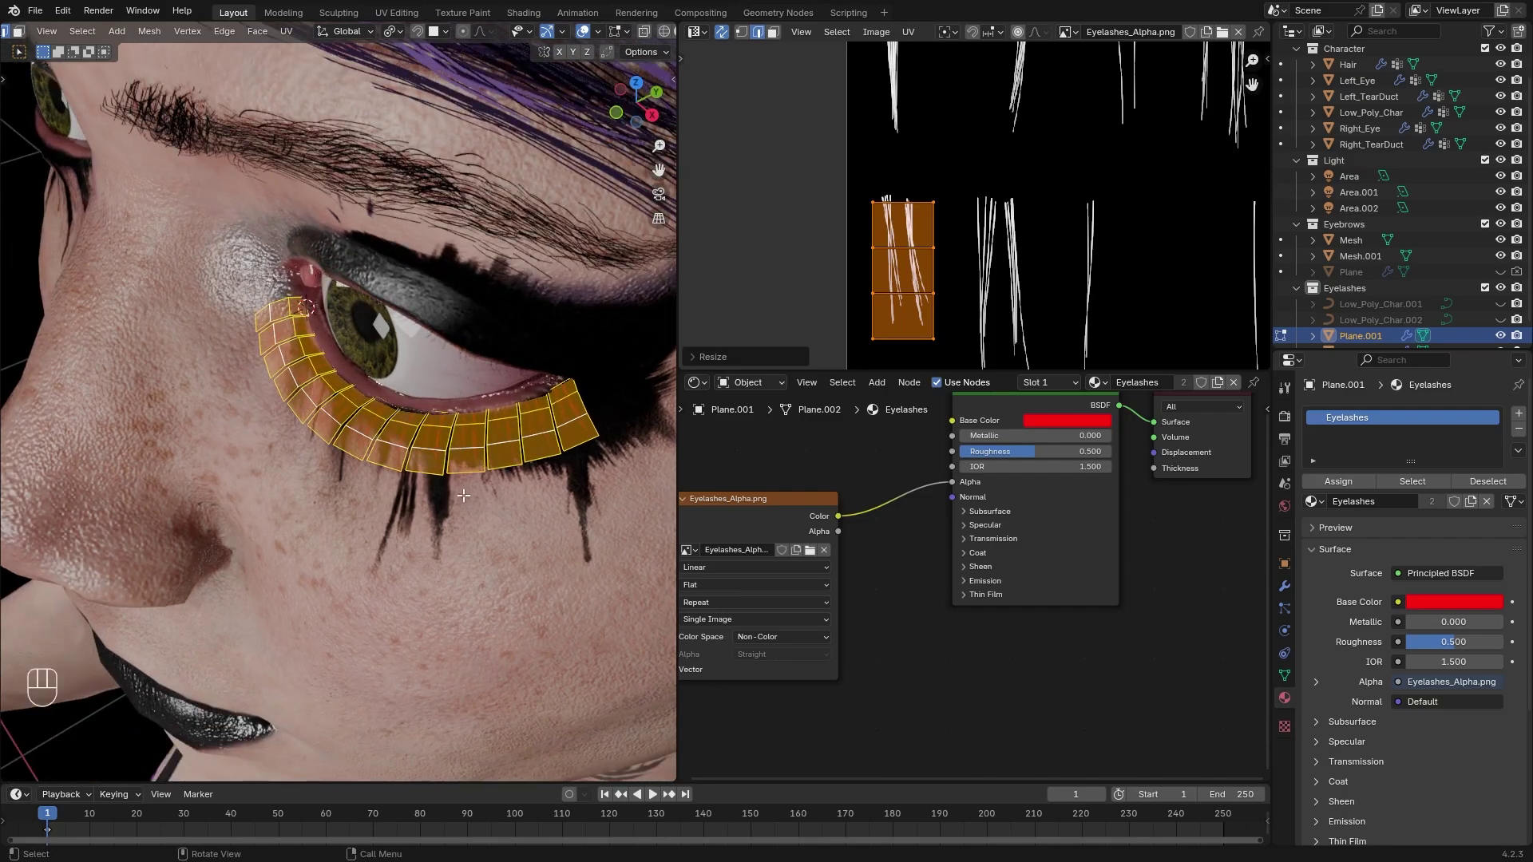
key(s)
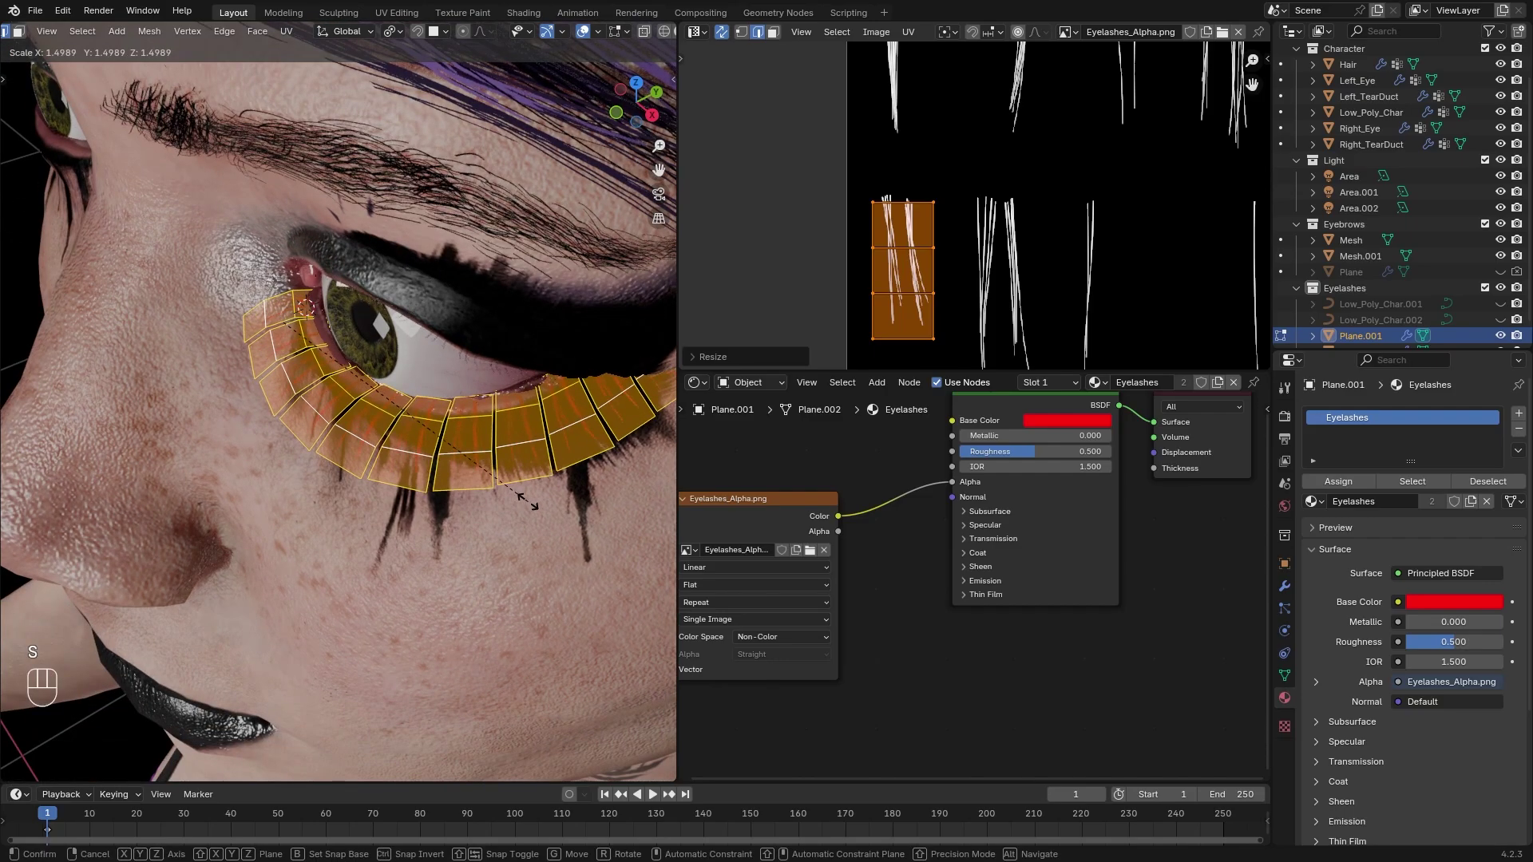
click(527, 511)
middle_drag(527, 511, 519, 411)
key(g)
click(464, 440)
click(1285, 586)
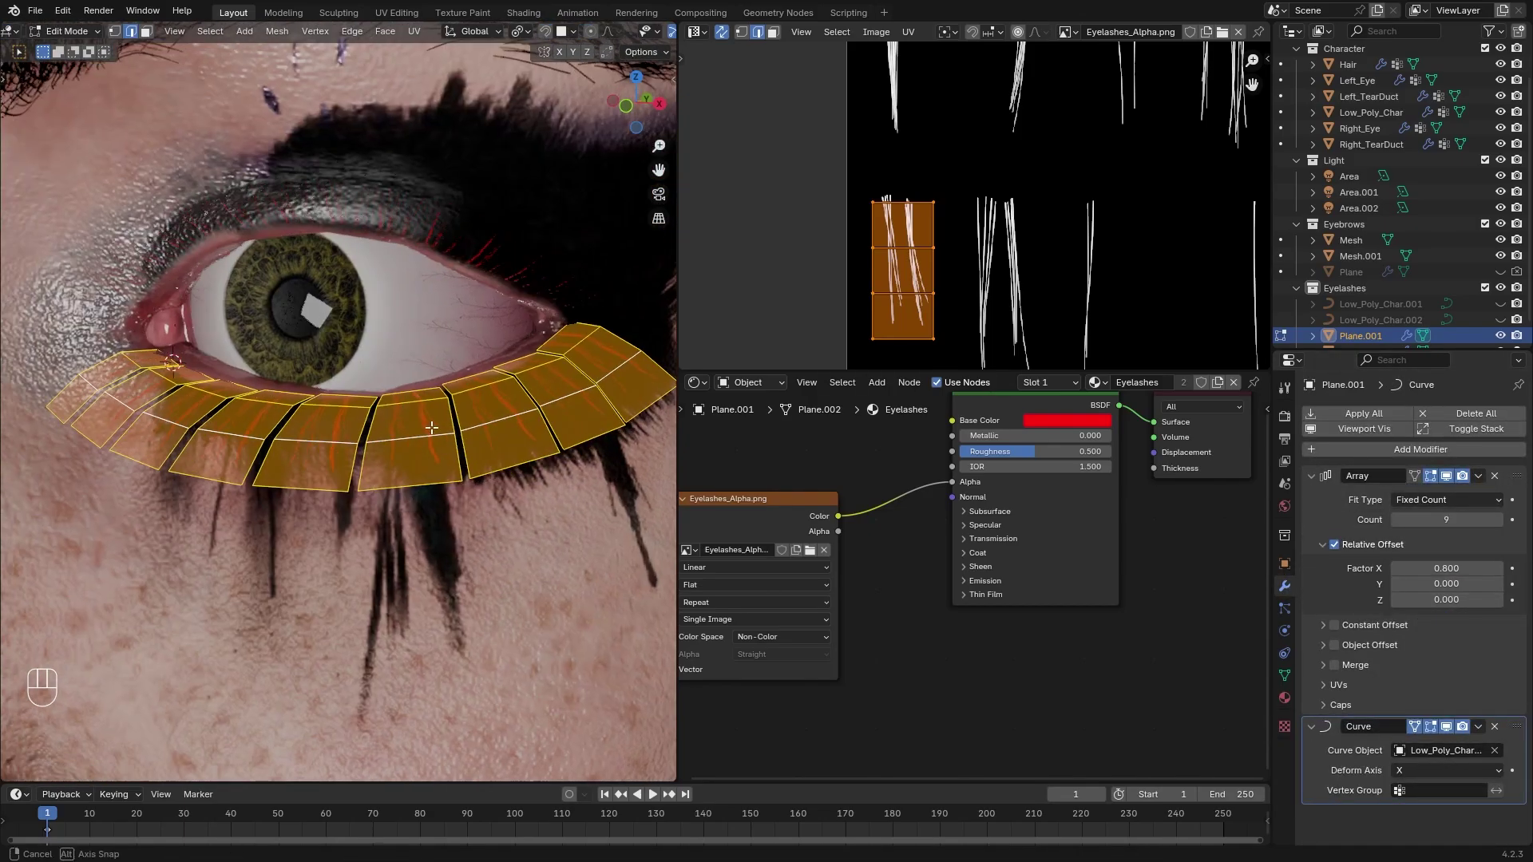
Duplicate the lower card's mesh, separate the copy into its own object, and select that new object
key(shift+d)
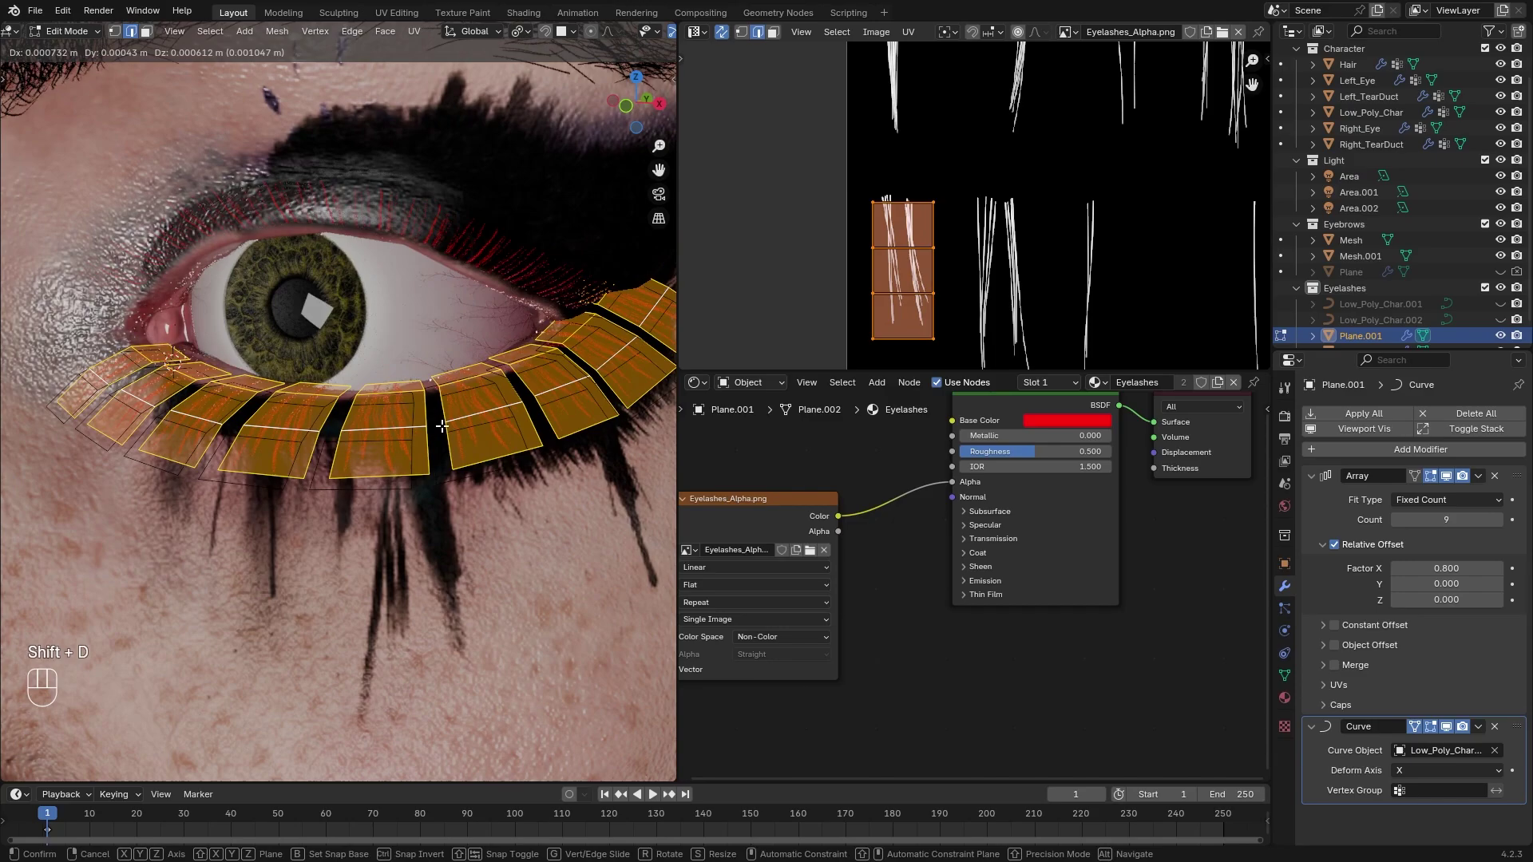
click(462, 427)
click(450, 411)
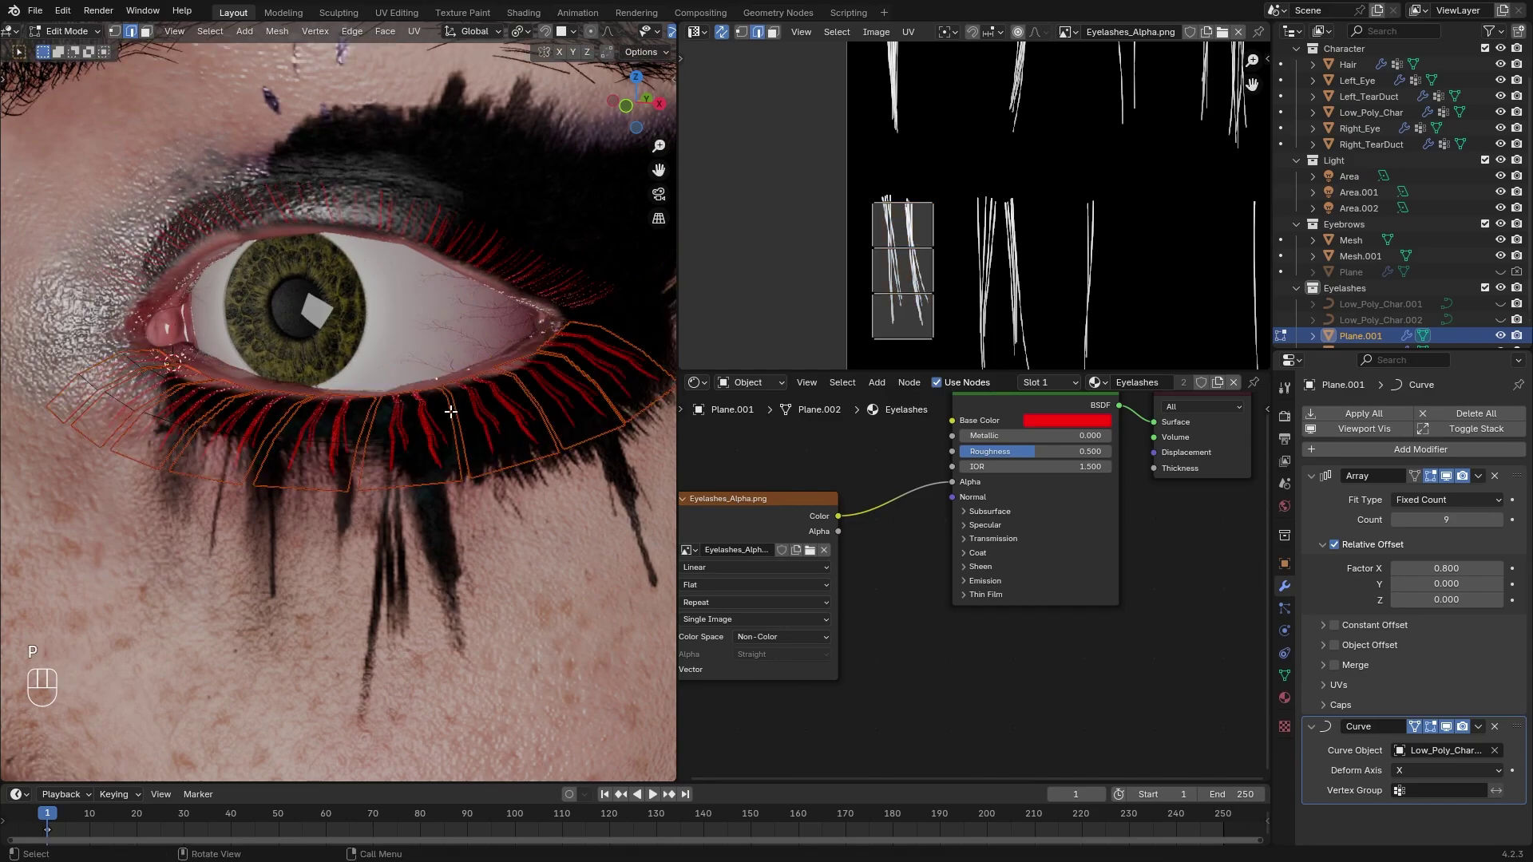
key(Tab)
scroll(1389, 273, down, 1)
click(1357, 334)
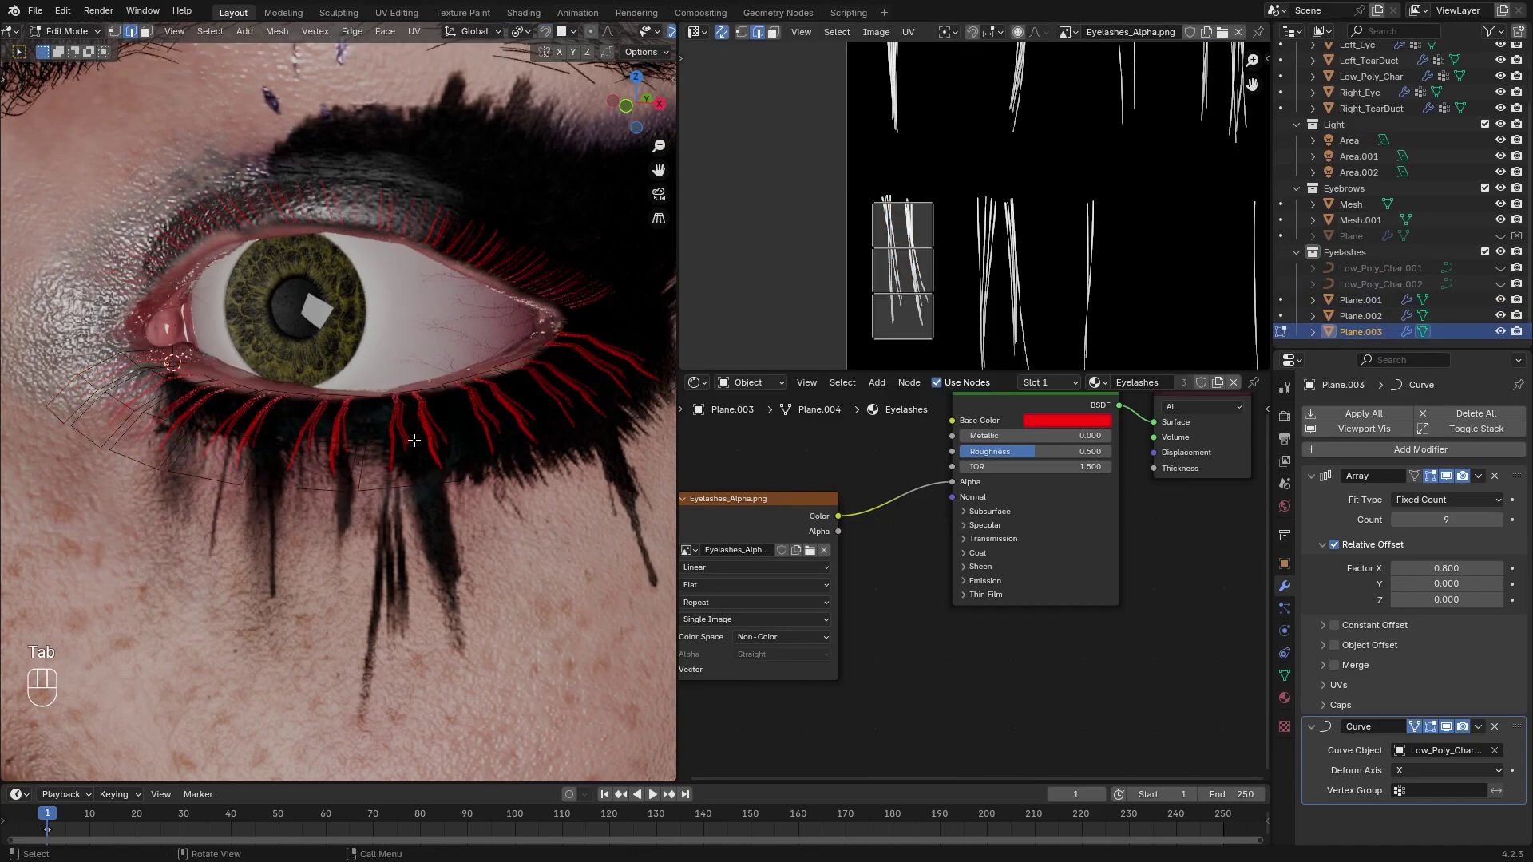
Move the UVs of the duplicated lower card over a different lash clump in the texture's top row
key(Tab)
scroll(1090, 179, down, 3)
scroll(1089, 178, up, 2)
middle_drag(1089, 178, 906, 255)
key(g)
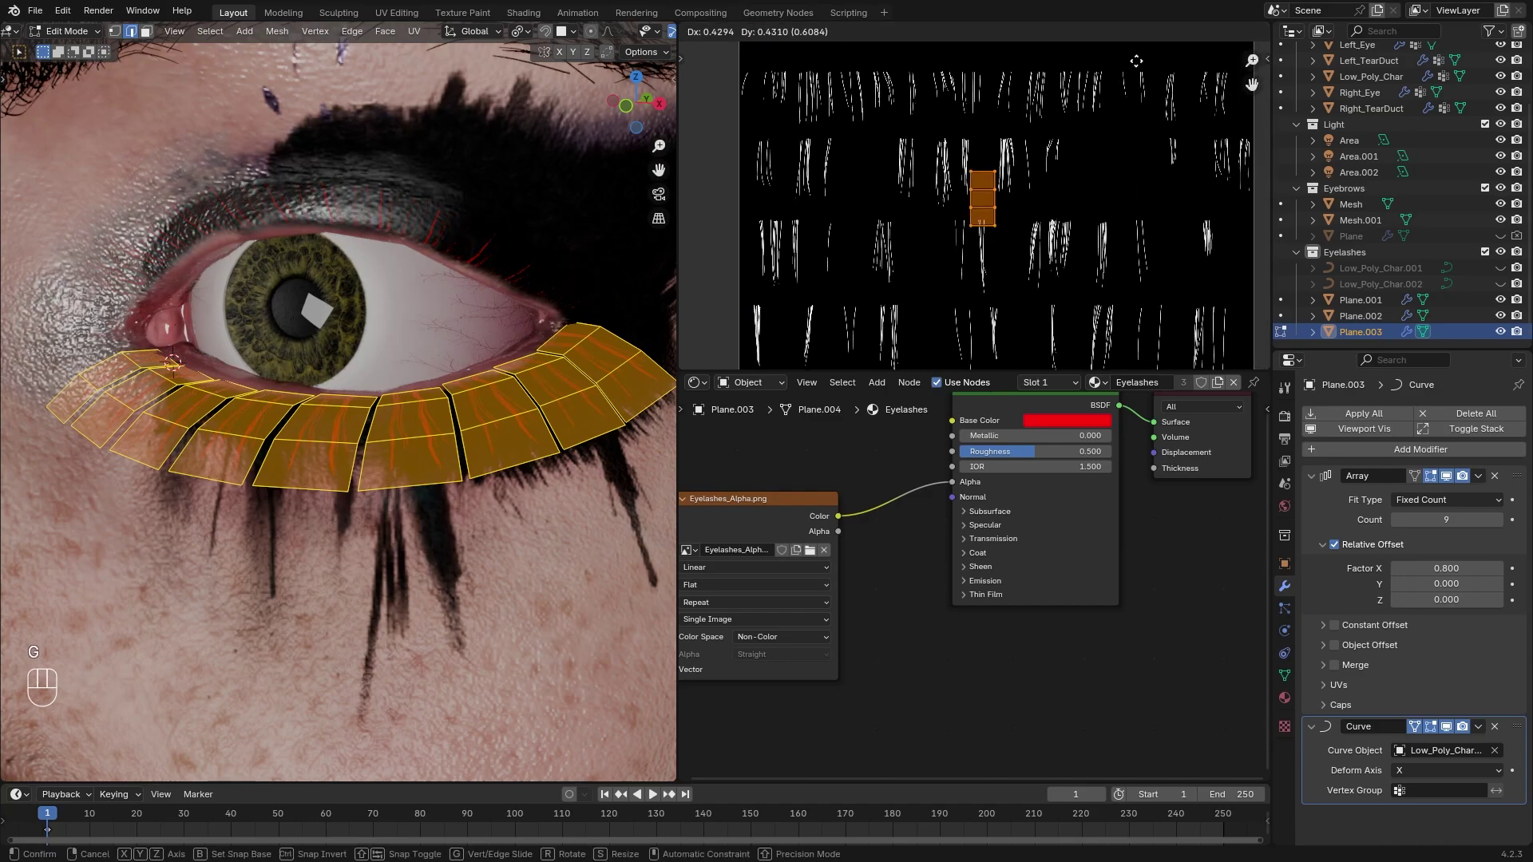
click(1030, 232)
middle_drag(1029, 231, 958, 363)
key(g)
click(1030, 294)
Set the duplicated card's Array relative X factor to 0.5 and raise its count until the lashes span the lower lid
scroll(383, 459, up, 2)
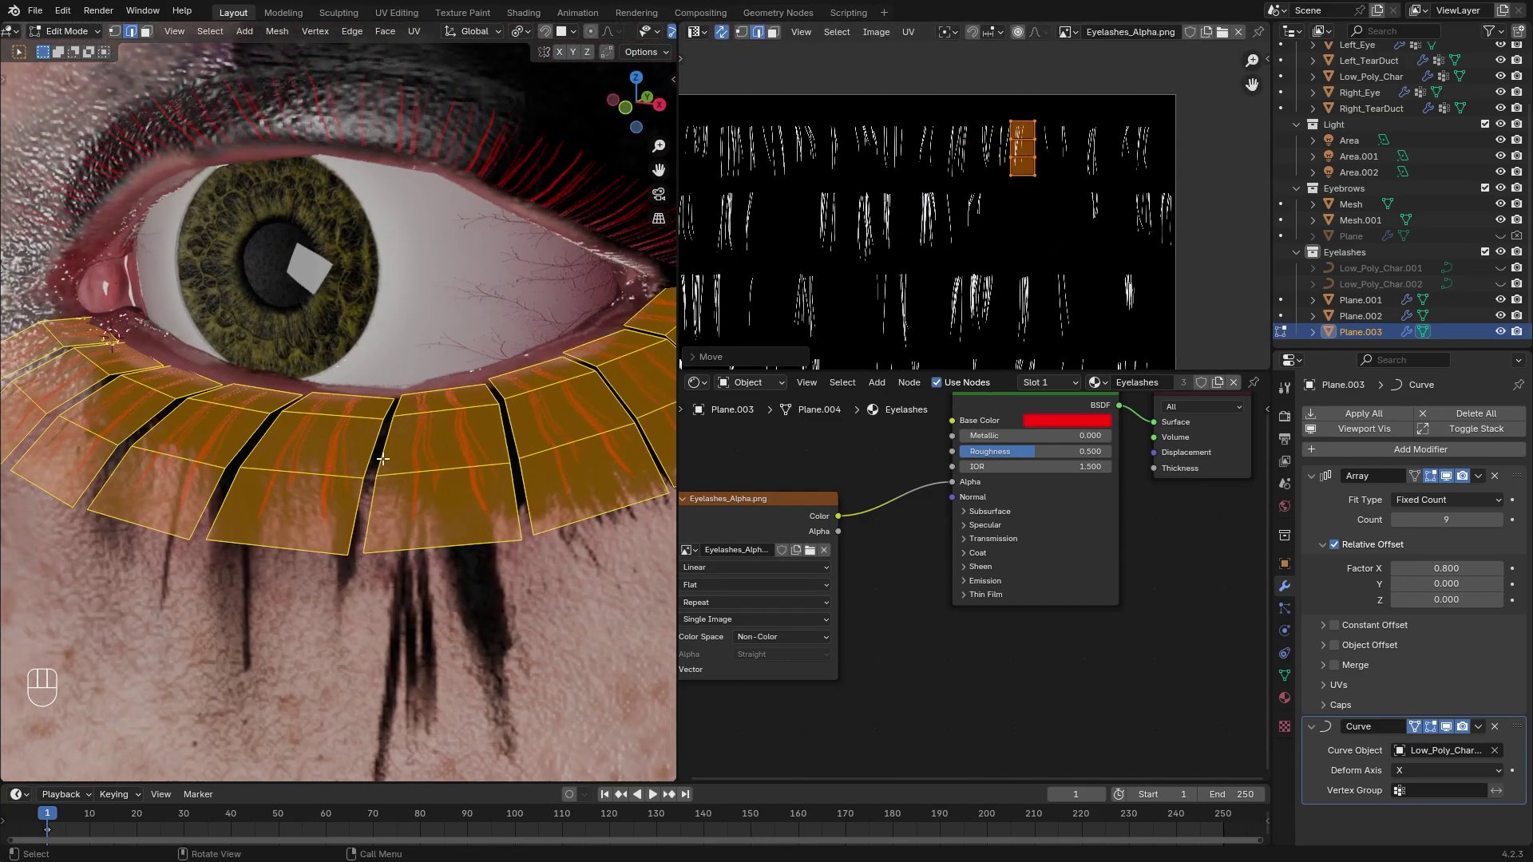
click(1395, 571)
click(1396, 569)
click(1396, 569)
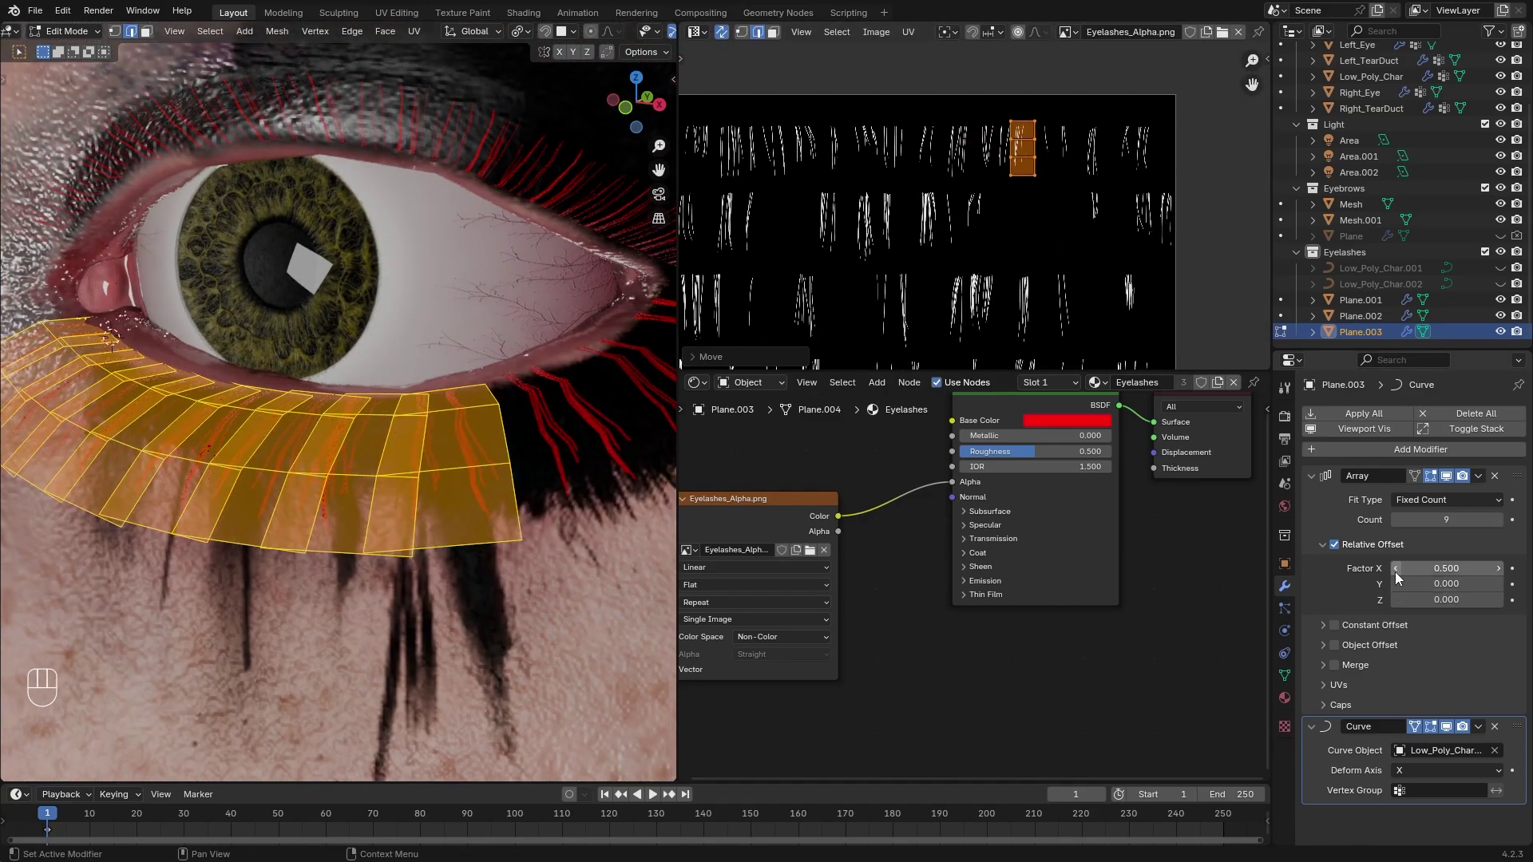
middle_drag(483, 143, 509, 69)
scroll(631, 32, down, 2)
click(647, 31)
scroll(591, 319, down, 1)
click(1498, 520)
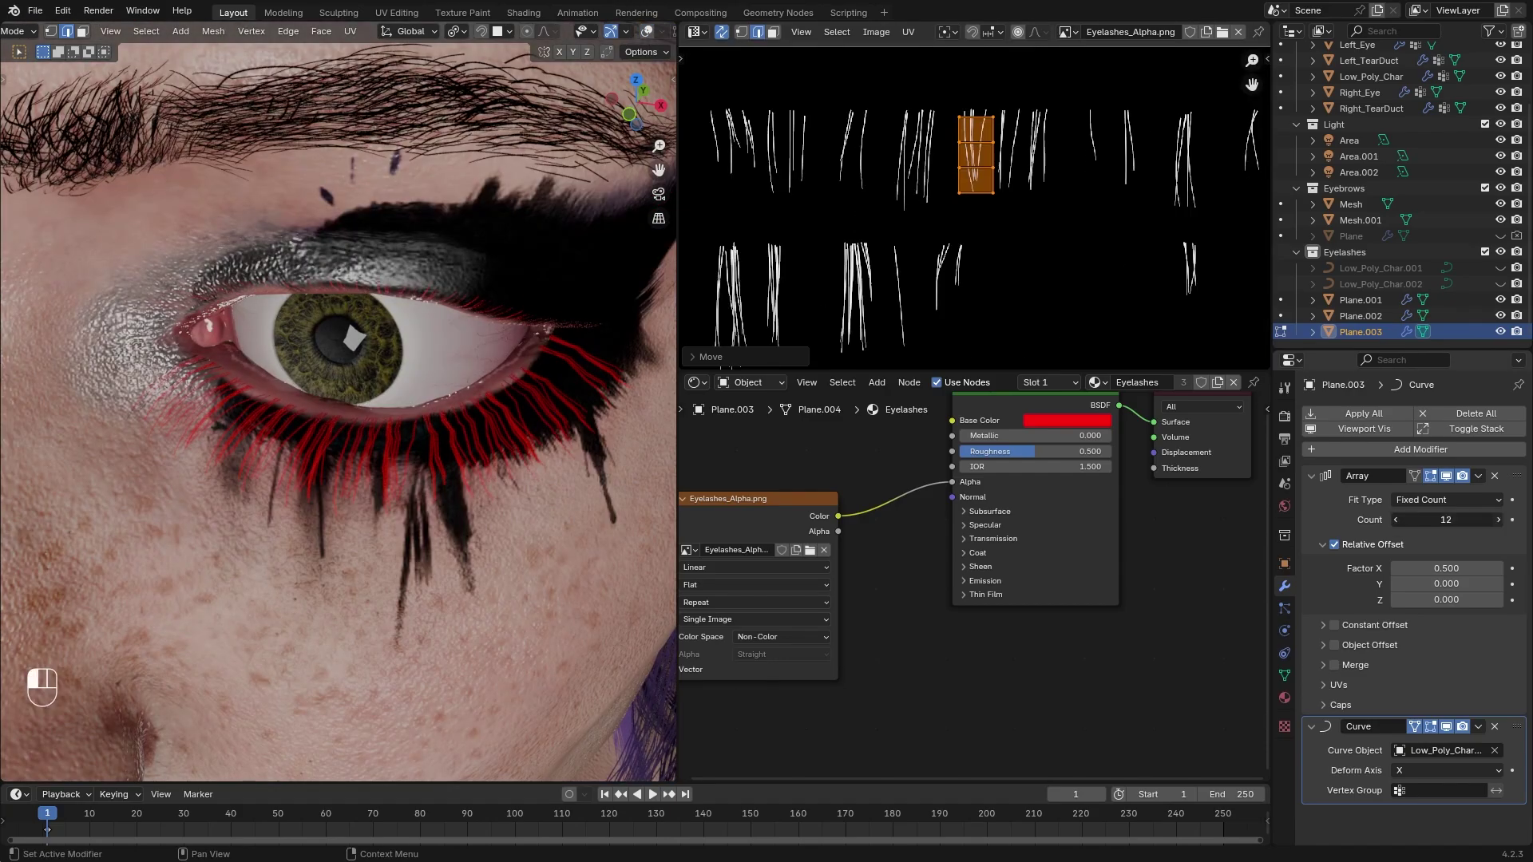
click(1499, 520)
middle_drag(419, 487, 435, 451)
key(Tab)
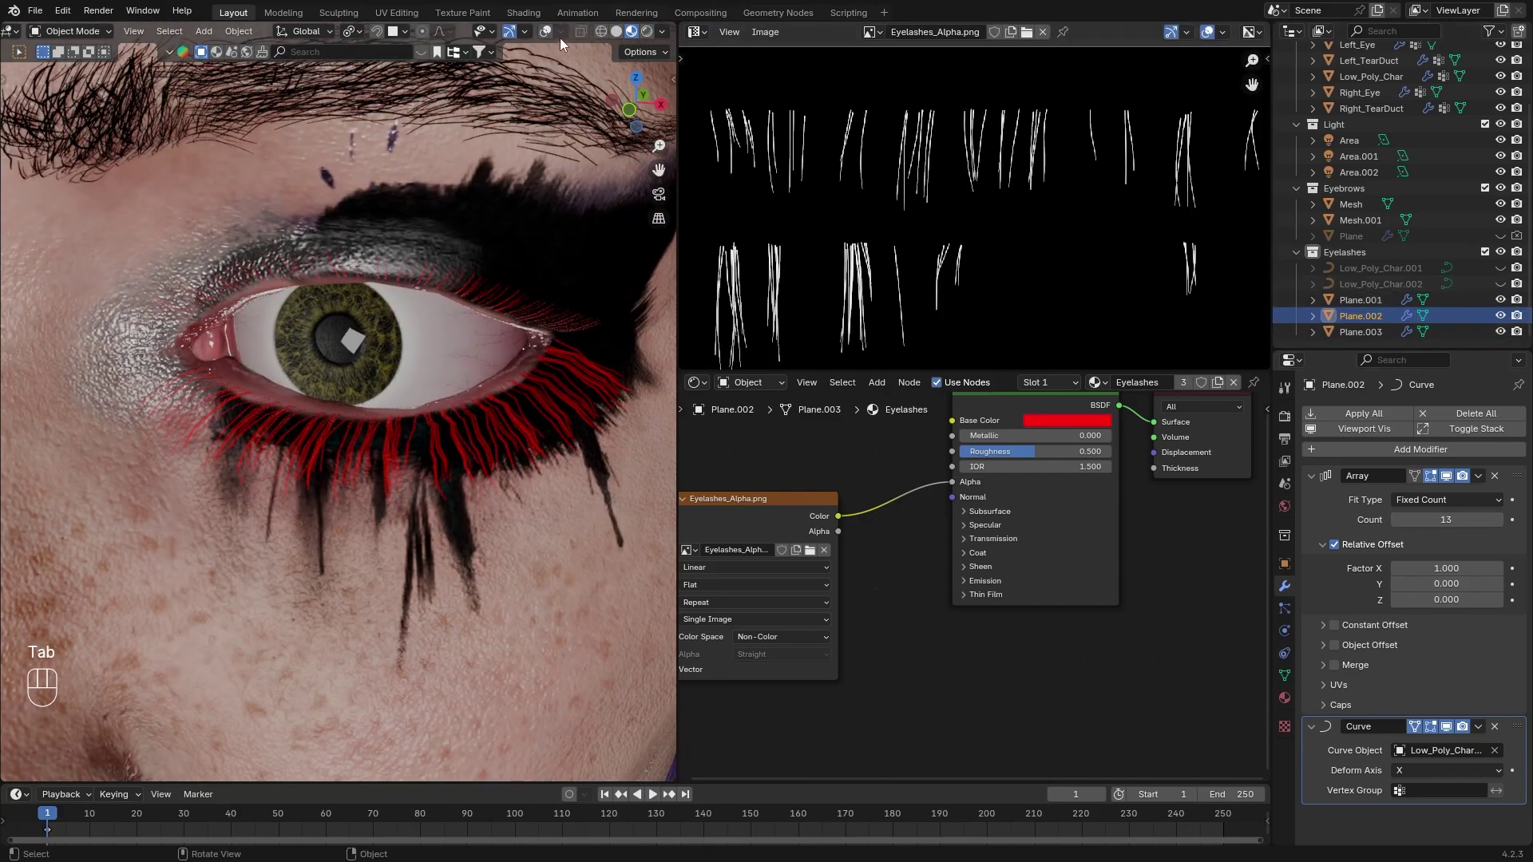
Show the viewport overlays again and set the Array relative X factor of Plane.001 to 0.4
click(546, 32)
click(1365, 300)
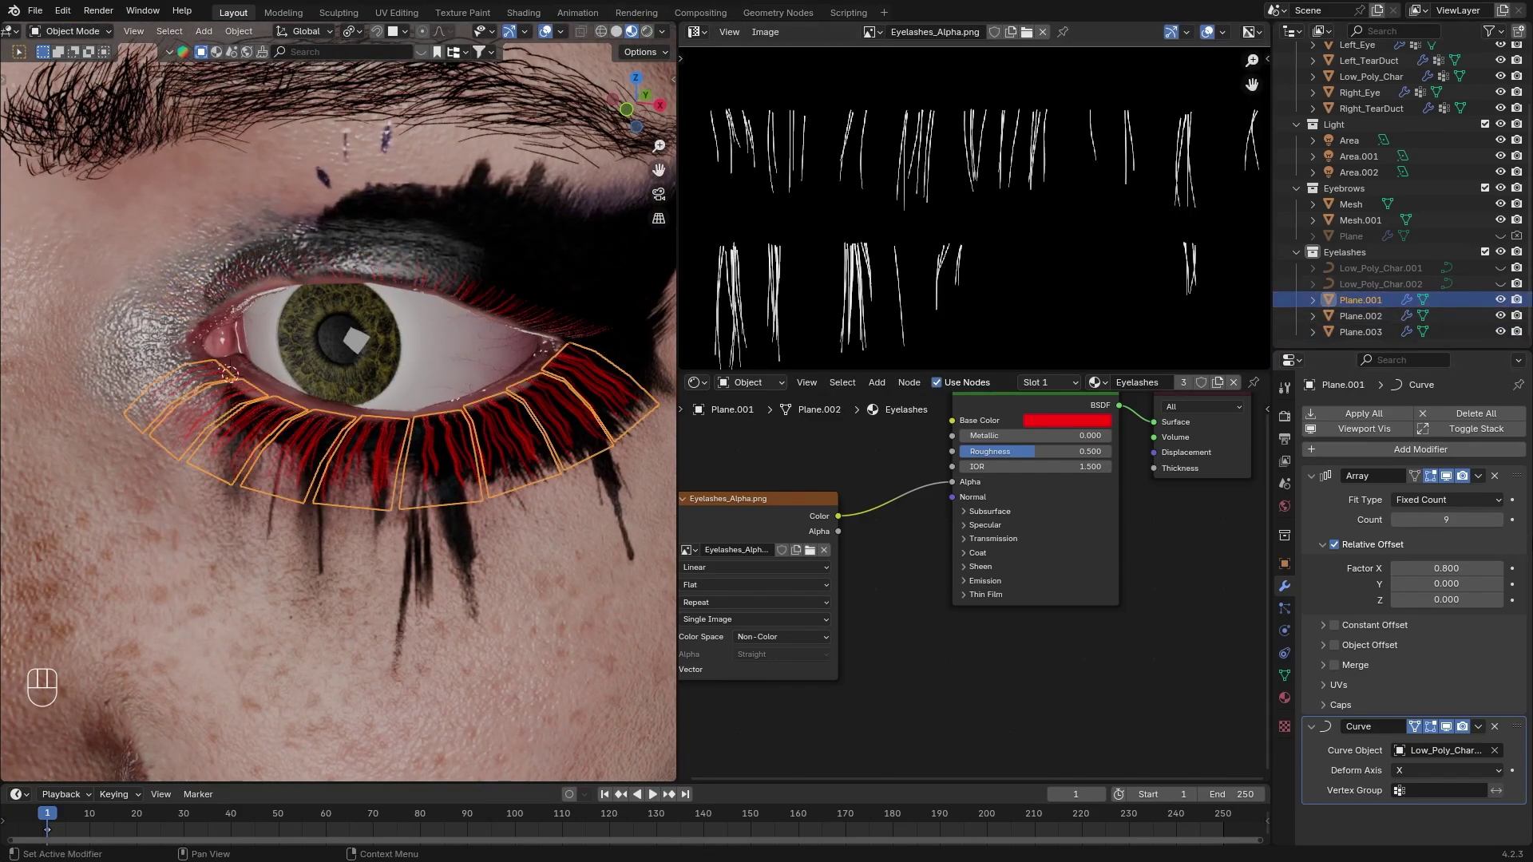
ctrl+scroll(1401, 570, down, 4)
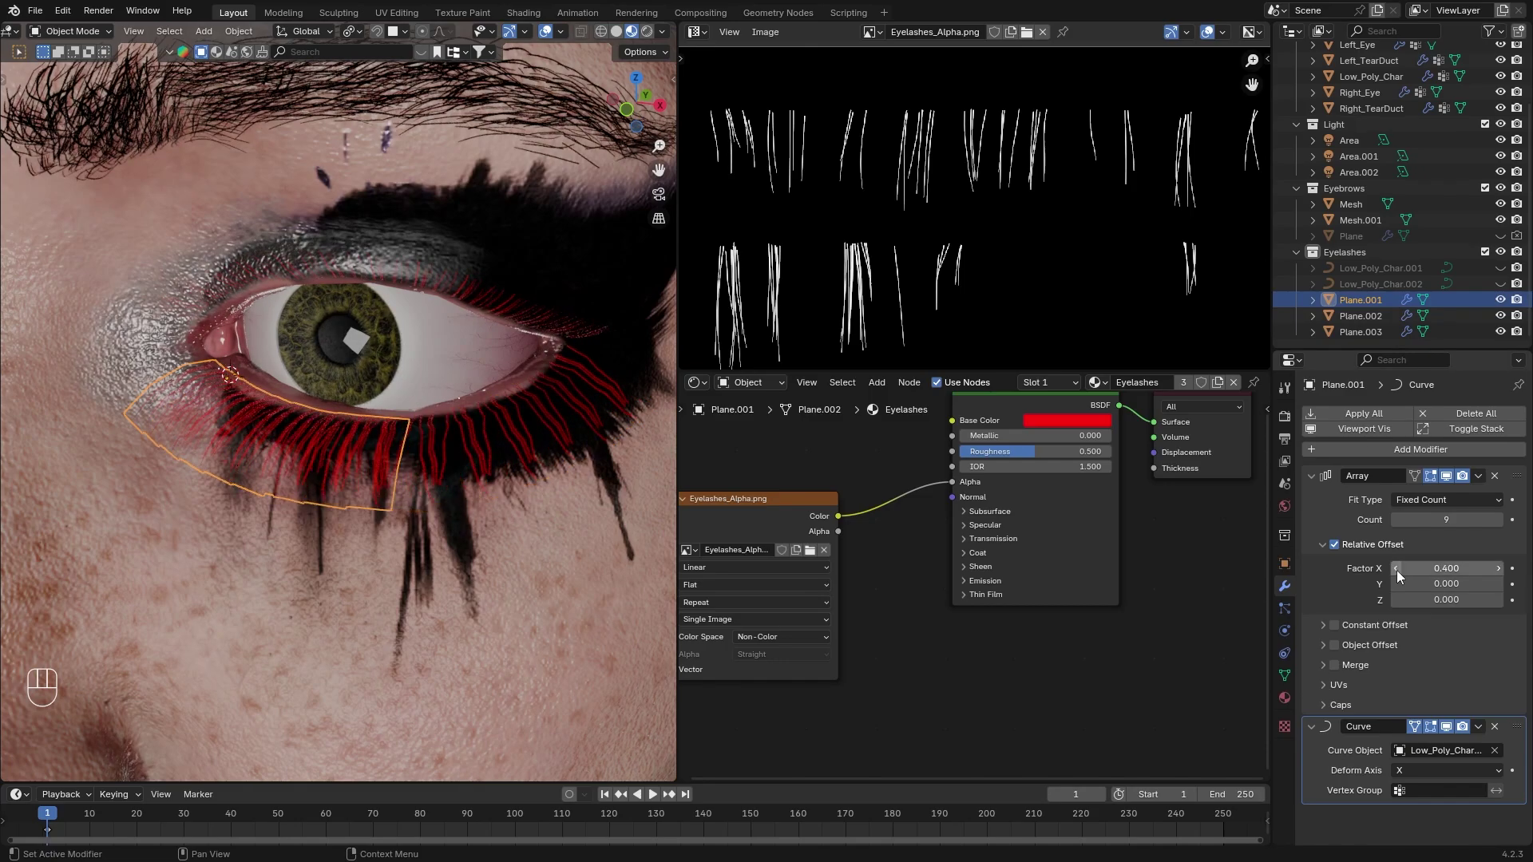
Set the Array relative X factor of Plane.001 to 0.6 and its count to 11 so the lashes span the lower lid
ctrl+scroll(1498, 521, up, 4)
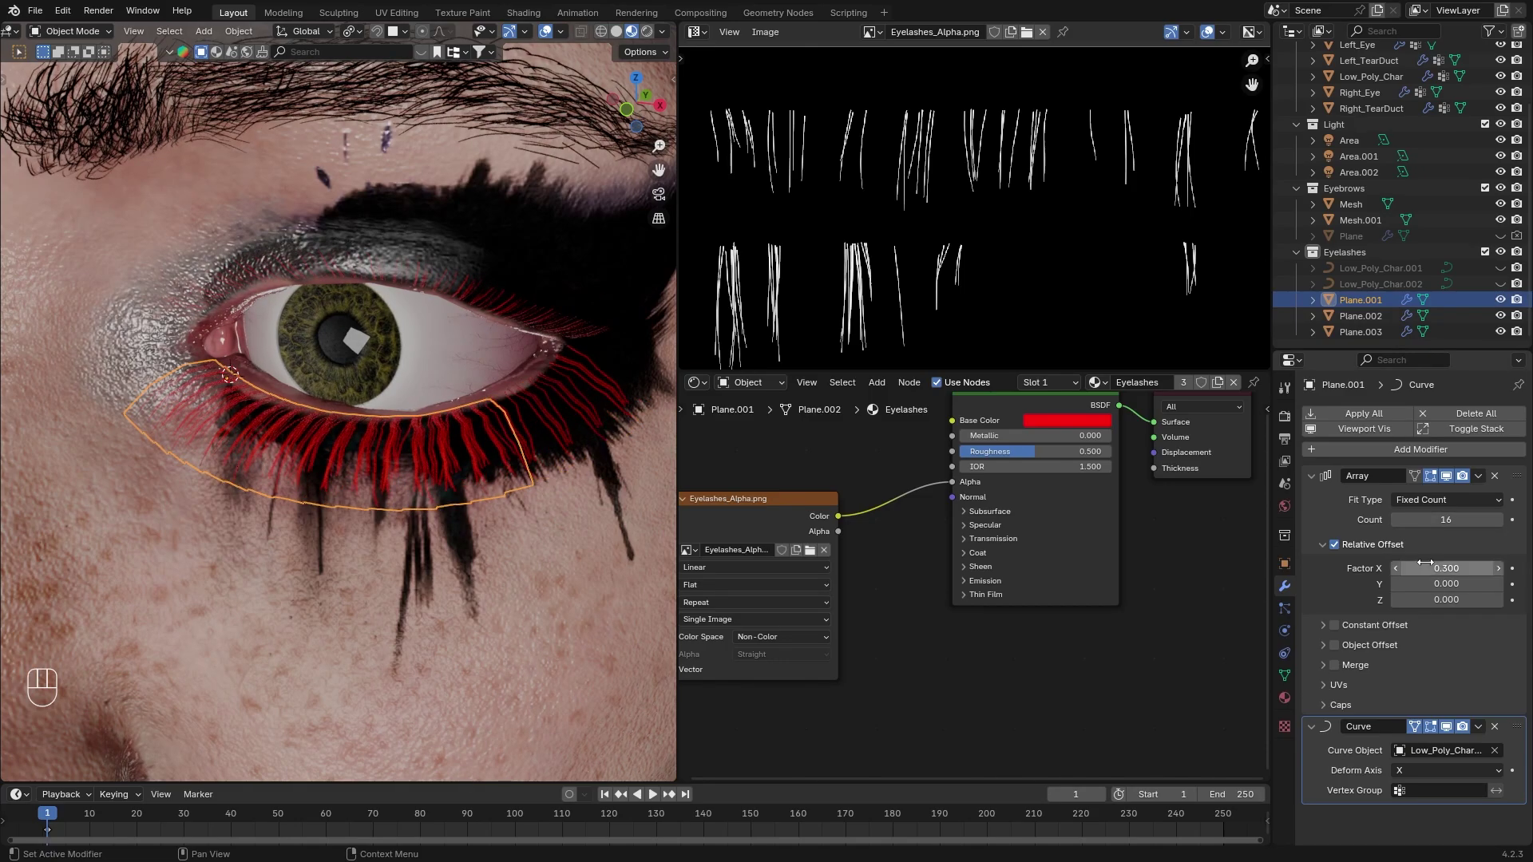
scroll(591, 383, up, 1)
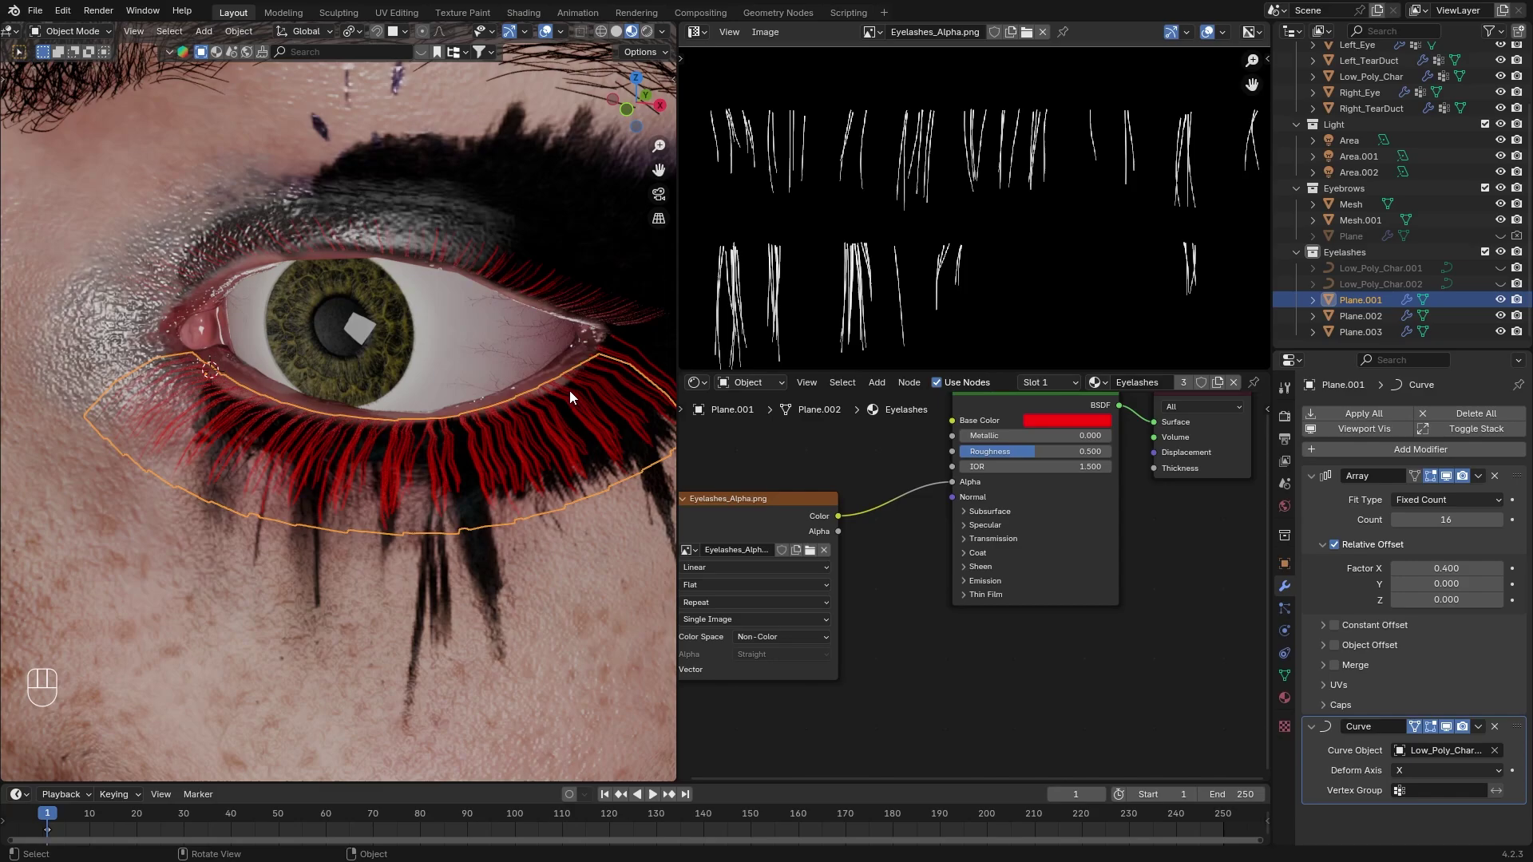
drag(1446, 568, 1446, 568)
ctrl+scroll(1393, 519, down, 5)
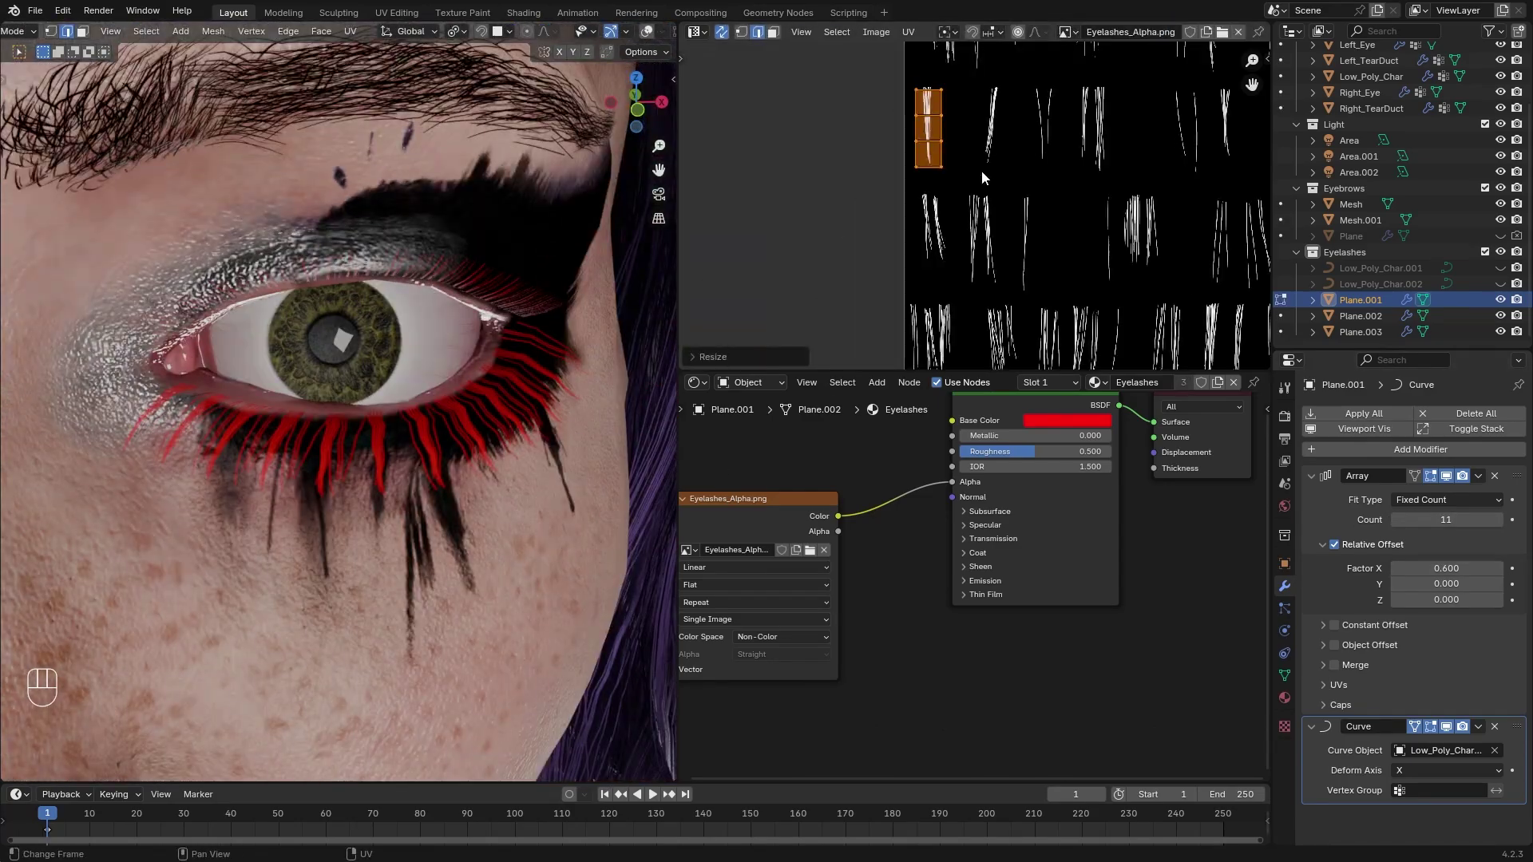
Shift the UVs of Plane.001 sideways over the first lash clump in their texture row
middle_drag(980, 170, 971, 203)
key(g)
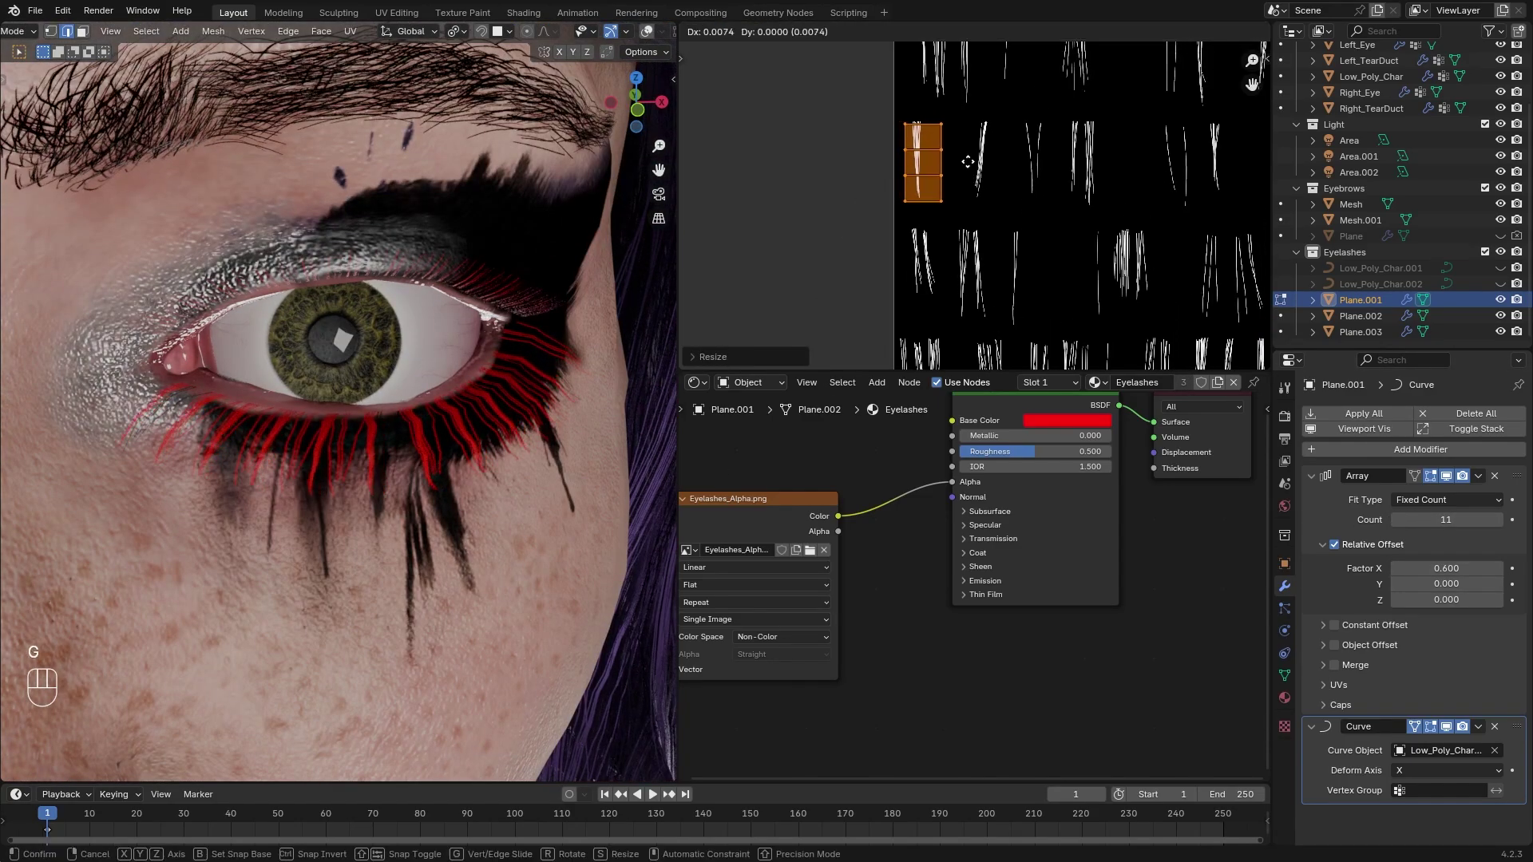
key(Tab)
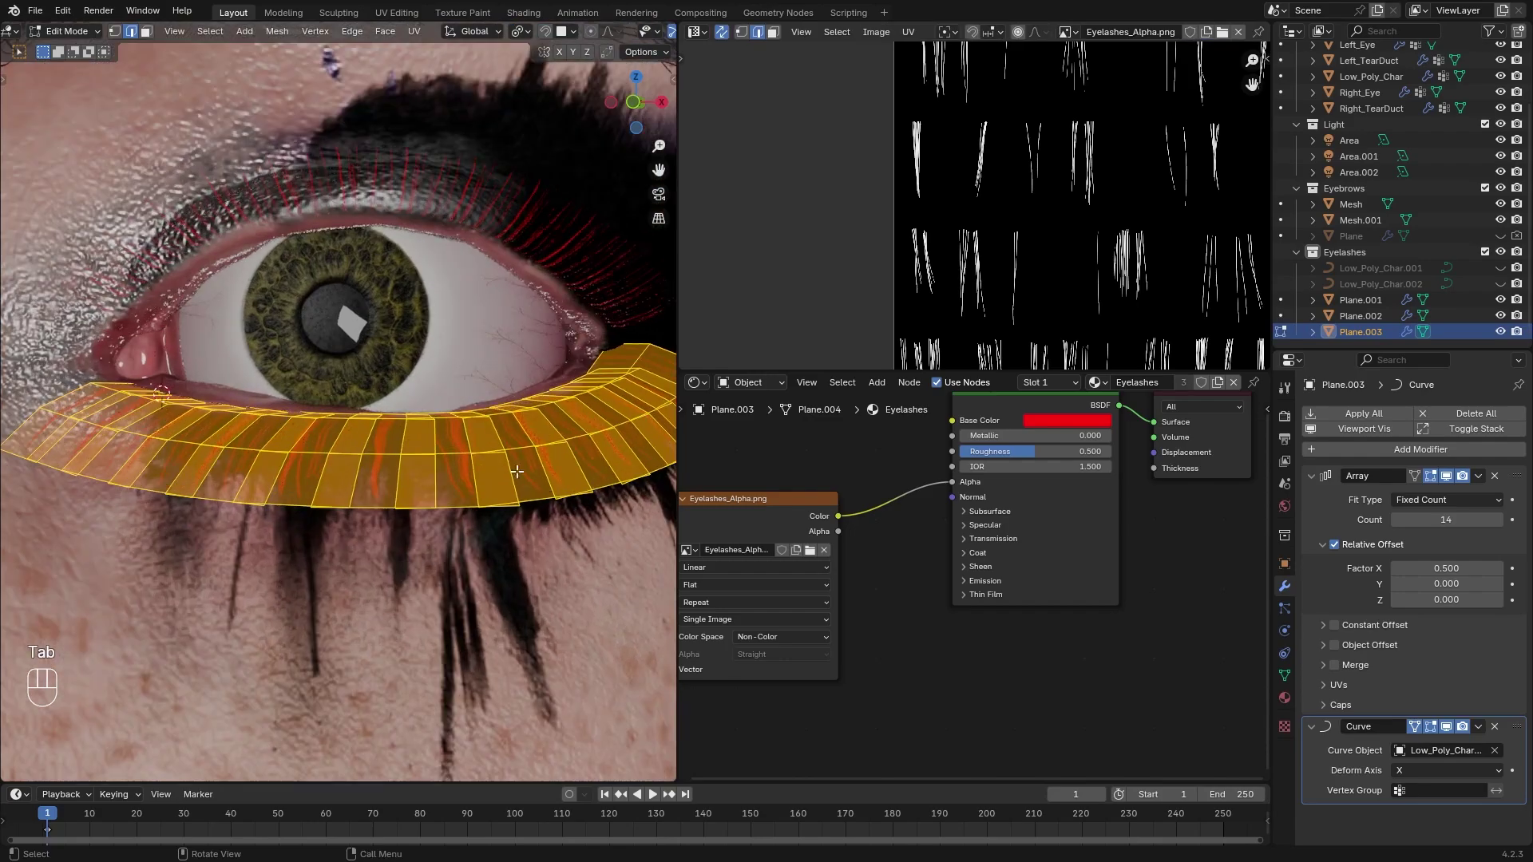
key(r)
key(z)
key(x)
key(y)
right_click(541, 440)
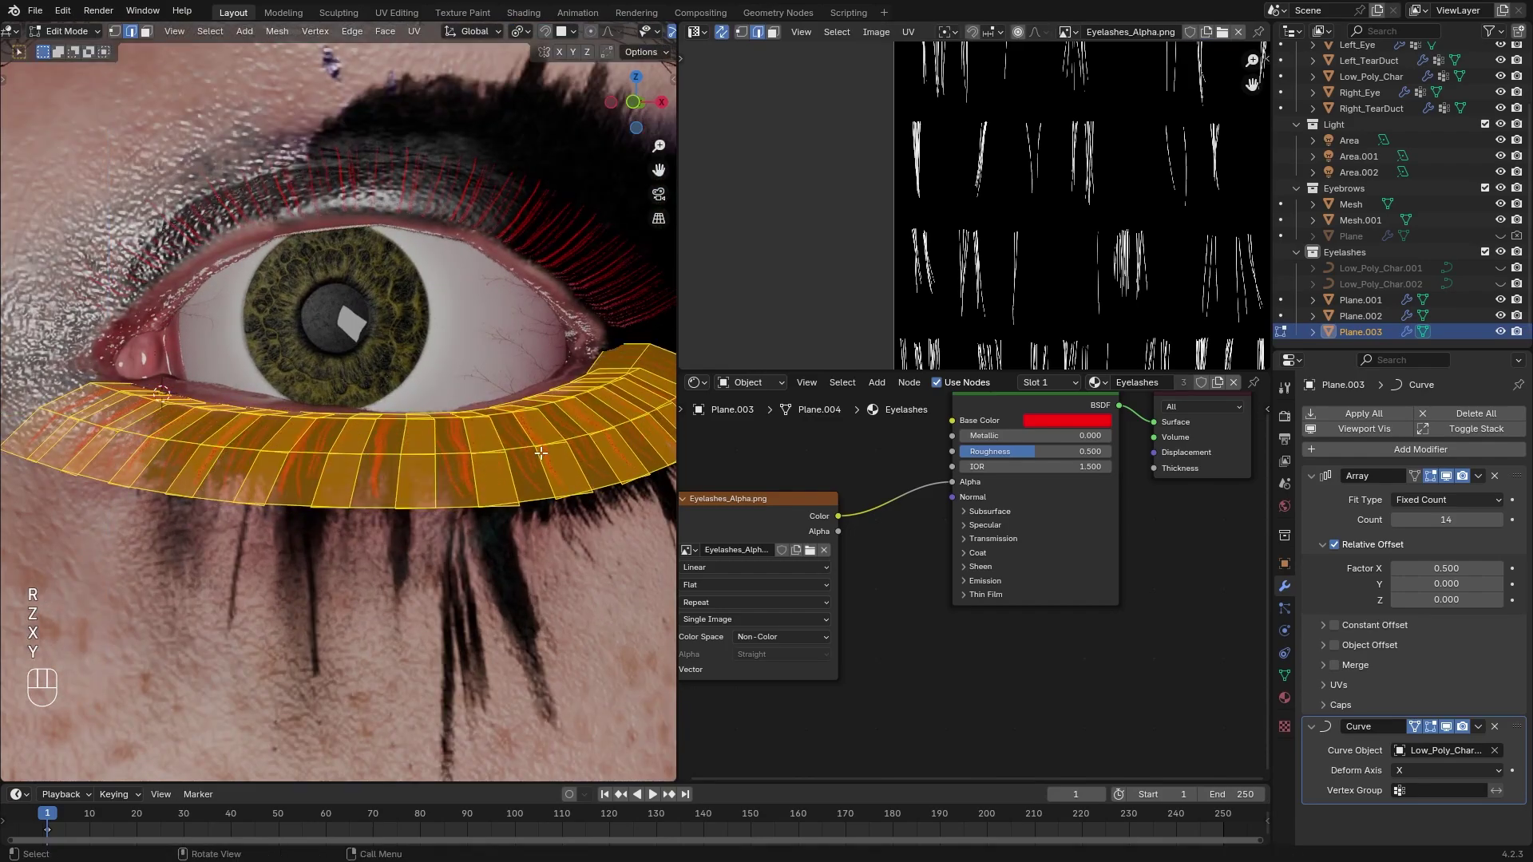
Rotate the Plane.003 card mesh about 9 degrees around the global Y axis
key(r)
key(z)
key(x)
key(y)
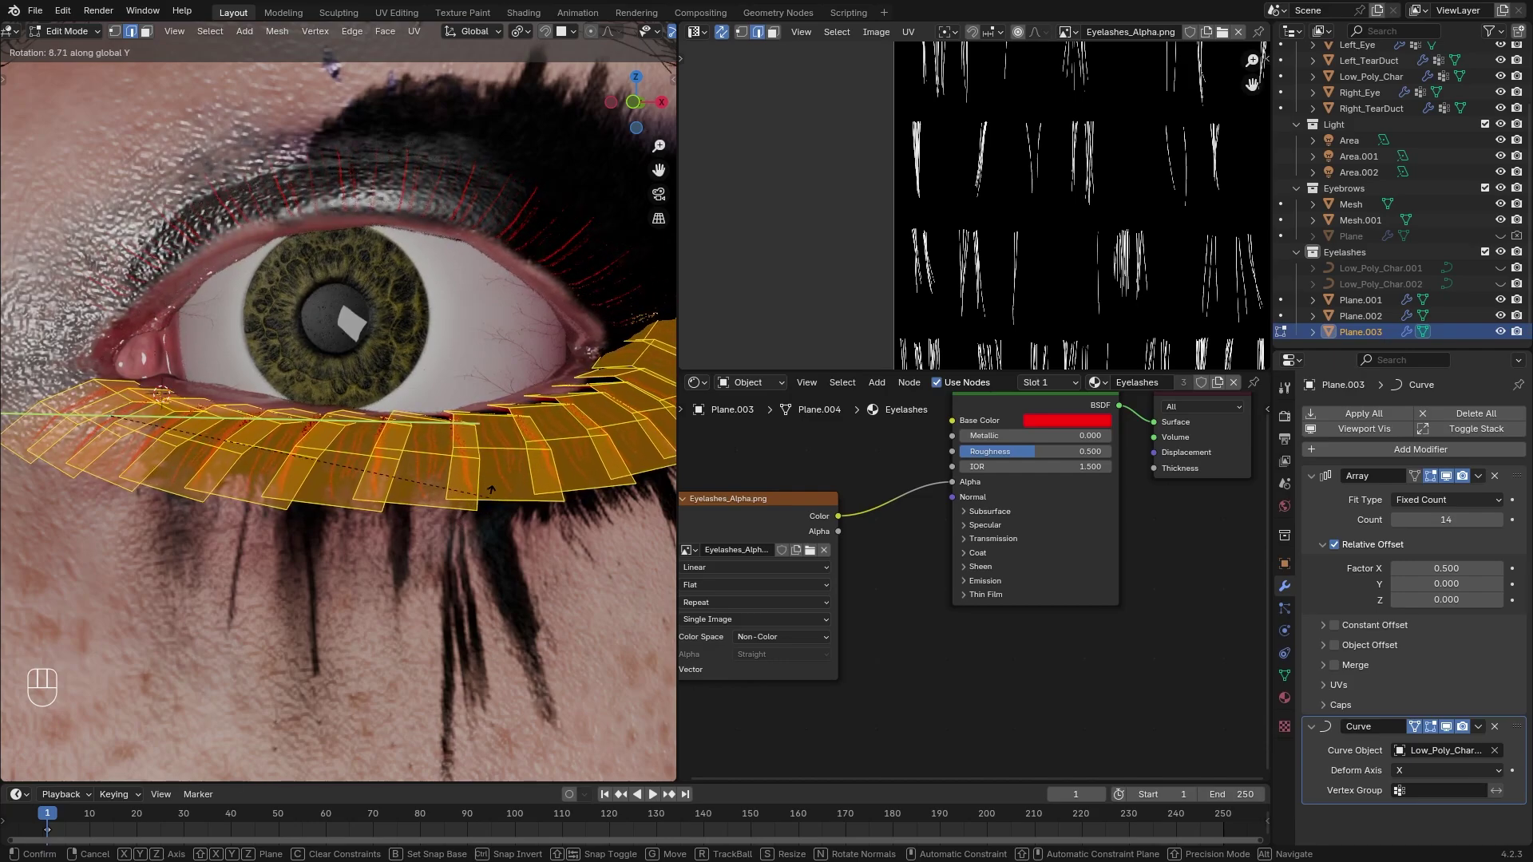
click(498, 489)
middle_drag(498, 490, 518, 435)
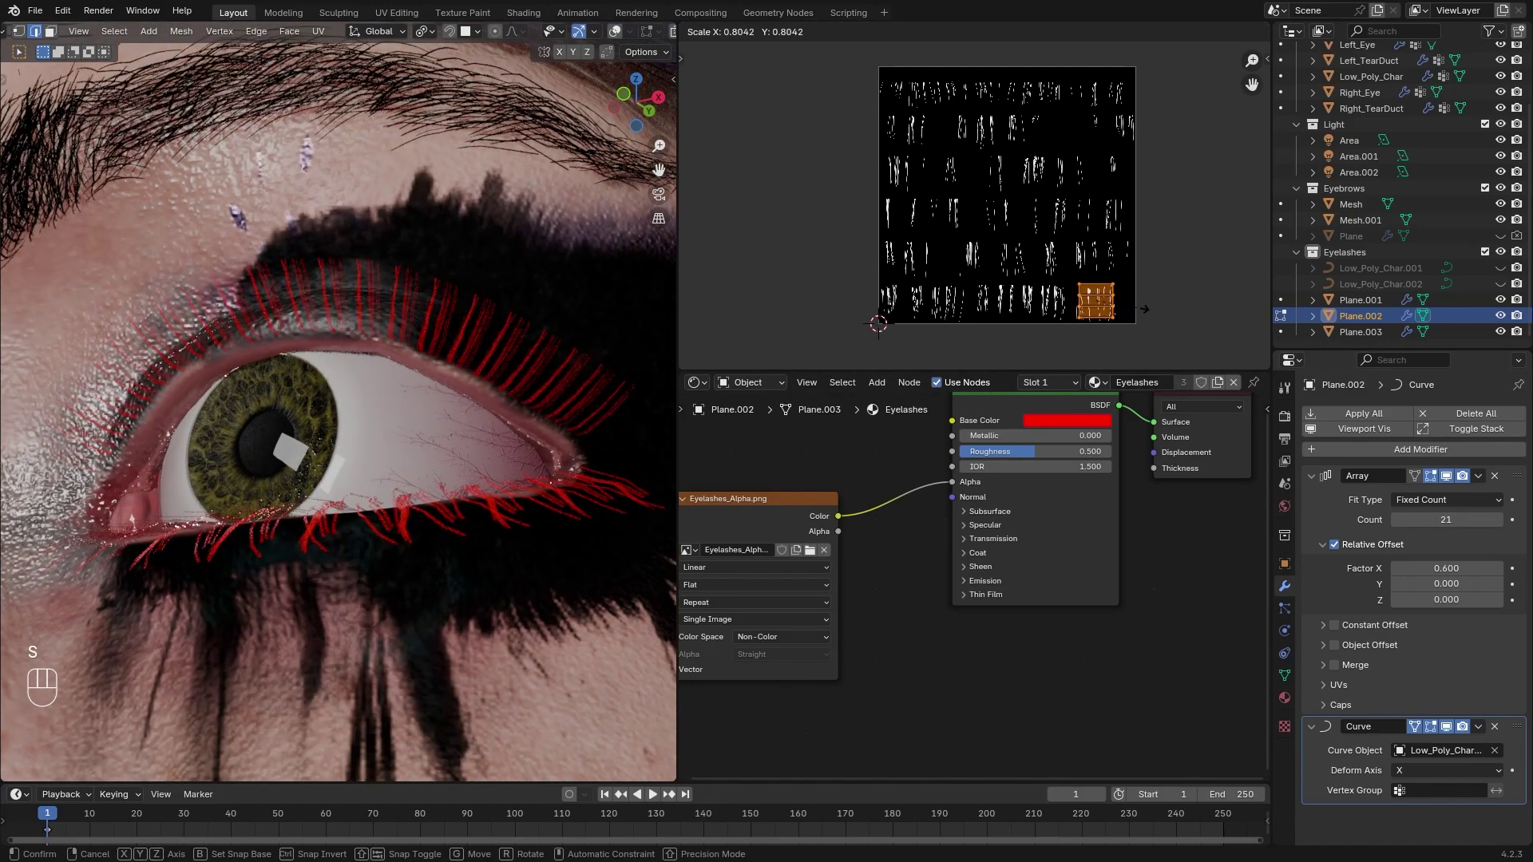
Duplicate the upper-lid card object and move the copy's mesh slightly away from the original
scroll(1195, 293, up, 2)
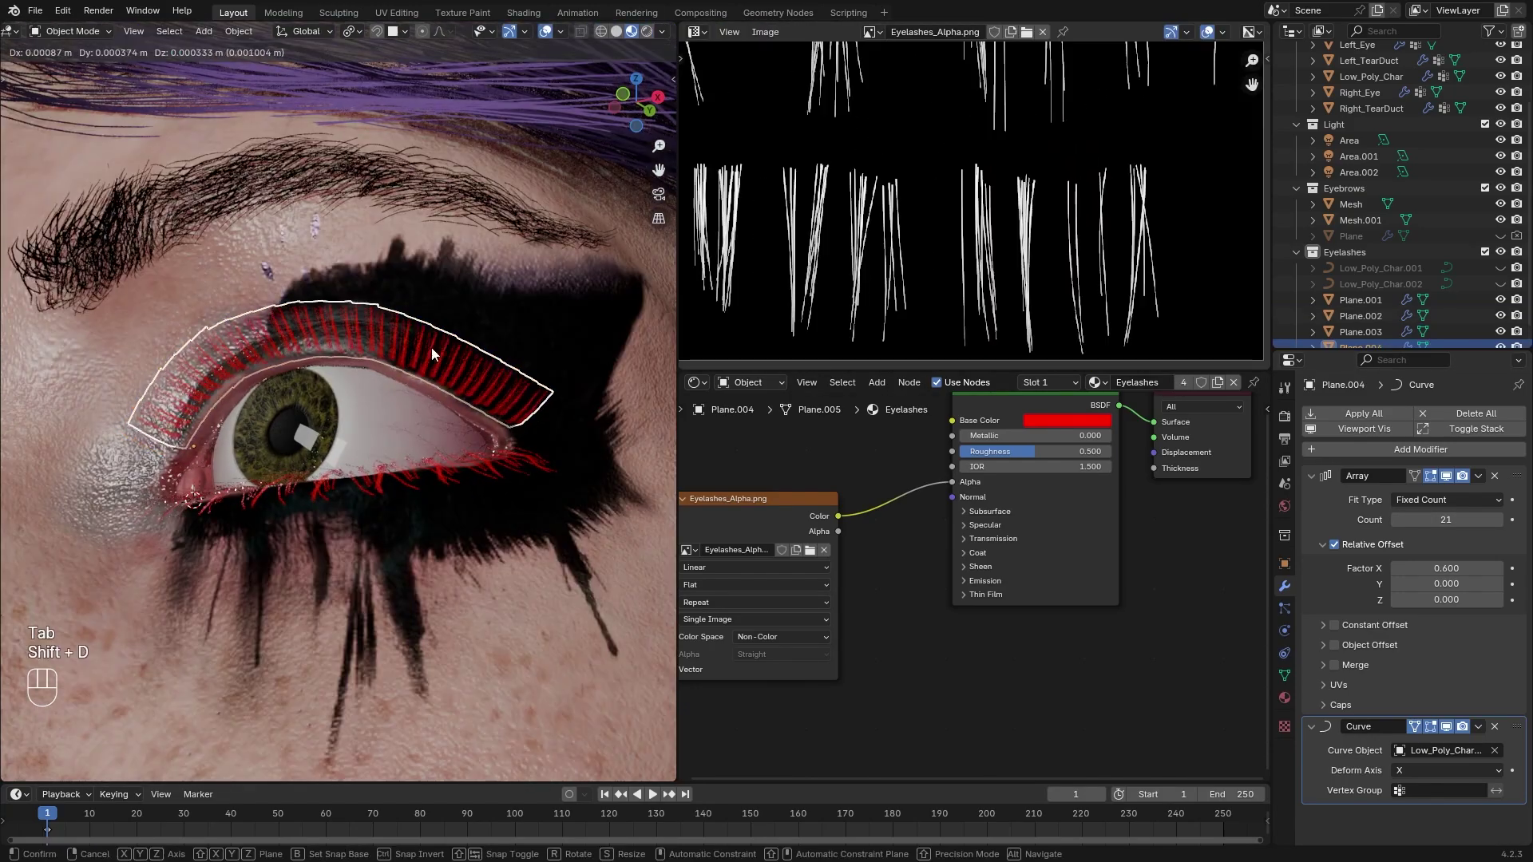
key(Tab)
key(g)
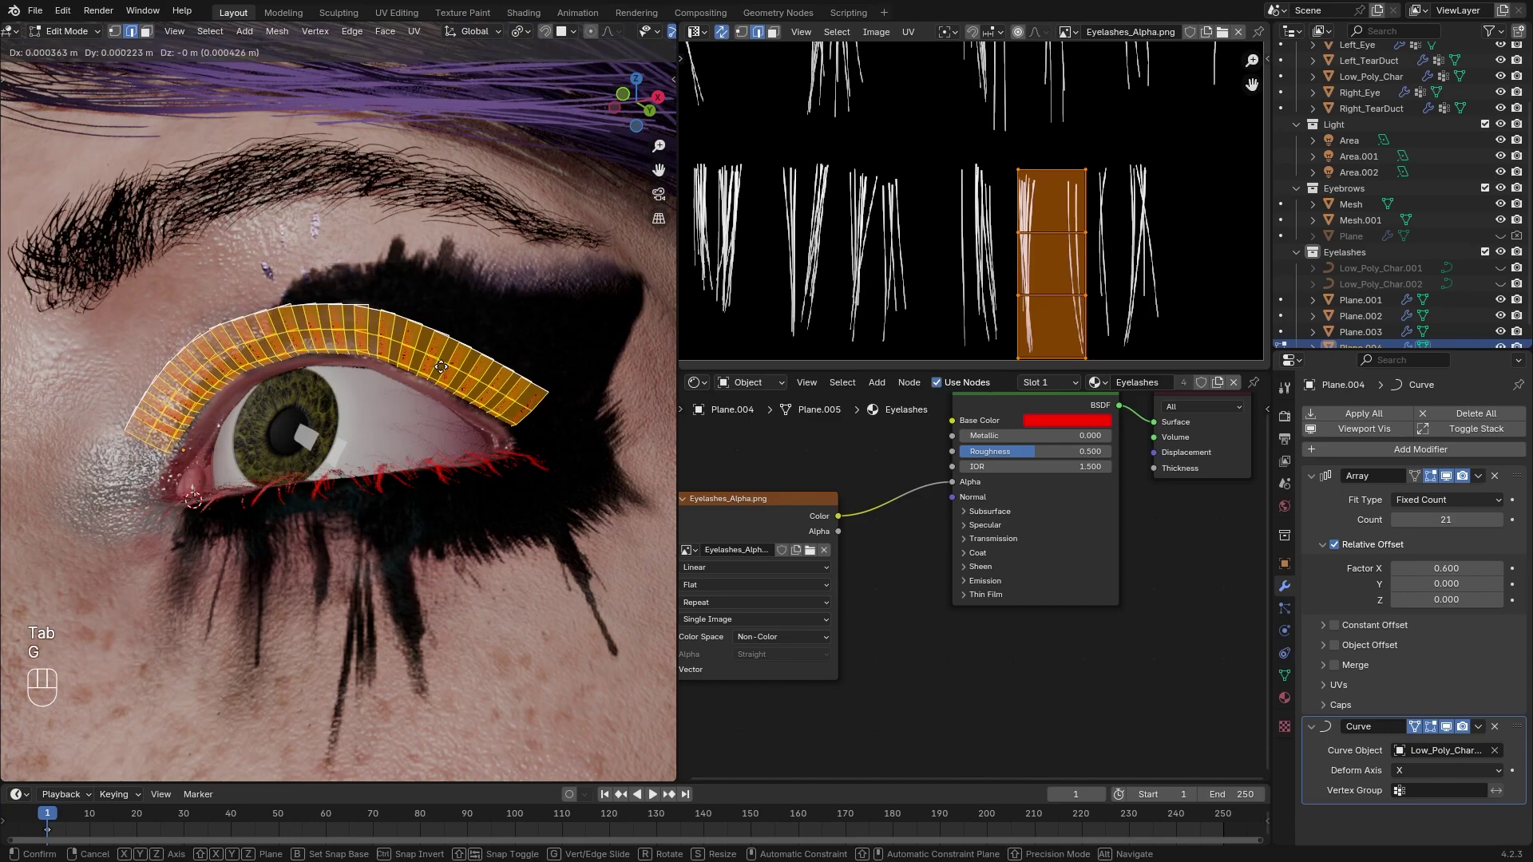
click(443, 364)
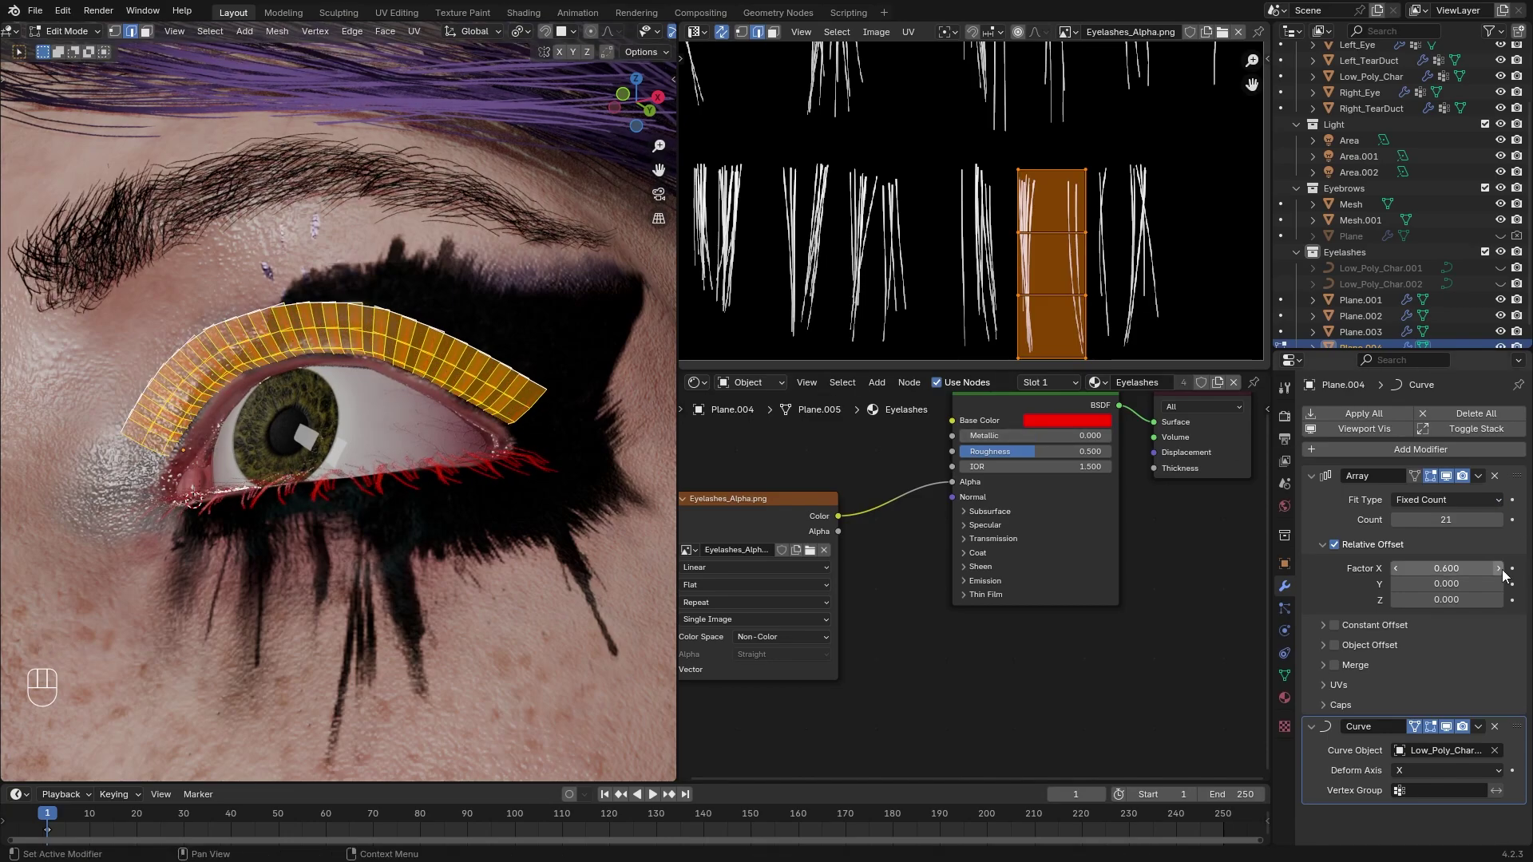
Set the duplicated upper card's Array relative X factor to 0.7 and its count to 18
click(1395, 522)
click(1395, 522)
click(1395, 522)
Move the duplicated card's UVs over the last lash clump in the texture's bottom row and scale them to fit, with viewport overlays hidden
middle_drag(591, 383, 555, 383)
key(g)
key(x)
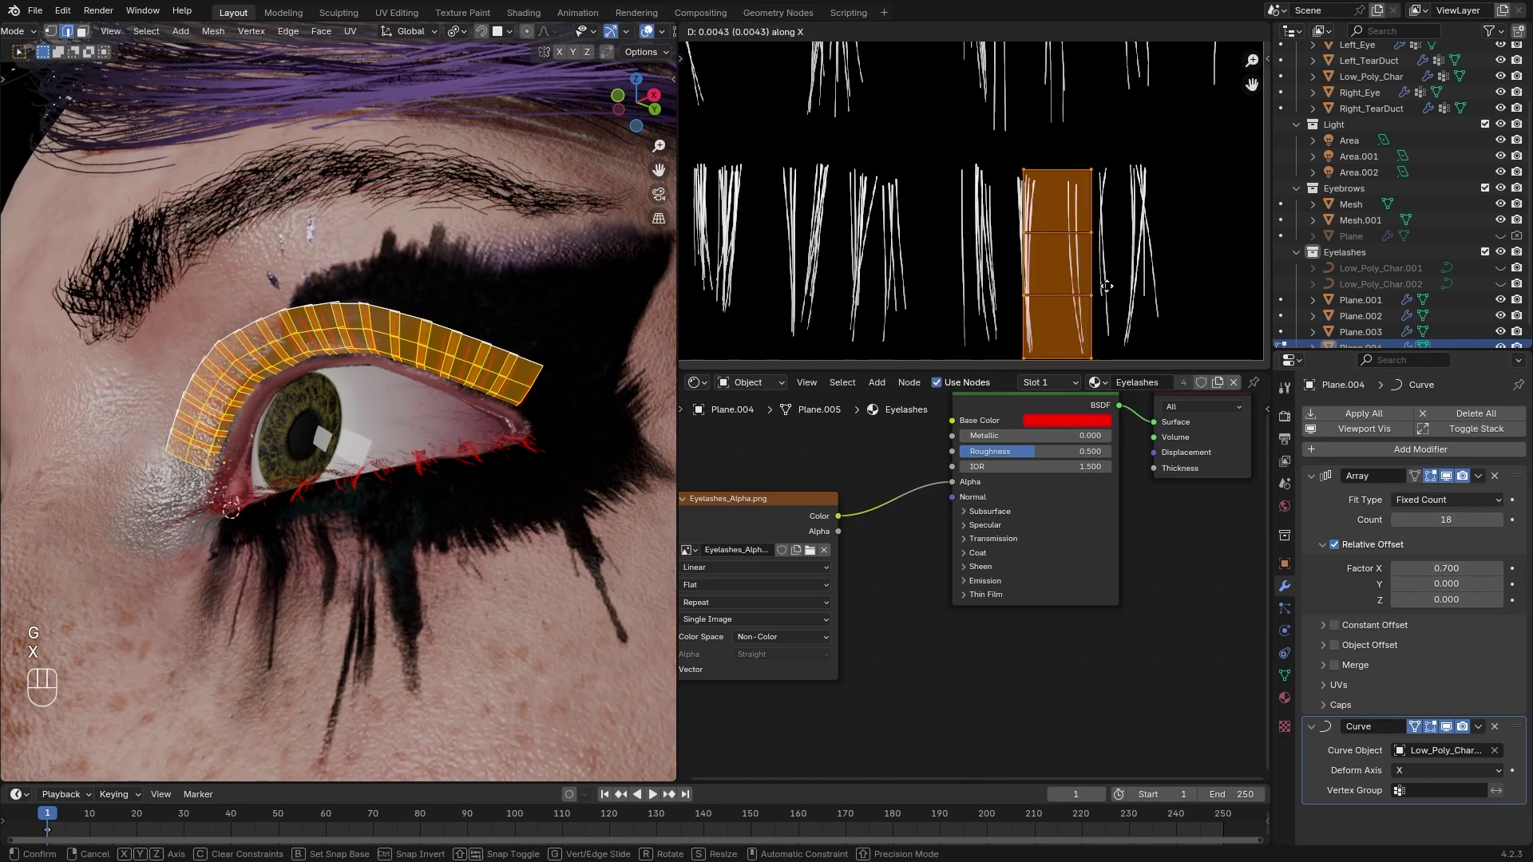
click(1157, 292)
key(g)
click(1157, 293)
click(646, 31)
key(s)
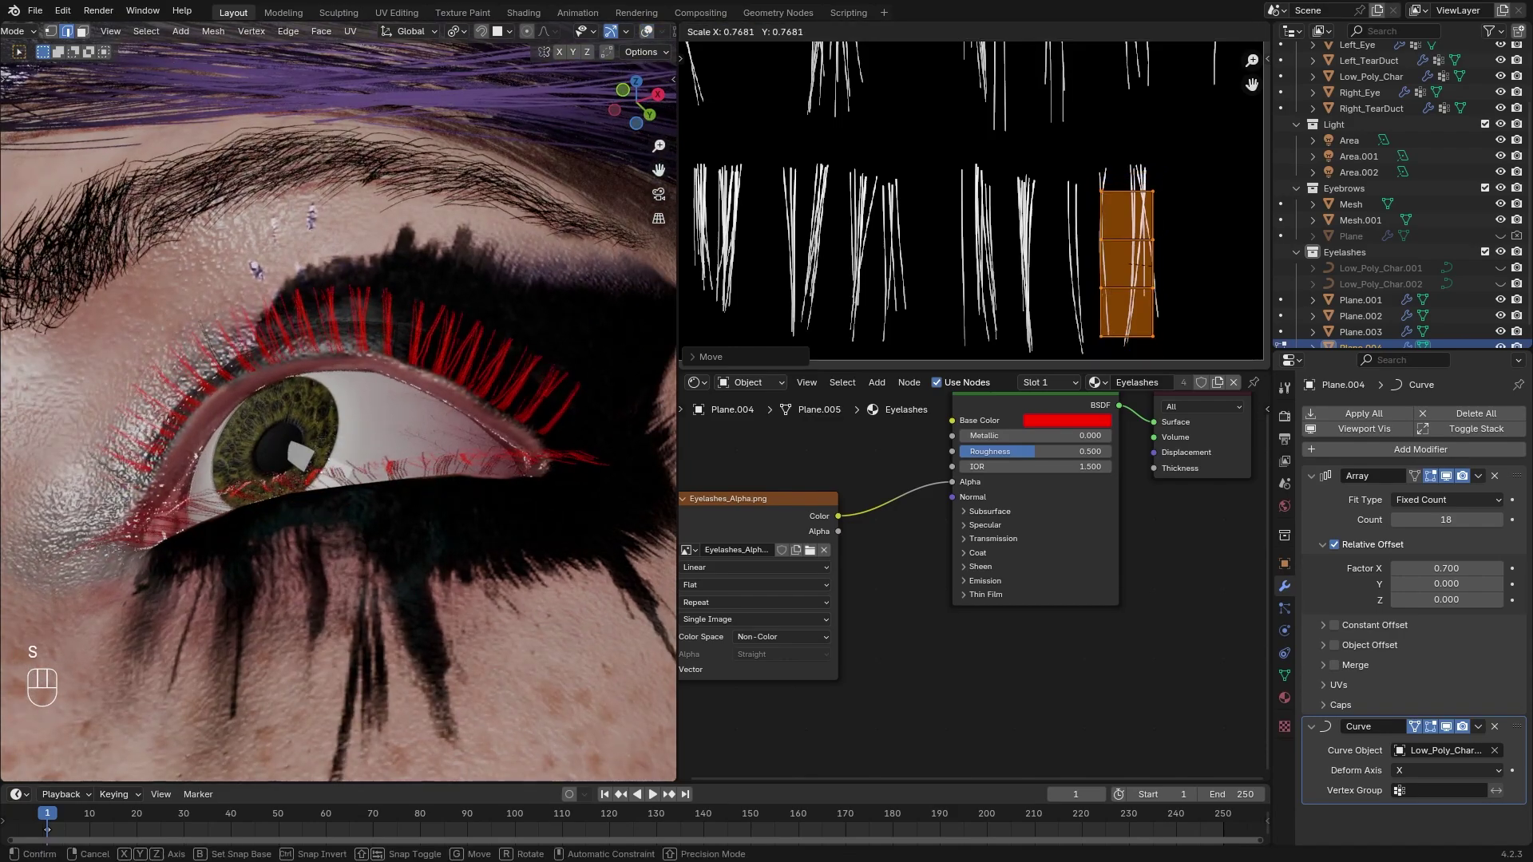
click(1156, 263)
Rotate the duplicated upper card's mesh around the global Z axis
mouse_move(435, 296)
middle_down()
mouse_move(470, 341)
mouse_move(425, 281)
middle_up()
click(373, 357)
key(r)
key(z)
click(381, 341)
Try rotating the duplicated upper card around the global Y axis, and undo that rotation
middle_drag(383, 341, 471, 375)
key(r)
key(z)
key(y)
click(523, 404)
key(ctrl+z)
Show the viewport overlays again and rotate the duplicated upper card about -13 degrees around the global Y axis
click(646, 31)
middle_drag(498, 277, 516, 300)
key(r)
key(z)
key(x)
key(y)
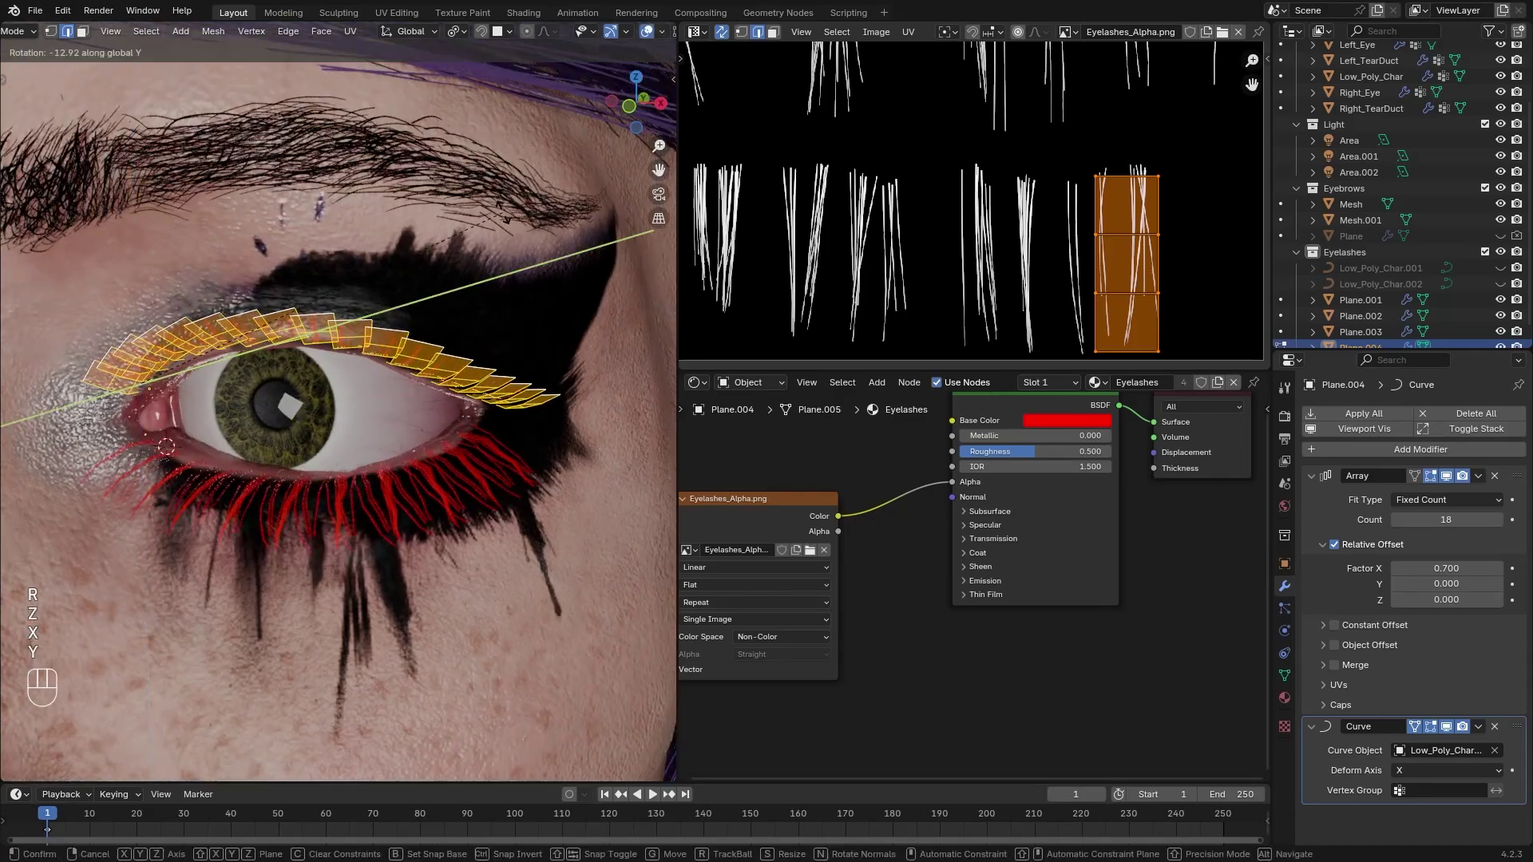
click(499, 232)
Scale the duplicated upper card's mesh up to more than 1.5 times and reduce its Array count to 9
middle_drag(499, 231, 627, 146)
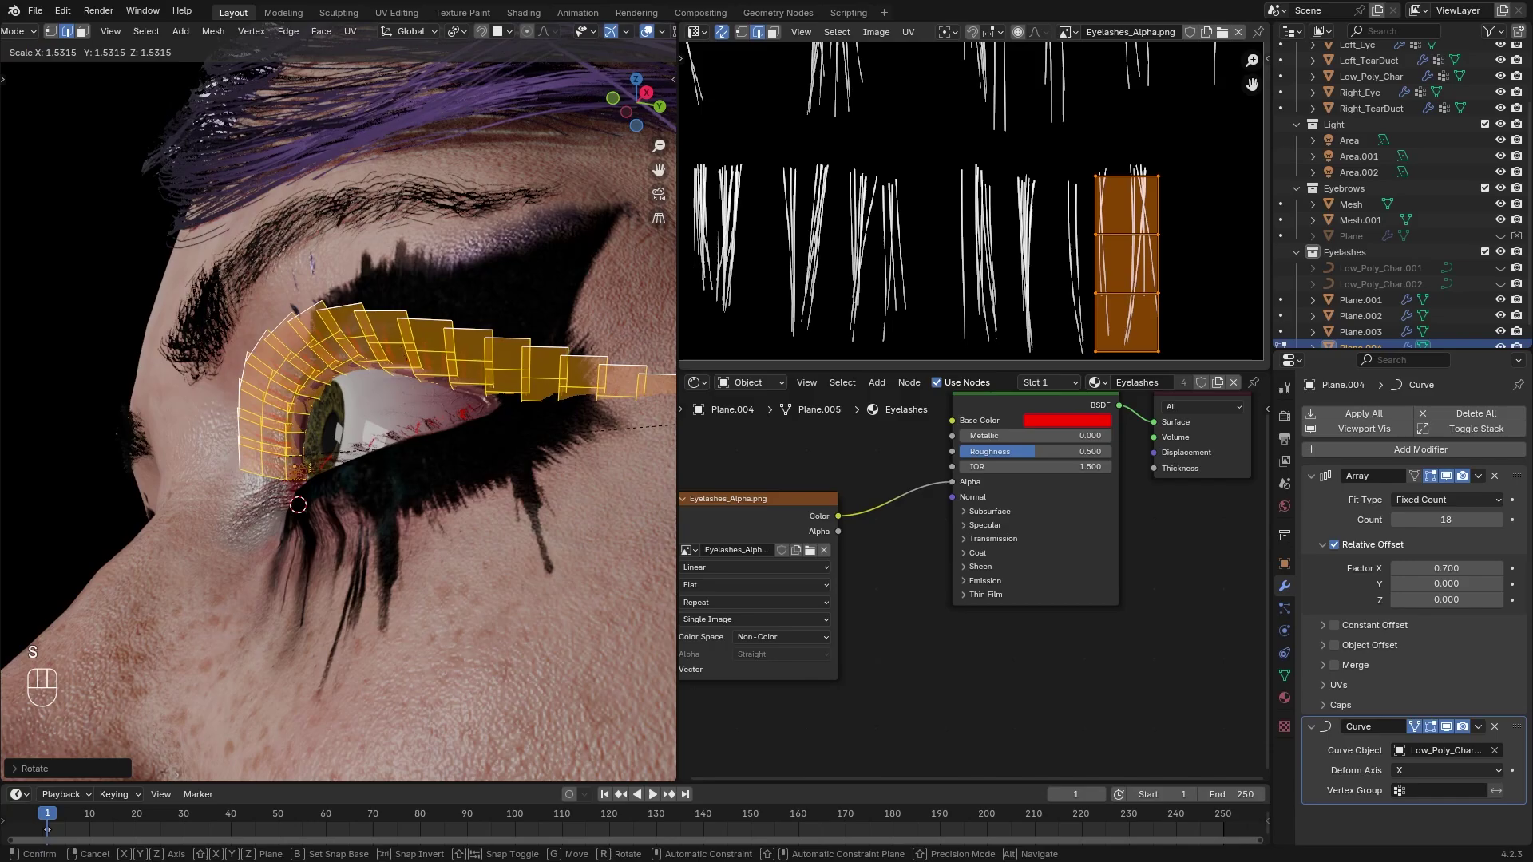
click(241, 447)
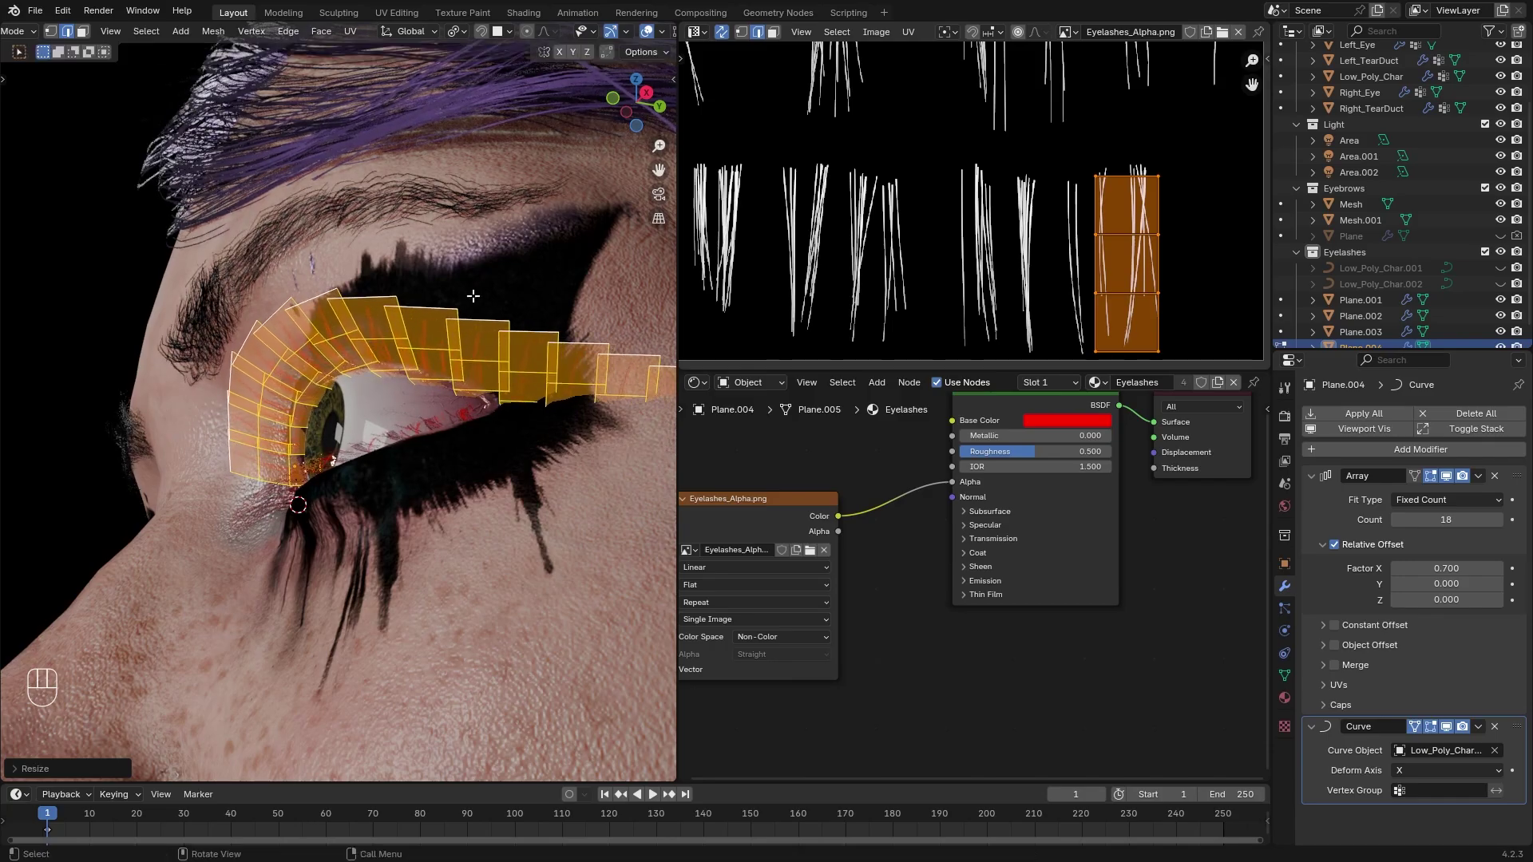
middle_drag(476, 296, 381, 383)
drag(1445, 520, 1421, 520)
Move the enlarged upper card's mesh so its roots sit along the upper lid, and return to Object Mode
key(Tab)
middle_drag(427, 392, 375, 320)
key(Tab)
key(g)
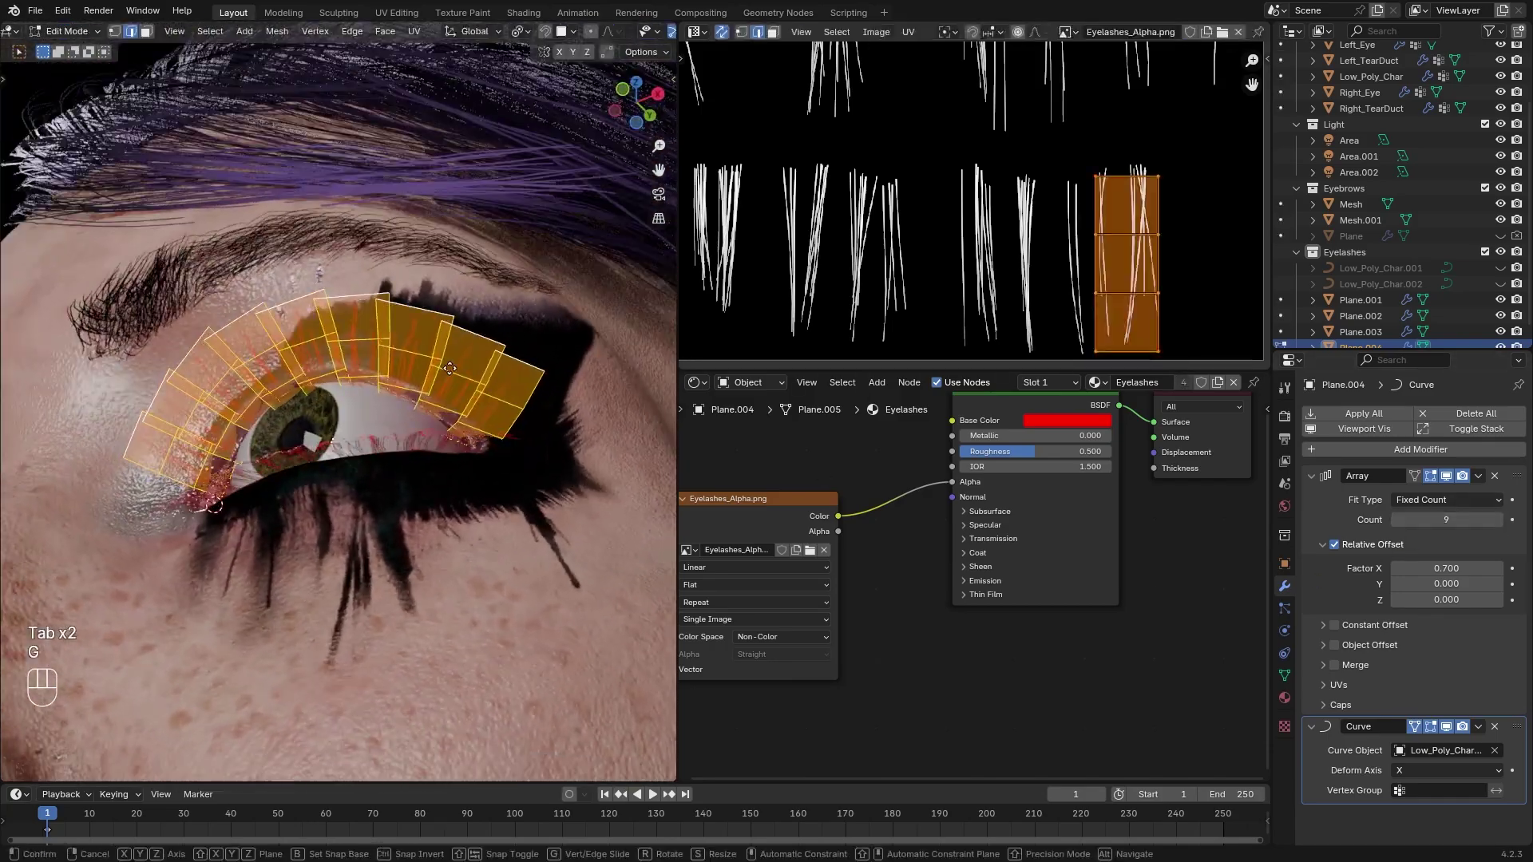
click(451, 358)
middle_drag(451, 359, 447, 407)
scroll(447, 407, up, 2)
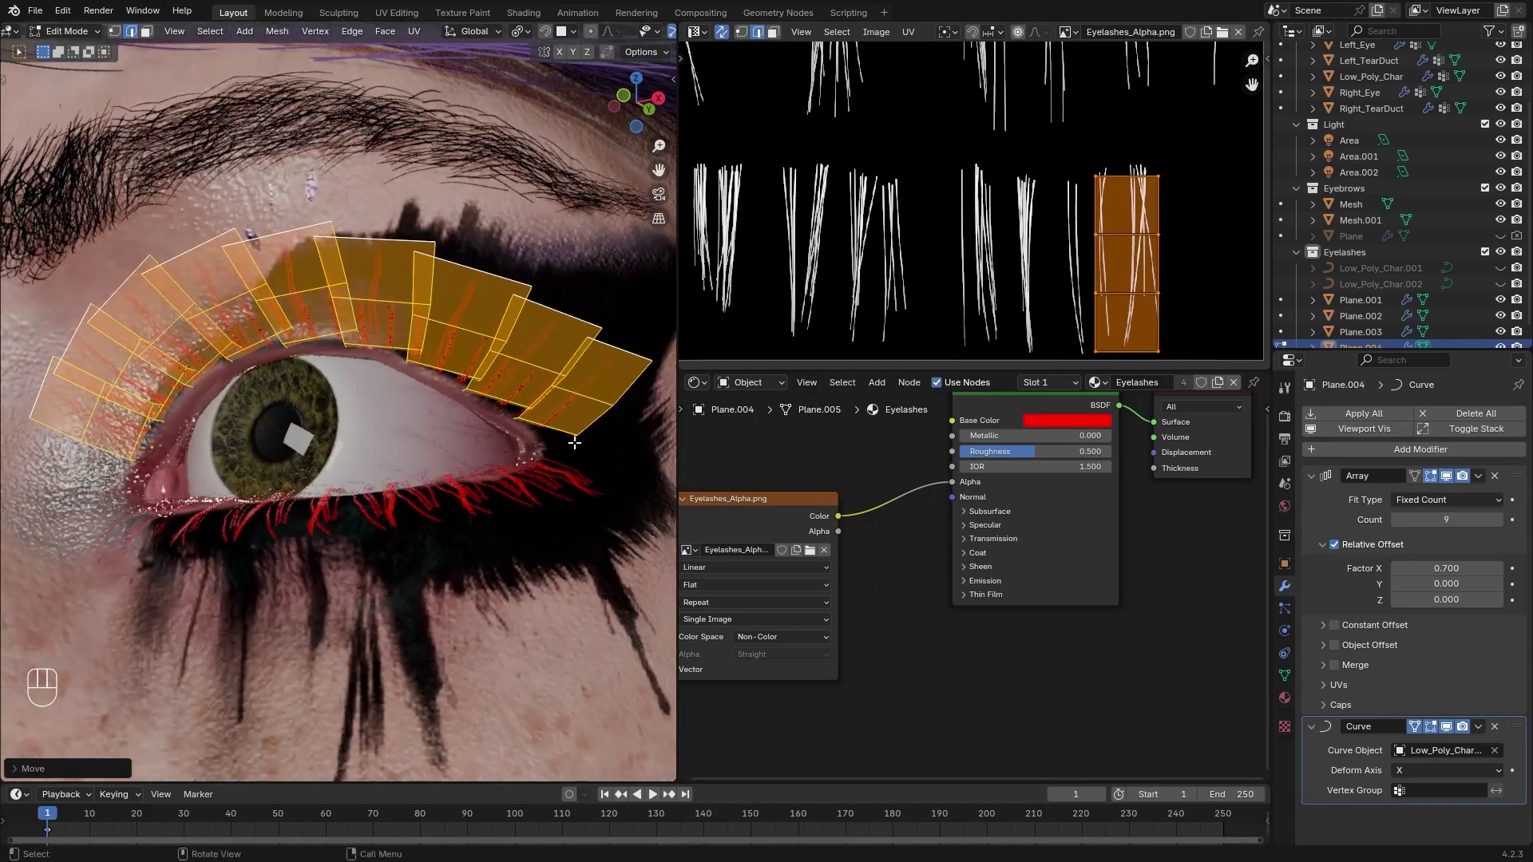
key(r)
right_click(422, 395)
scroll(423, 395, down, 1)
key(Tab)
Rename the lower card objects Low1 and Low2 and the upper card objects Up1 and Up2
scroll(422, 396, down, 4)
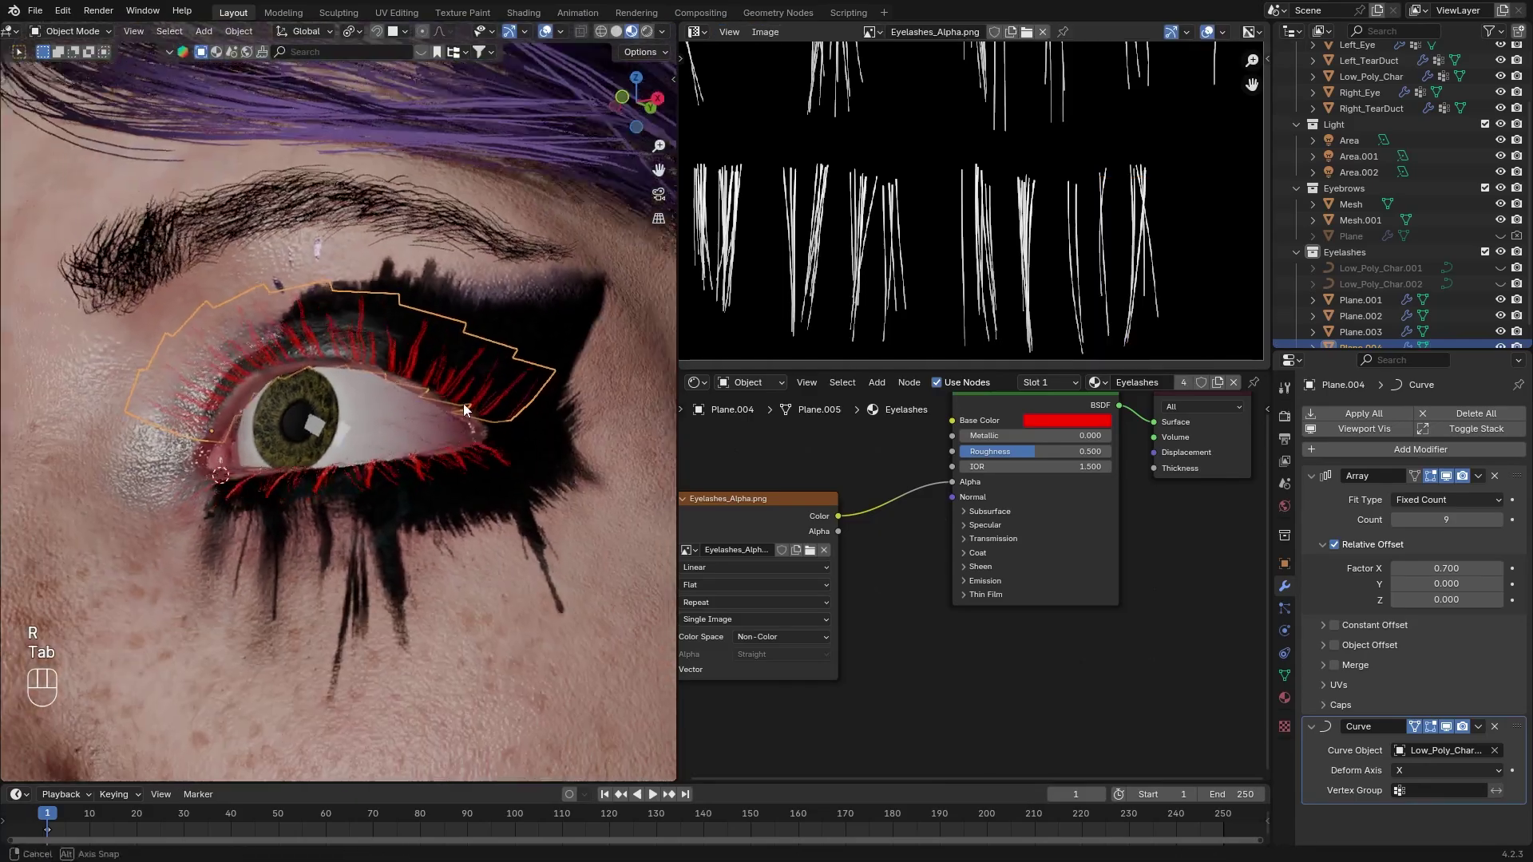
middle_drag(425, 403, 487, 374)
scroll(523, 408, up, 3)
scroll(1298, 292, down, 1)
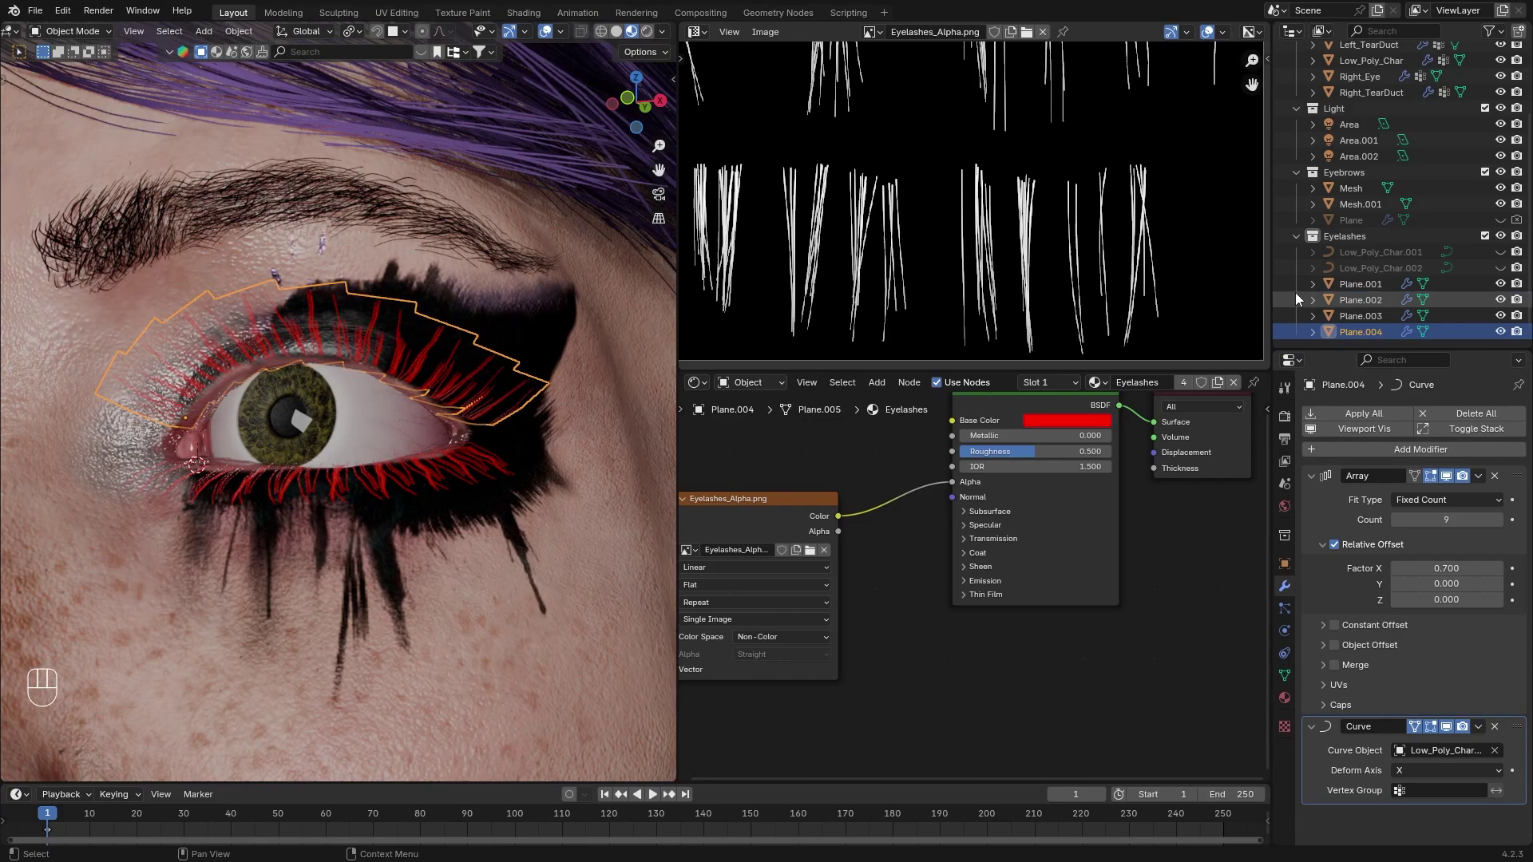
double_click(1360, 301)
text(Low2)
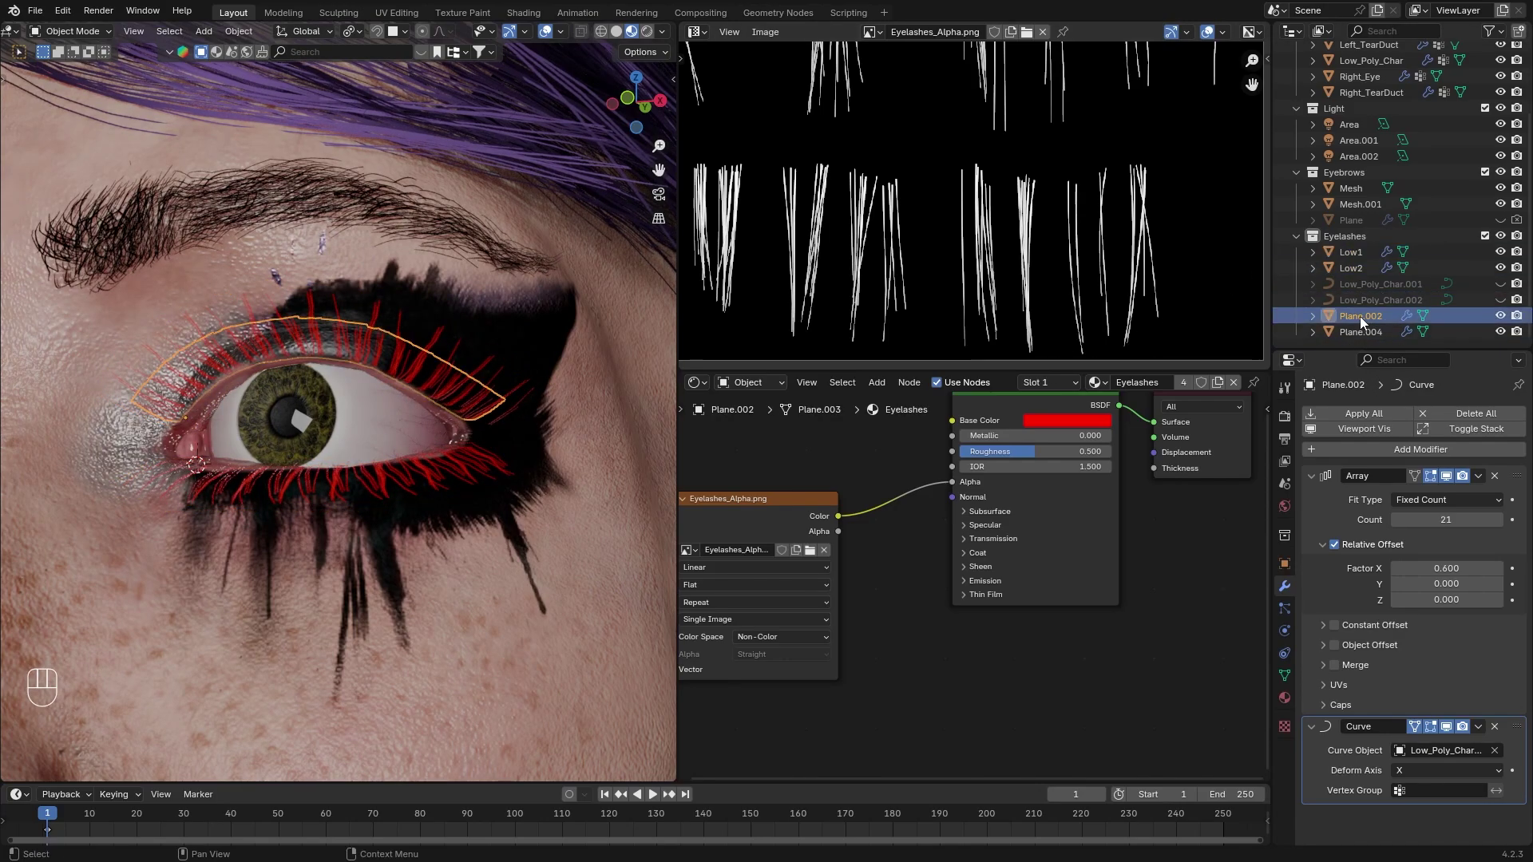
text(Up2)
key(Return)
Turn on the Statistics overlay in the 3D viewport
middle_drag(495, 351, 431, 335)
click(564, 31)
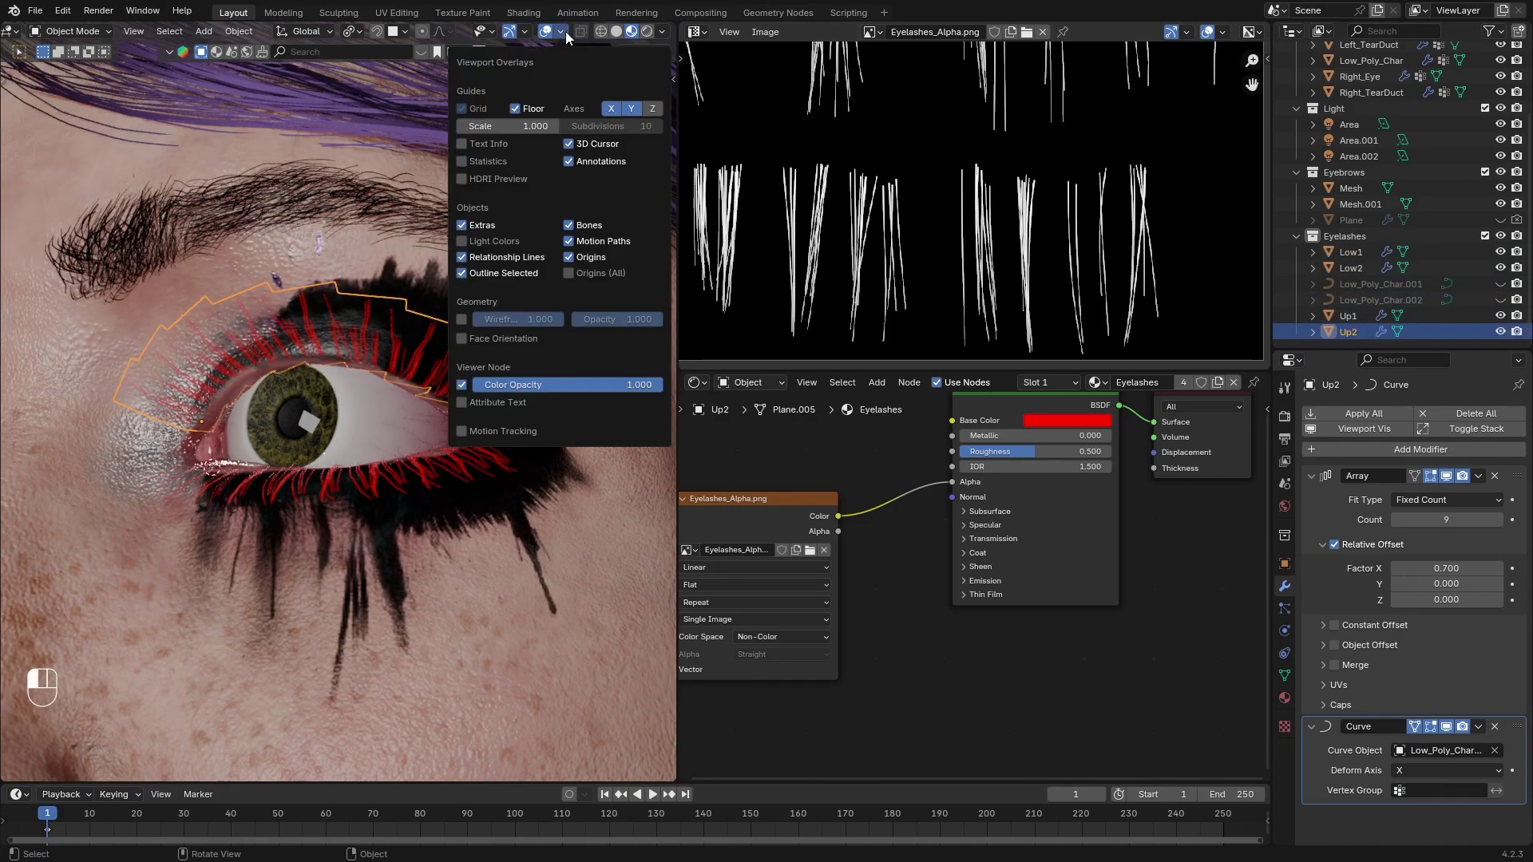
click(473, 158)
middle_drag(200, 288, 256, 304)
middle_drag(380, 344, 470, 297)
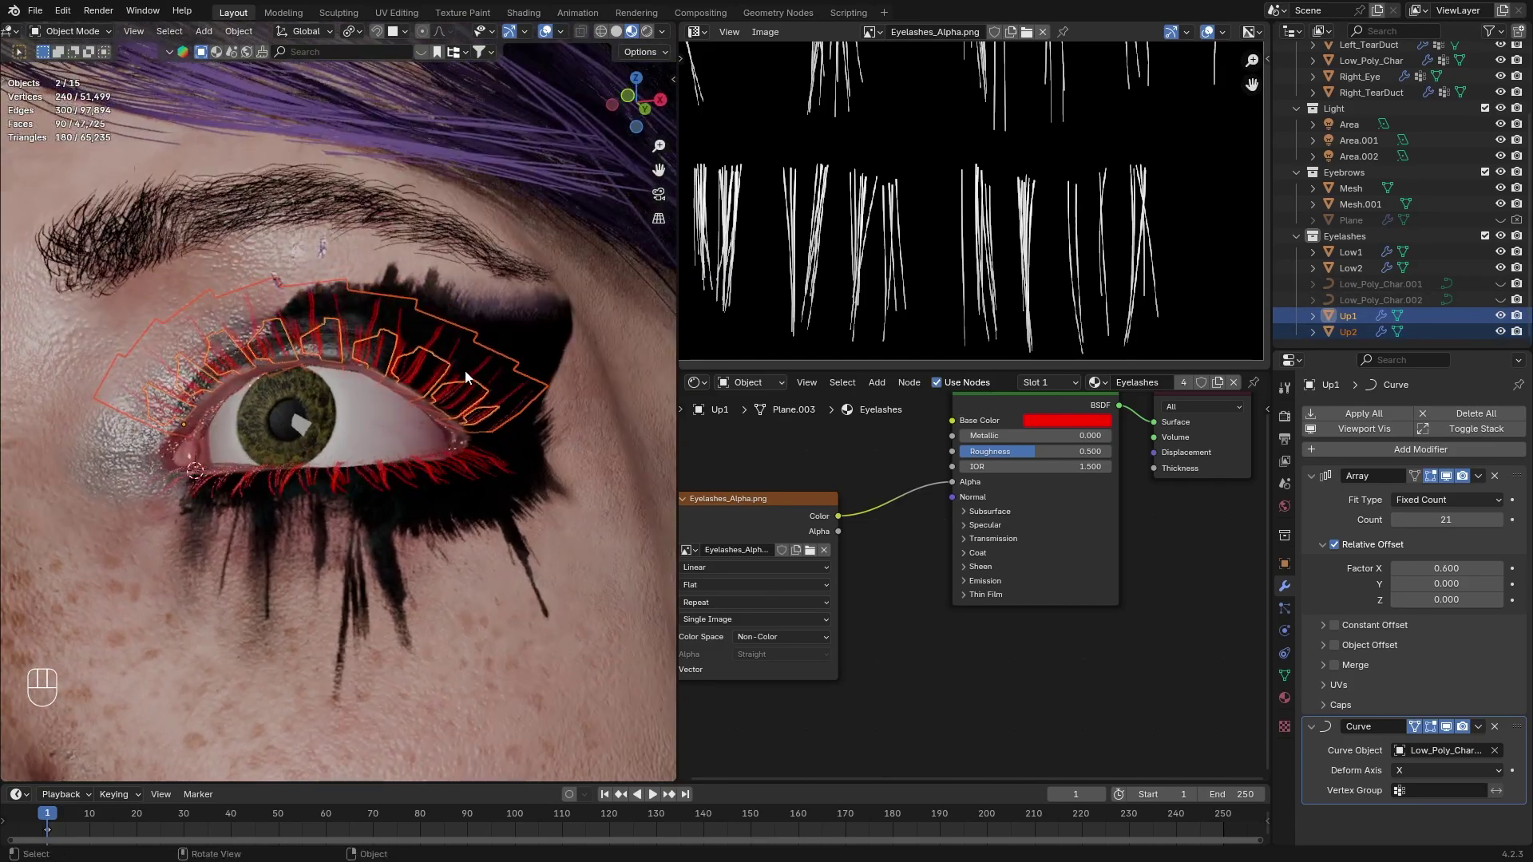
Duplicate the Up2 card object and leave the copy in place
click(463, 370)
click(463, 371)
click(463, 371)
scroll(463, 370, up, 2)
mouse_move(463, 370)
middle_down()
mouse_move(508, 285)
mouse_move(468, 356)
middle_up()
key(shift+d)
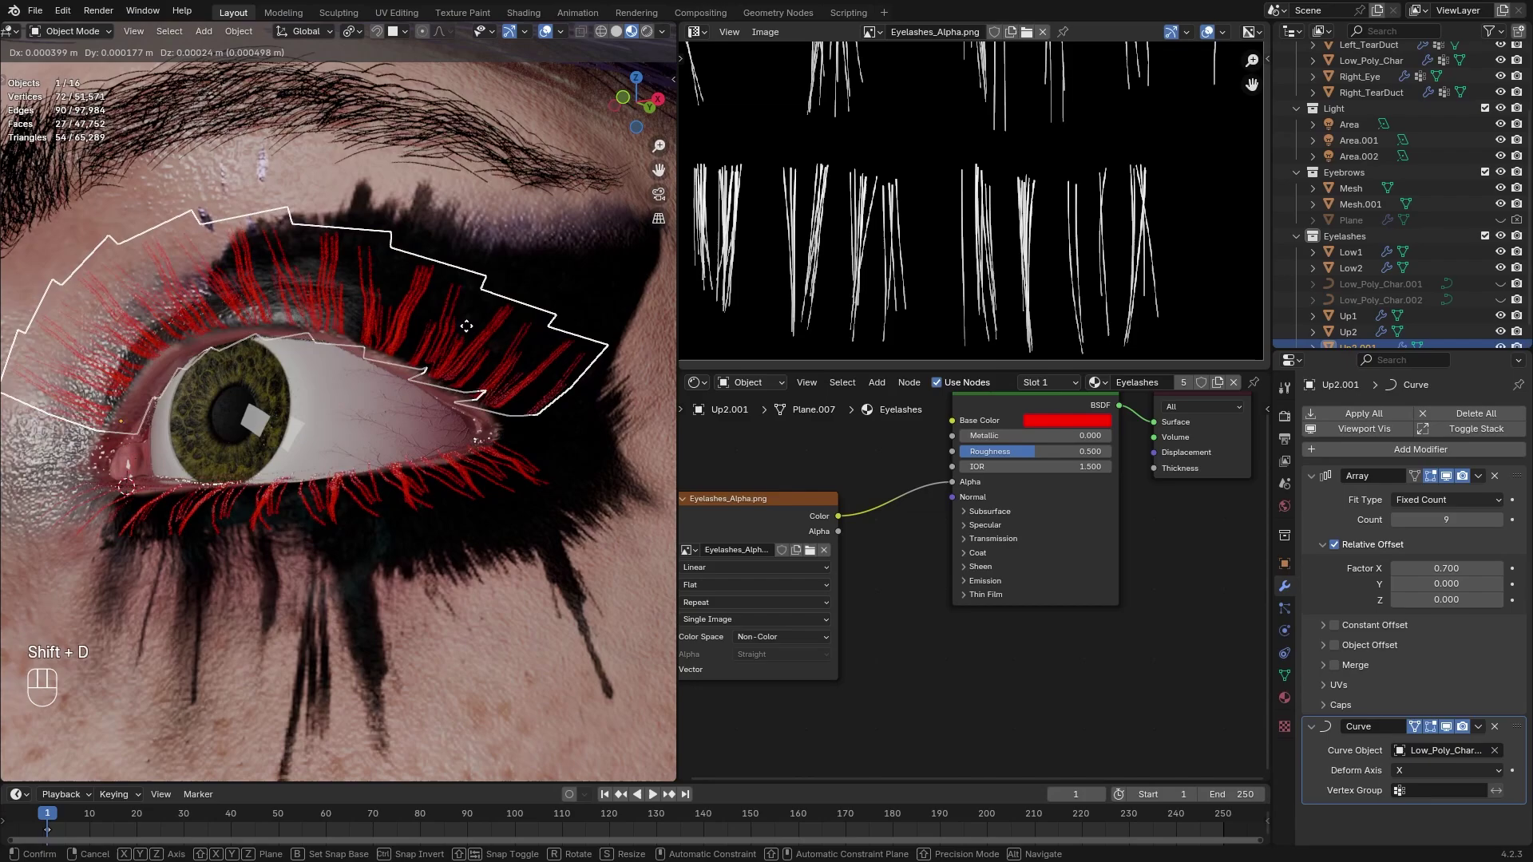
right_click(483, 335)
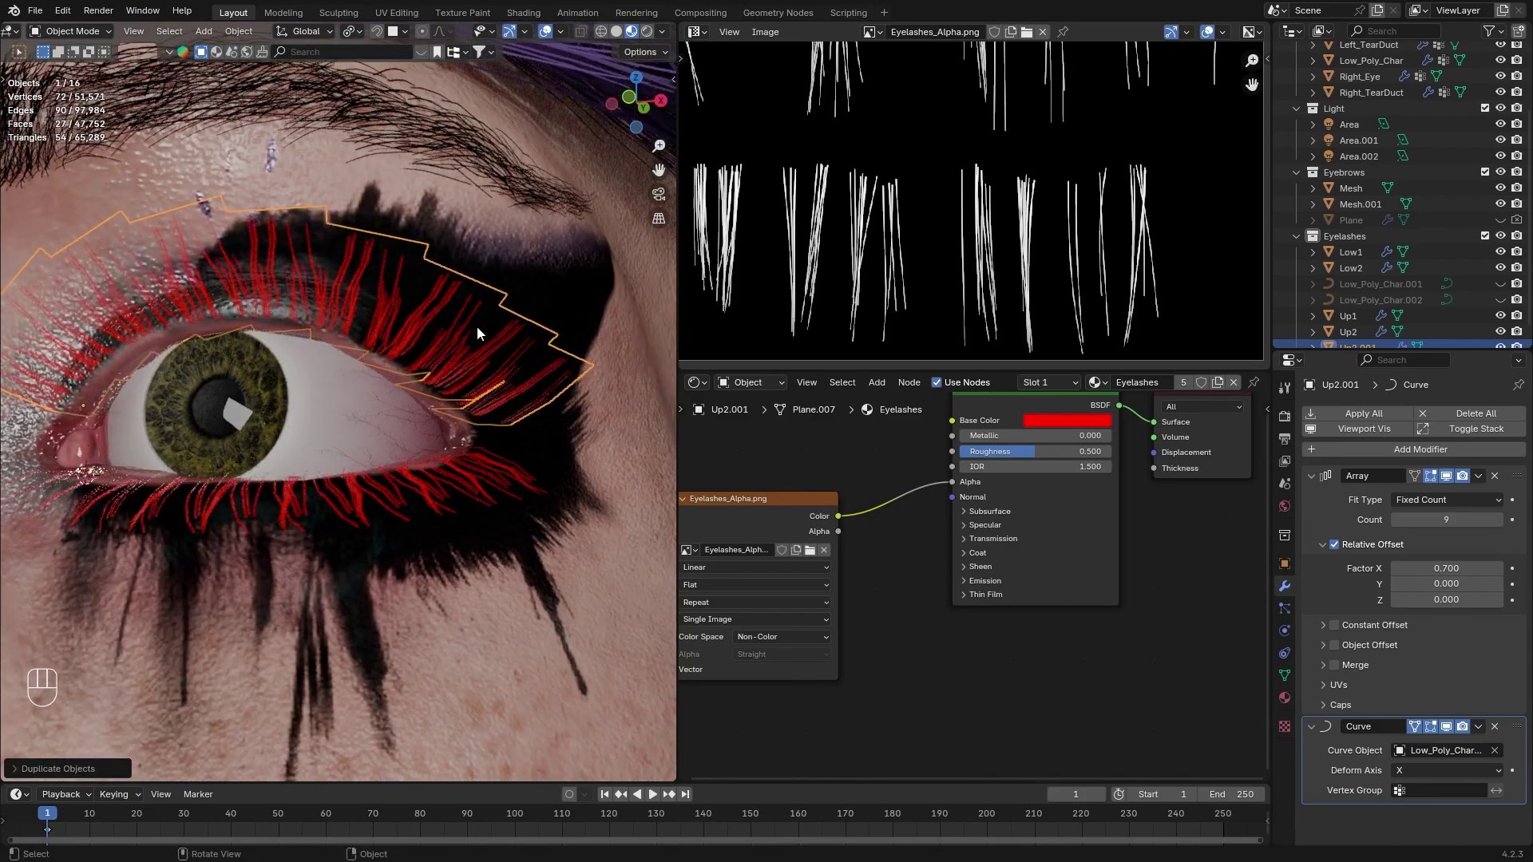
Set the Up2 copy's Array relative X factor to 0.6 and count to 11, and move its UVs over a different lash clump
key(Tab)
right_click(527, 357)
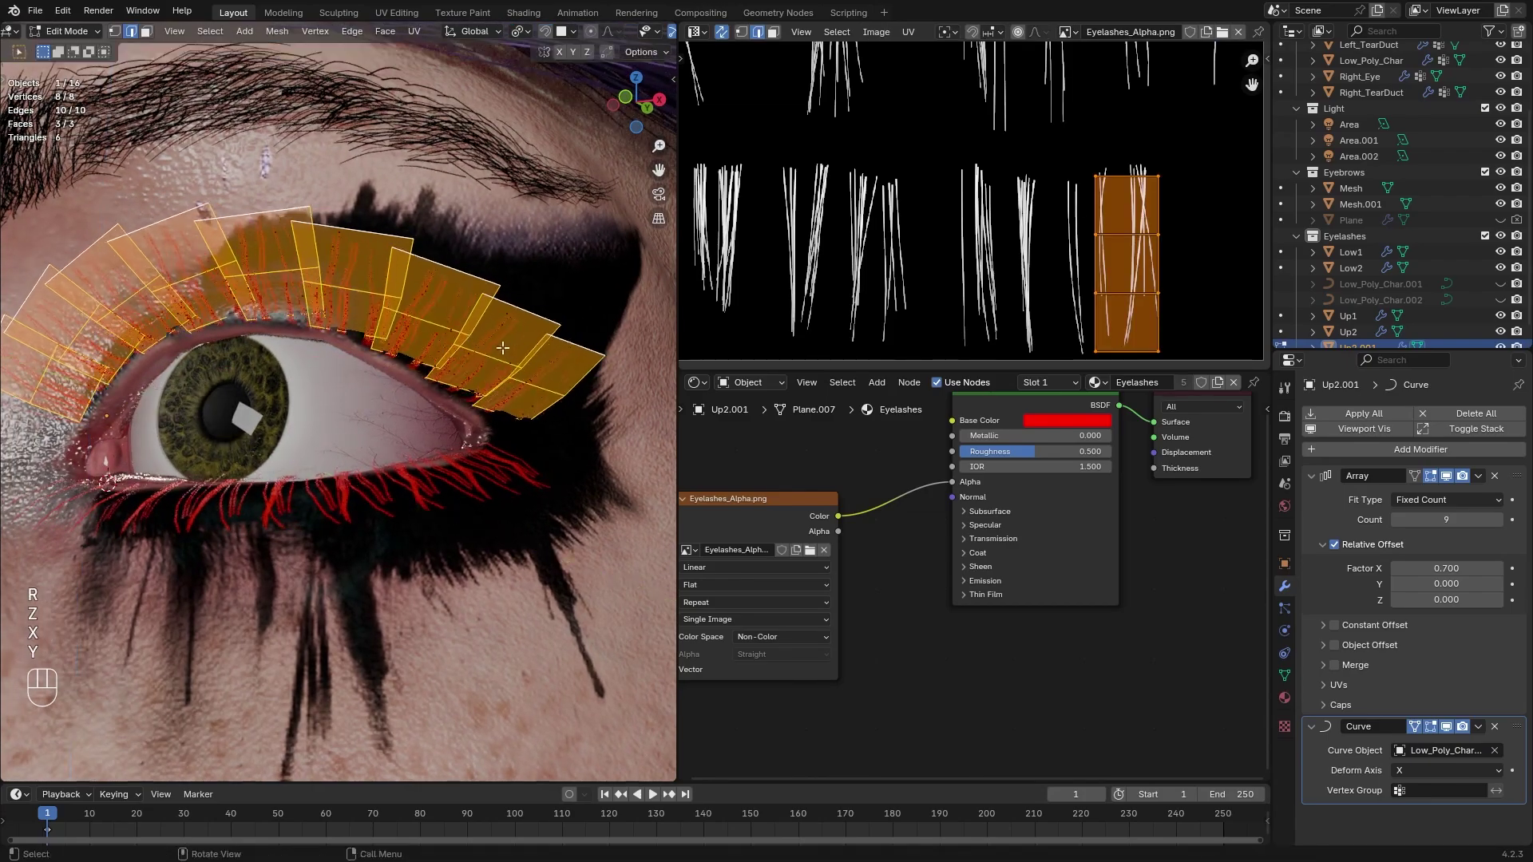
click(1397, 568)
scroll(1043, 200, down, 6)
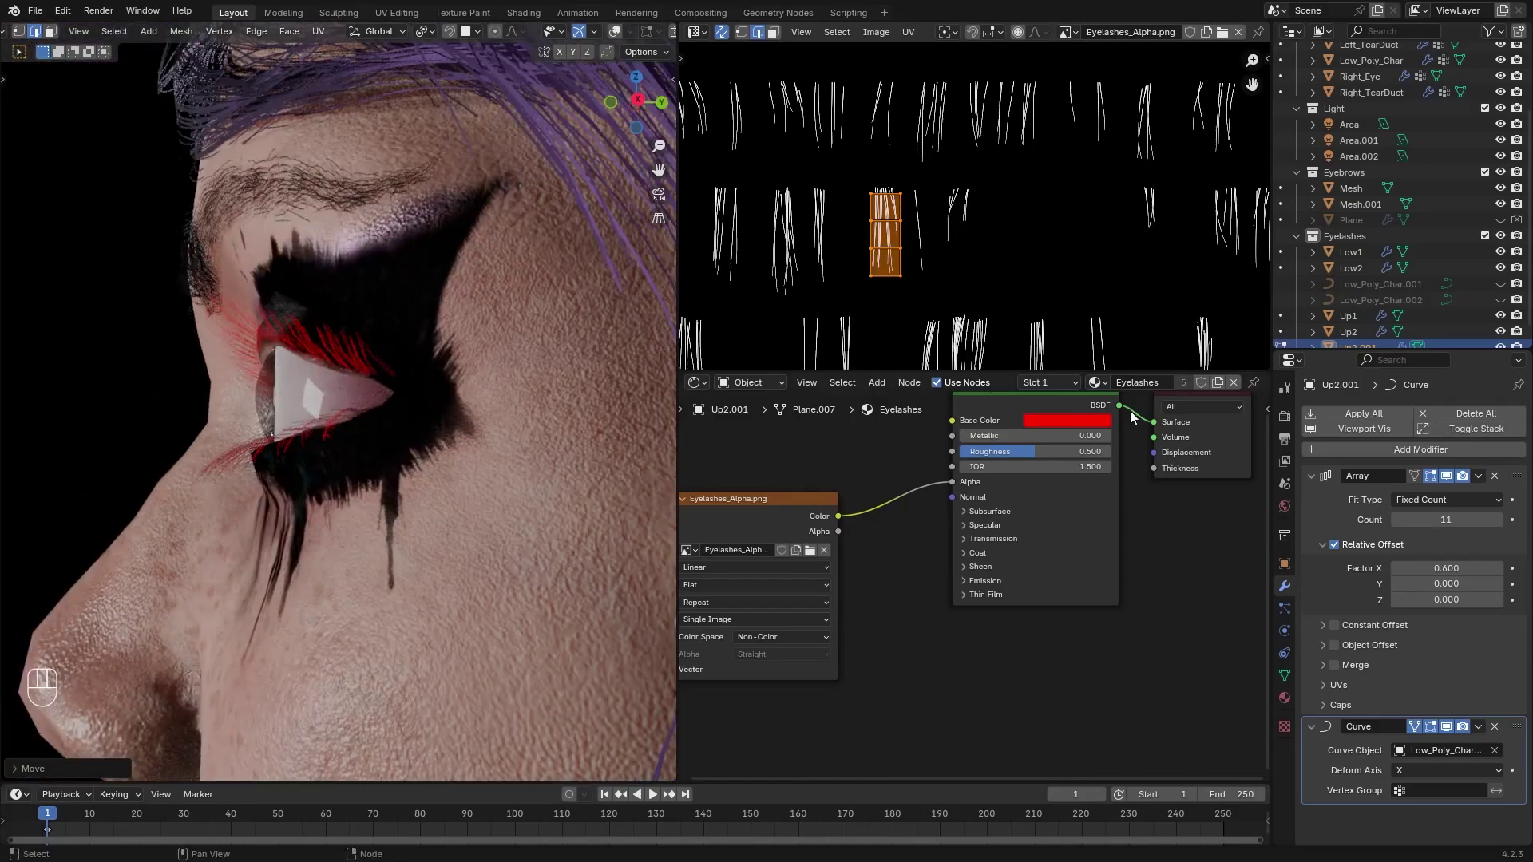
Try a different Base Color on the Eyelashes material
click(1106, 420)
click(1164, 310)
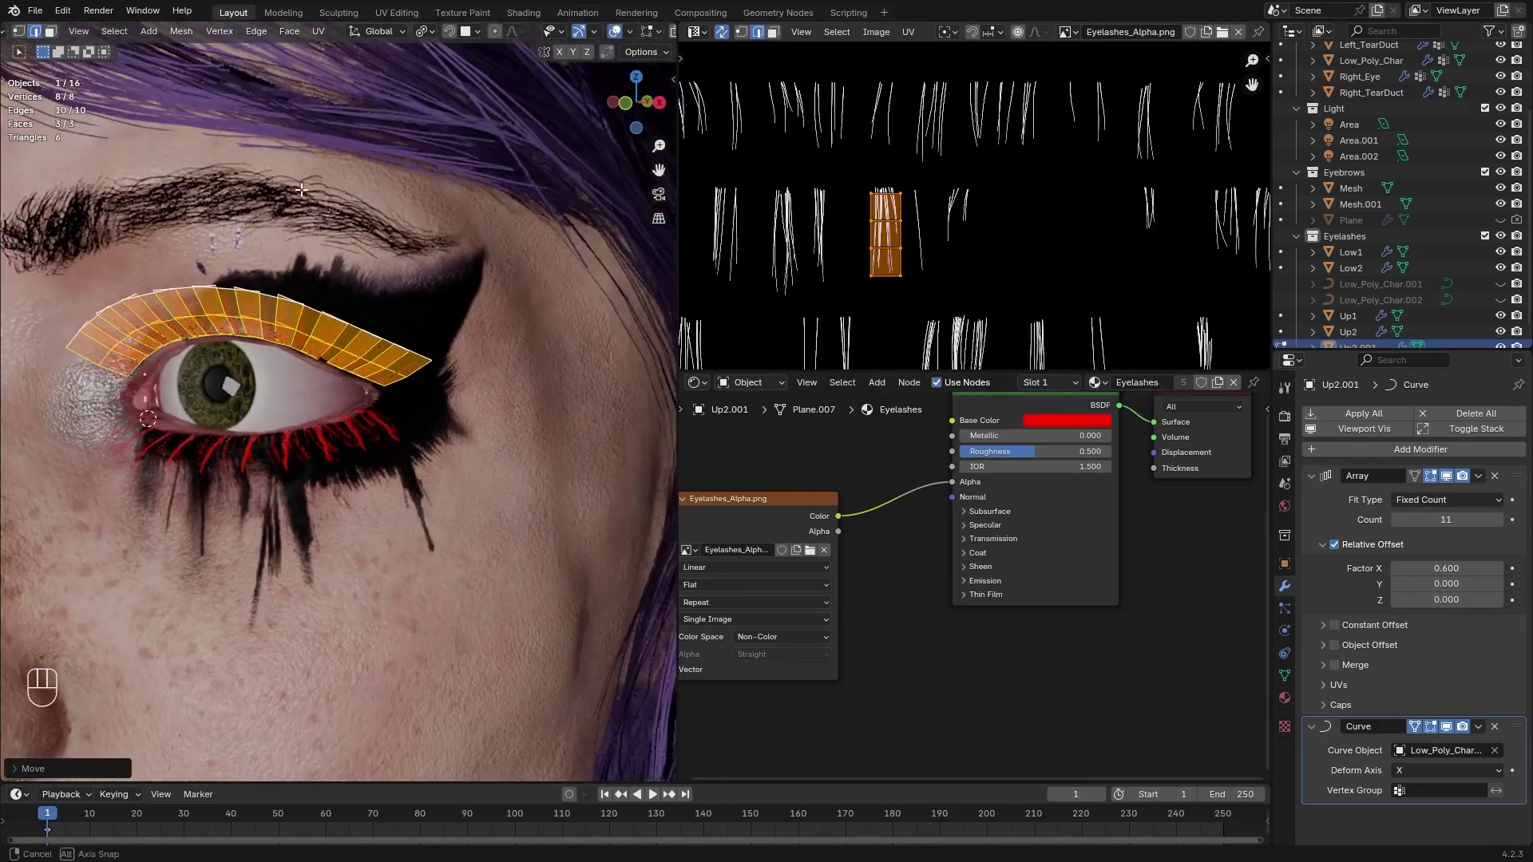
Rename the Up2 copy to Up3 and select Up1, Up2 and Up3 together
key(Tab)
scroll(1367, 337, down, 1)
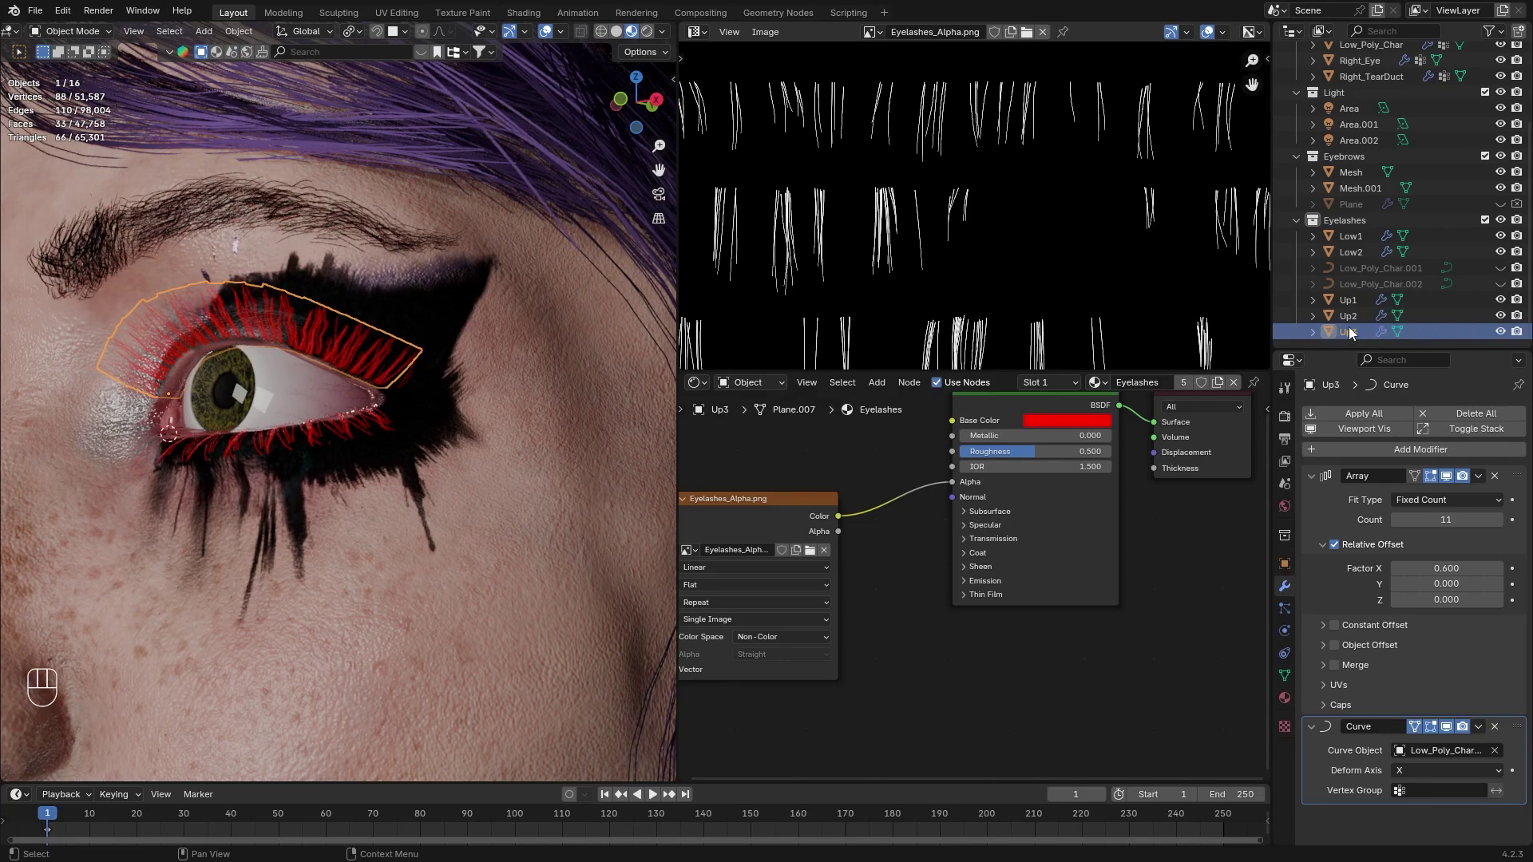
shift+click(1348, 300)
middle_drag(503, 262, 570, 395)
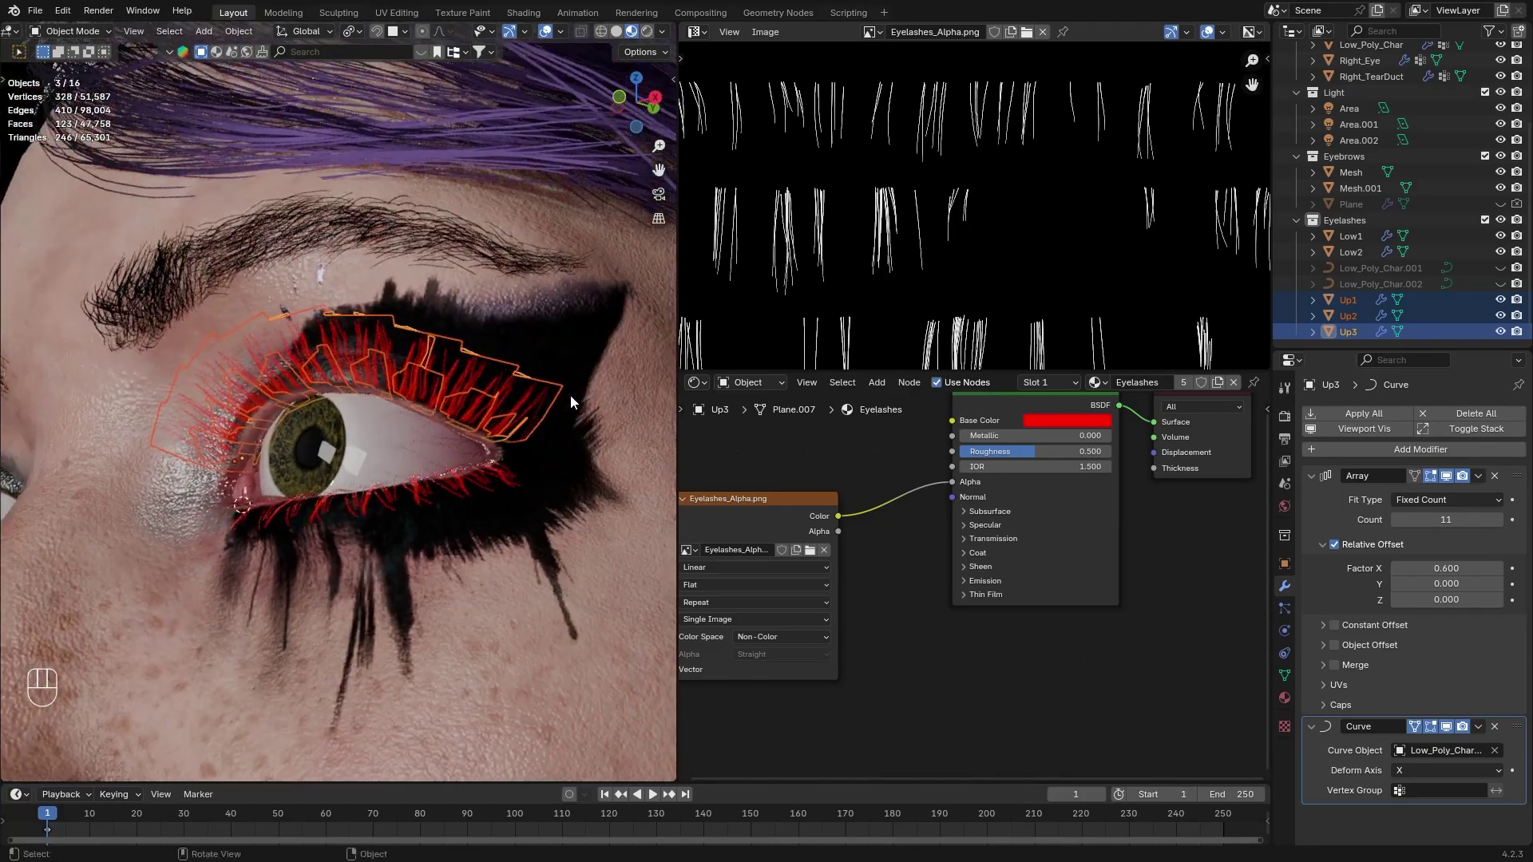
shift+middle_drag(537, 455, 576, 391)
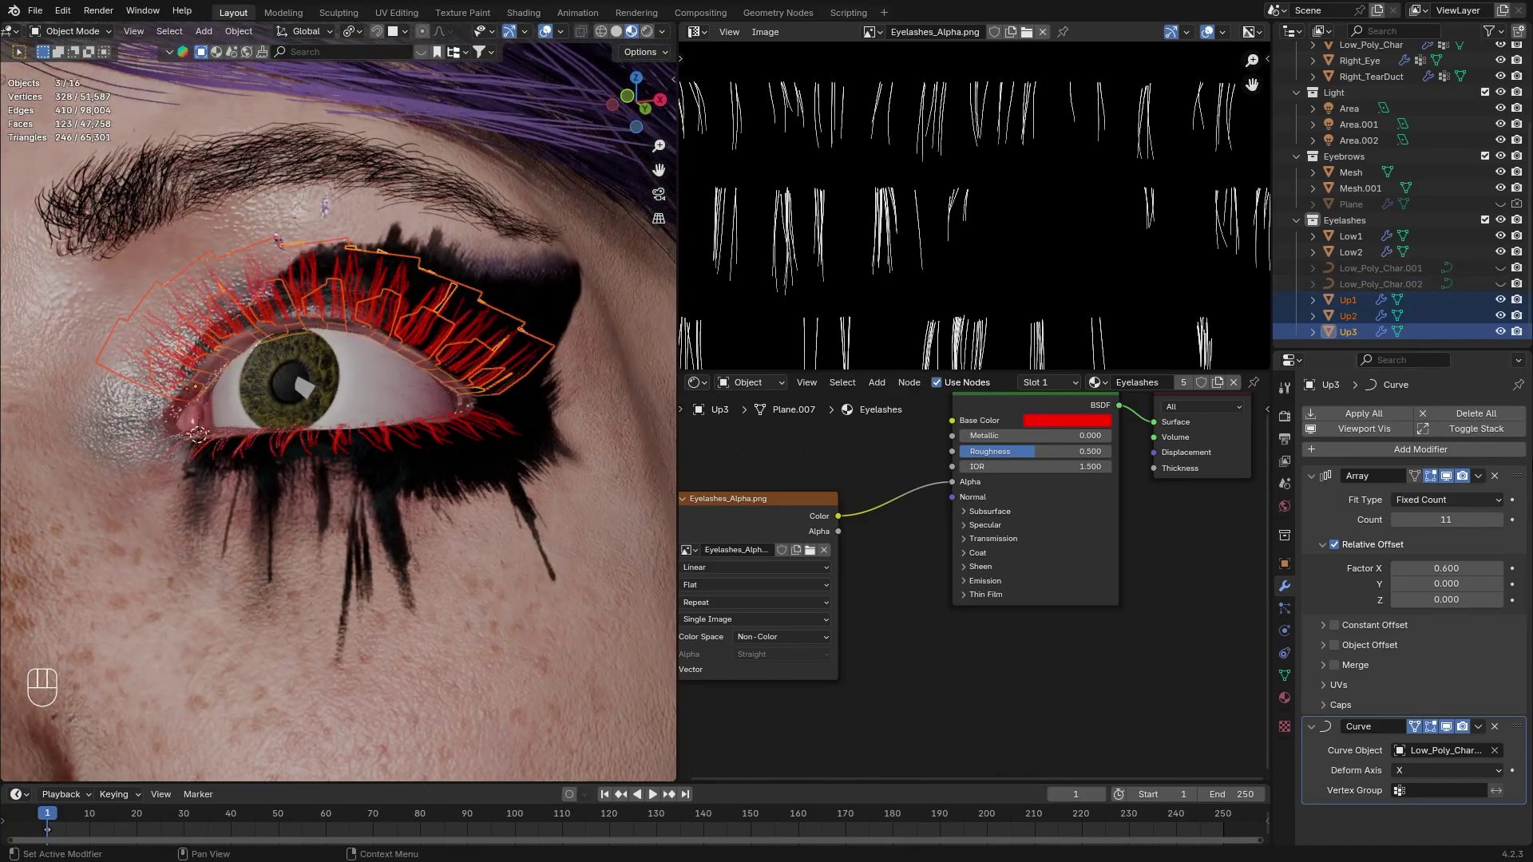
Apply the Array modifier on each of the upper card objects Up3, Up2 and Up1
click(1440, 494)
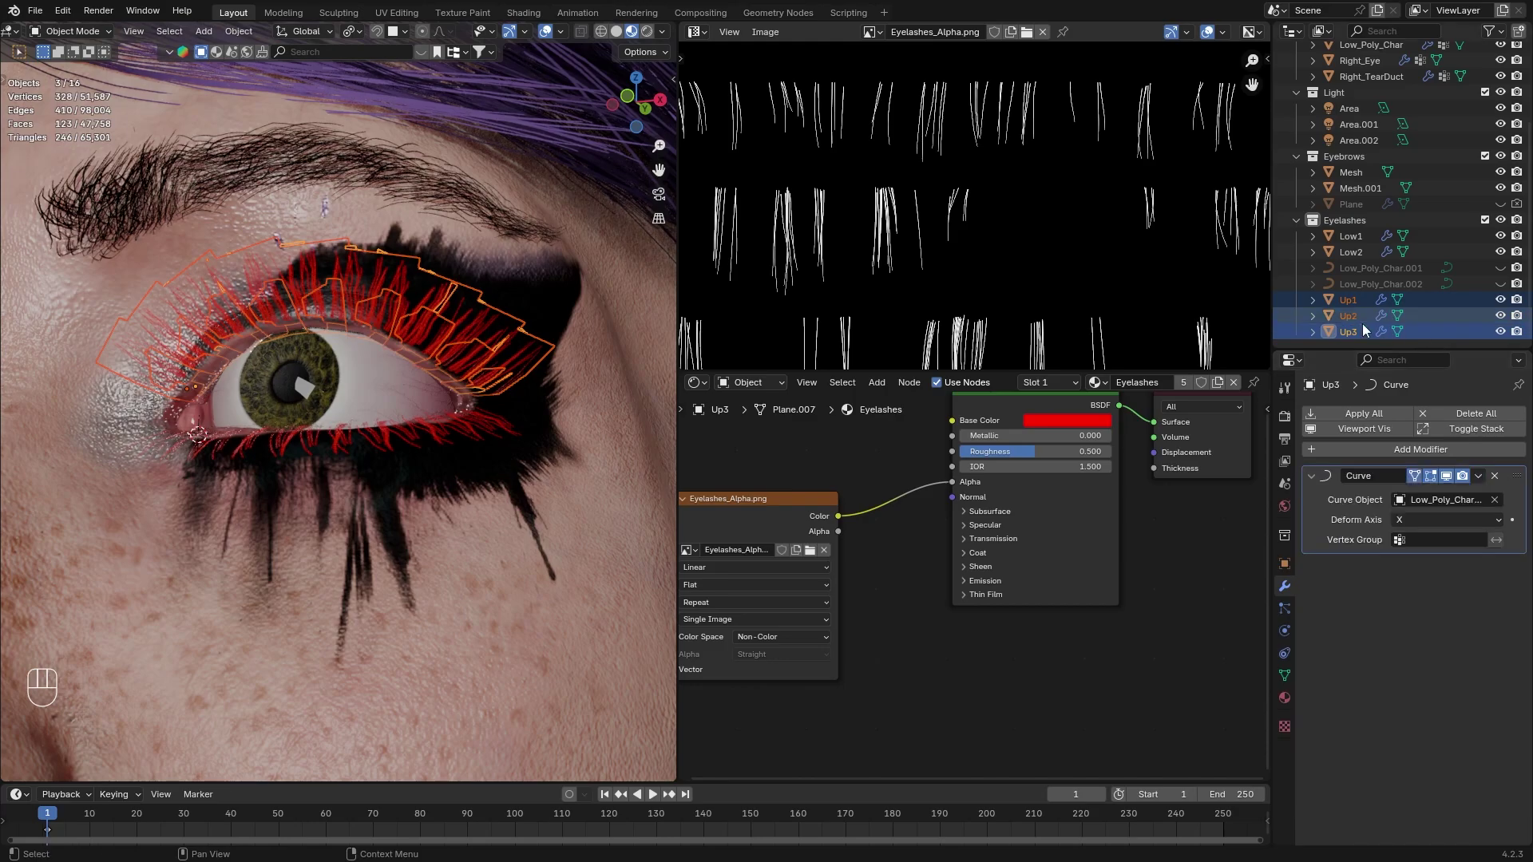
click(1357, 313)
click(1349, 301)
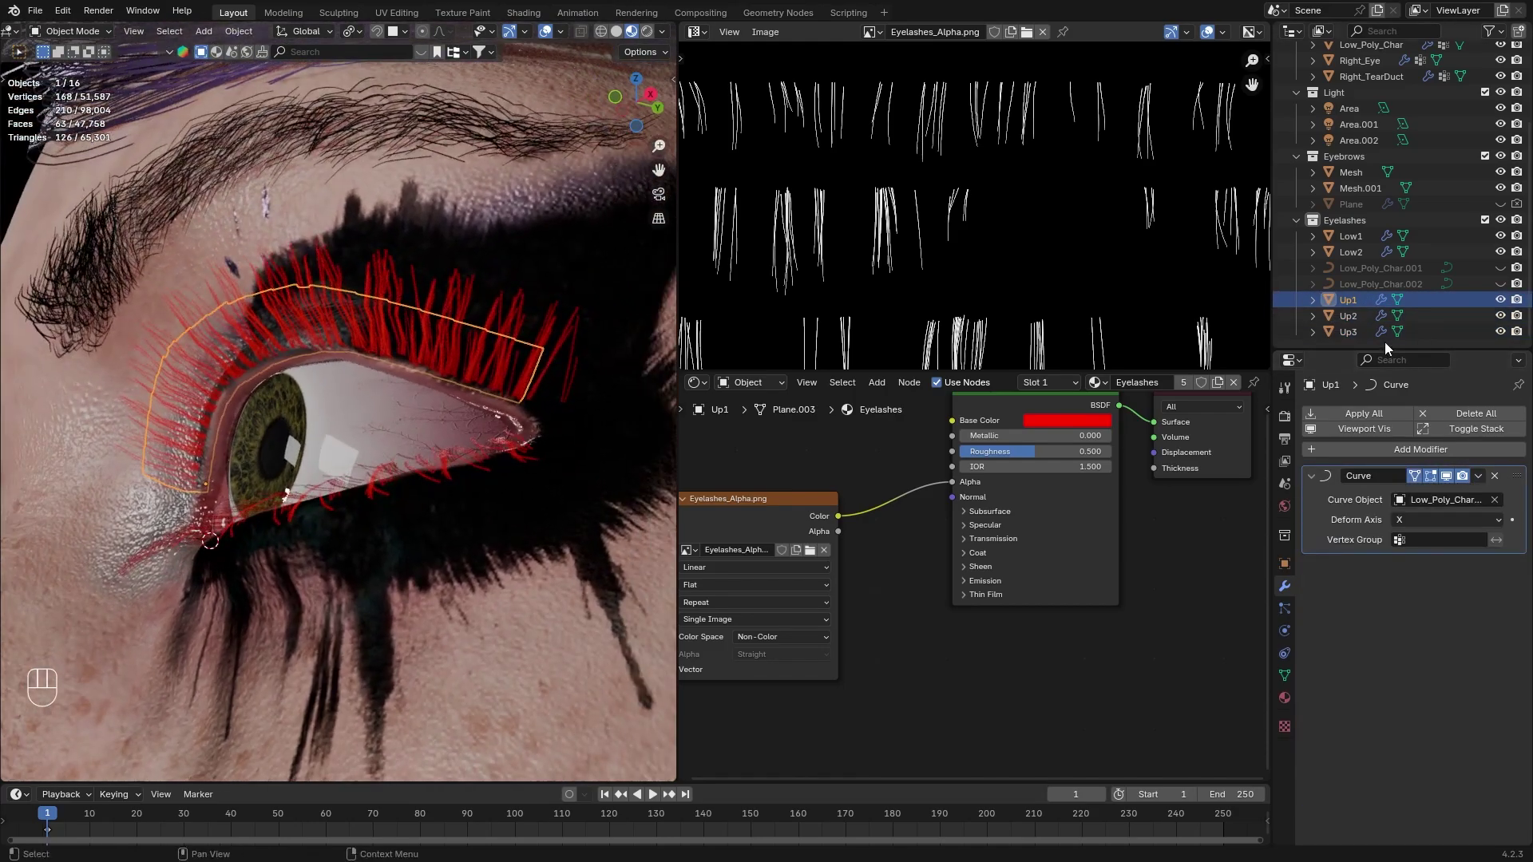
Join Up2 and Up3 into Up1 as a single upper-lash object
ctrl+click(1352, 301)
middle_drag(434, 357, 463, 332)
key(ctrl+j)
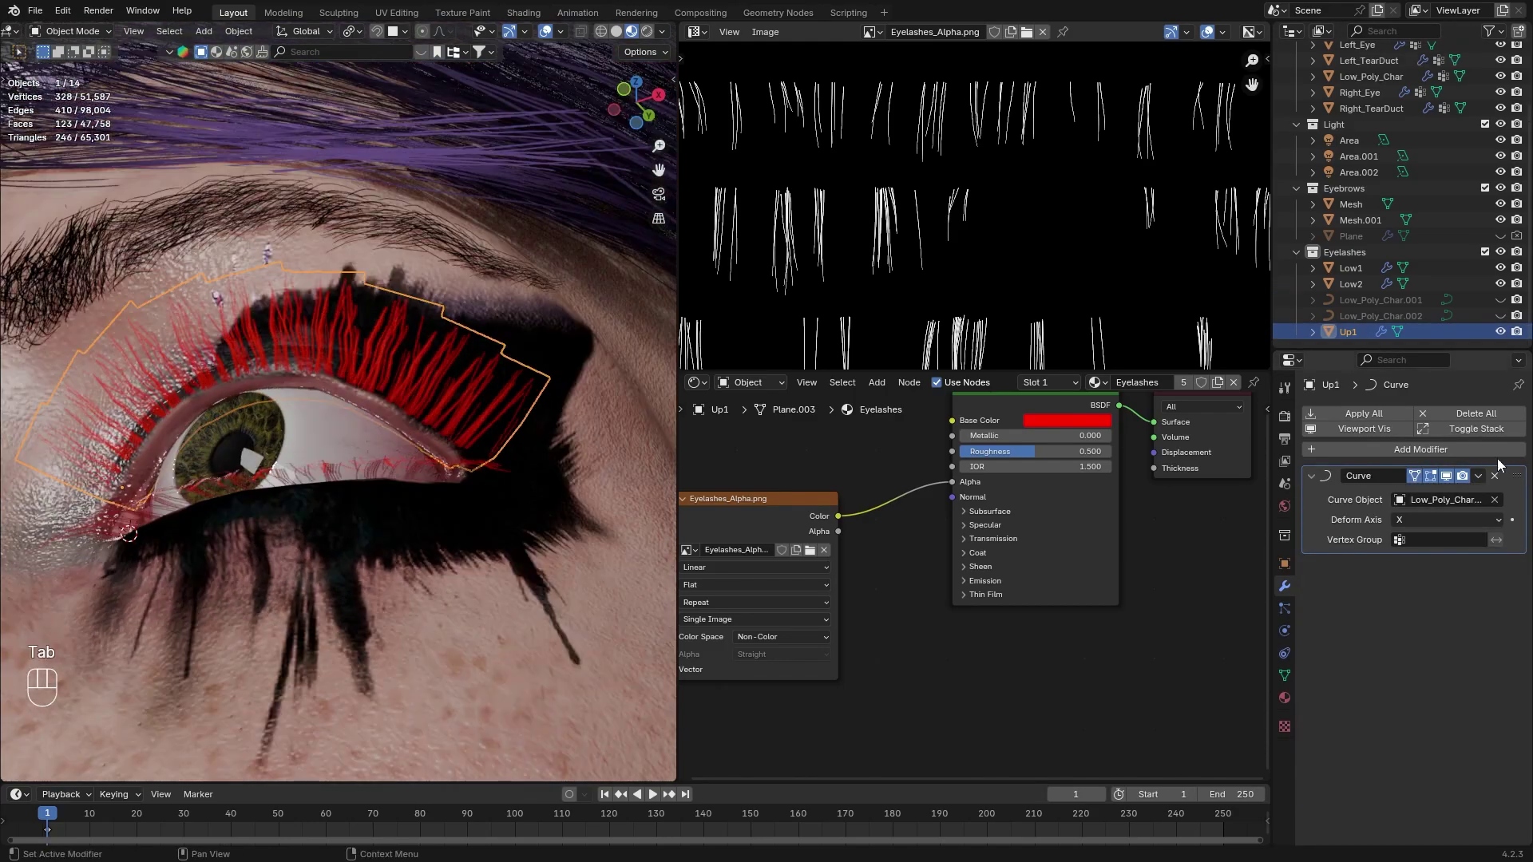
Apply the Curve modifier on the joined Up1 object and enter Edit Mode on its mesh
click(1478, 476)
click(1451, 495)
middle_drag(366, 332, 344, 313)
key(Tab)
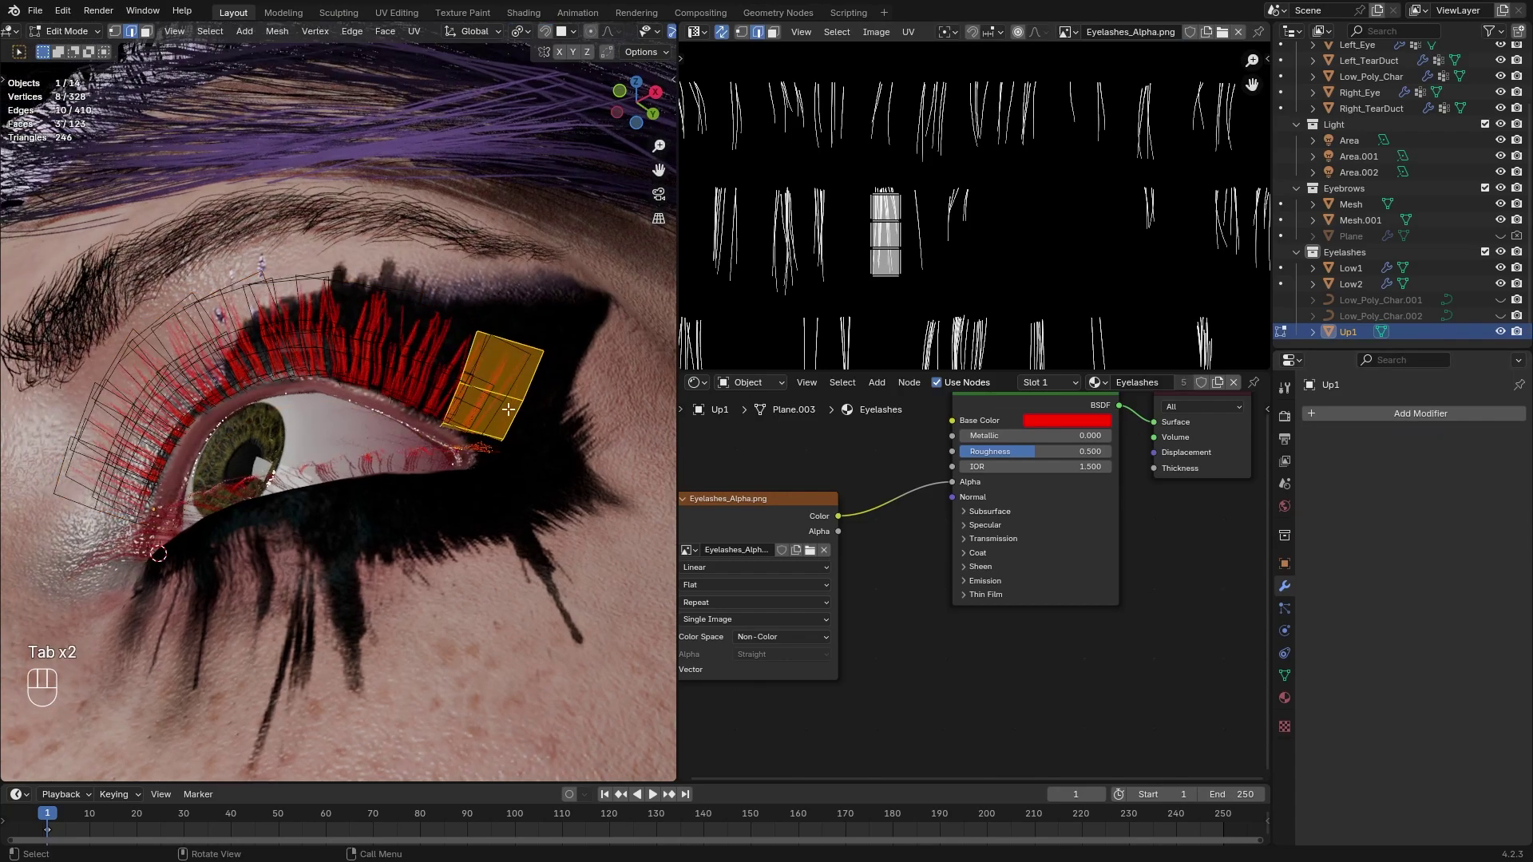
Move the enlarged upper-lash card into place at the outer corner of the eyelid
middle_drag(519, 372, 561, 345)
key(g)
click(518, 341)
key(g)
key(g)
click(543, 339)
Duplicate the outer-corner card, move its UVs to another strand clump in the bottom row, and reposition the copy
key(shift+d)
click(534, 333)
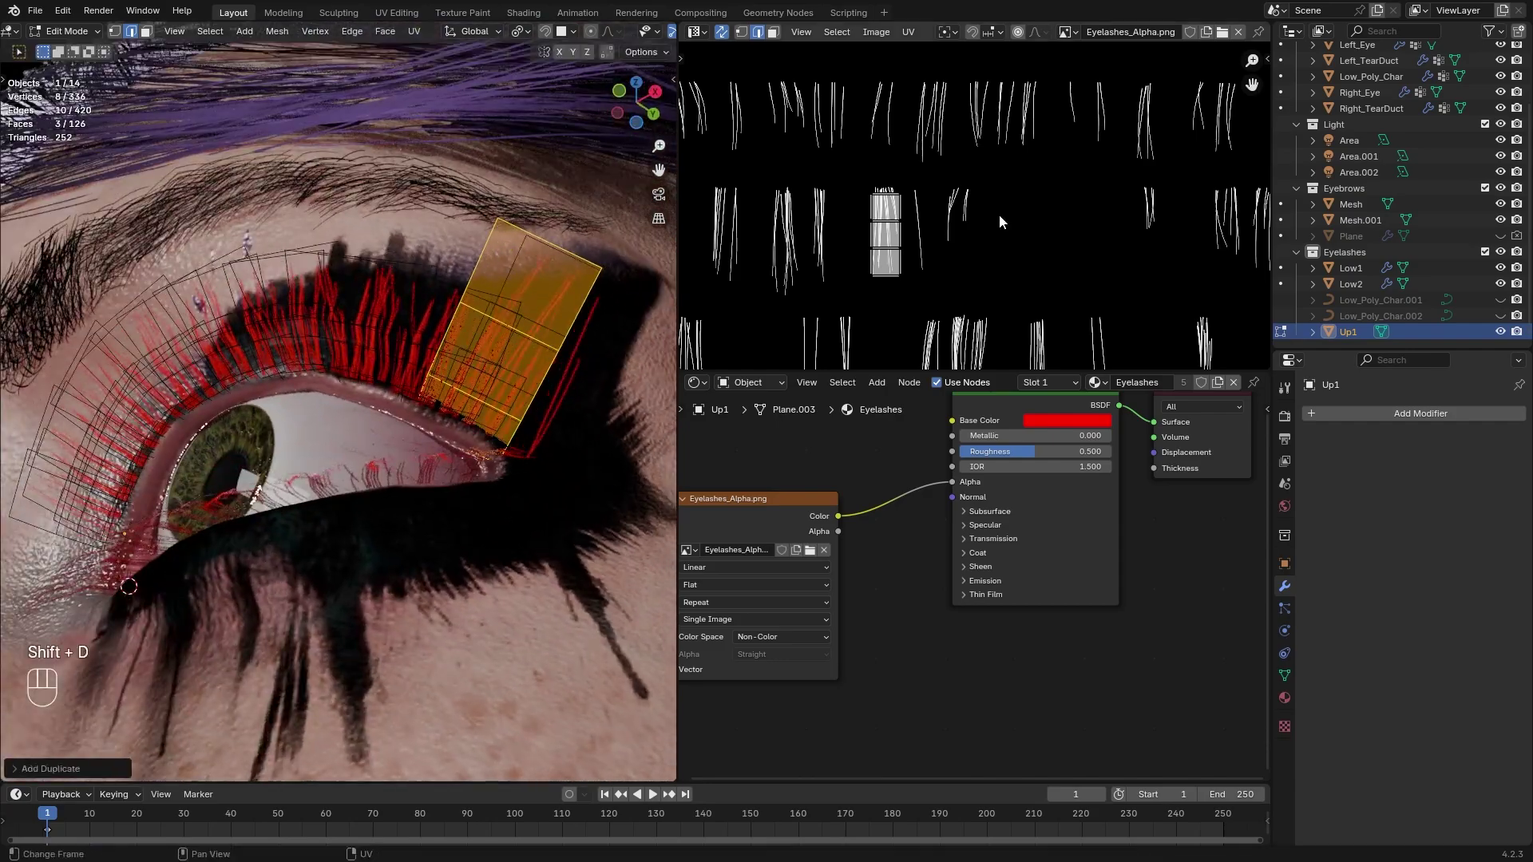
scroll(999, 214, down, 1)
middle_drag(999, 214, 1037, 265)
click(1053, 319)
middle_drag(495, 359, 559, 343)
key(g)
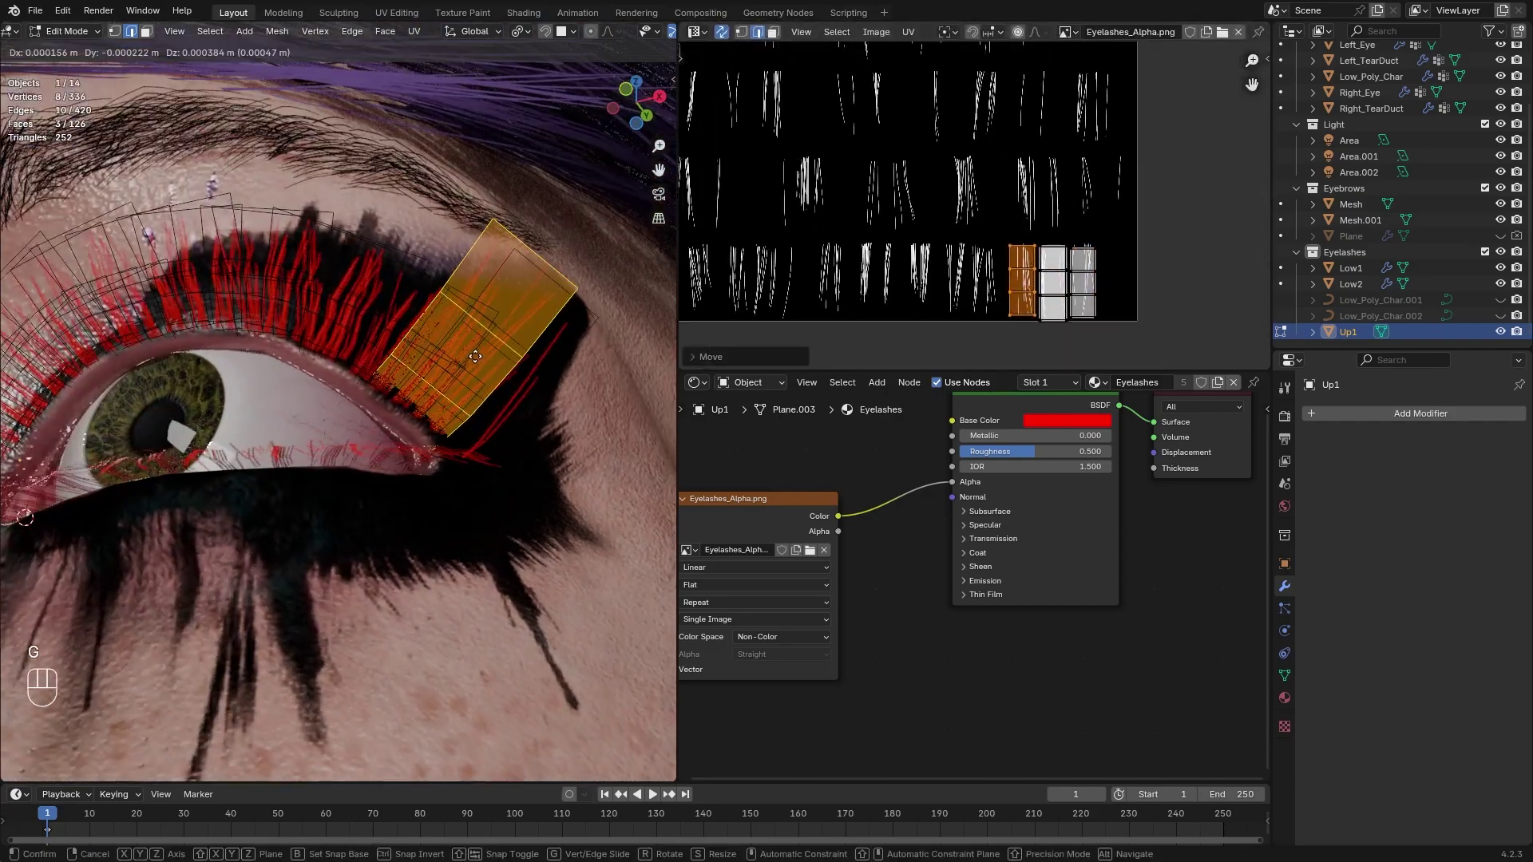
click(523, 324)
Duplicate the card further inward, rotate it to follow the lid, and fit its UVs to the neighbouring bottom-row clump
key(shift+d)
click(447, 307)
key(r)
key(z)
key(x)
key(g)
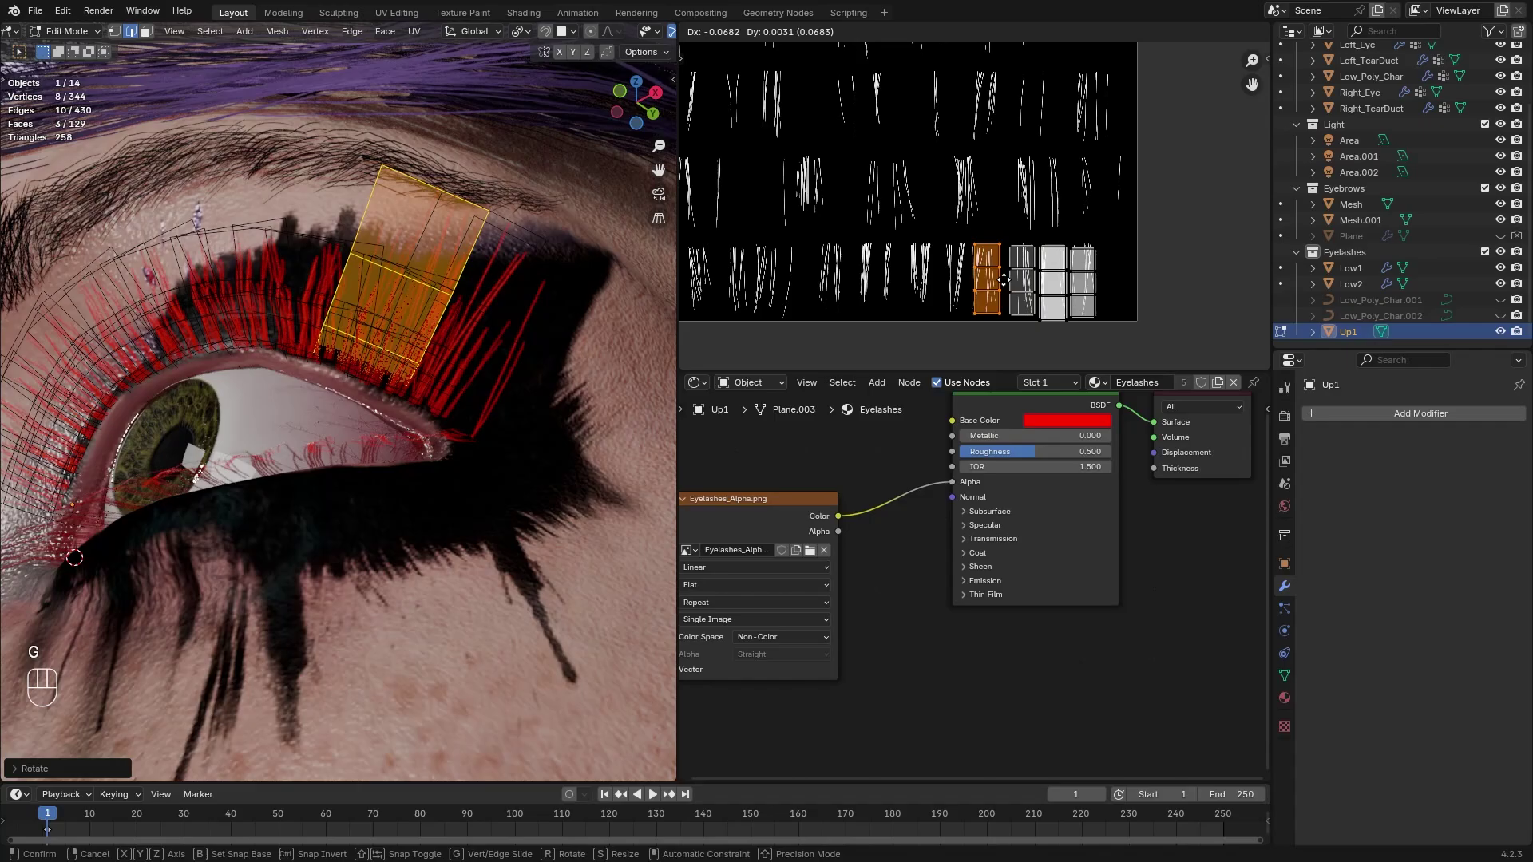
click(1024, 296)
scroll(335, 359, down, 3)
scroll(339, 357, up, 4)
Reposition the upper-lash cards along the inner half of the eyelid
middle_drag(240, 352, 207, 423)
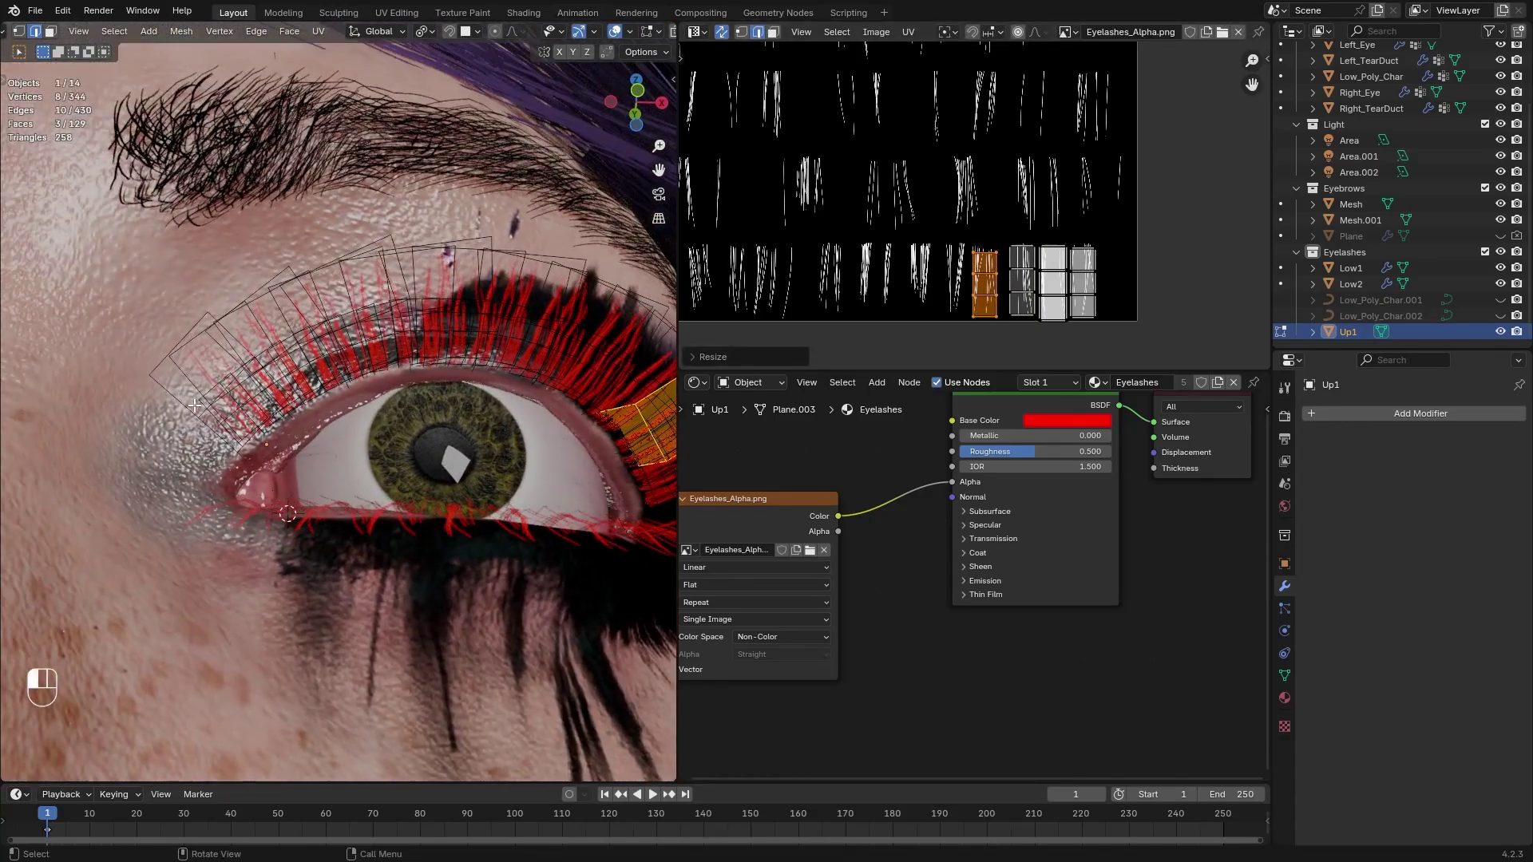
click(200, 428)
mouse_move(314, 441)
middle_down()
mouse_move(345, 461)
mouse_move(340, 447)
middle_up()
click(302, 453)
scroll(320, 447, up, 2)
key(g)
click(200, 391)
middle_drag(183, 375, 152, 351)
key(g)
click(125, 336)
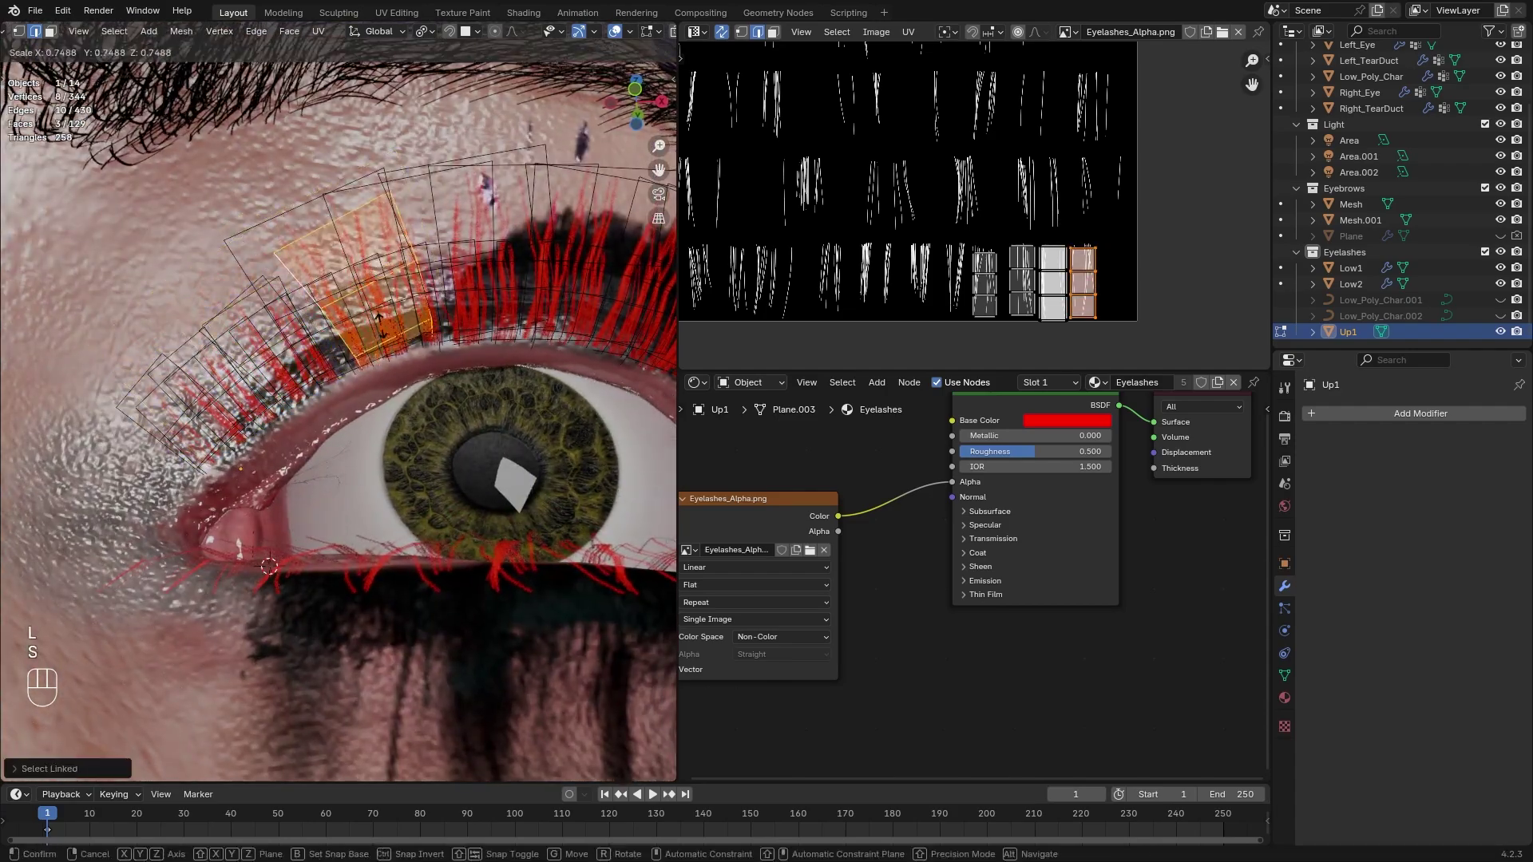
Move the inner-corner card's UVs to a sparse clump in the second-lowest row and scale them to fit
key(g)
click(1098, 209)
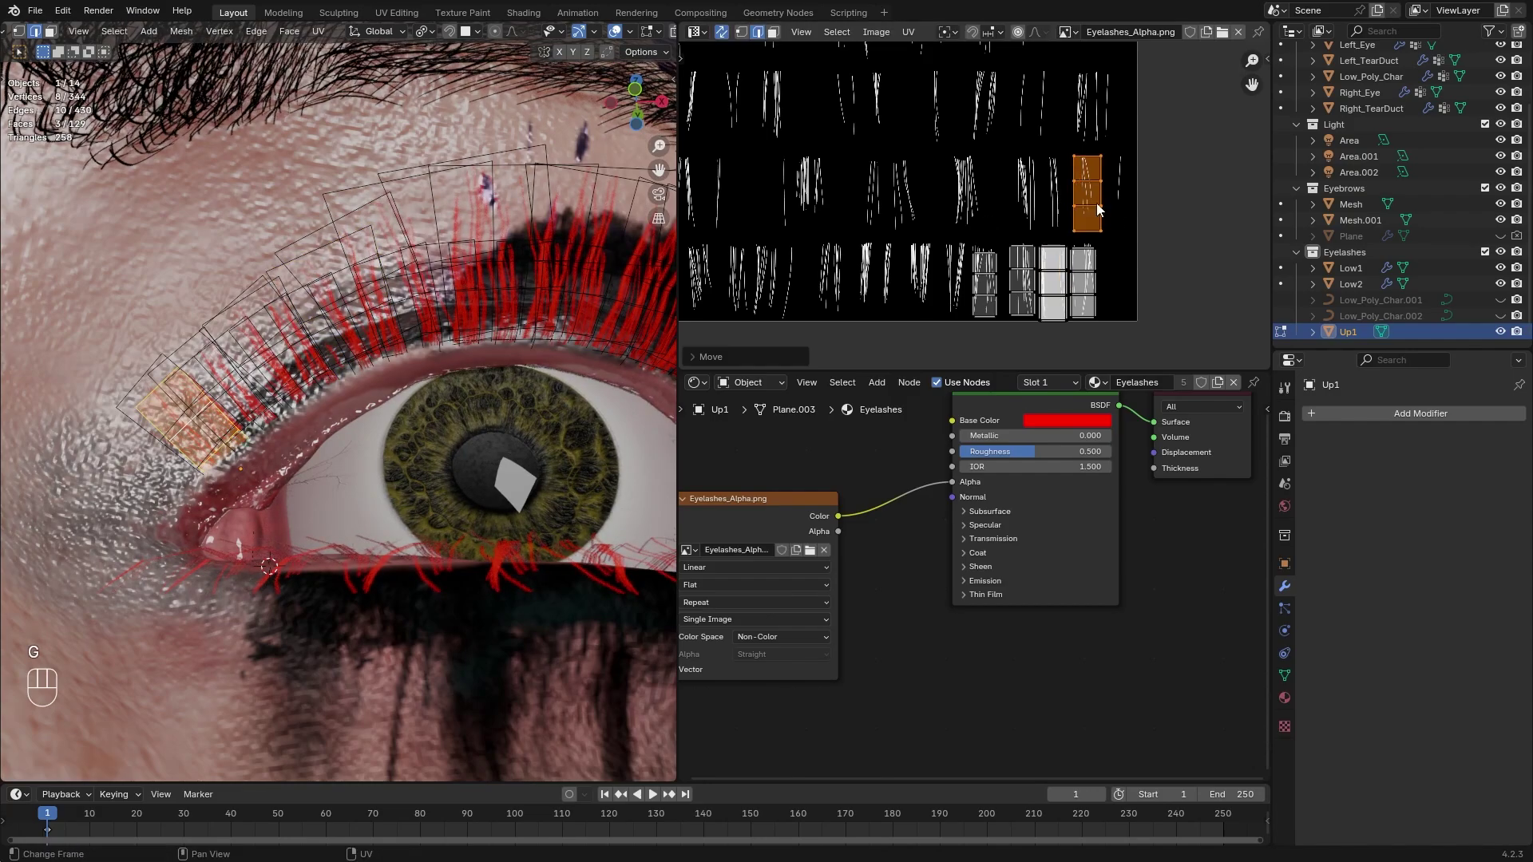
key(s)
click(1120, 213)
scroll(607, 240, down, 2)
Switch the shader node area to a solid-shaded 3D Viewport framed on the eyelash cards
click(559, 304)
shift+middle_drag(630, 351, 348, 286)
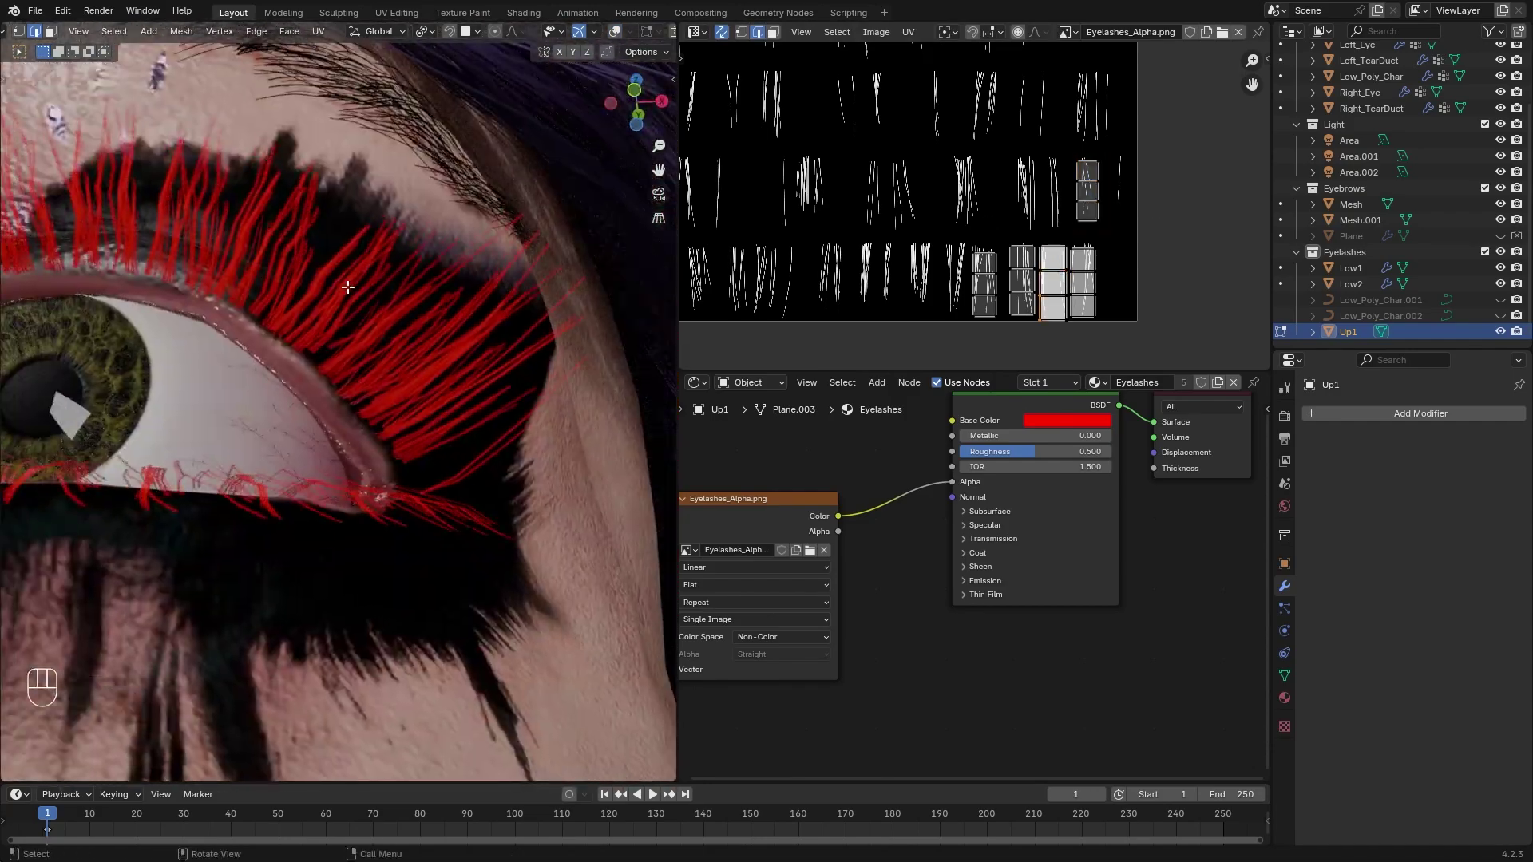
click(697, 383)
click(722, 426)
click(1211, 382)
scroll(1022, 543, up, 3)
middle_drag(1030, 591, 1023, 527)
shift+middle_drag(1023, 527, 1029, 550)
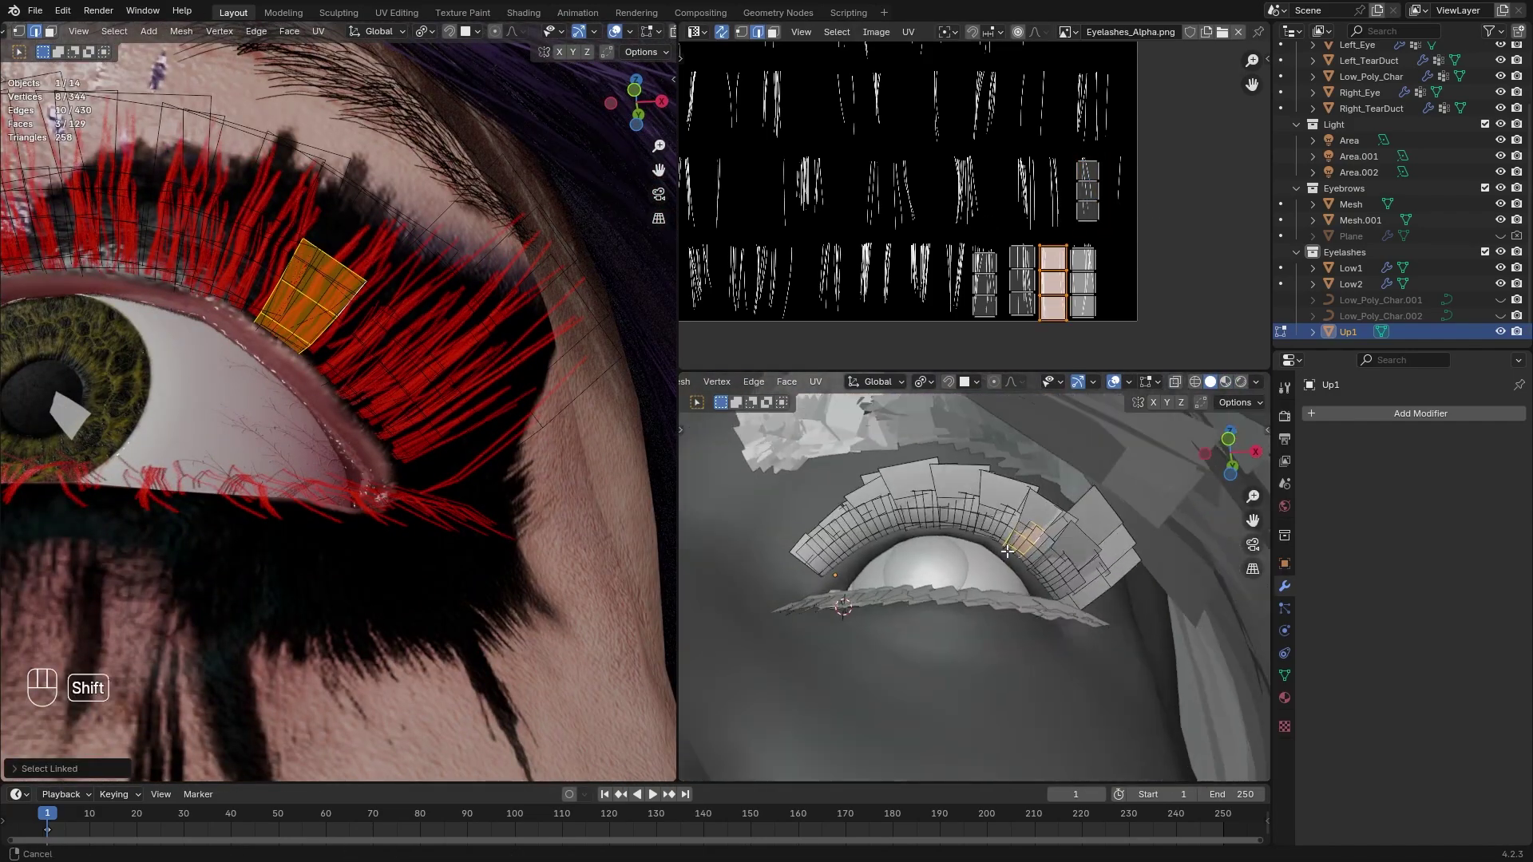
Enlarge the small card over the outer third of the upper lid and move it into the lash line
scroll(1028, 547, up, 3)
key(g)
mouse_move(319, 325)
middle_down()
mouse_move(316, 309)
mouse_move(372, 288)
middle_up()
click(322, 304)
key(s)
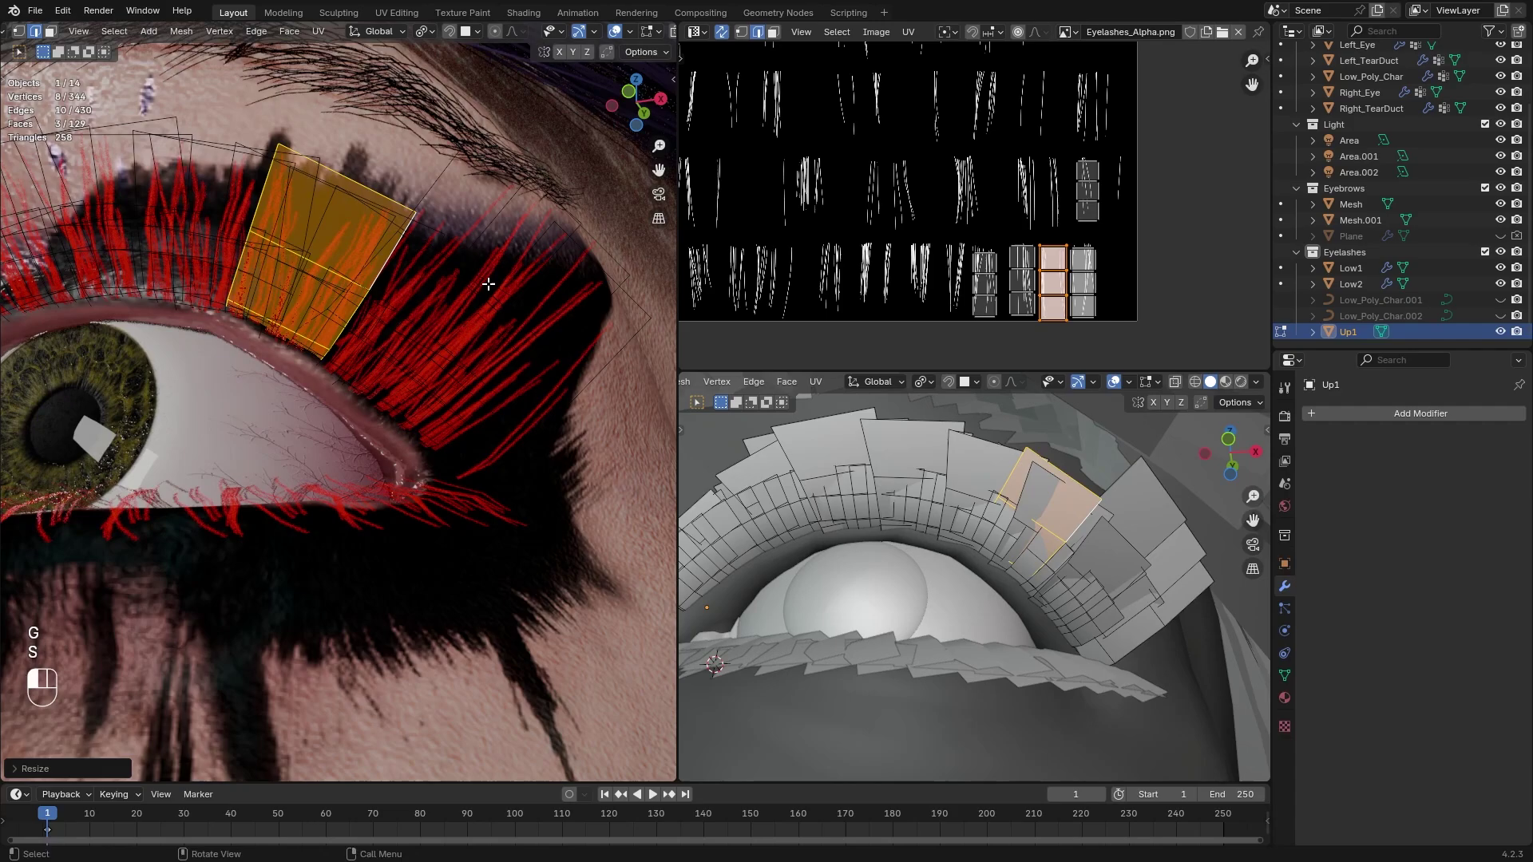
key(g)
mouse_move(489, 285)
middle_down()
mouse_move(343, 288)
mouse_move(497, 310)
middle_up()
click(335, 289)
key(g)
click(479, 314)
Move the enlarged card's UVs onto a dense strand clump in the bottom row of the alpha texture
key(g)
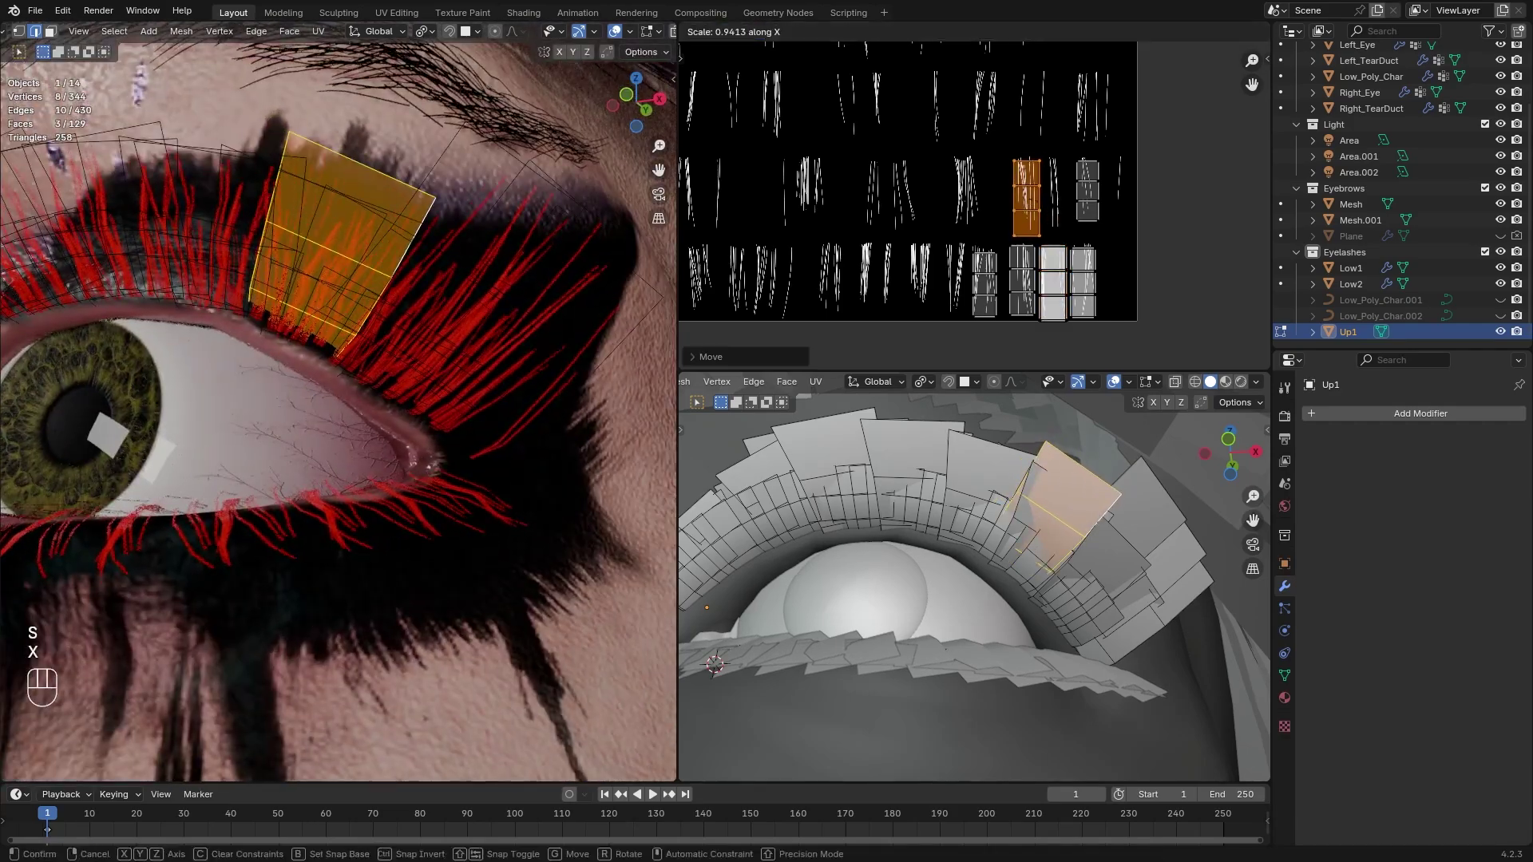
click(1019, 214)
key(g)
click(958, 294)
scroll(954, 276, up, 2)
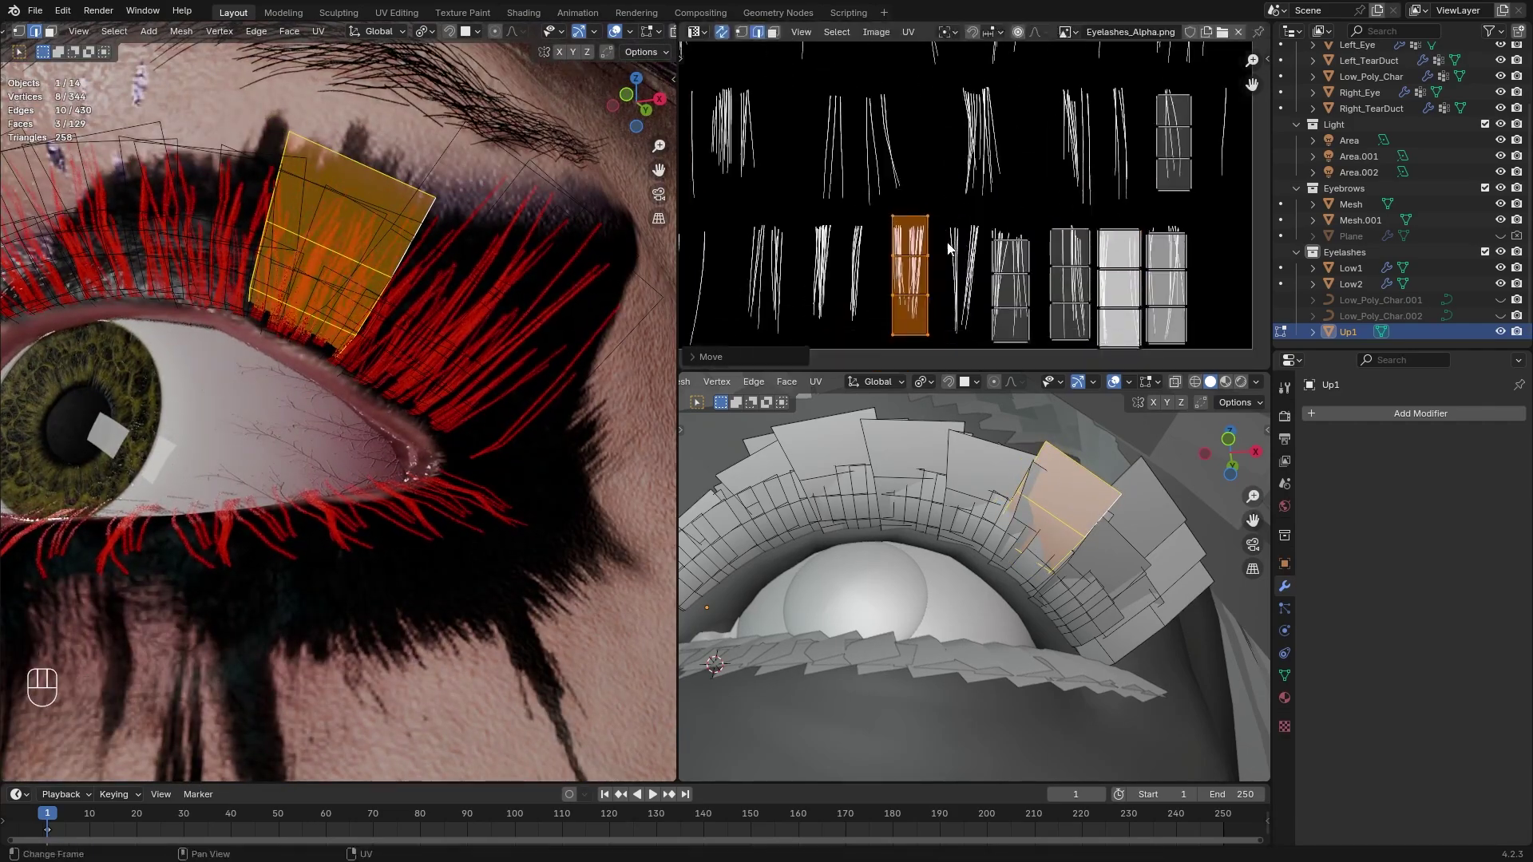
click(976, 259)
middle_drag(399, 263, 479, 268)
key(g)
right_click(479, 255)
Scale the card's UV island to fit the clump and adjust its lower edge and position
key(s)
key(x)
key(y)
click(954, 297)
key(g)
click(954, 288)
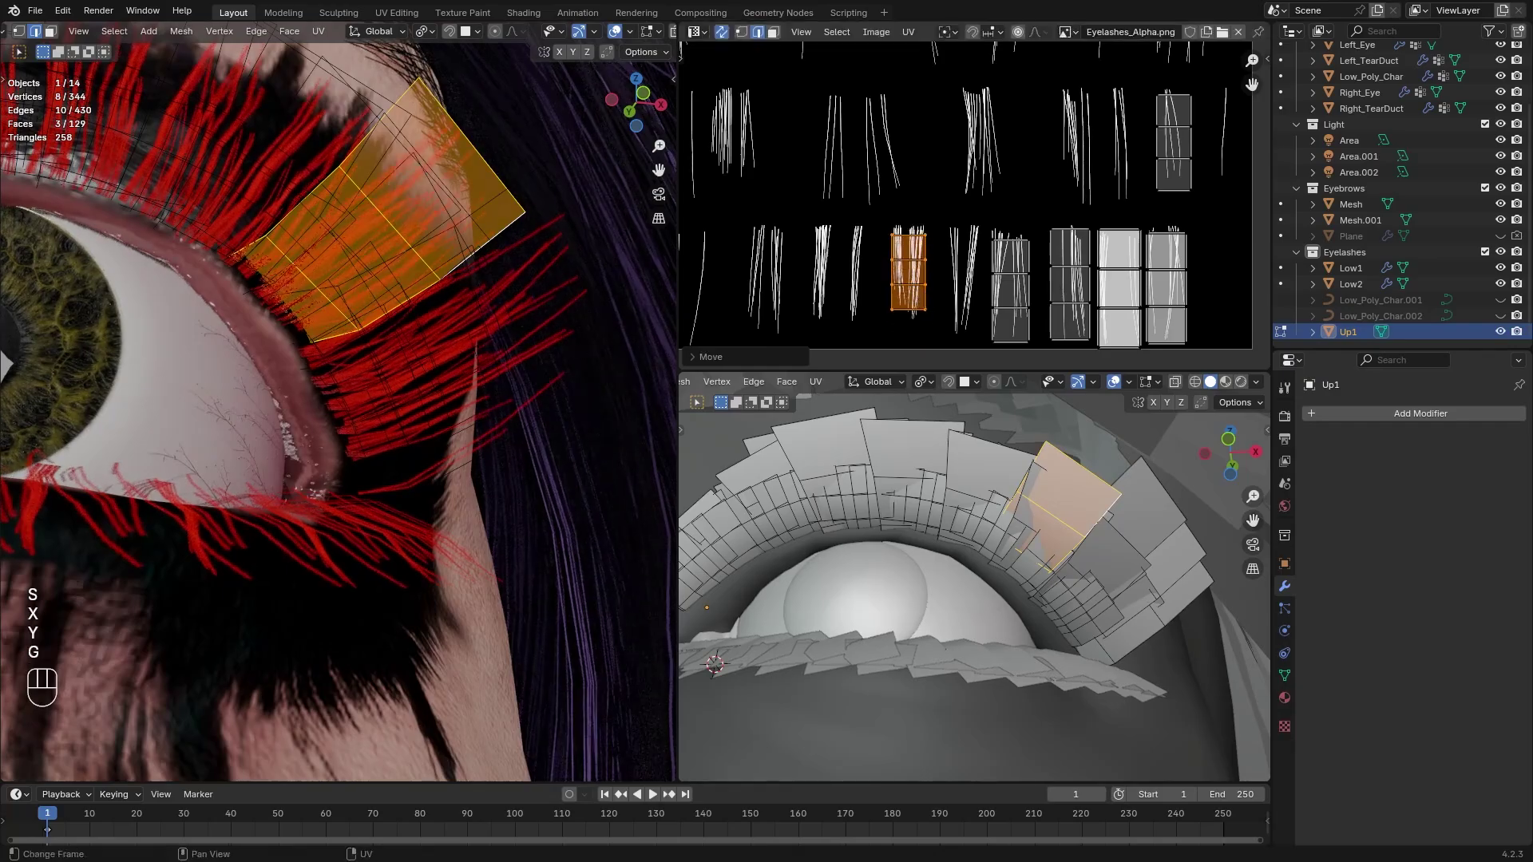
click(924, 313)
scroll(929, 343, up, 2)
scroll(447, 264, down, 3)
key(g)
click(441, 280)
Move the tip edges of the cards over the middle and inner upper lid to vary the lash outline
middle_drag(383, 271, 352, 232)
click(319, 155)
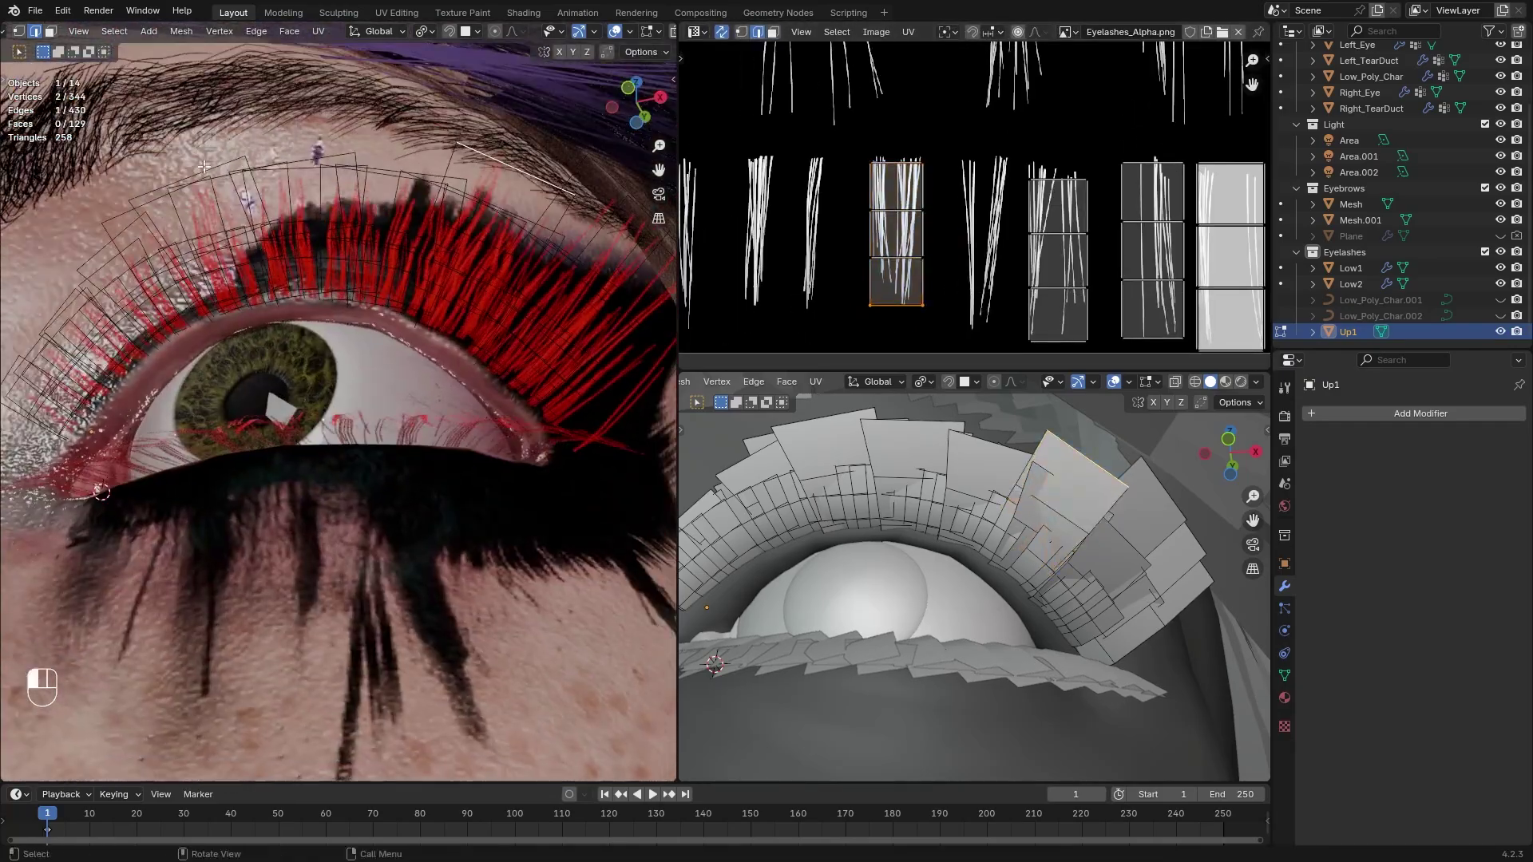
click(305, 206)
key(g)
click(356, 211)
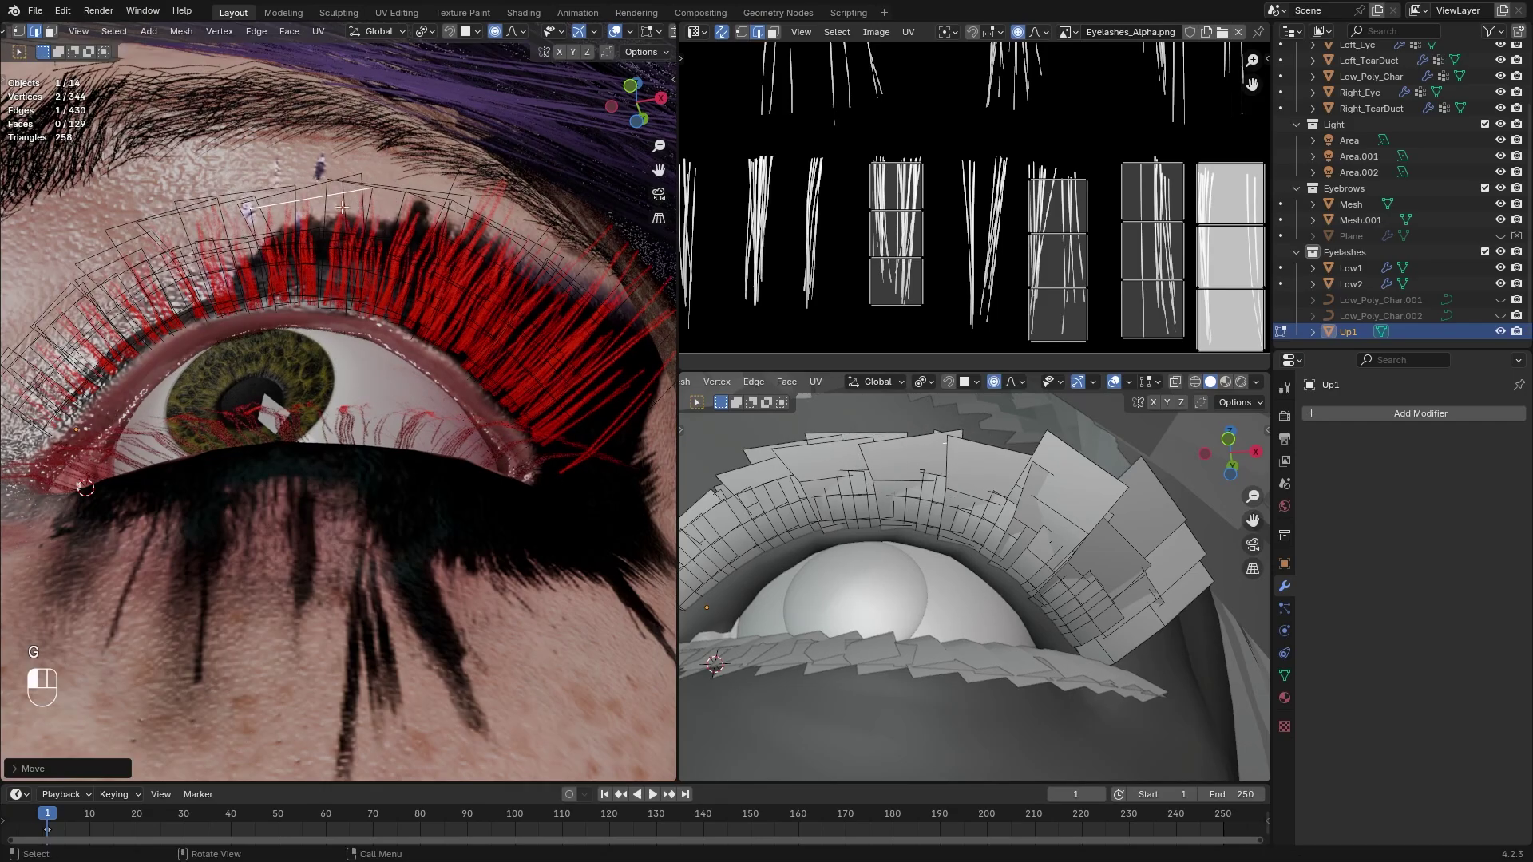
click(94, 257)
key(g)
click(104, 270)
Select a small card near the outer corner, turn off proportional editing, enlarge the card and move it into place
shift+middle_drag(447, 312, 458, 363)
click(432, 325)
key(l)
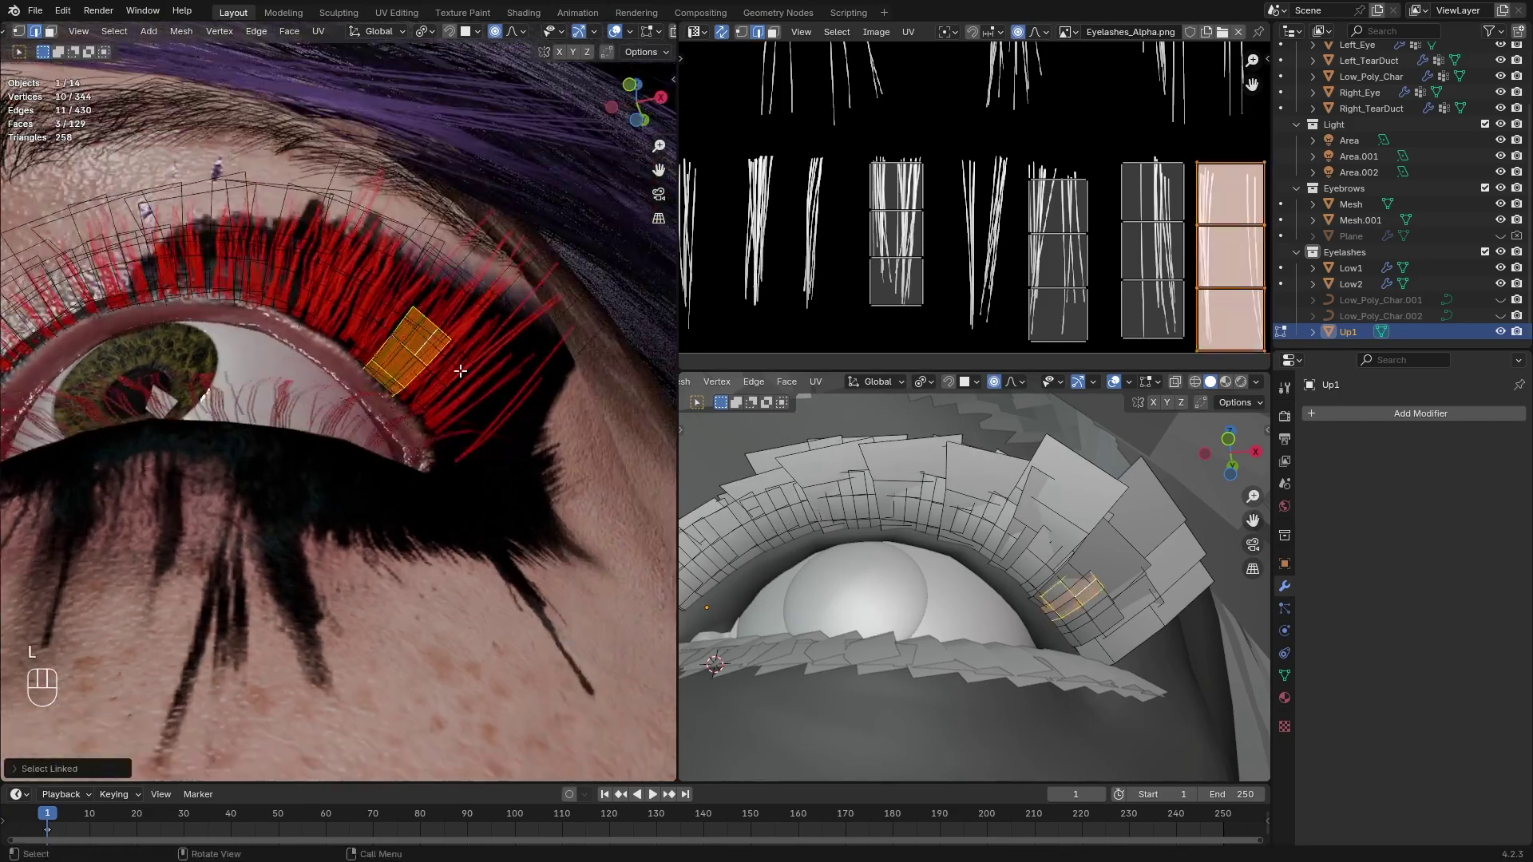
key(o)
key(s)
click(523, 344)
key(g)
click(527, 319)
middle_drag(519, 319, 455, 295)
Move the enlarged outer card's UVs toward another strand clump in the bottom row
scroll(1009, 231, down, 3)
key(g)
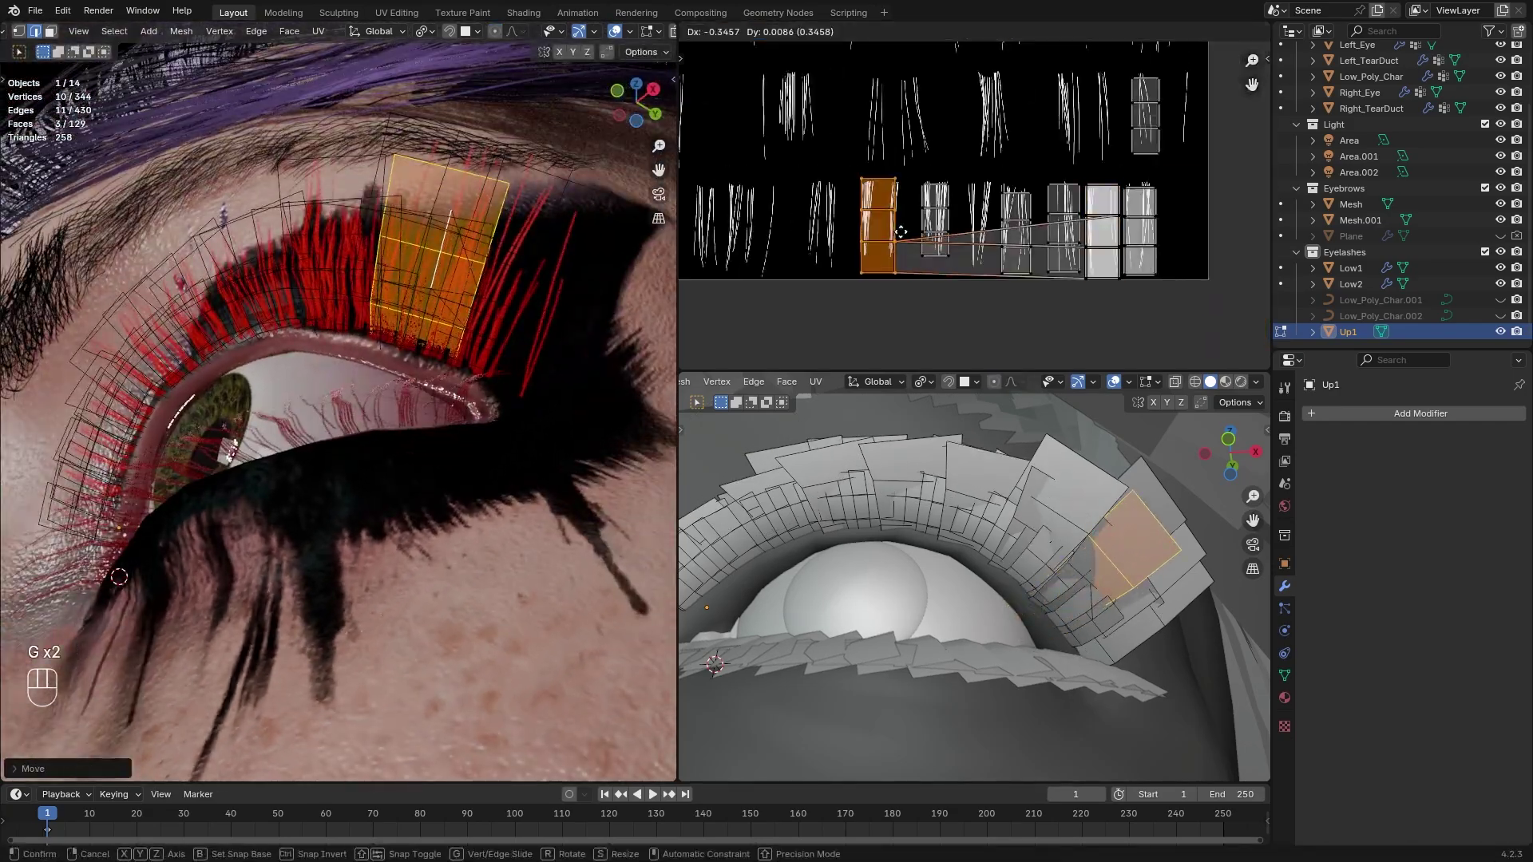
right_click(770, 225)
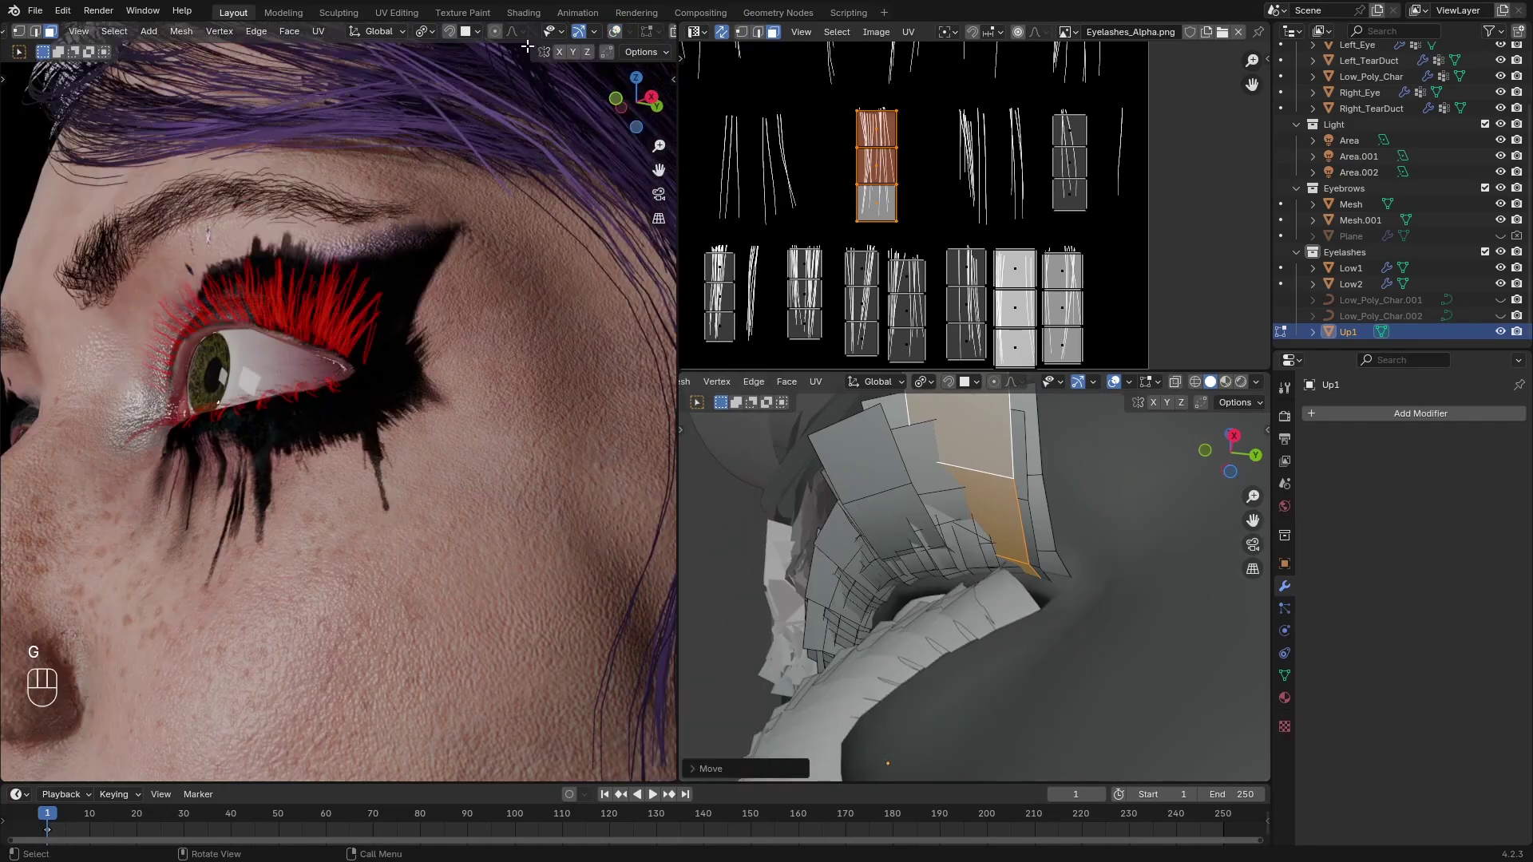
Restore the viewport overlays and apply the Array modifier on the lower-lash objects Low1 and Low2
click(614, 31)
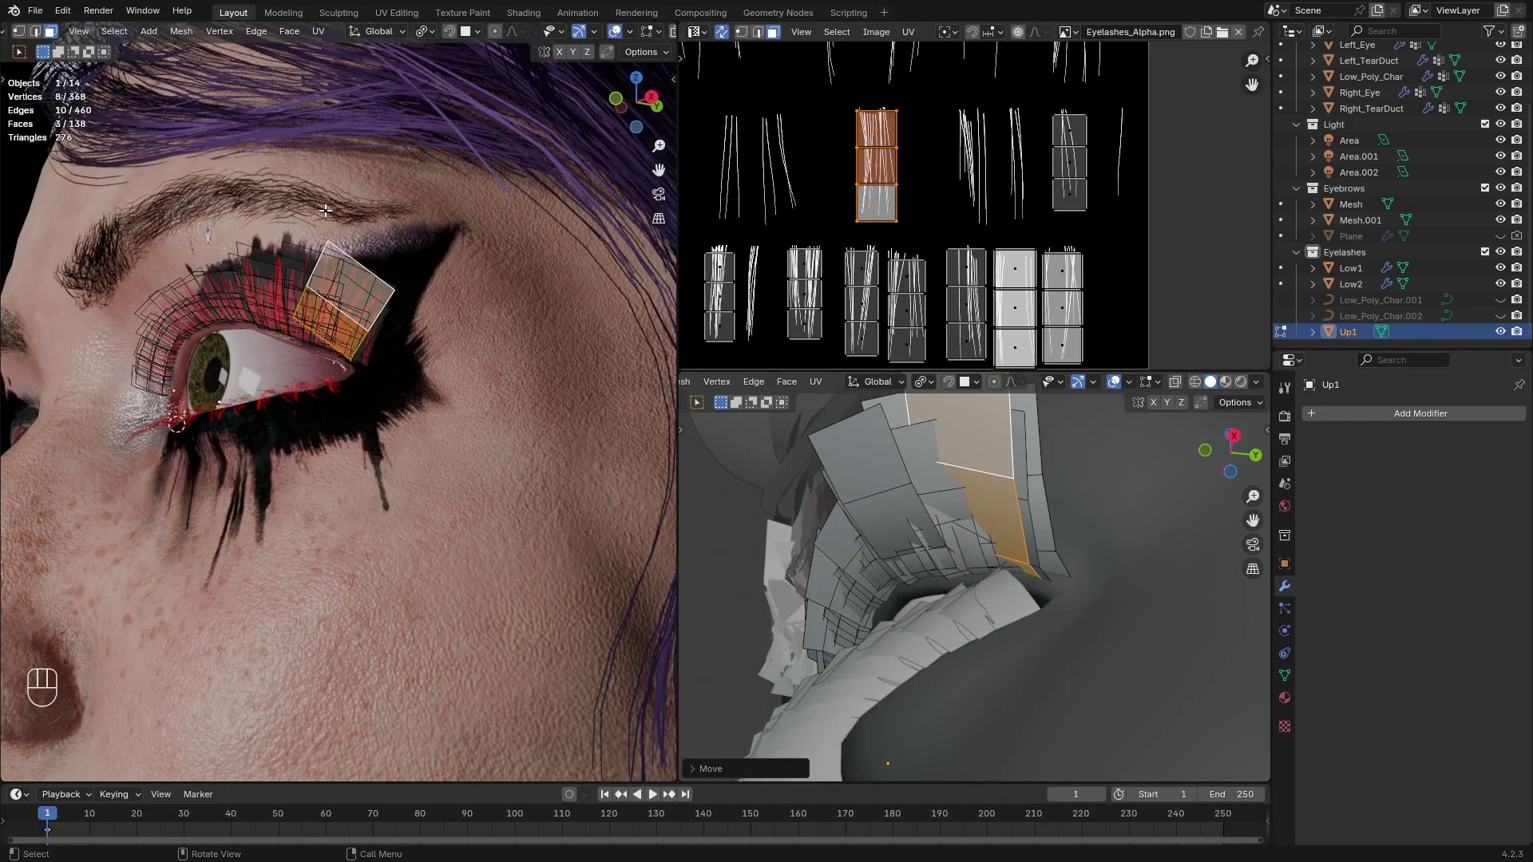
middle_drag(325, 210, 351, 217)
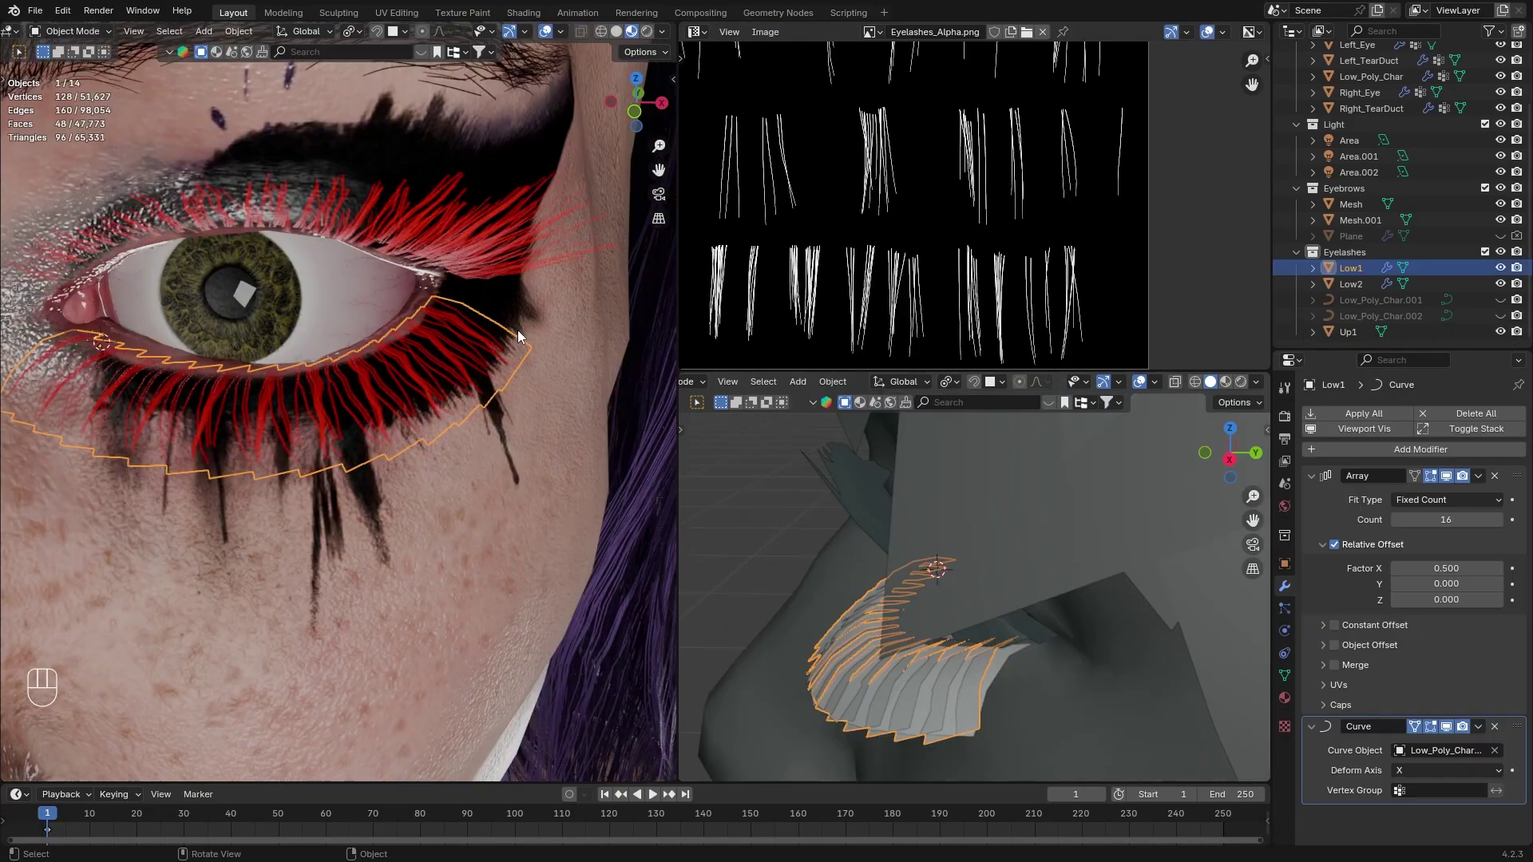
scroll(517, 329, up, 3)
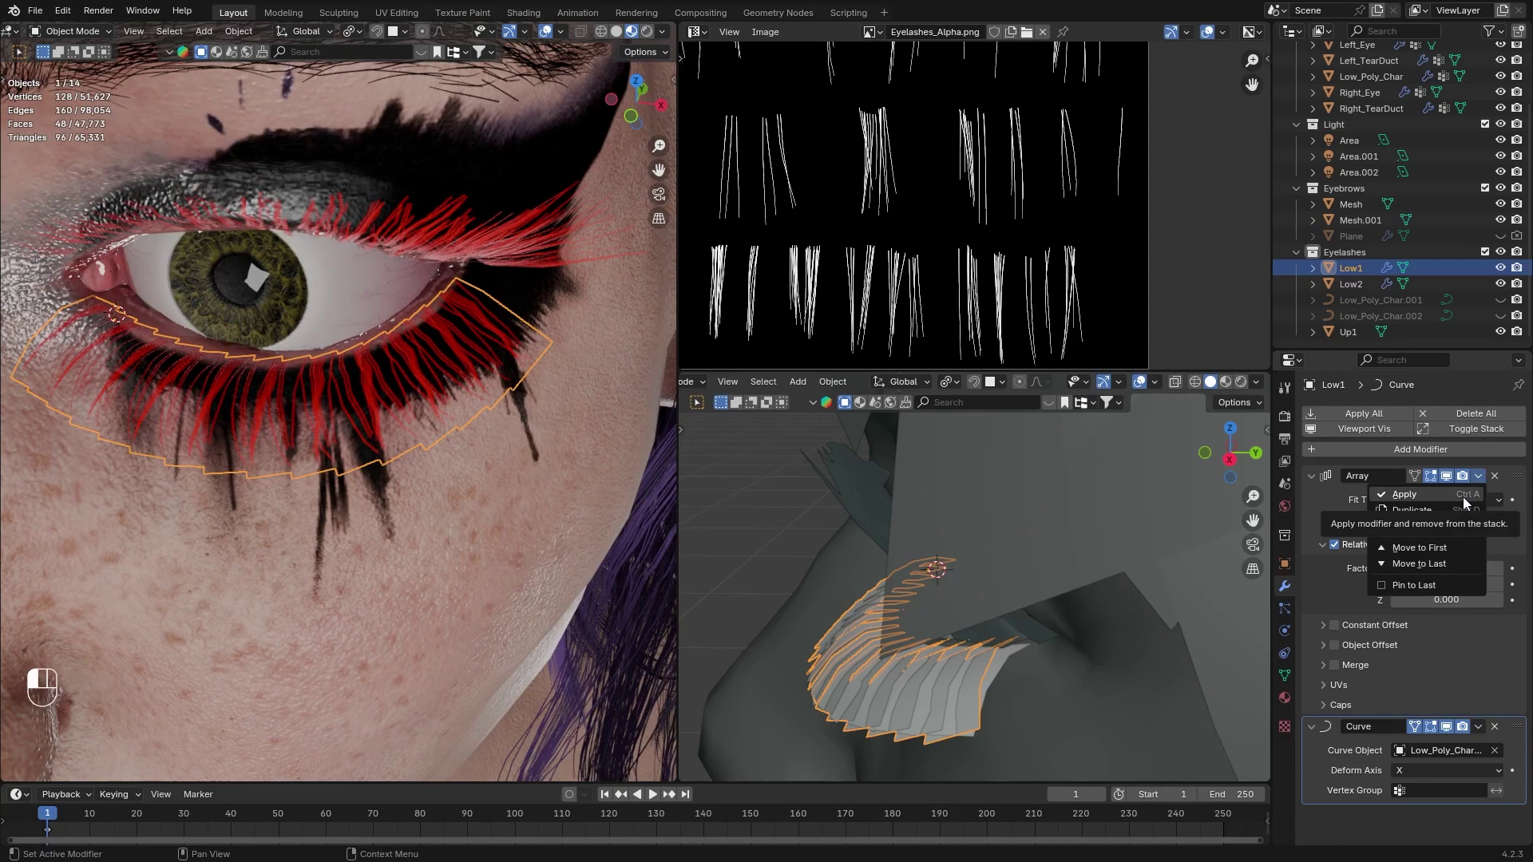
click(1463, 497)
click(1350, 285)
click(1478, 476)
click(1462, 495)
Apply the Curve modifier on Low2 and join Low1 into it as a single lower-lash object
middle_drag(369, 298, 407, 313)
click(1478, 476)
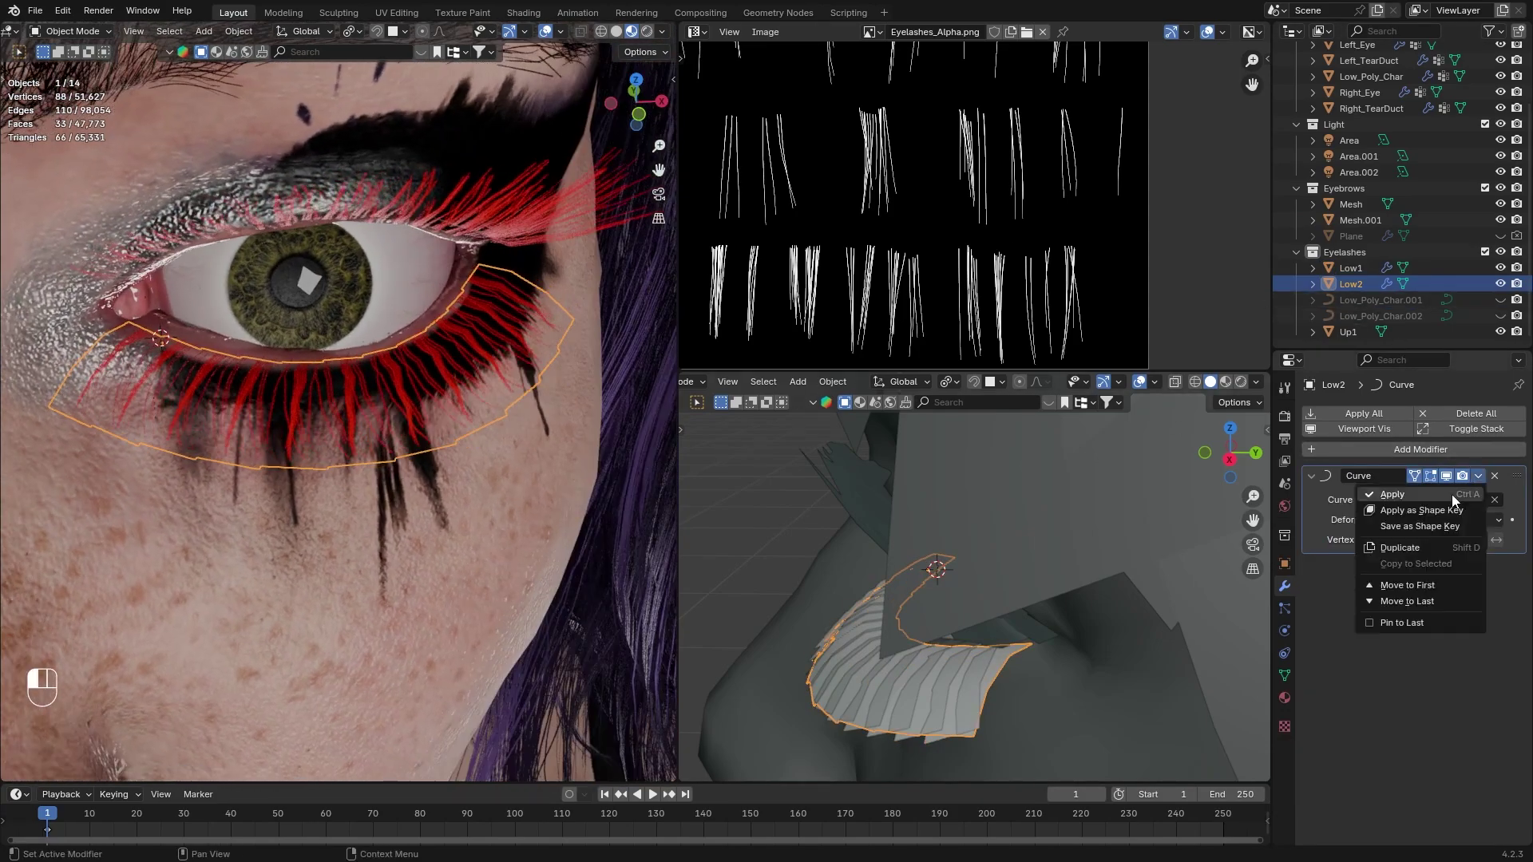
click(1452, 497)
shift+click(232, 350)
key(ctrl+j)
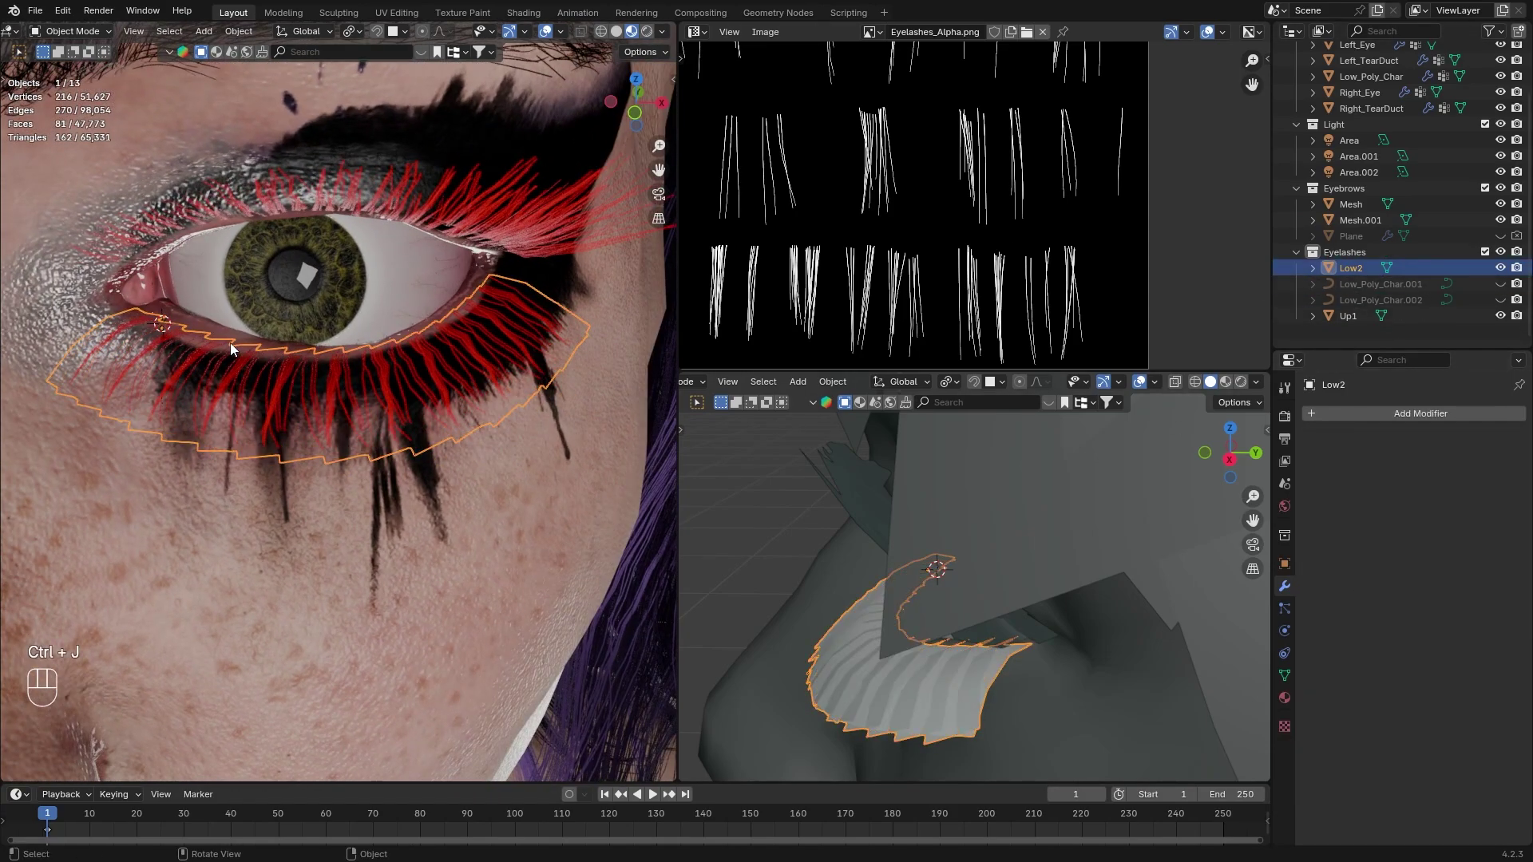
Enter Edit Mode on the joined lower lashes and delete the selected face at the inner corner
scroll(230, 342, up, 2)
shift+middle_drag(229, 342, 331, 338)
key(Tab)
click(171, 337)
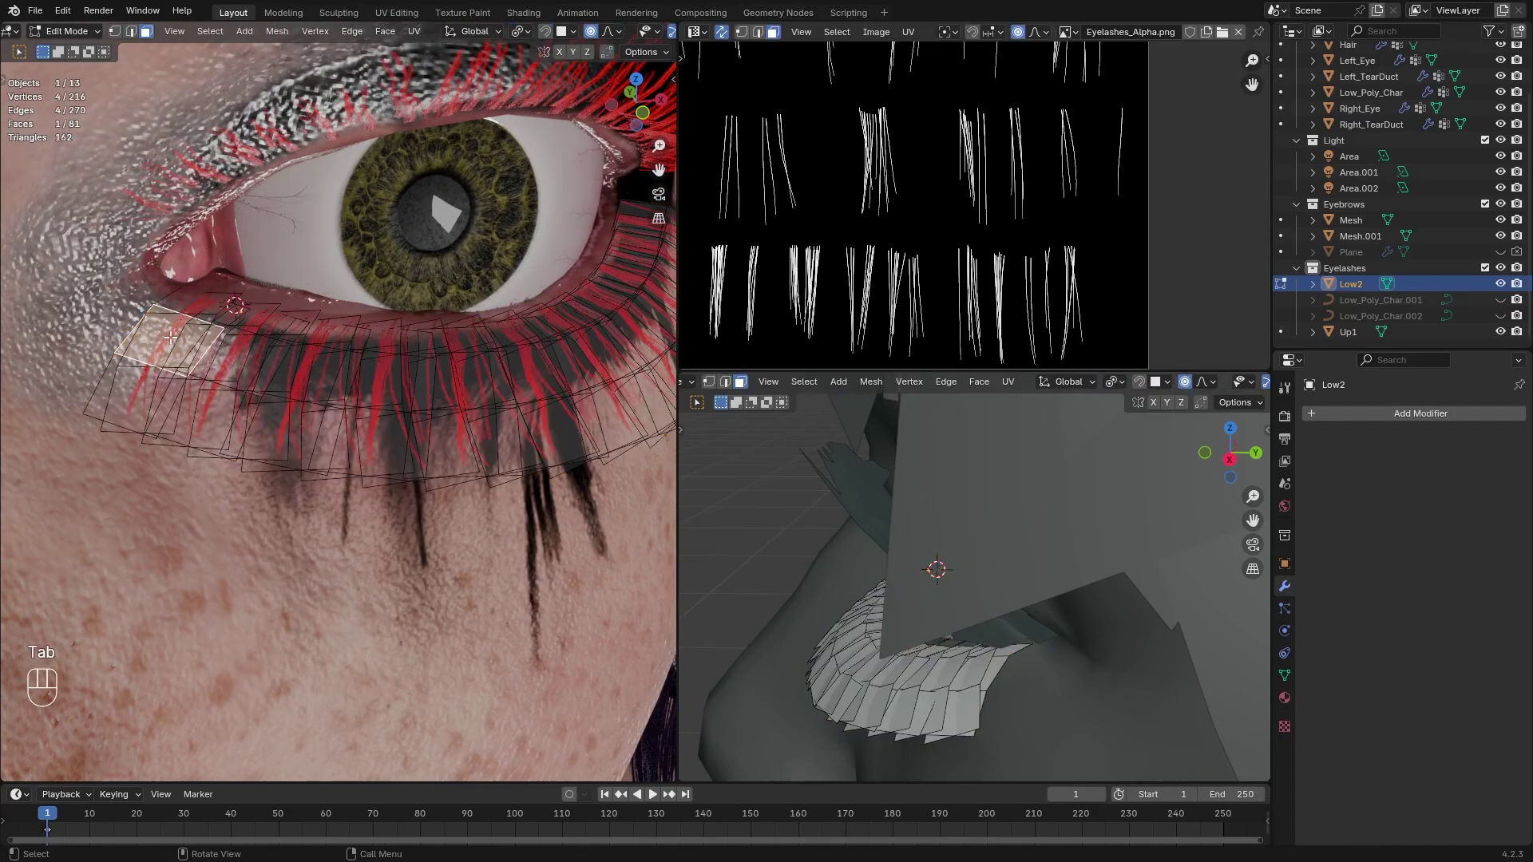
middle_drag(170, 337, 194, 364)
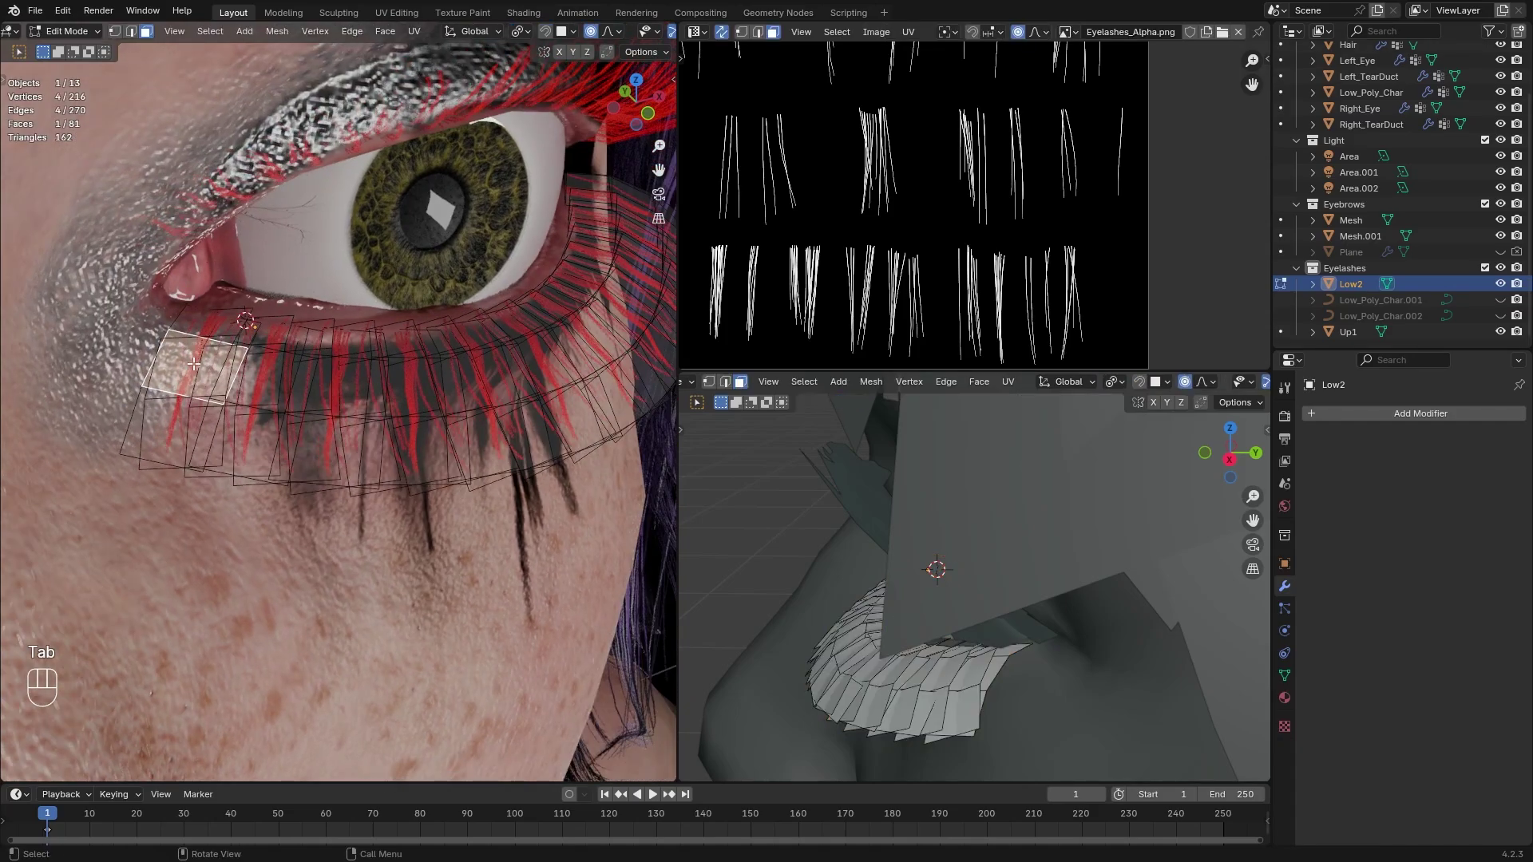
key(x)
click(165, 405)
Scale a lower-lash card face with proportional editing to vary the lash length
middle_drag(168, 406, 204, 432)
click(216, 438)
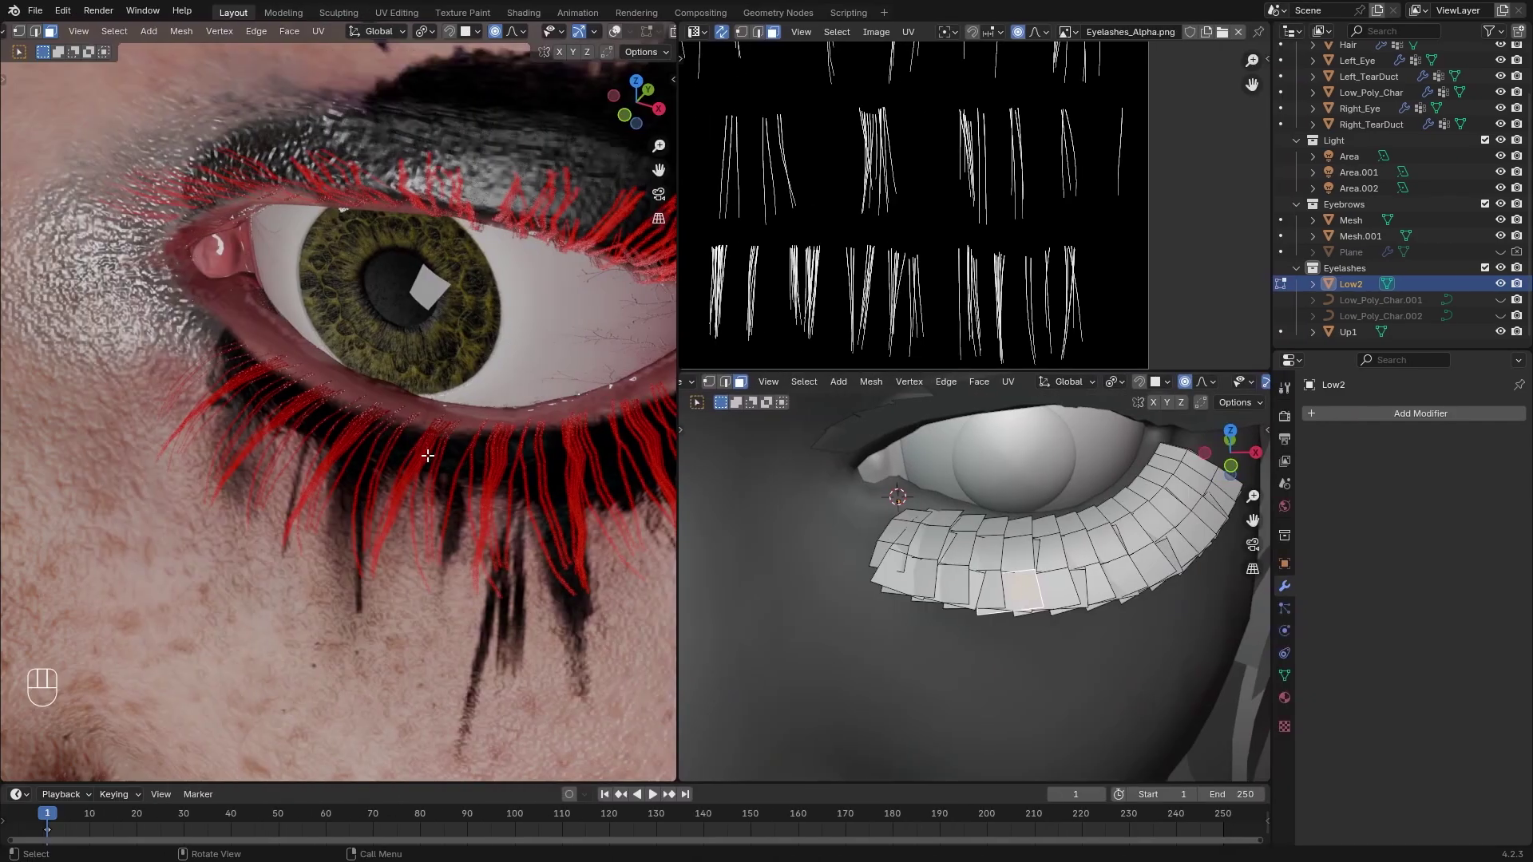
key(s)
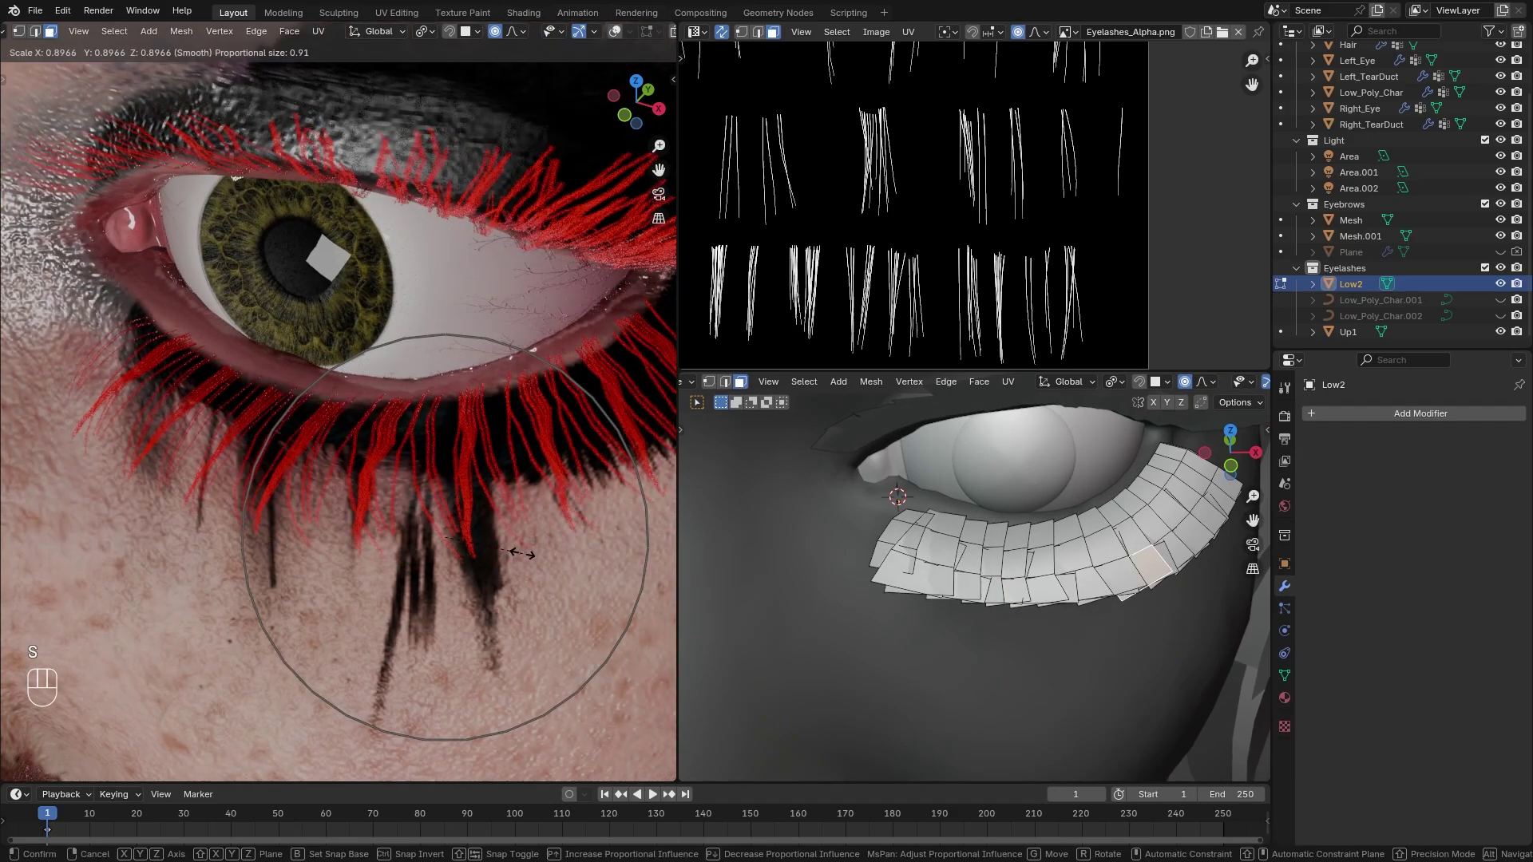
click(437, 463)
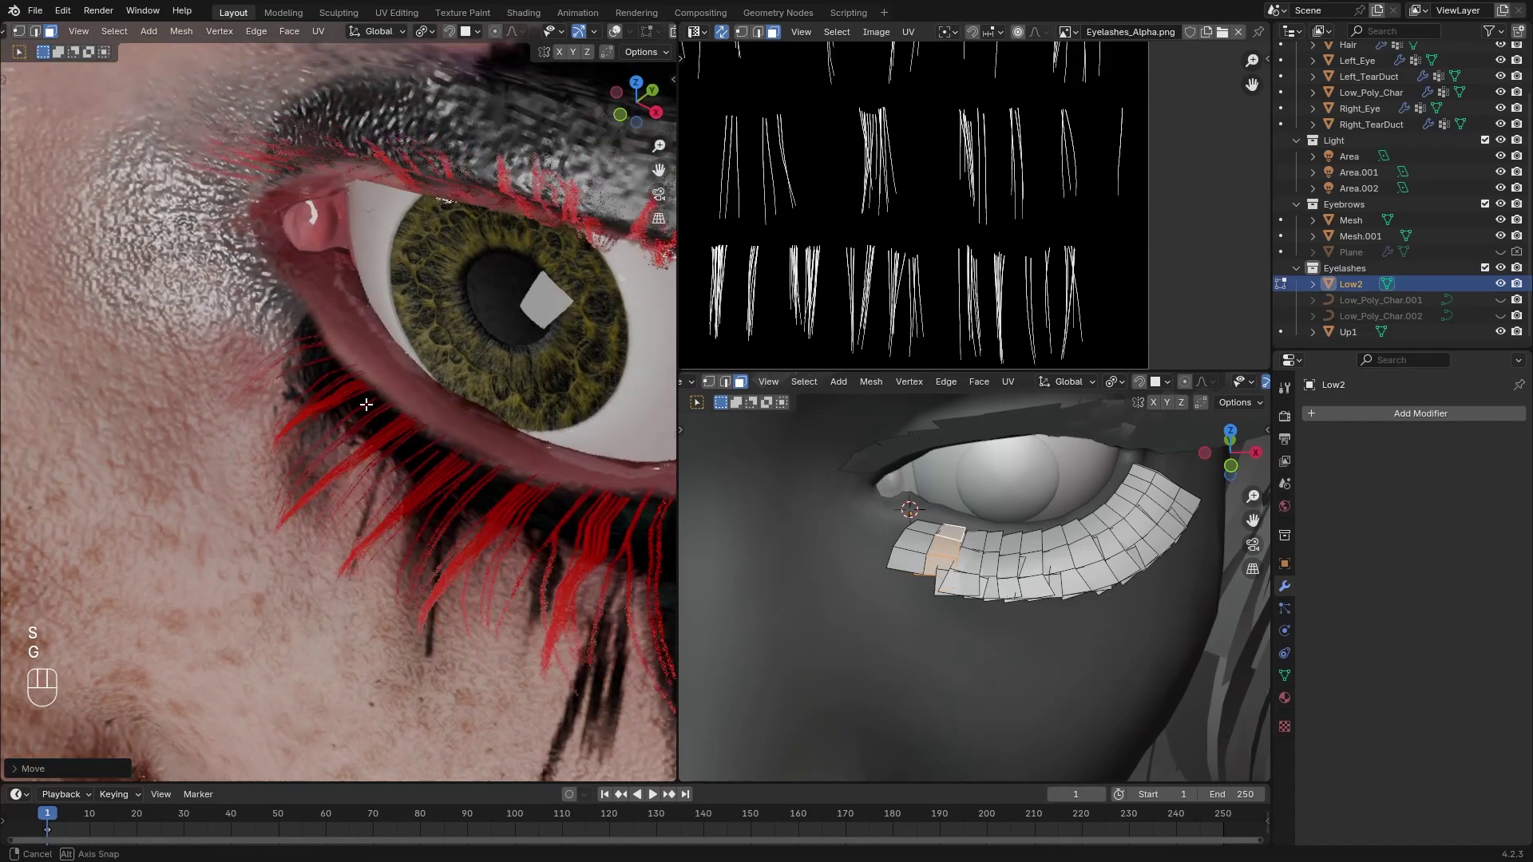
Scale and reposition a lower-lash card near the inner corner so it sits against the lid
key(g)
key(g)
click(344, 431)
key(s)
click(379, 456)
key(g)
click(351, 479)
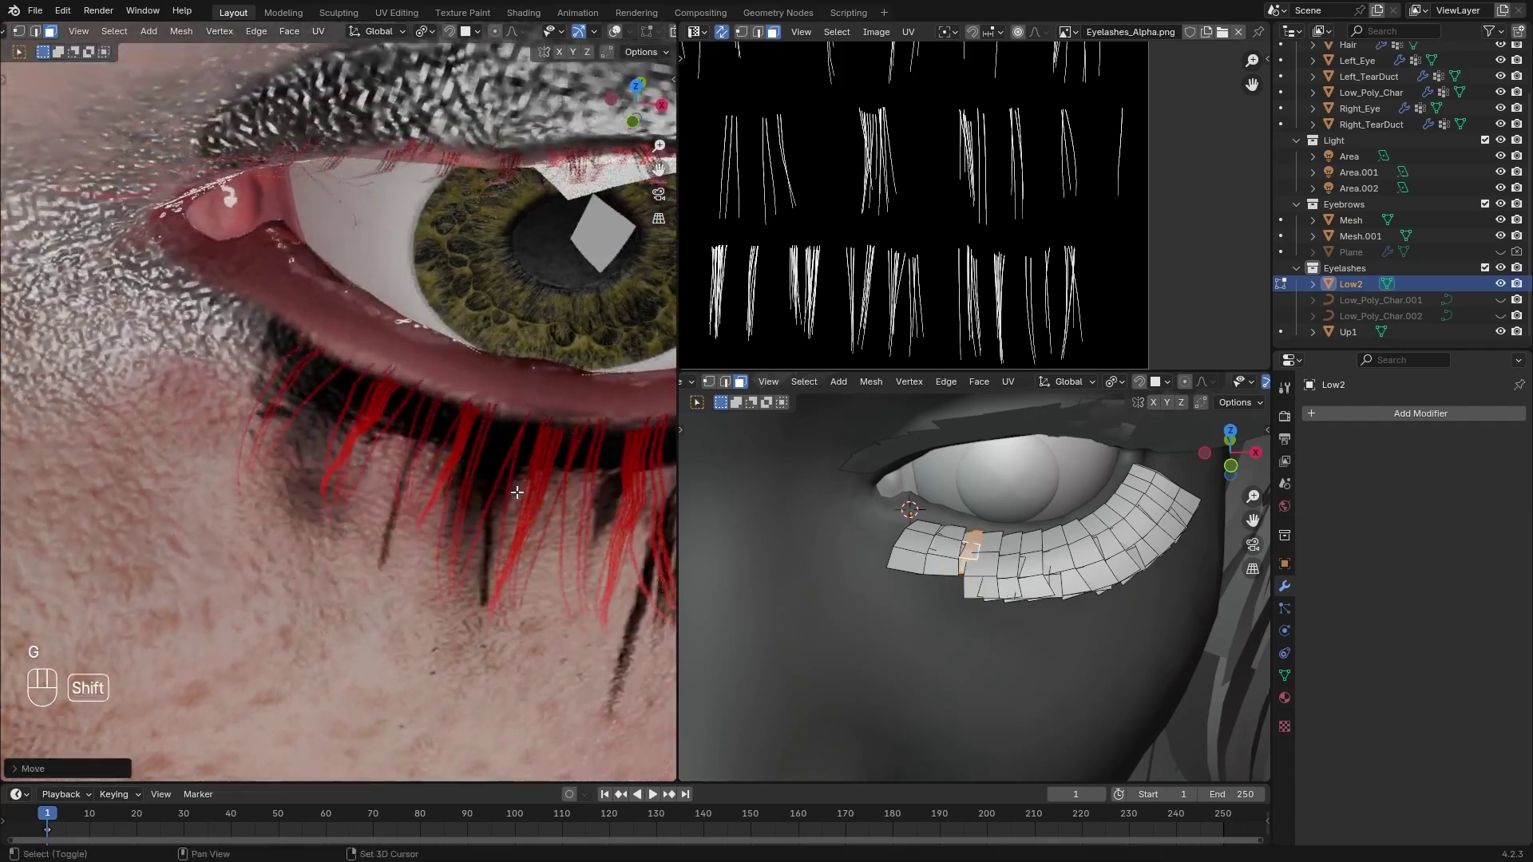
Select the next linked lower-lash card, scale it and move it closer to the lid
key(l)
key(l)
key(s)
click(403, 470)
key(g)
key(g)
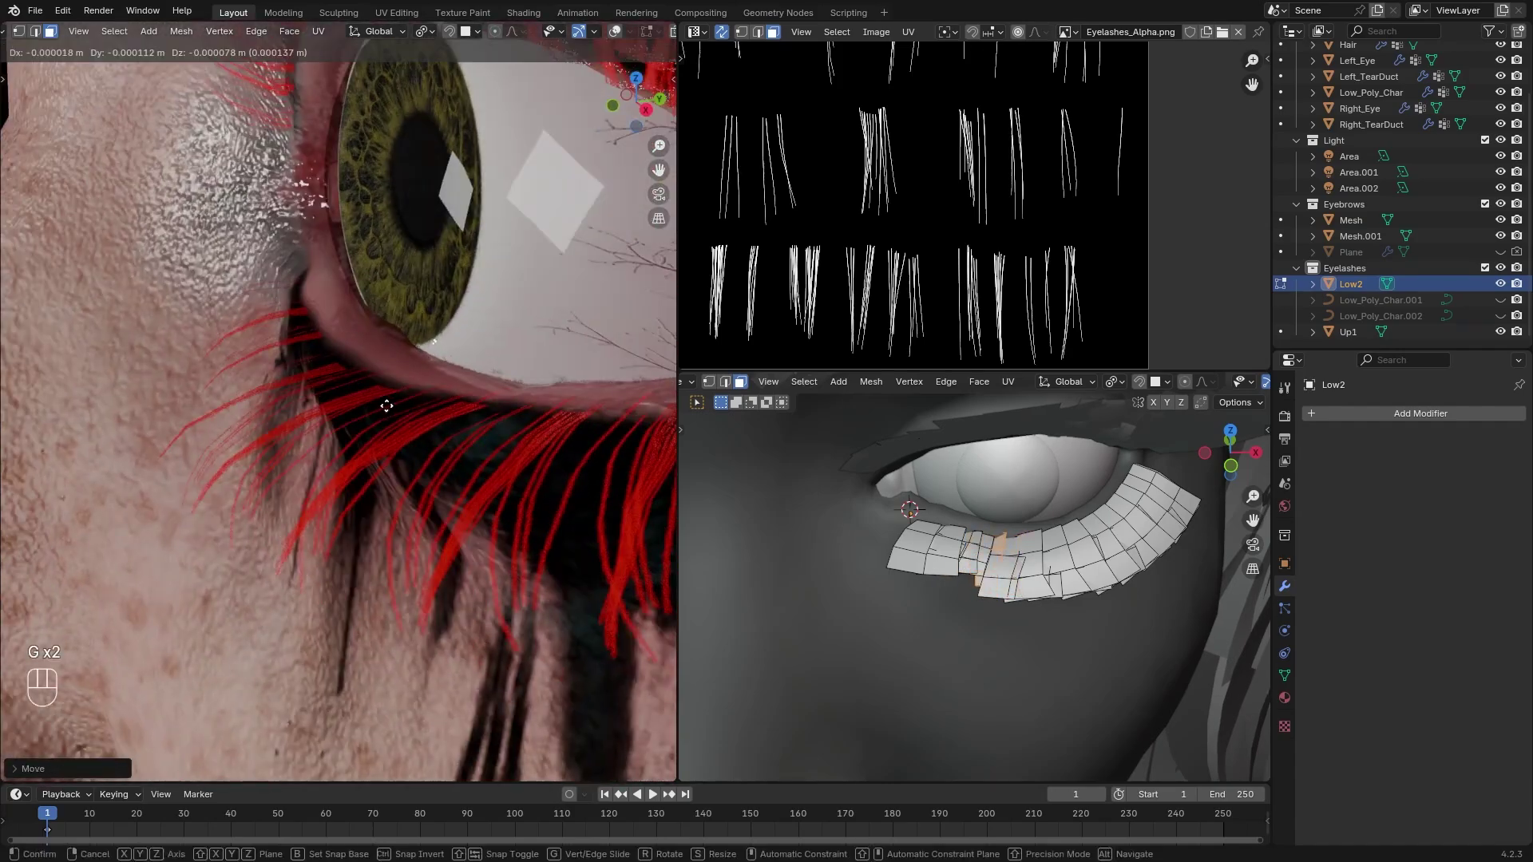
click(232, 455)
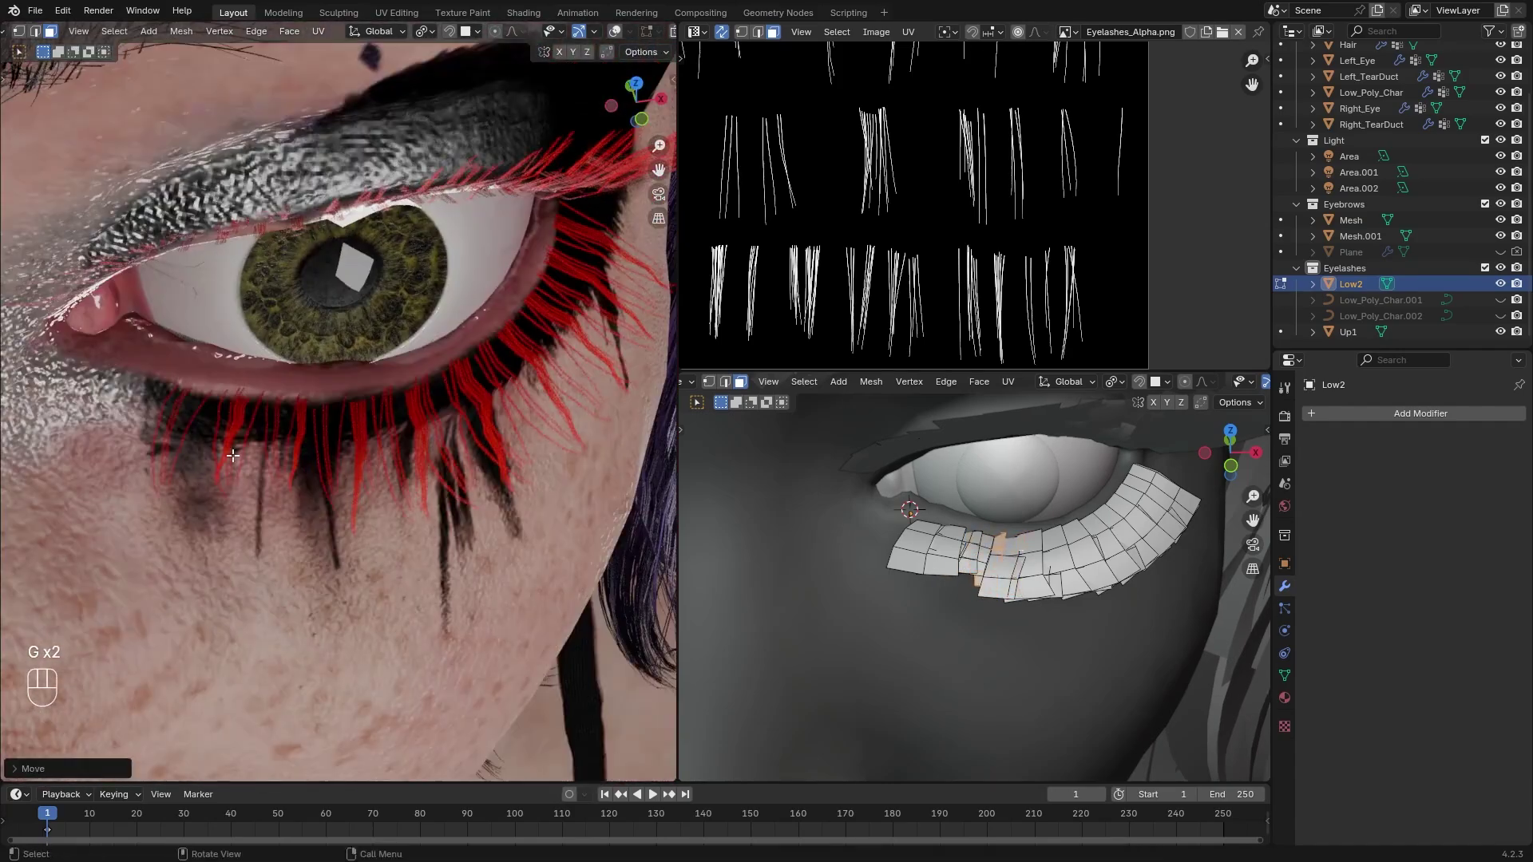
key(g)
click(239, 435)
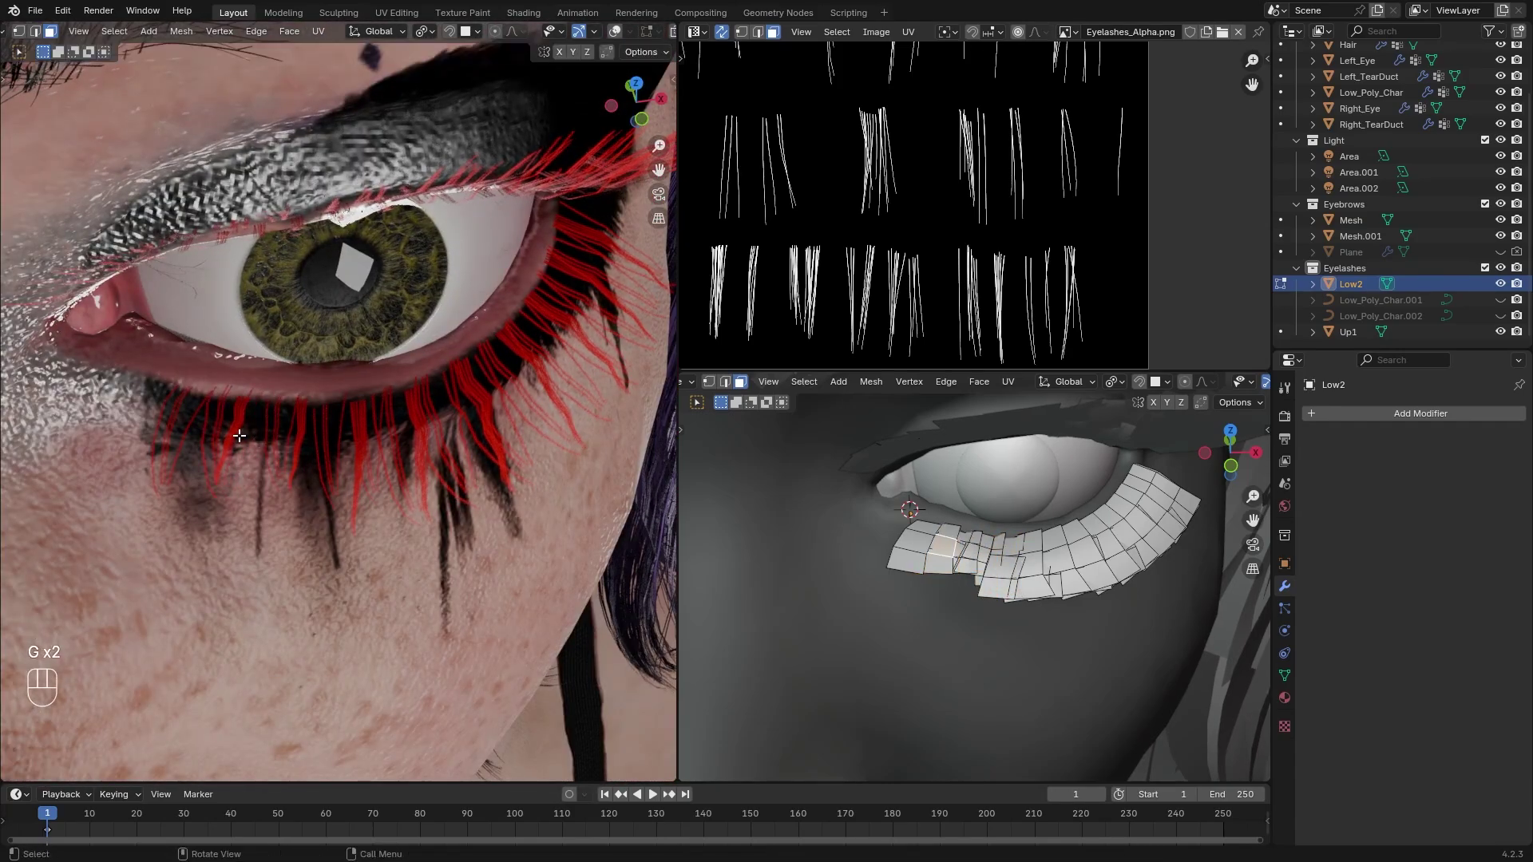
Move the inner lower card's UVs to a different strand clump and scale the island to fit
scroll(934, 265, down, 4)
key(g)
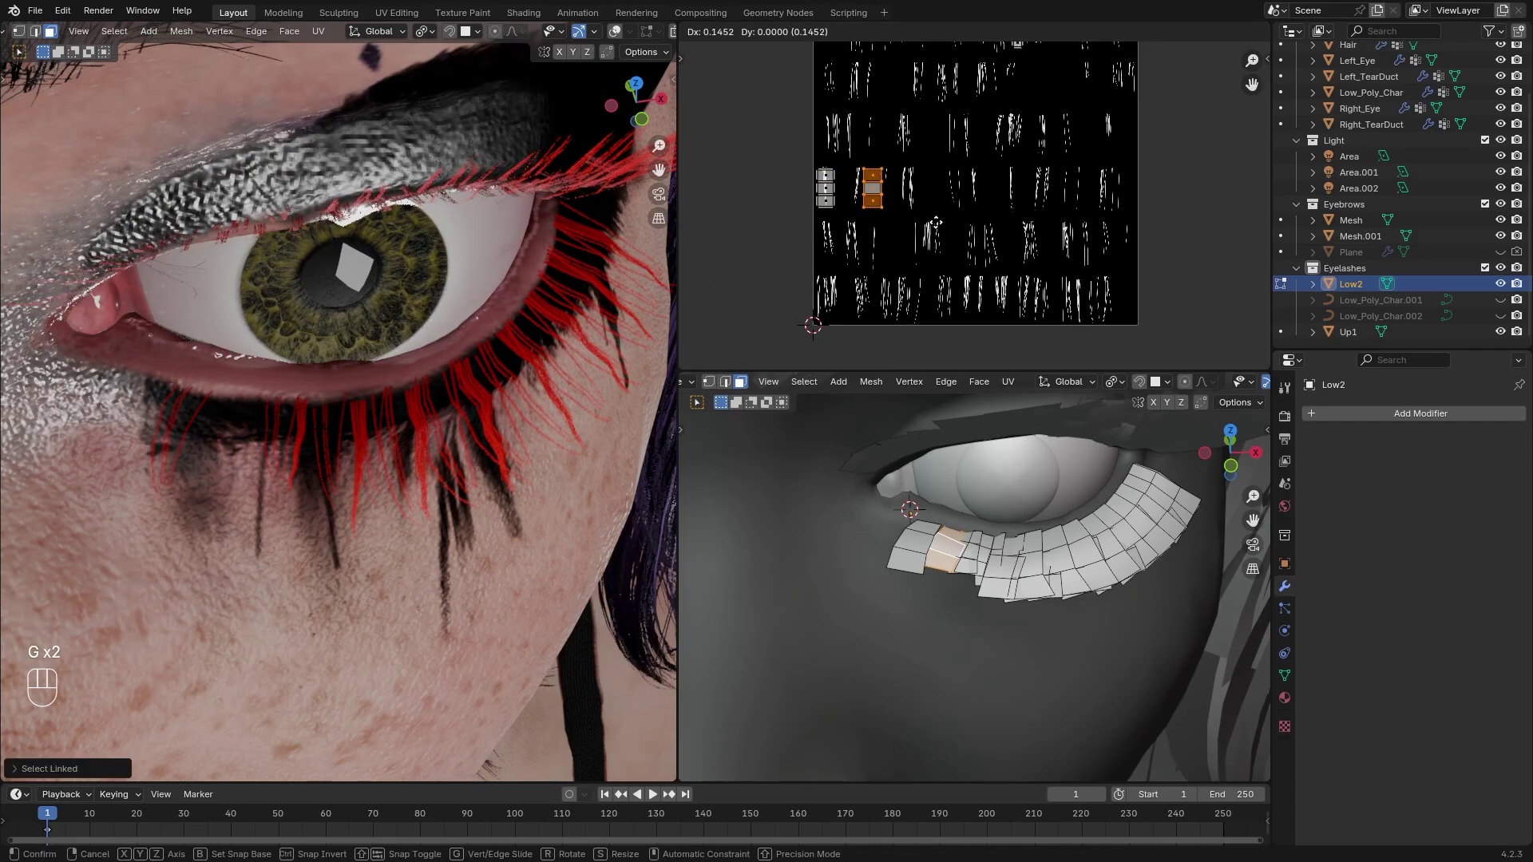
click(955, 223)
scroll(955, 223, up, 4)
key(s)
key(alt+h)
Select another whole lower-lash card and reposition it along the inner lower lid
click(317, 441)
middle_drag(352, 411, 323, 436)
key(l)
key(g)
click(363, 455)
key(g)
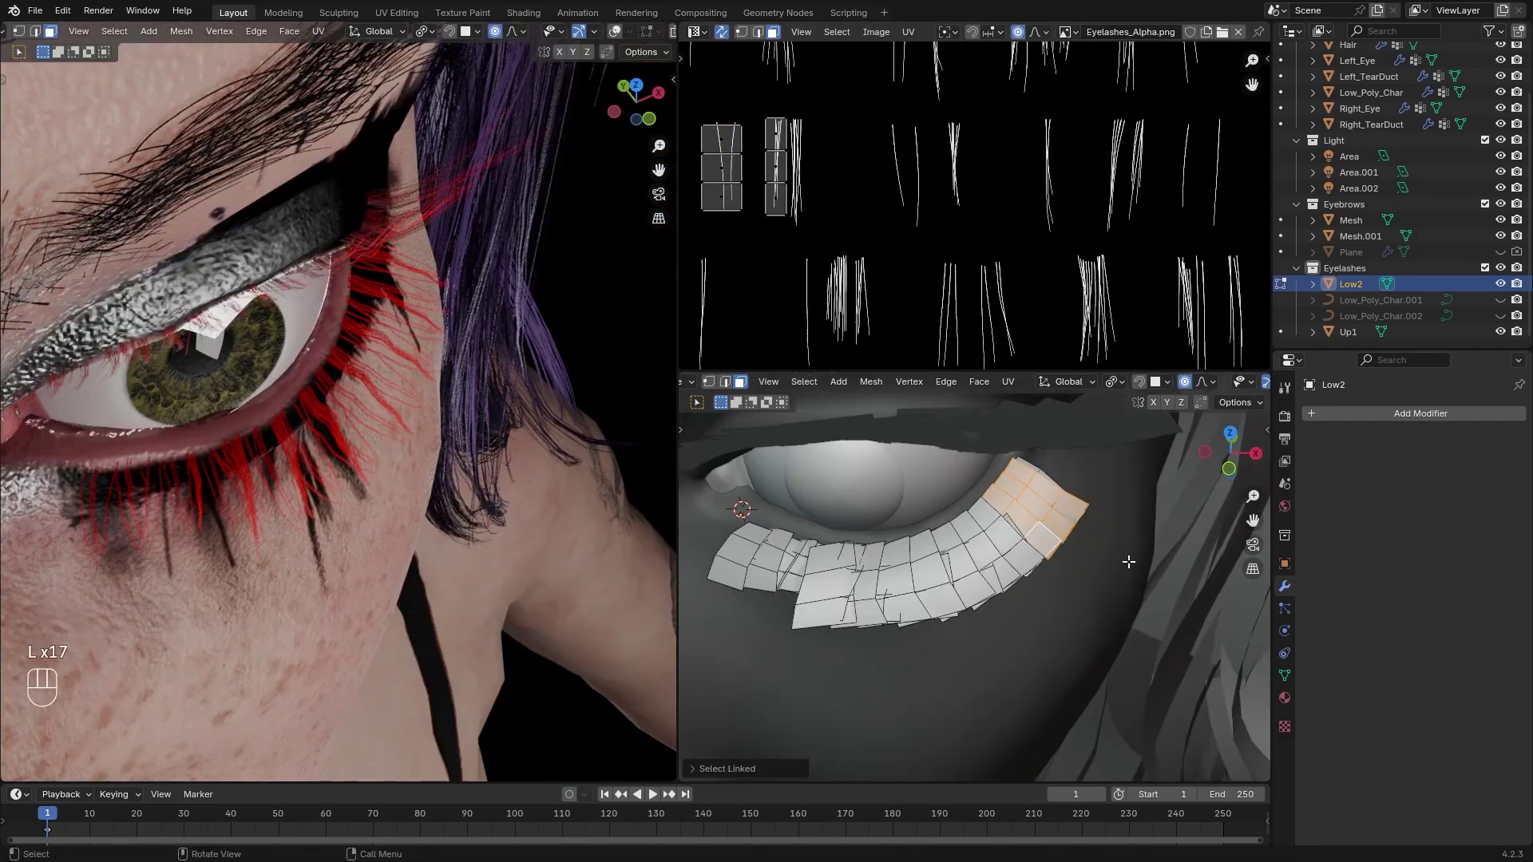
Scale down the selected outer-corner lower-lash cards with proportional editing
key(s)
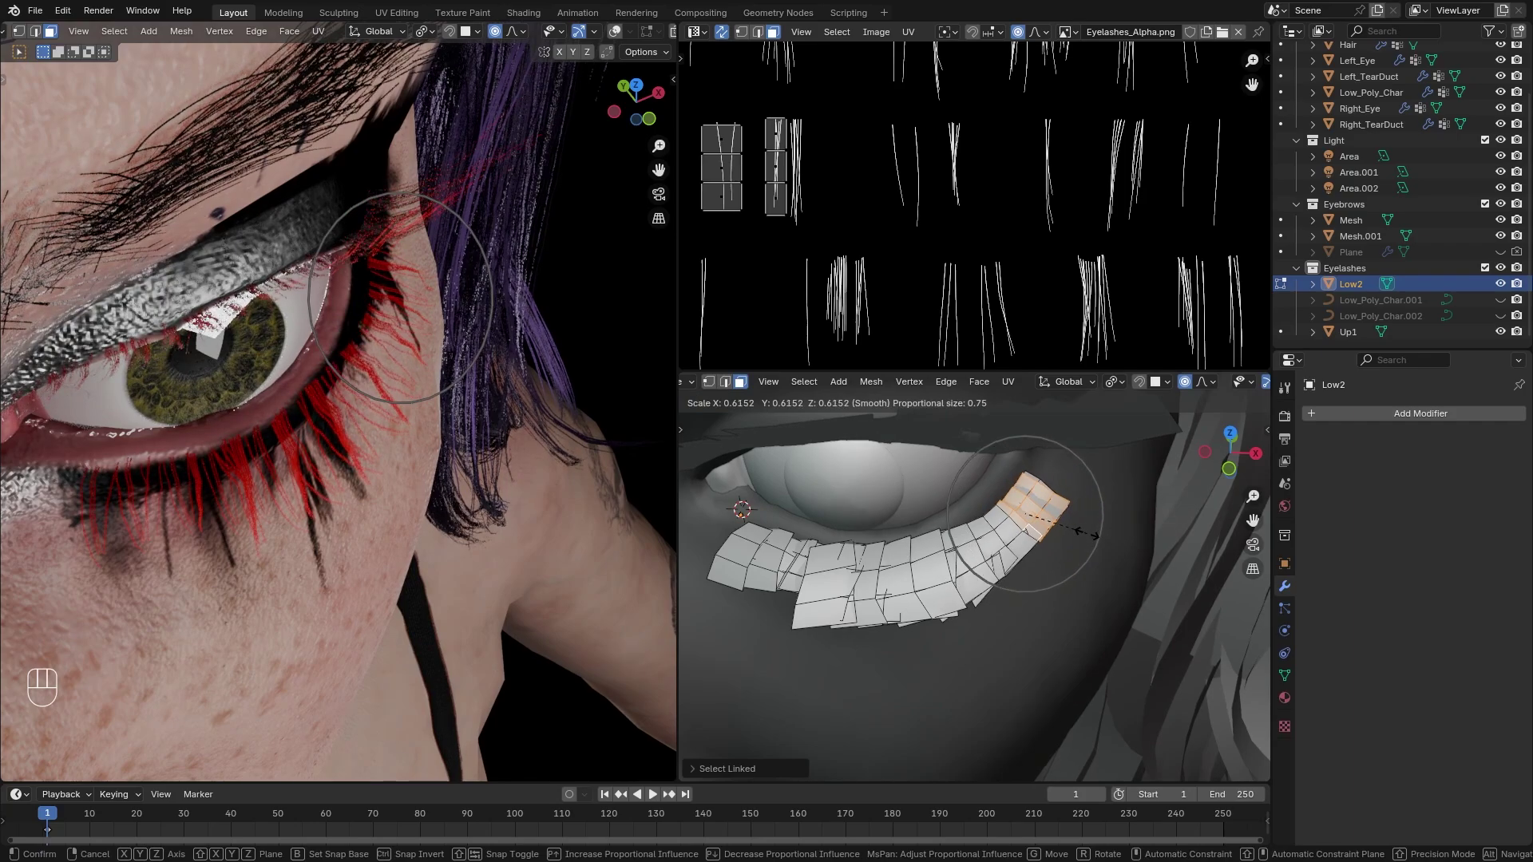
click(1072, 537)
middle_drag(1070, 537, 994, 537)
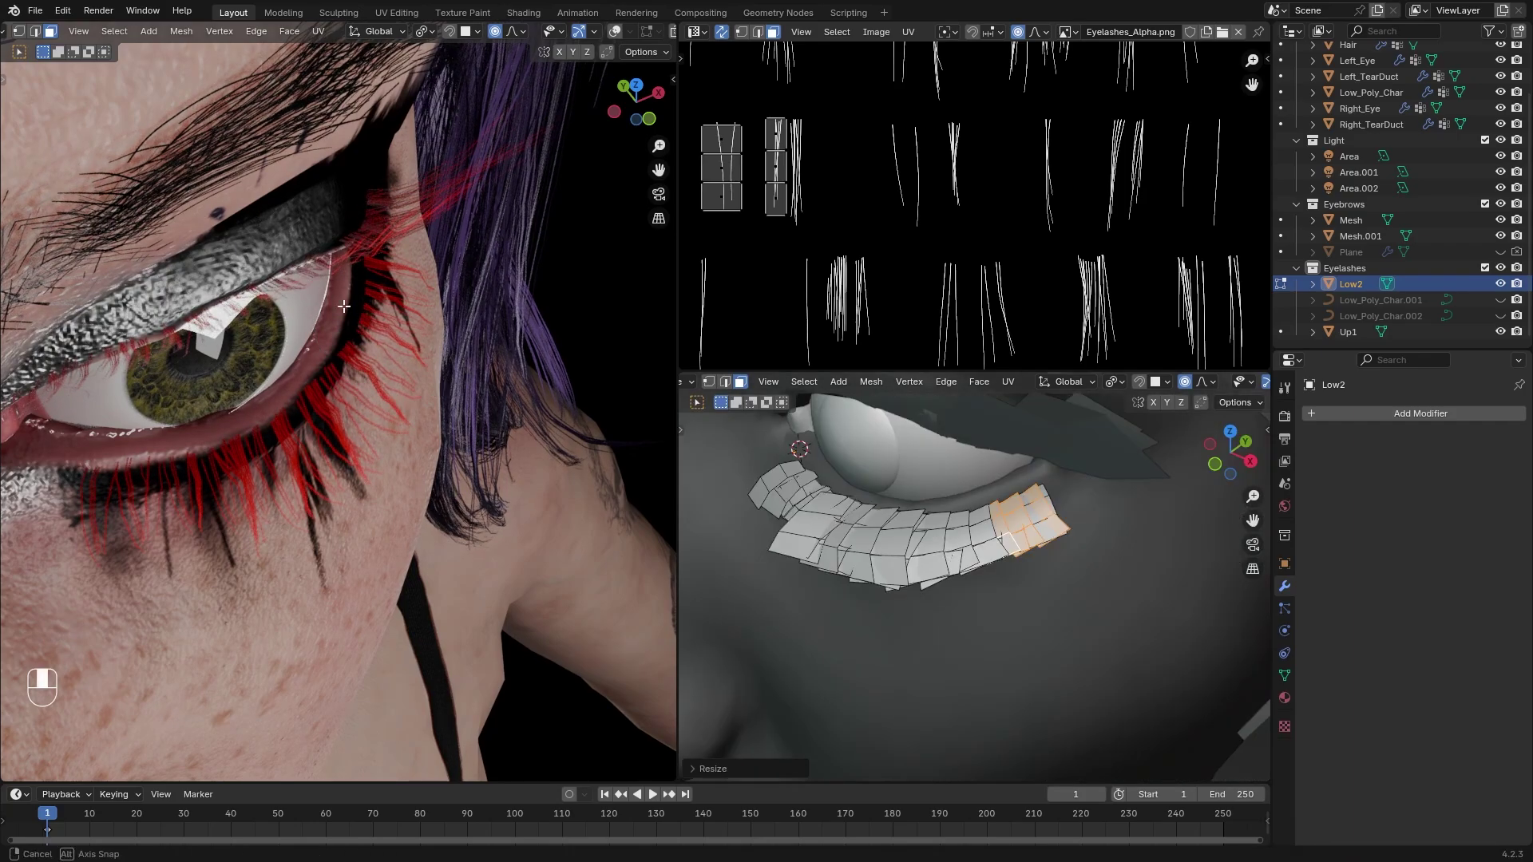
Move the selected outer-corner lower-lash cards with proportional editing, and resize a card at the middle of the lower lid
middle_drag(614, 471, 486, 471)
key(shift+d)
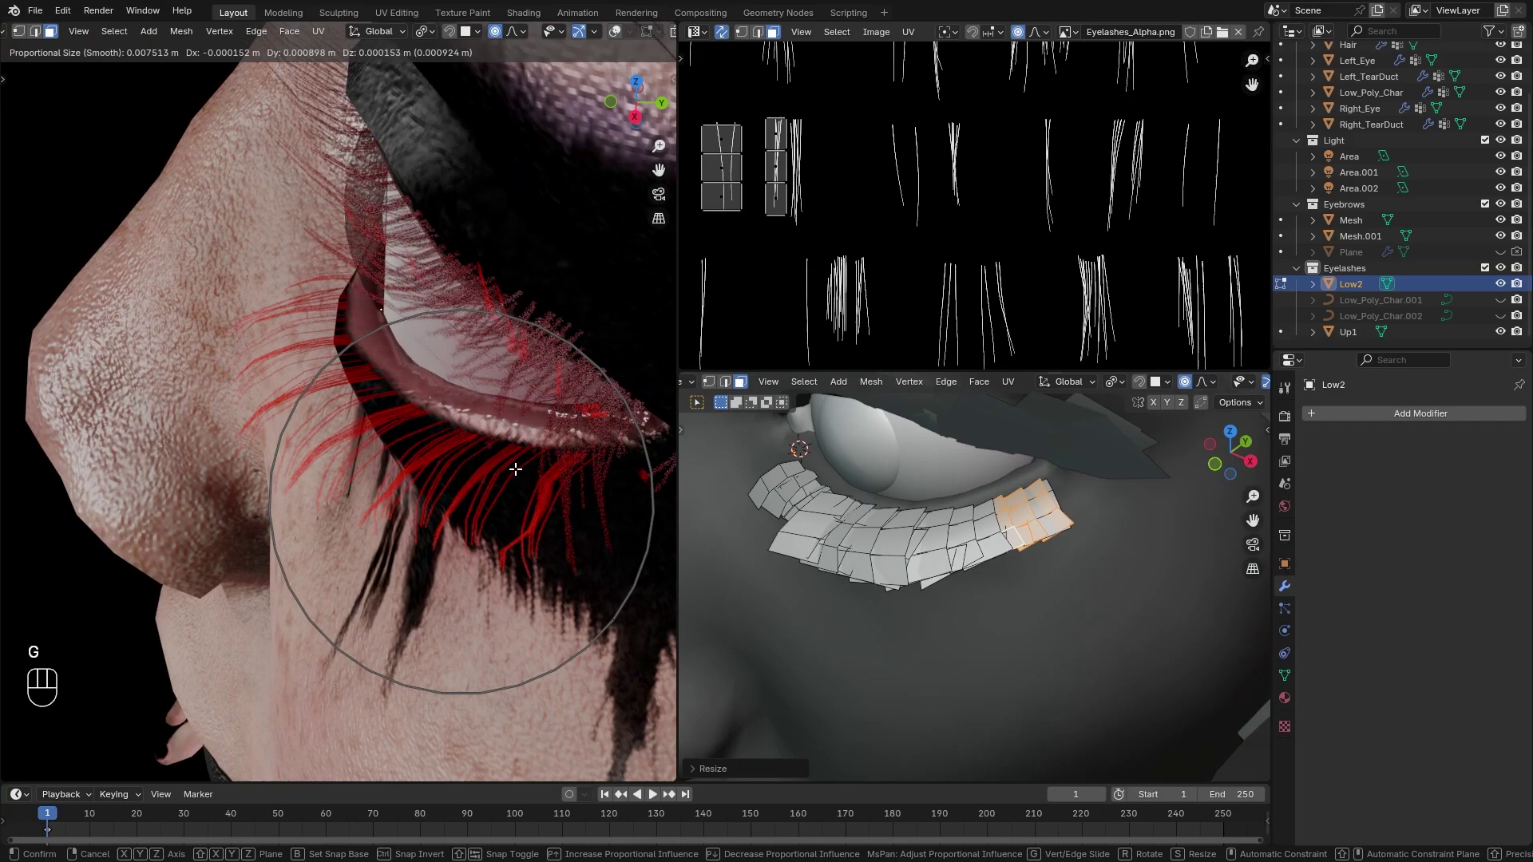
key(s)
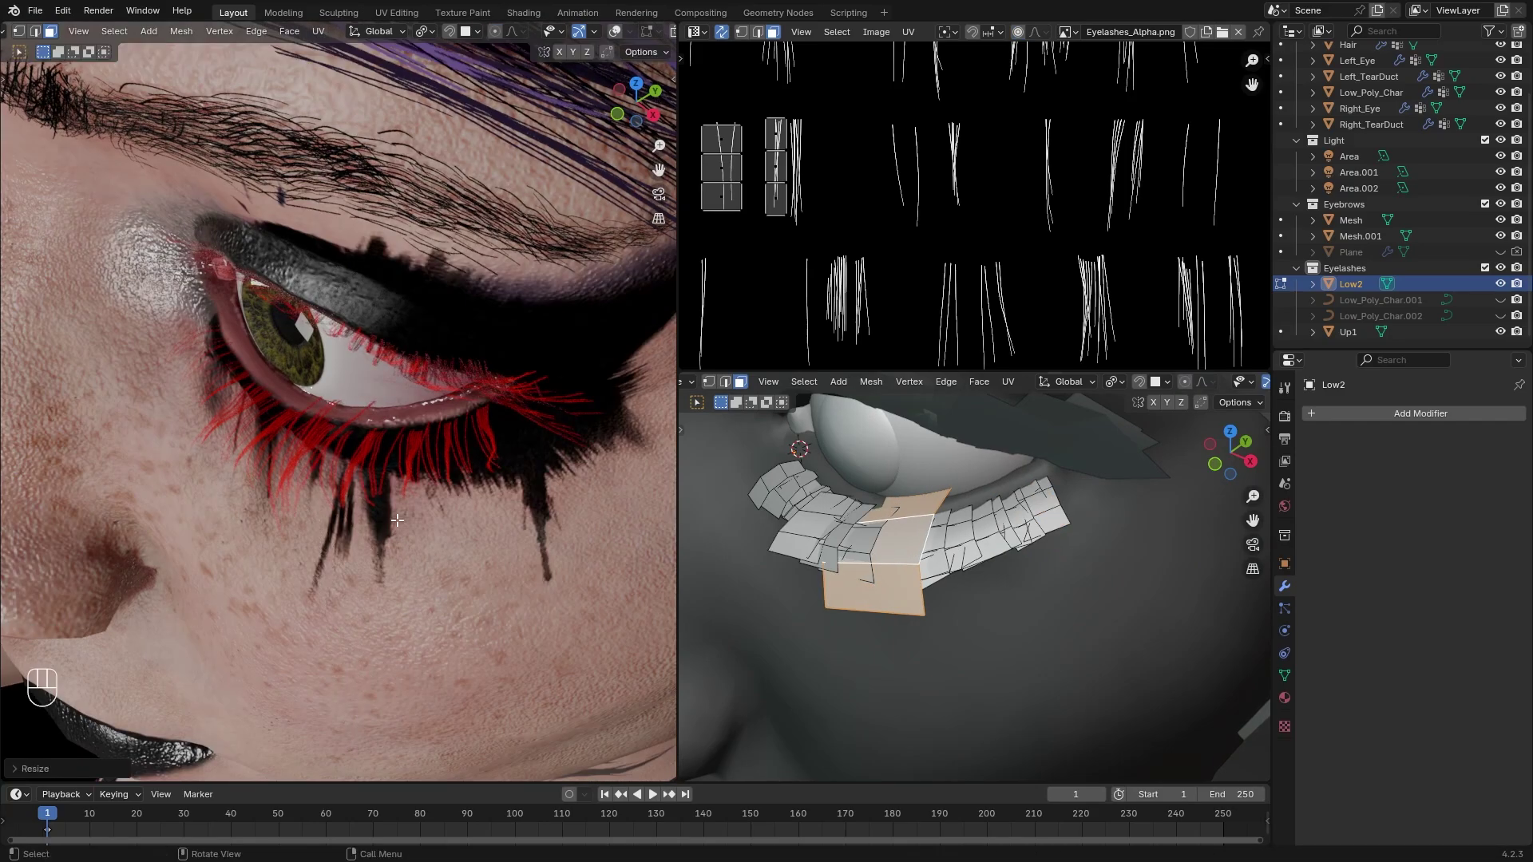
click(376, 654)
middle_drag(376, 654, 376, 506)
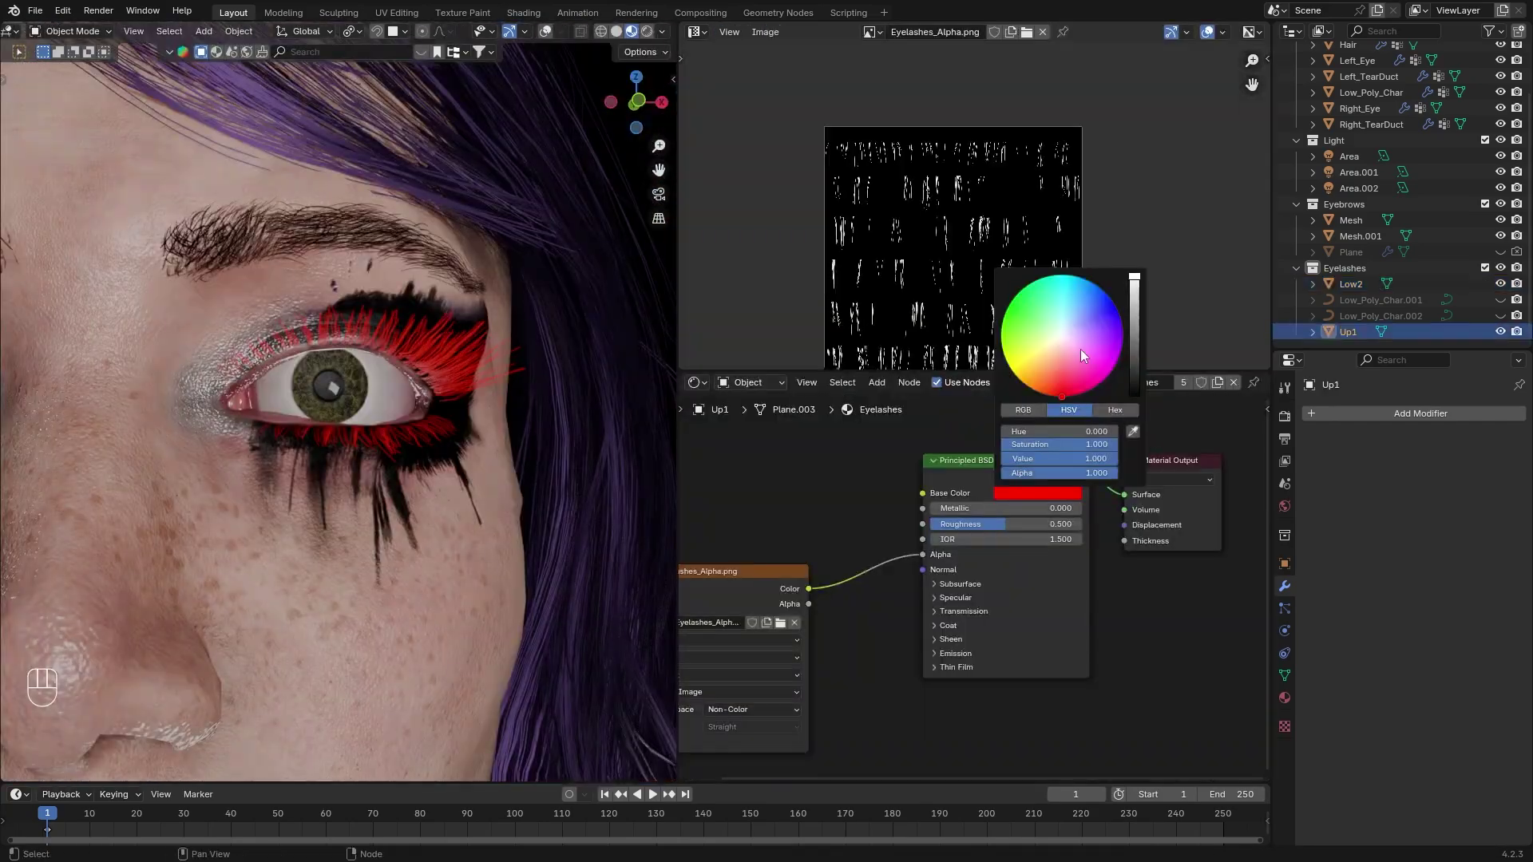
Darken the Eyelashes material's red base color to nearly black, and set Metallic to 1.000 and Roughness to 0.541
click(1134, 362)
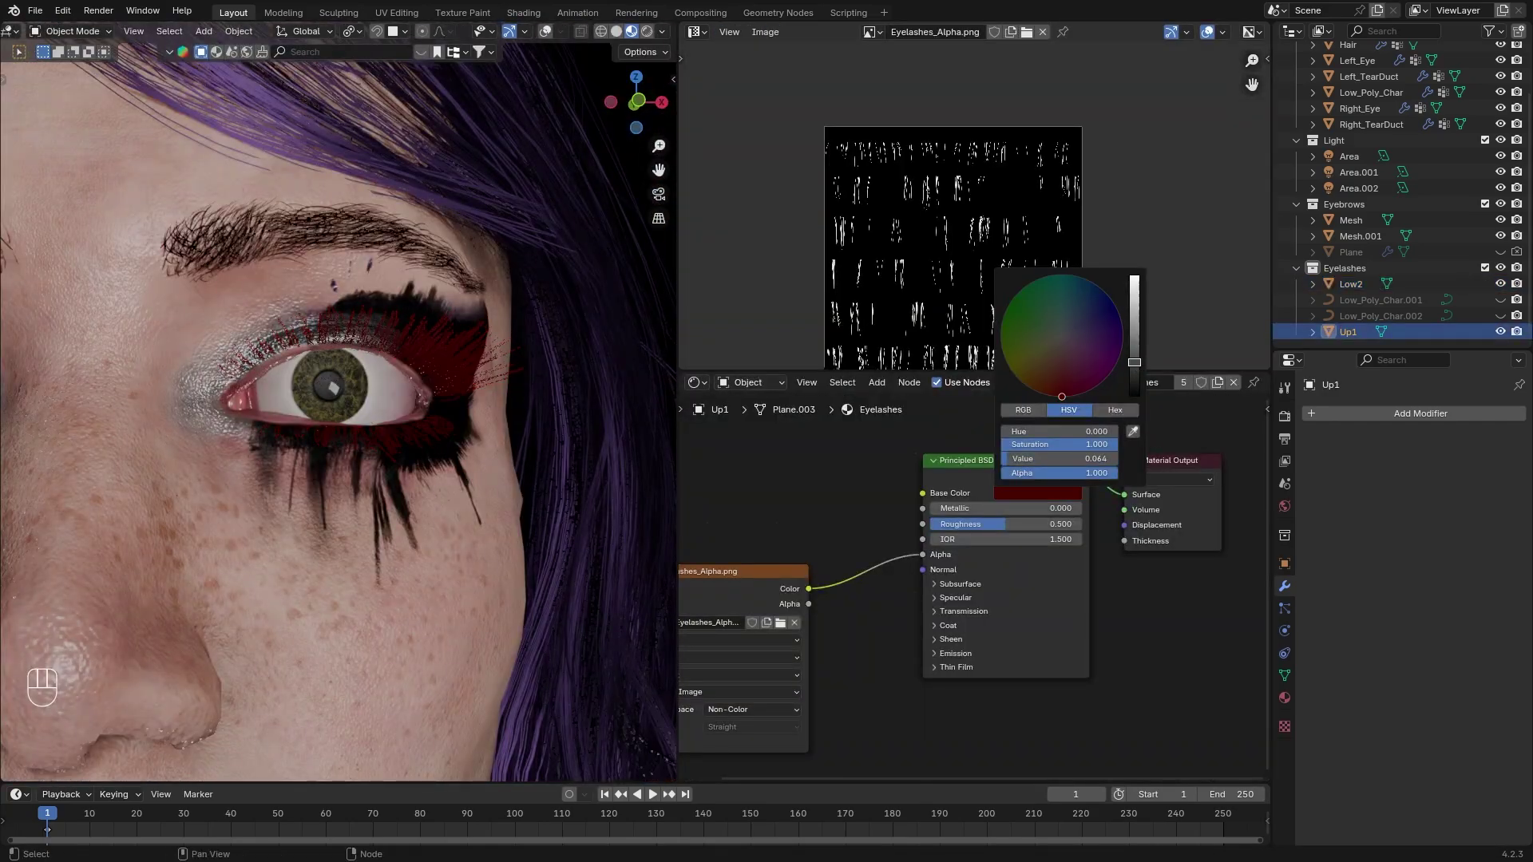
drag(1012, 509, 1028, 508)
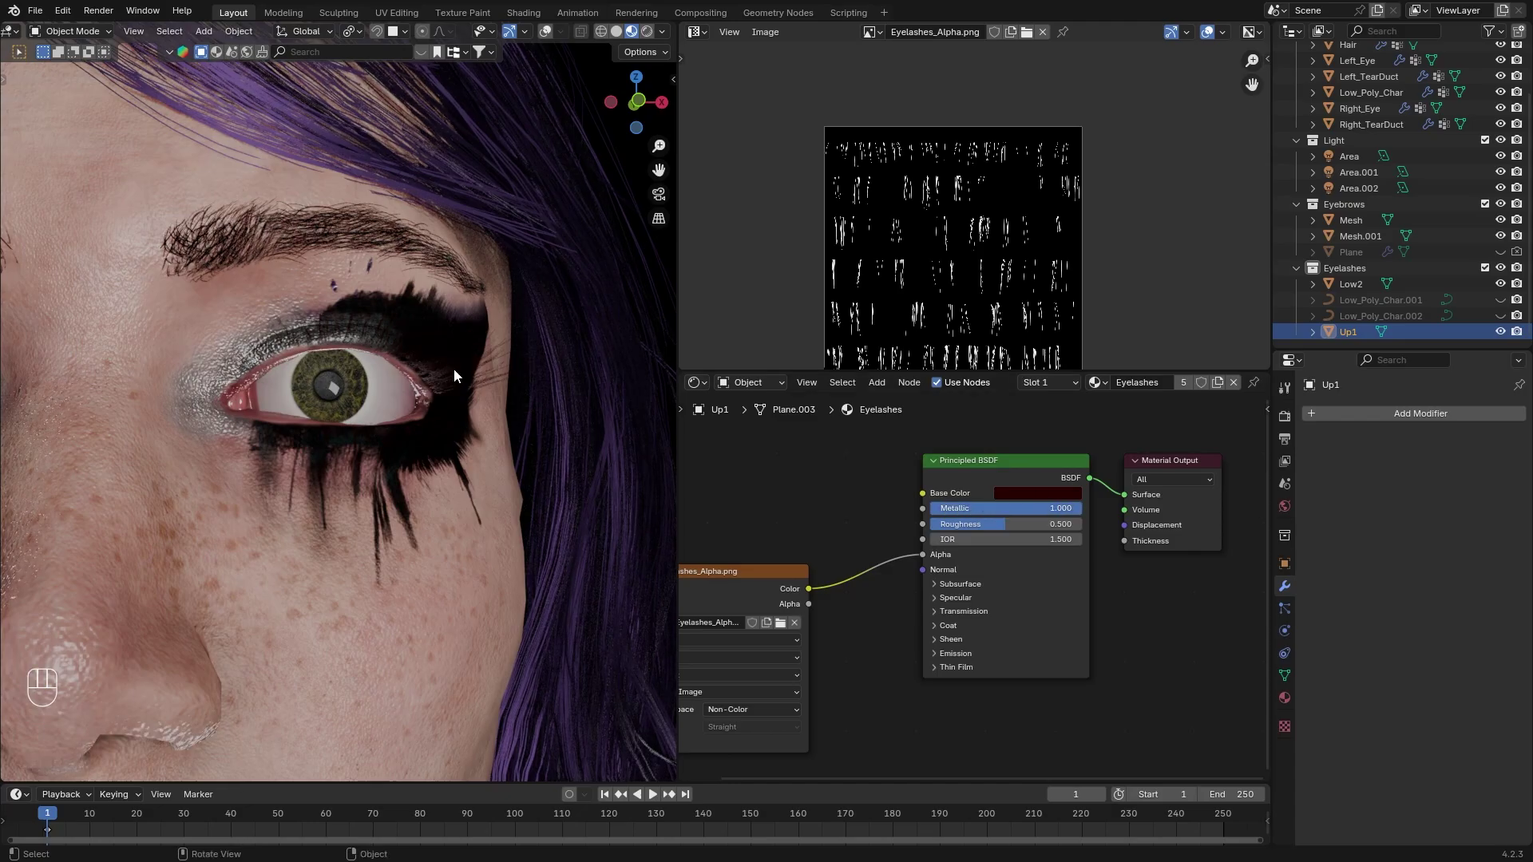
middle_drag(453, 367, 459, 407)
scroll(399, 391, up, 2)
drag(1003, 523, 1009, 524)
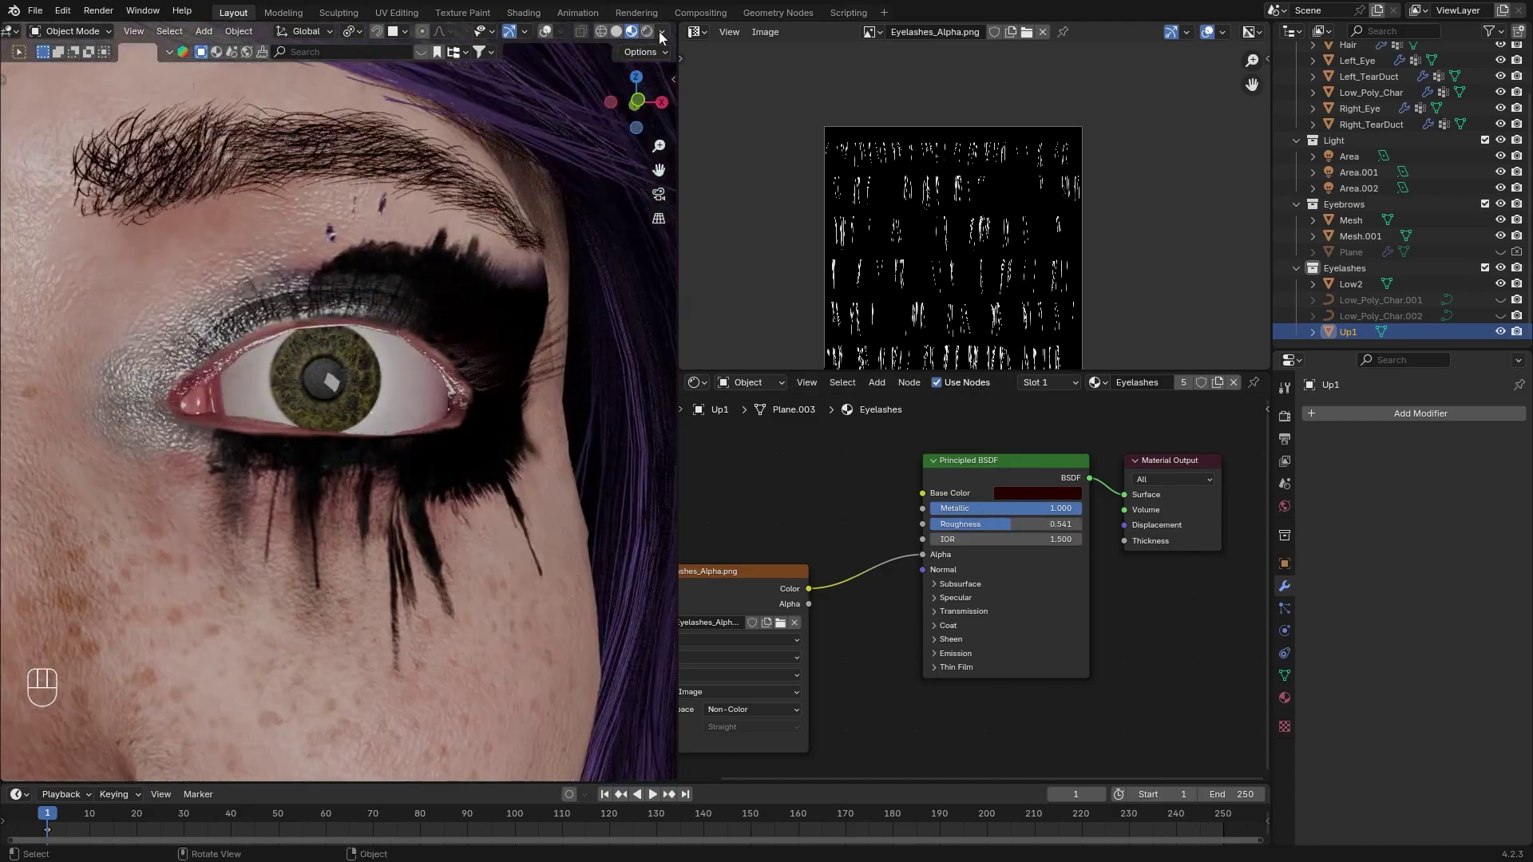
Add a Mirror modifier on the X axis to the upper lashes Up1, using Low_Poly_Char as the mirror object
middle_drag(479, 336, 359, 463)
click(1413, 413)
click(1277, 439)
click(1495, 558)
click(263, 519)
Give the lower lashes Low2 an X-axis Mirror modifier with Low_Poly_Char as the mirror object
click(1351, 284)
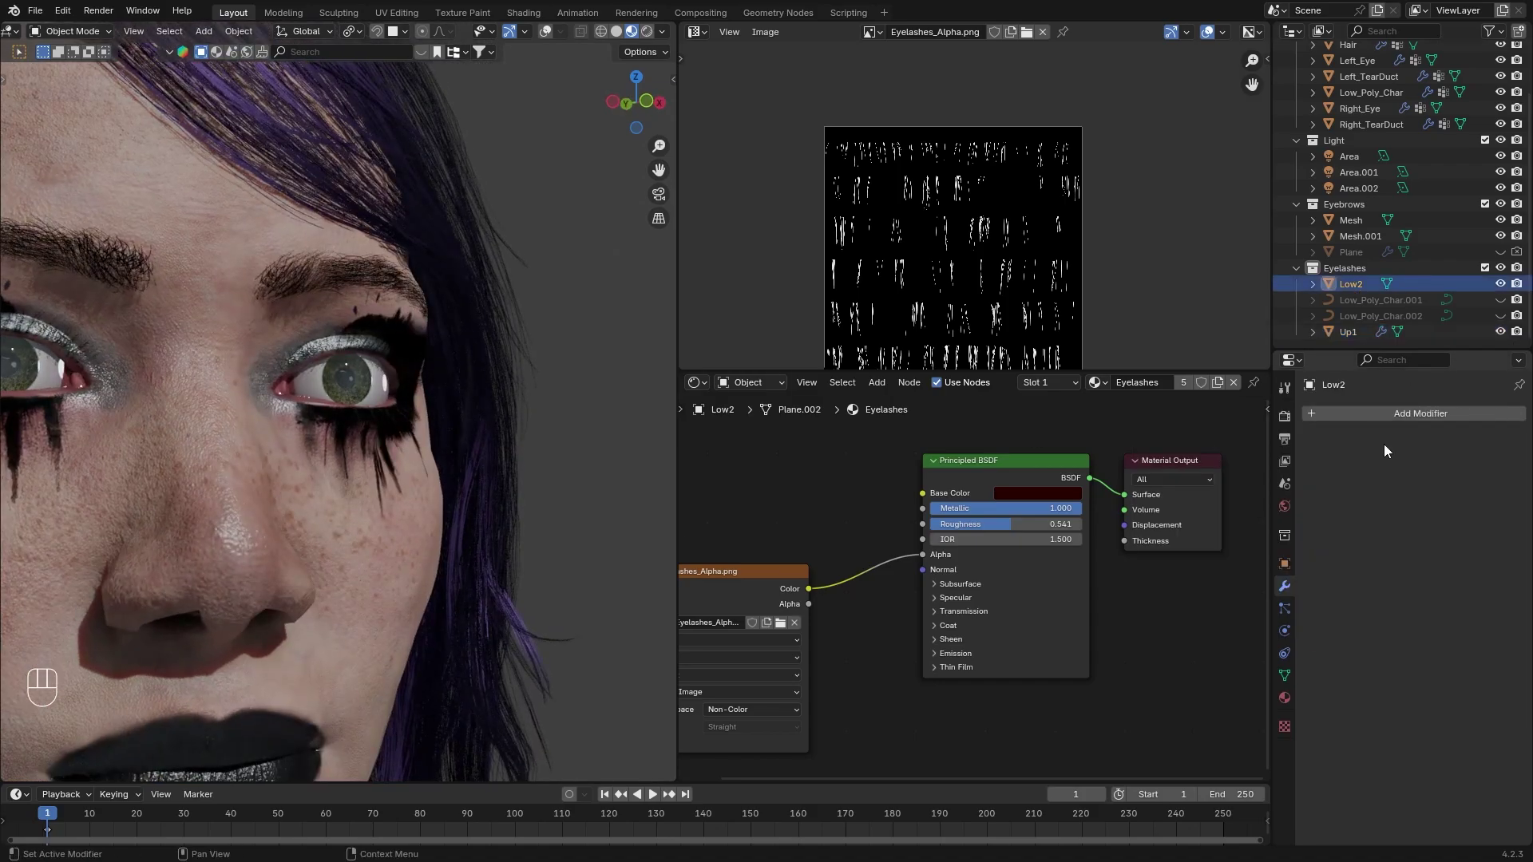
middle_drag(383, 335, 326, 347)
click(316, 393)
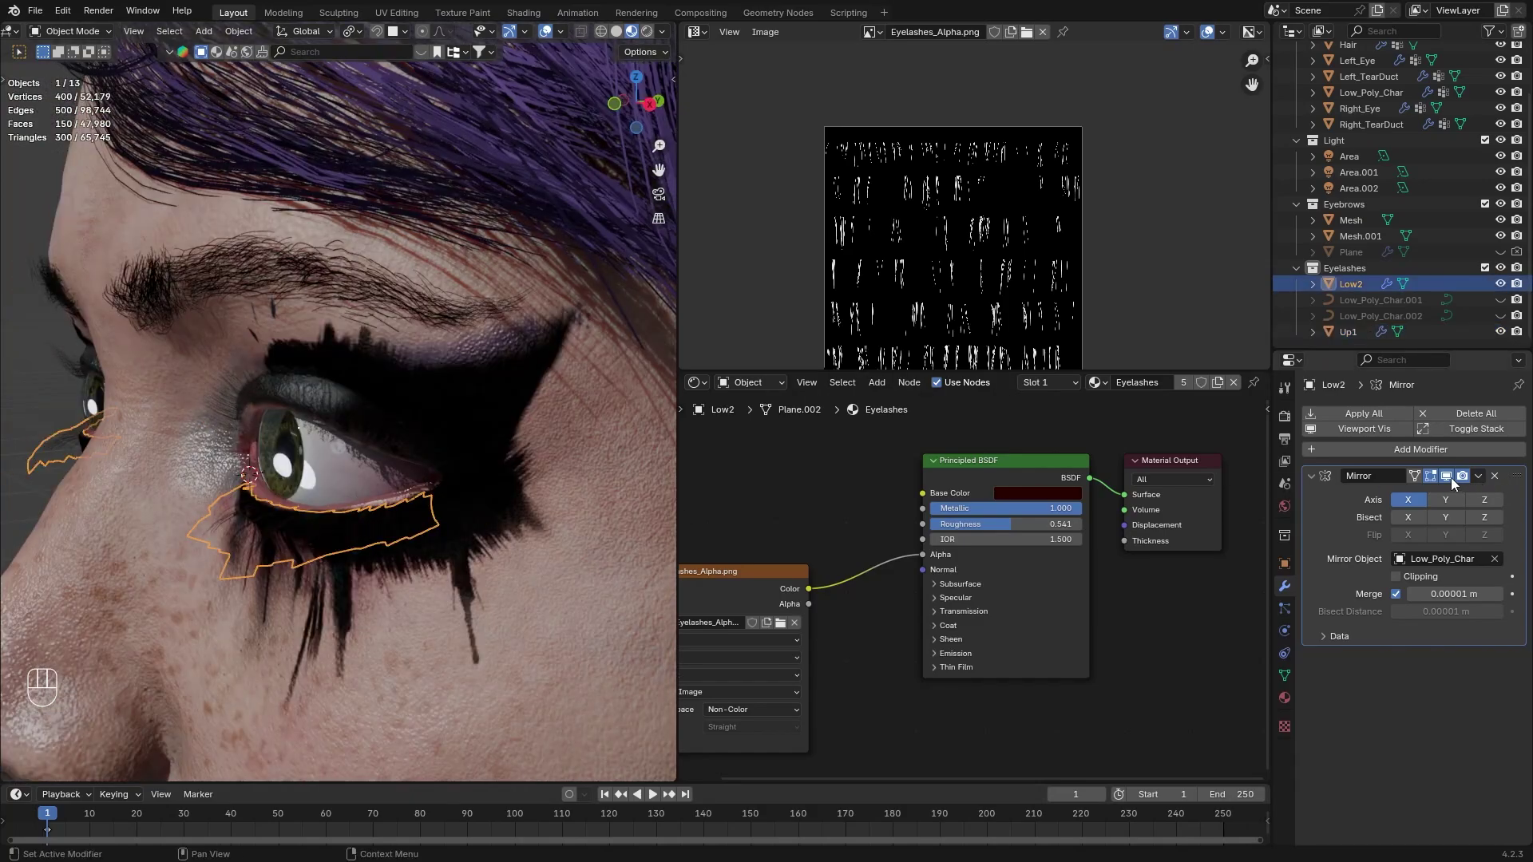
Check the upper lashes' mirror display, deselect them and inspect the finished lashes on both eyes
click(529, 364)
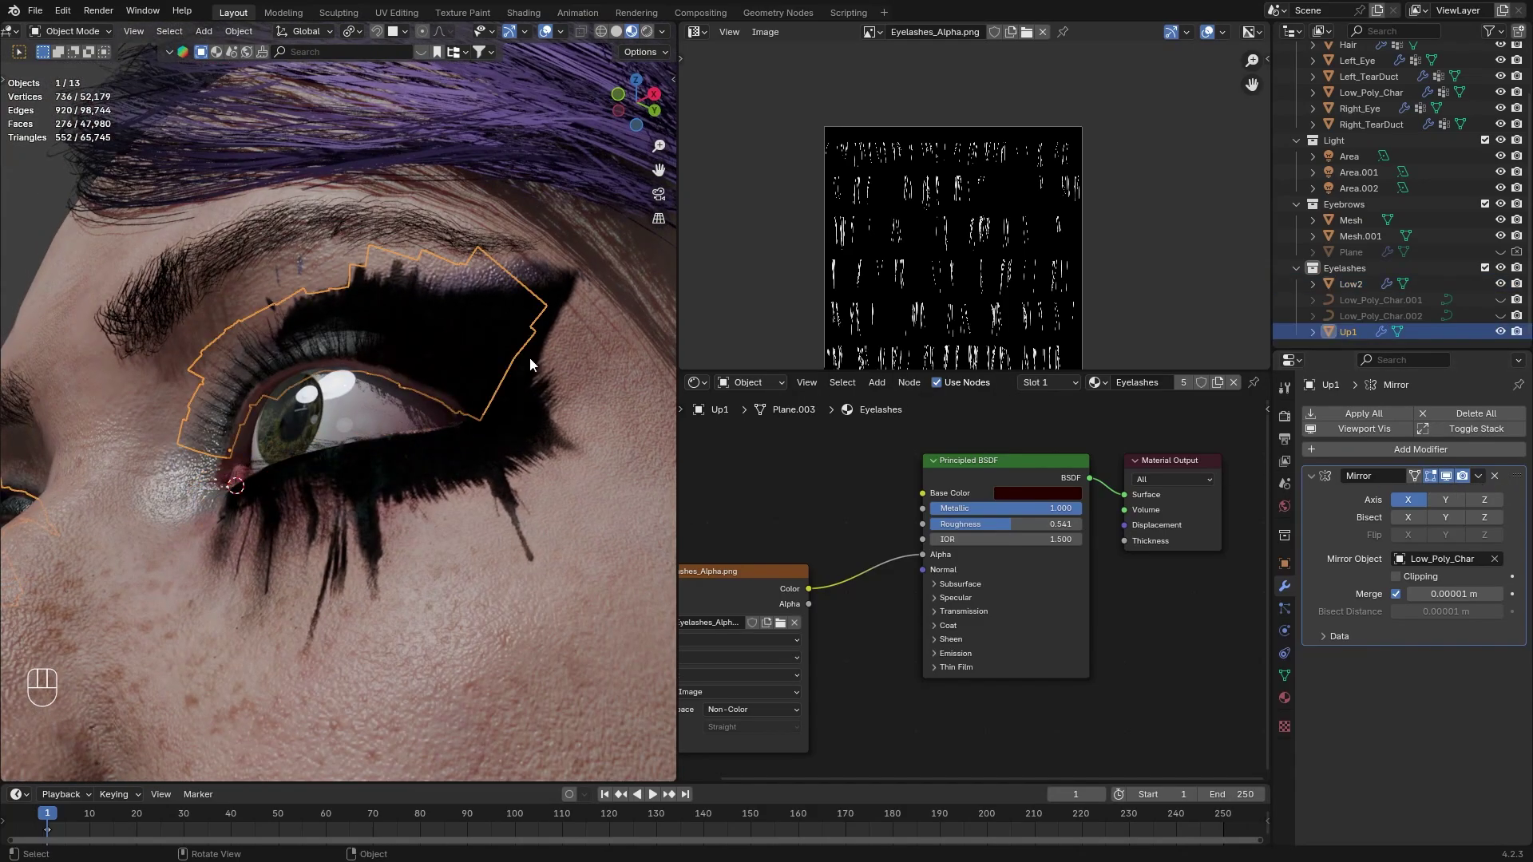
click(1447, 476)
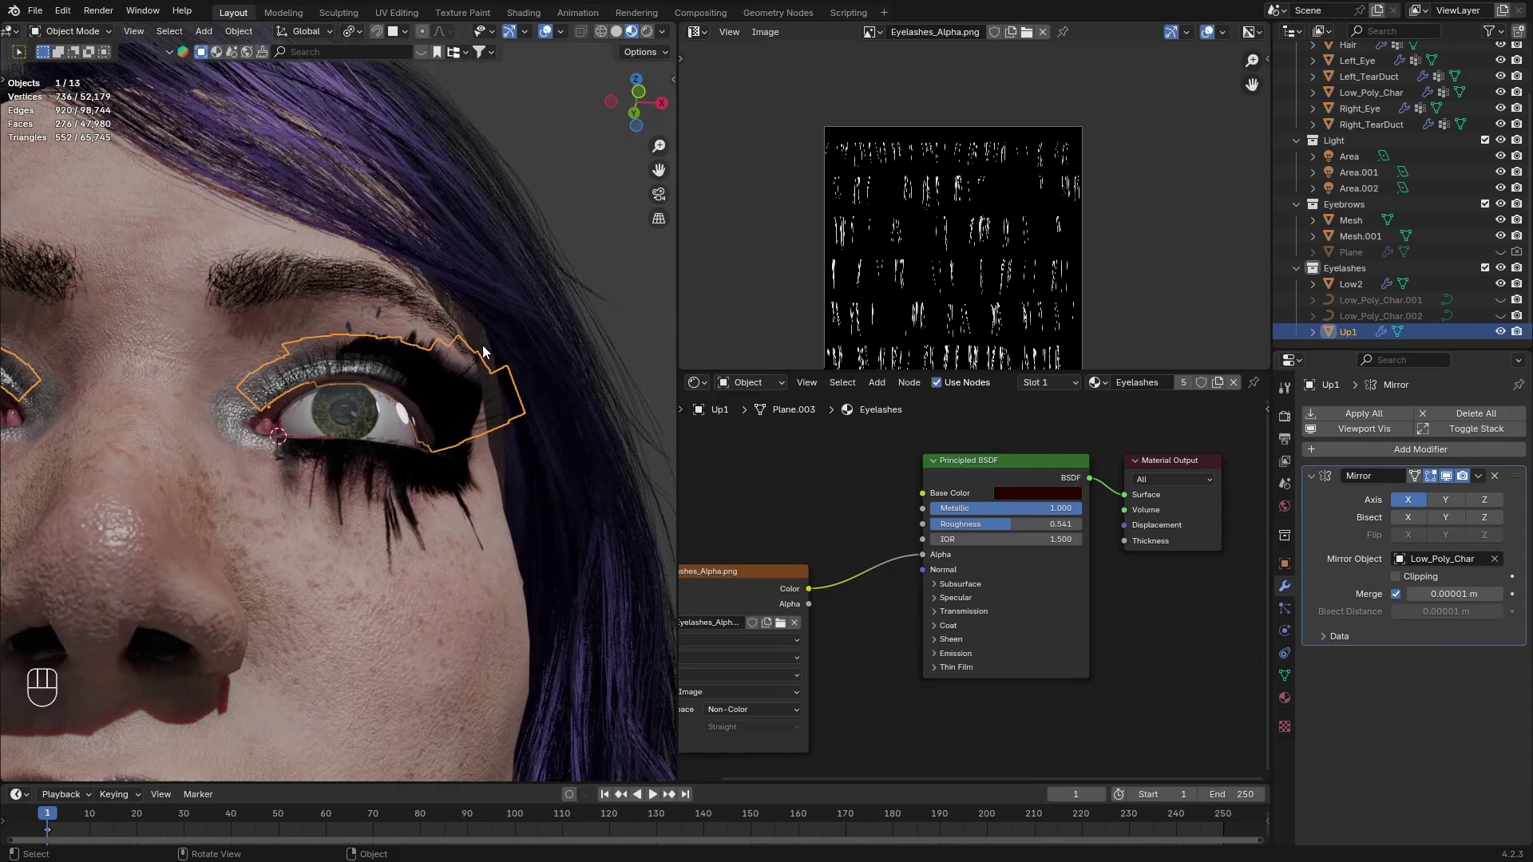
click(531, 435)
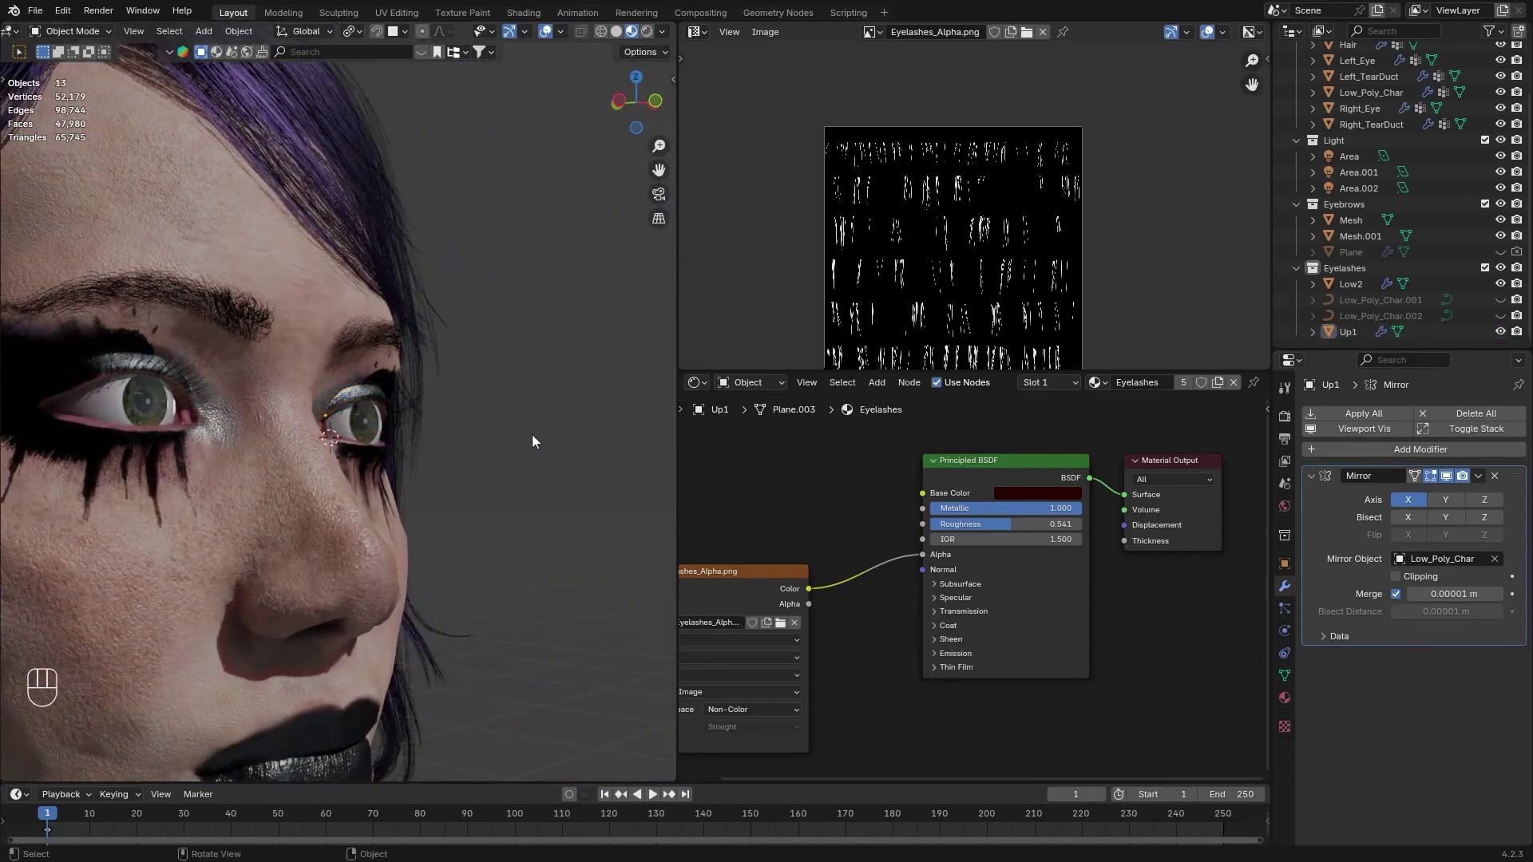
scroll(533, 437, up, 3)
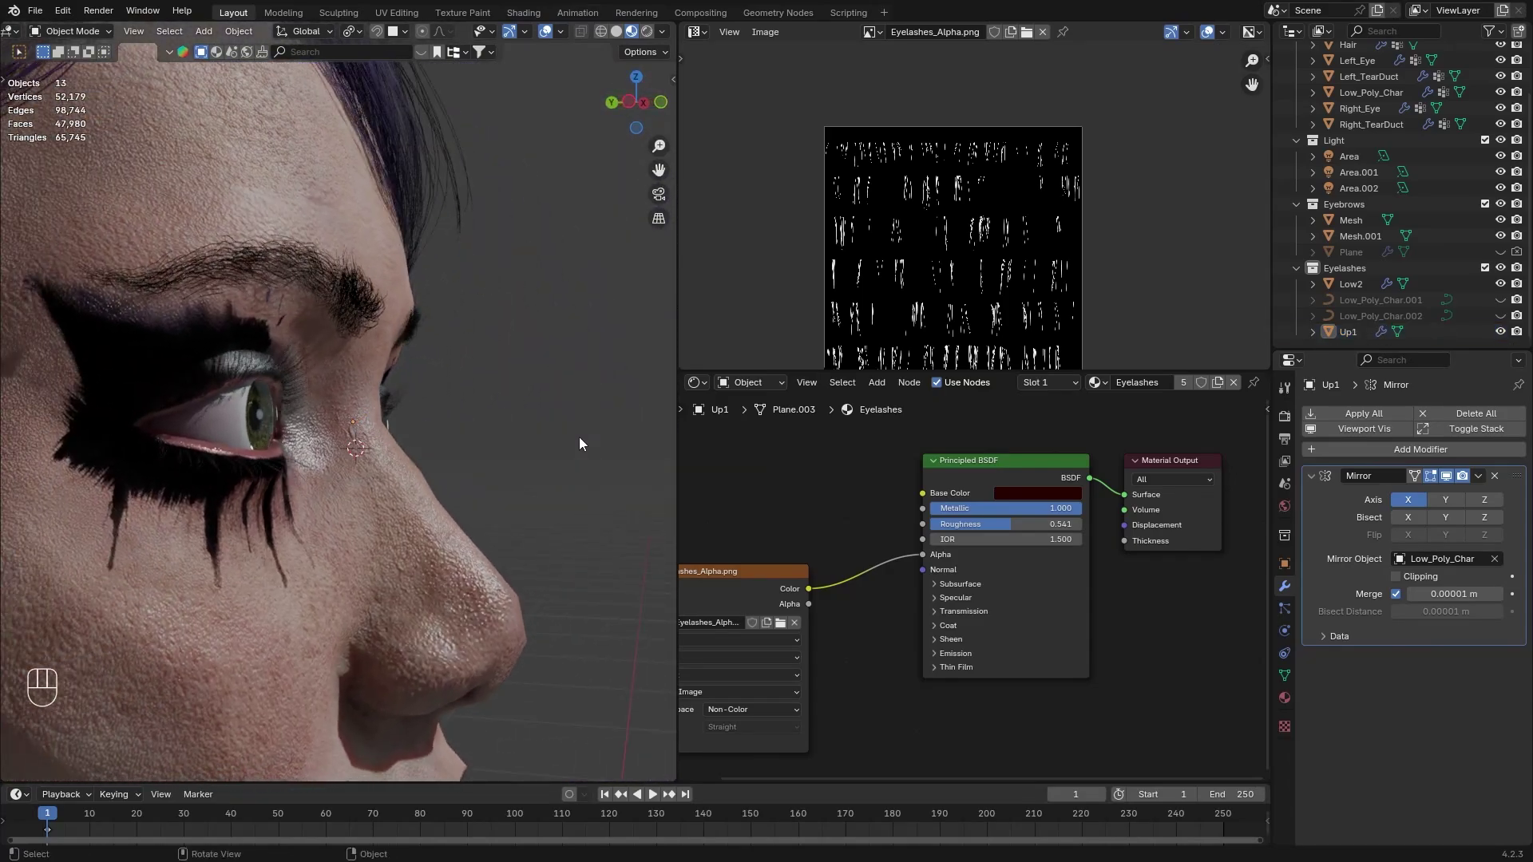